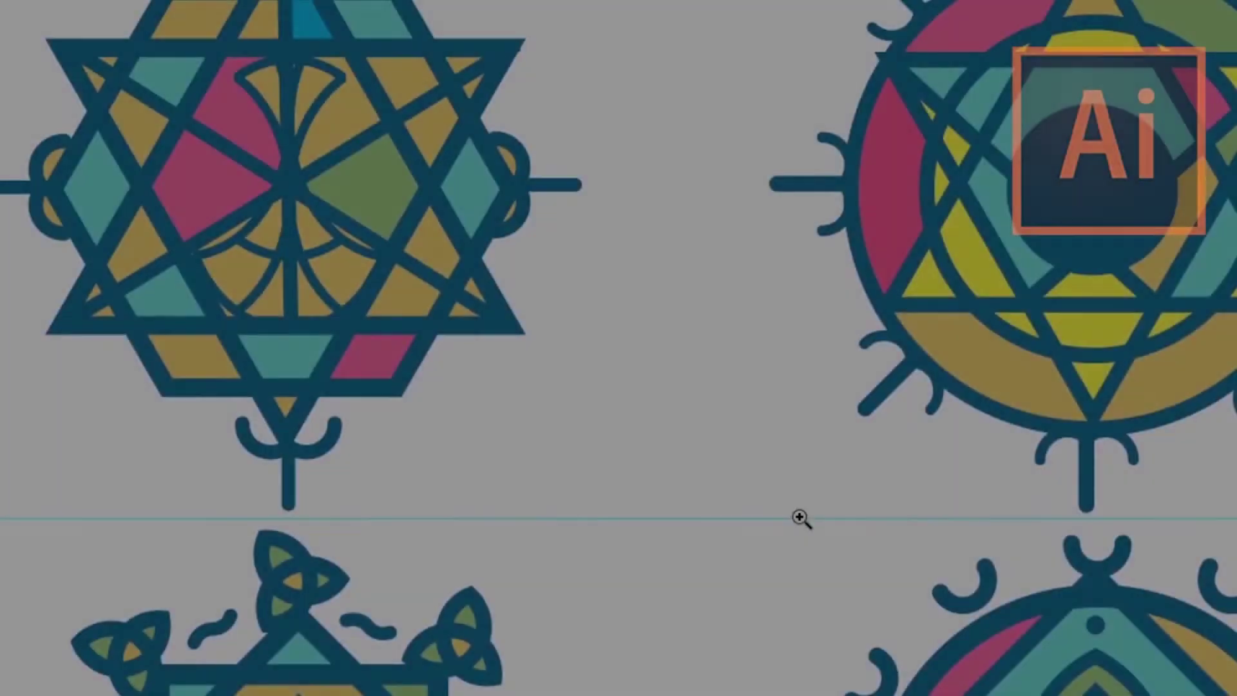
Step: Review the coloured geometric designs in monogramcolor.ai and the circular SL logo in YOUTUBEMONOGRM.ai
scroll(820, 533, up, 3)
scroll(837, 546, up, 7)
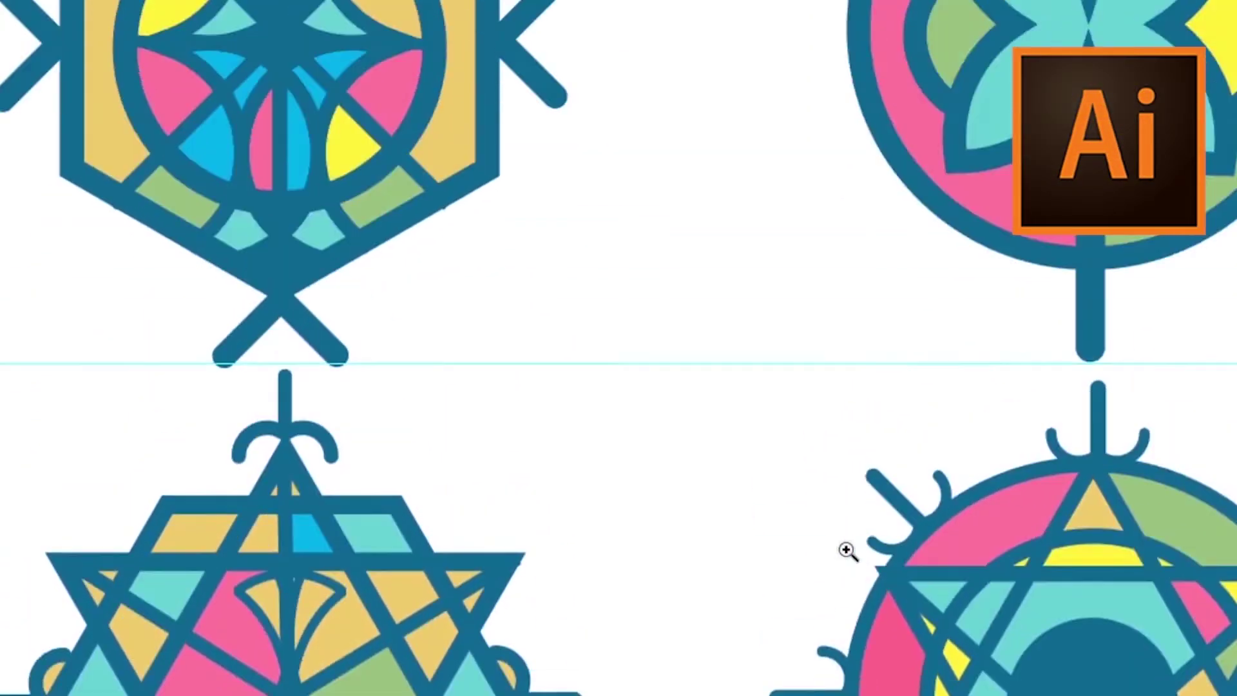
scroll(855, 558, up, 2)
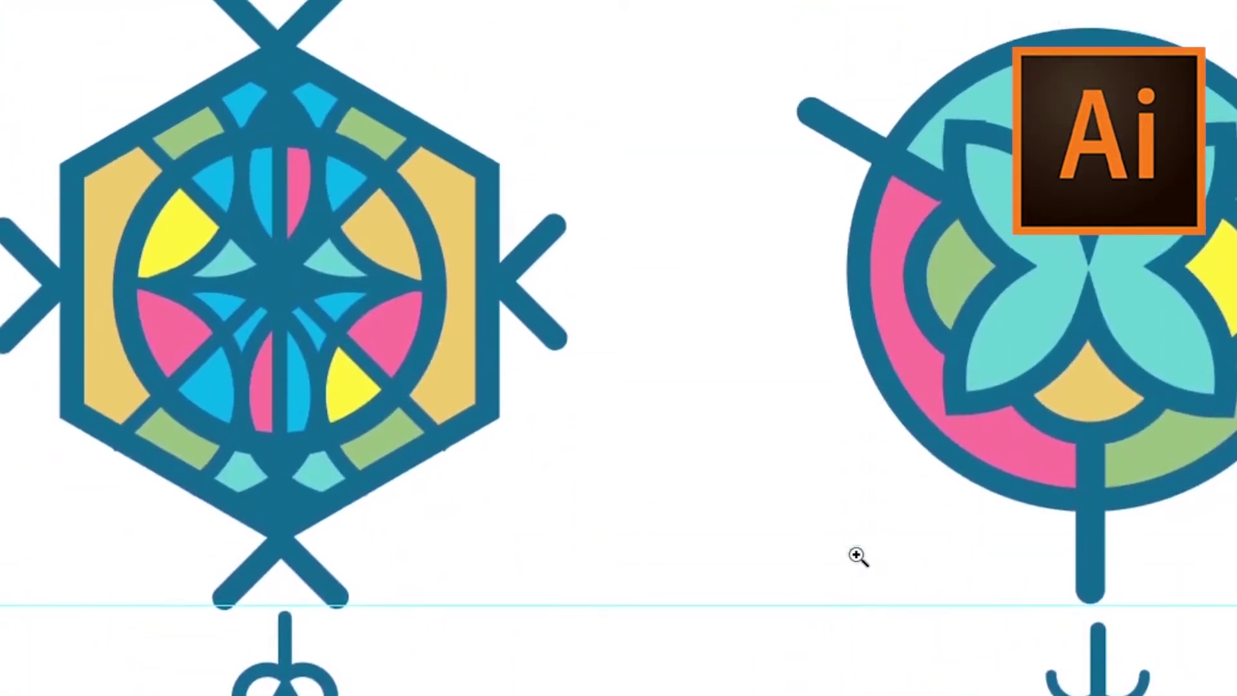
scroll(856, 557, down, 3)
scroll(857, 556, down, 8)
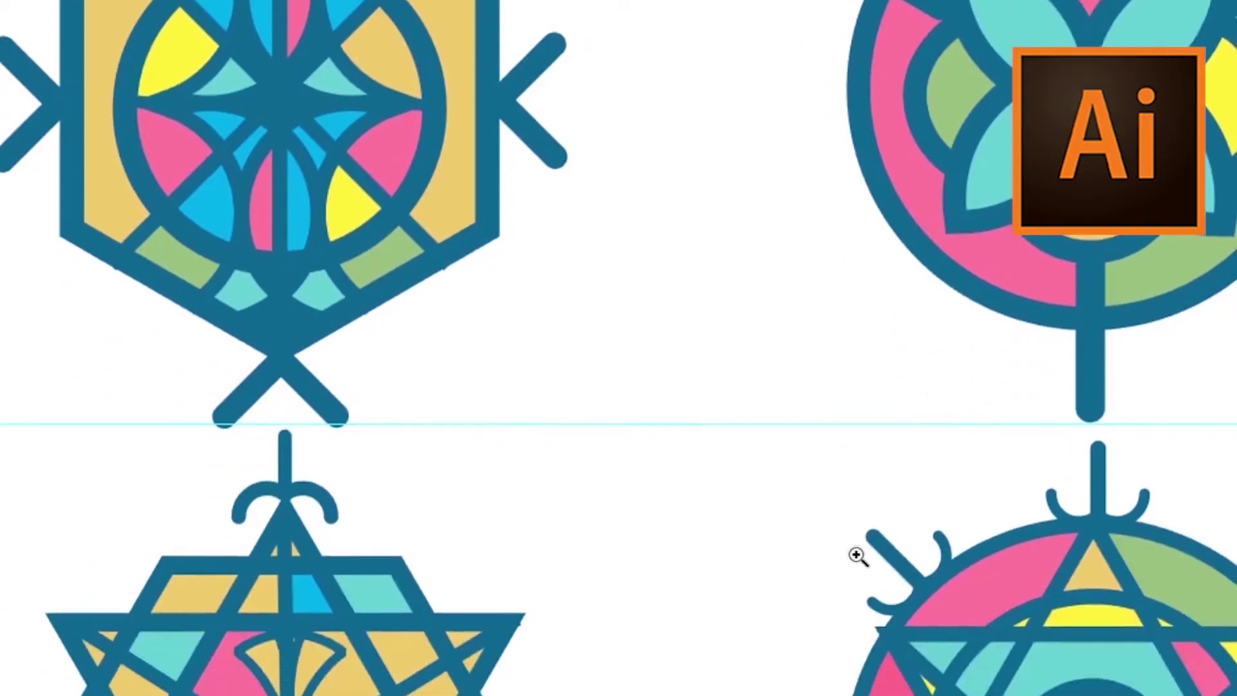
scroll(857, 556, down, 8)
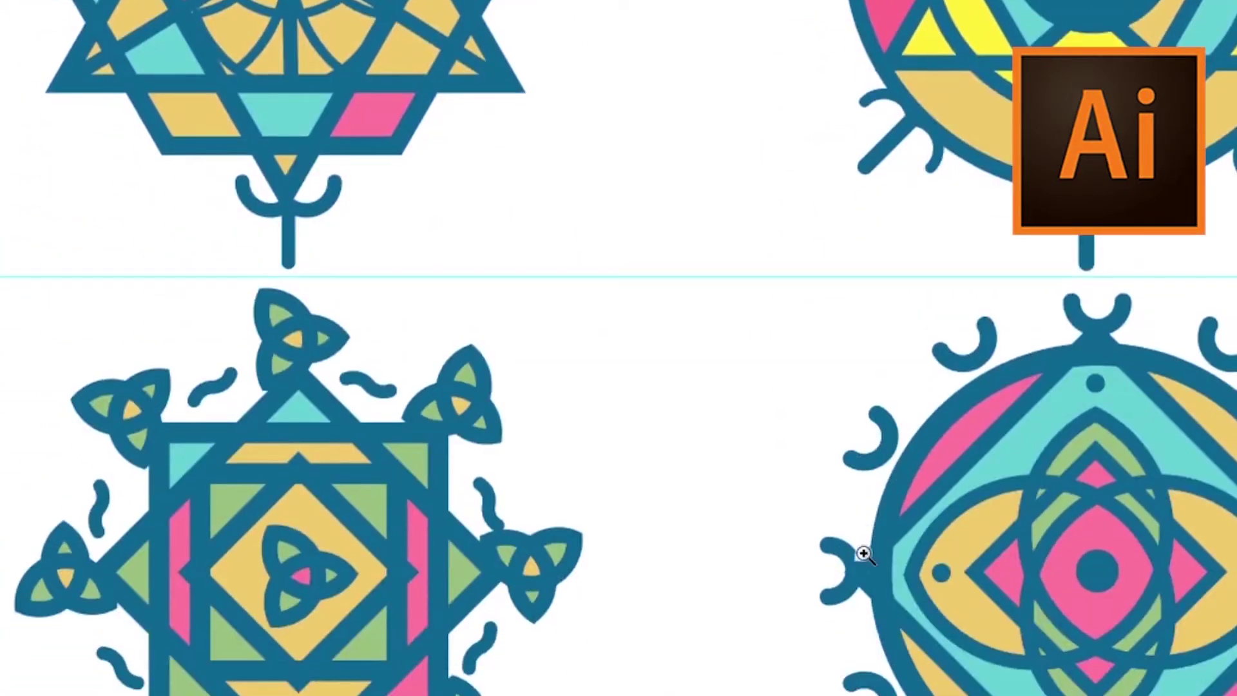
scroll(863, 555, down, 2)
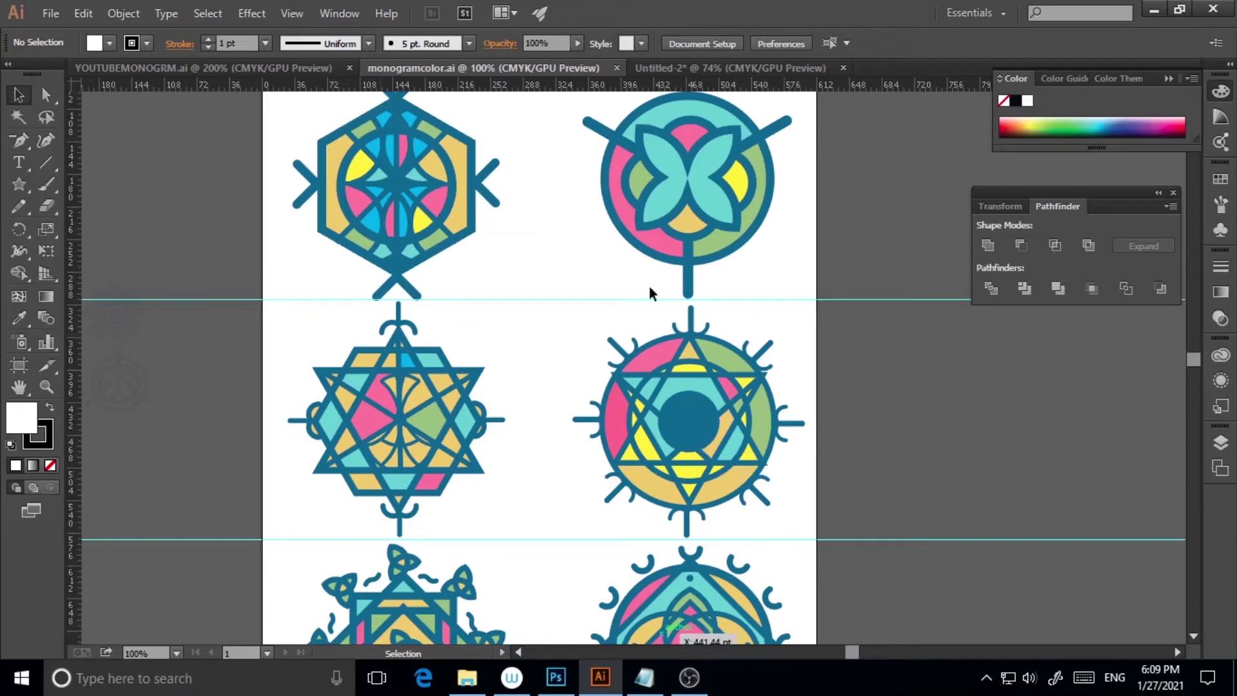
scroll(670, 554, down, 1)
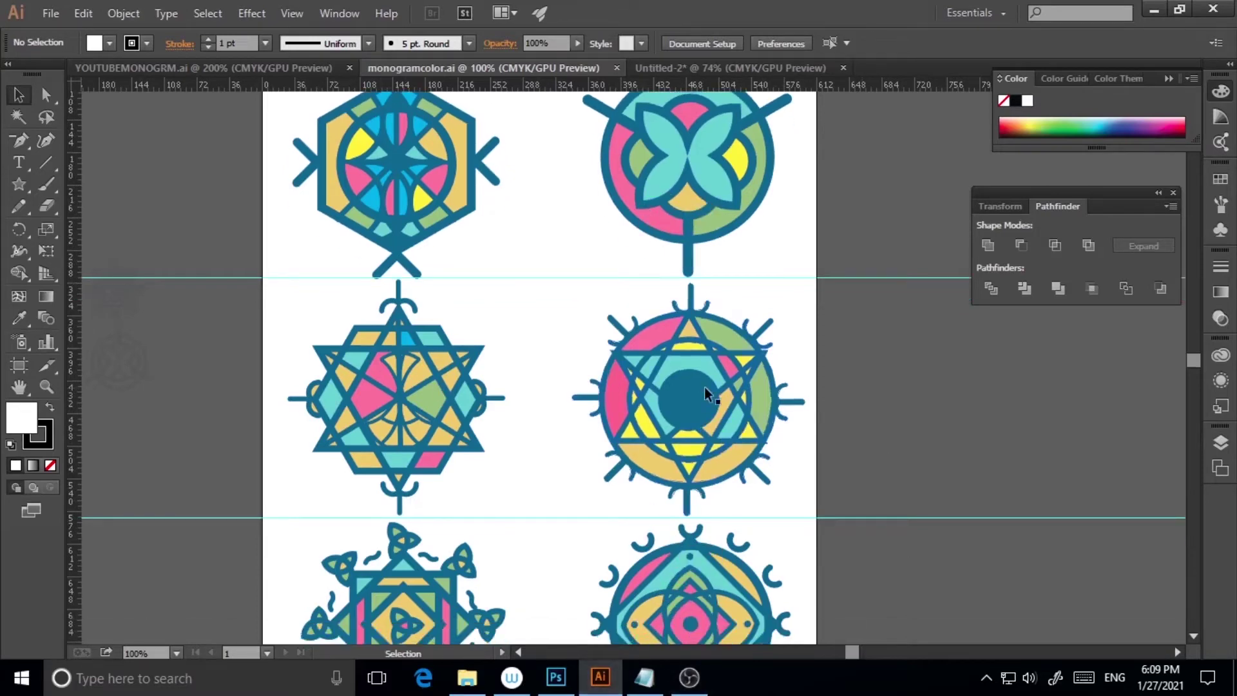
scroll(781, 513, down, 1)
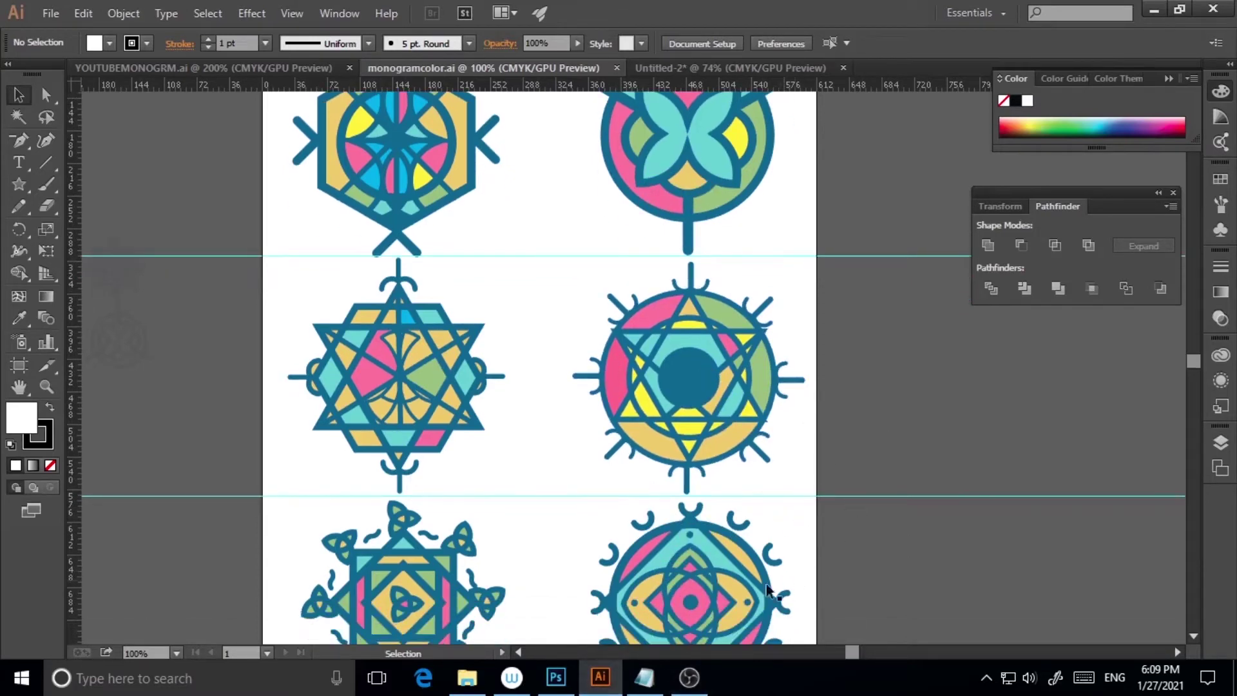
scroll(741, 473, up, 1)
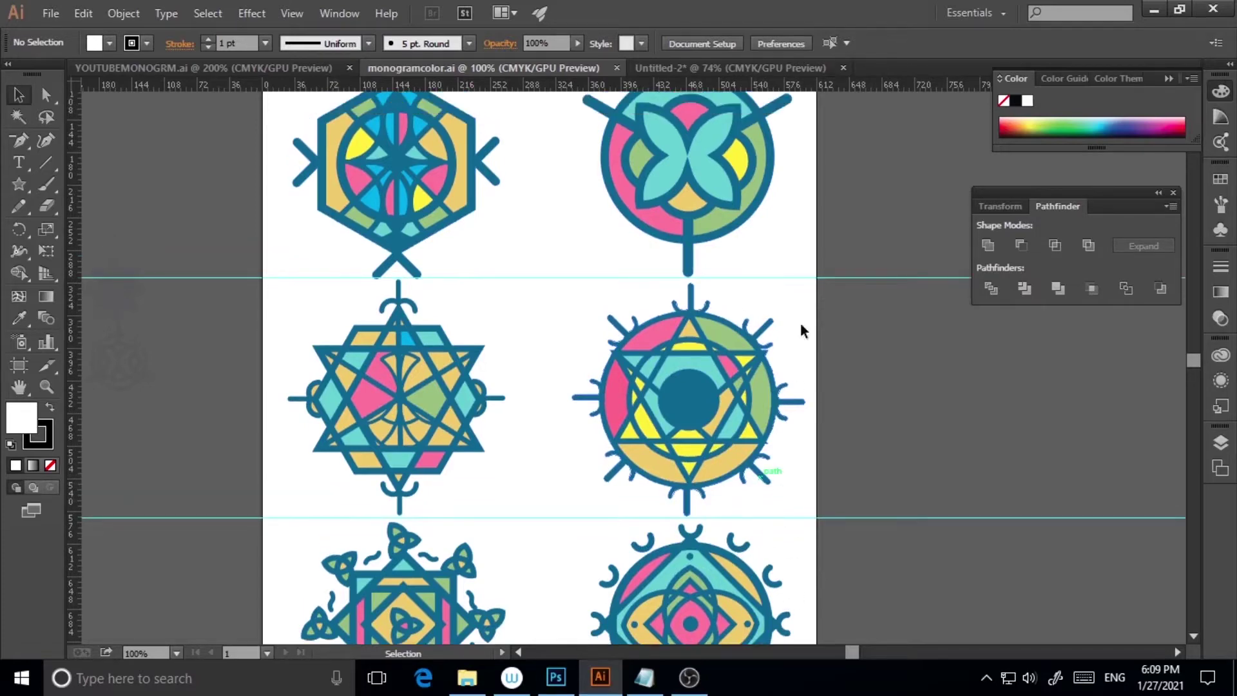
click(46, 387)
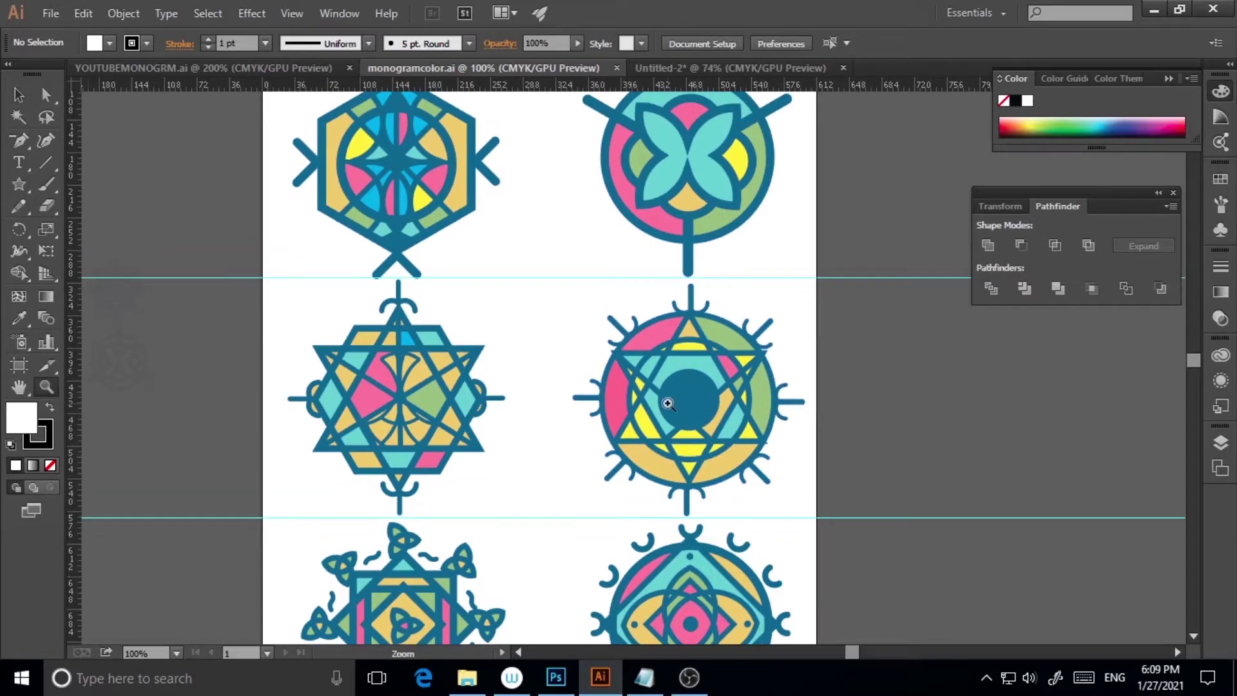
click(774, 438)
scroll(760, 444, up, 5)
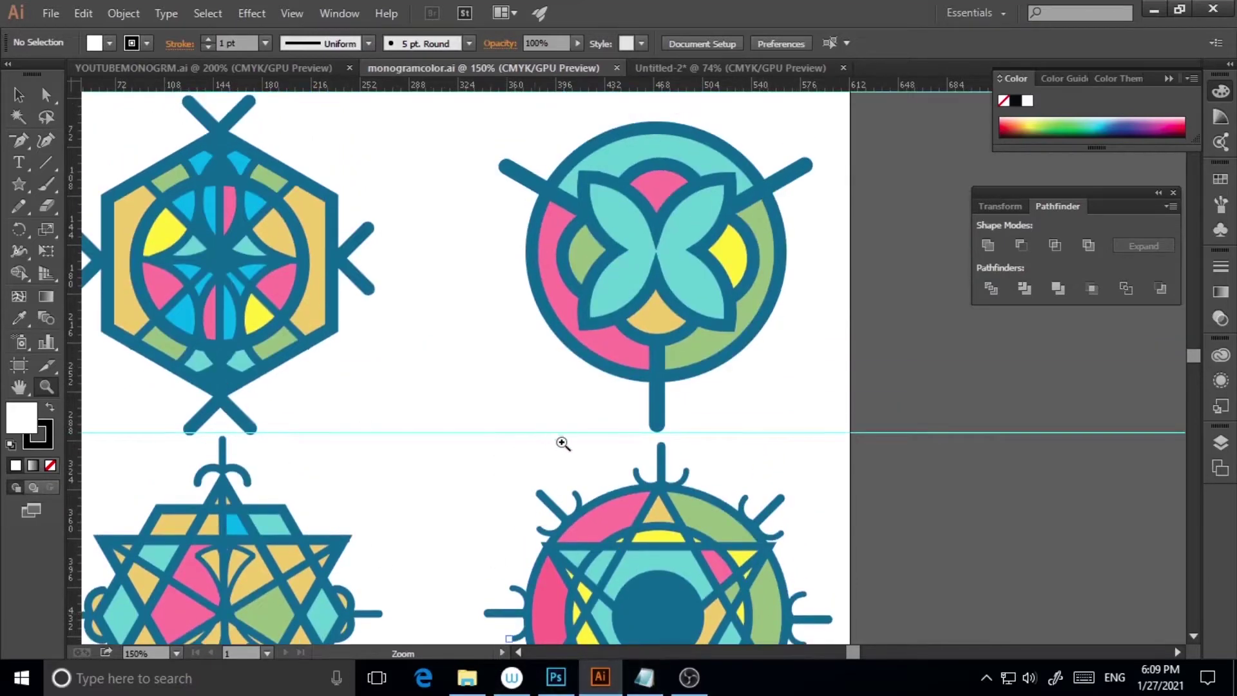
scroll(599, 451, down, 5)
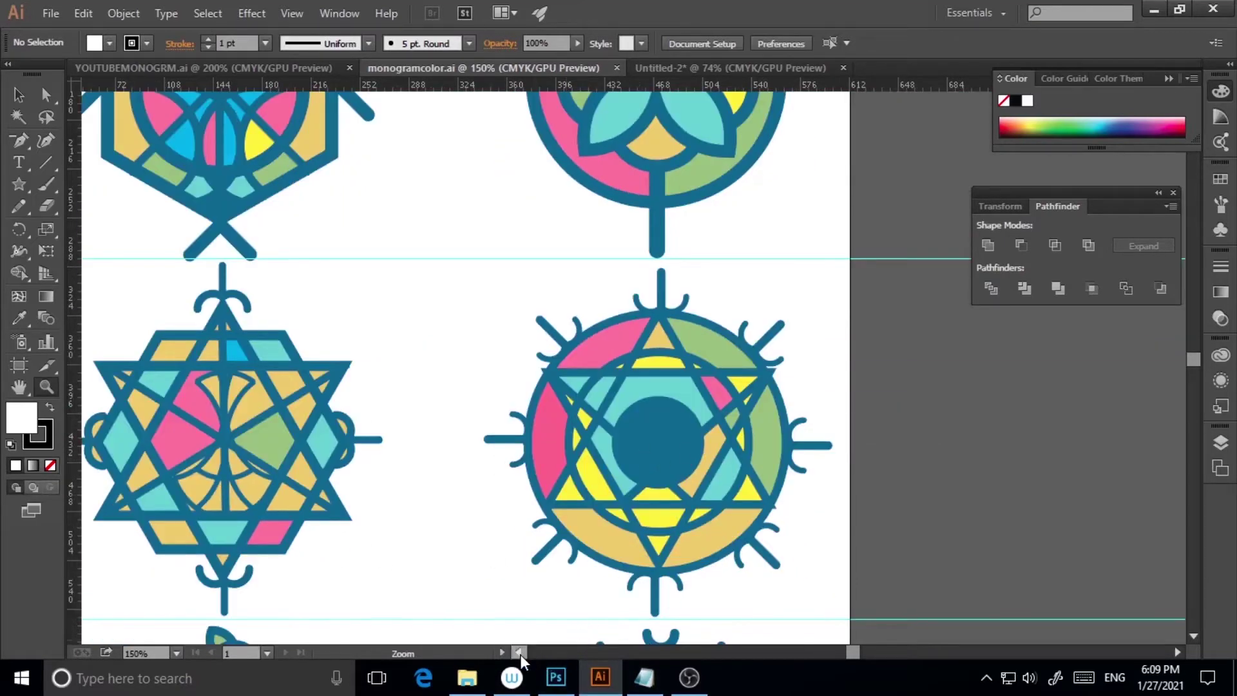
click(519, 653)
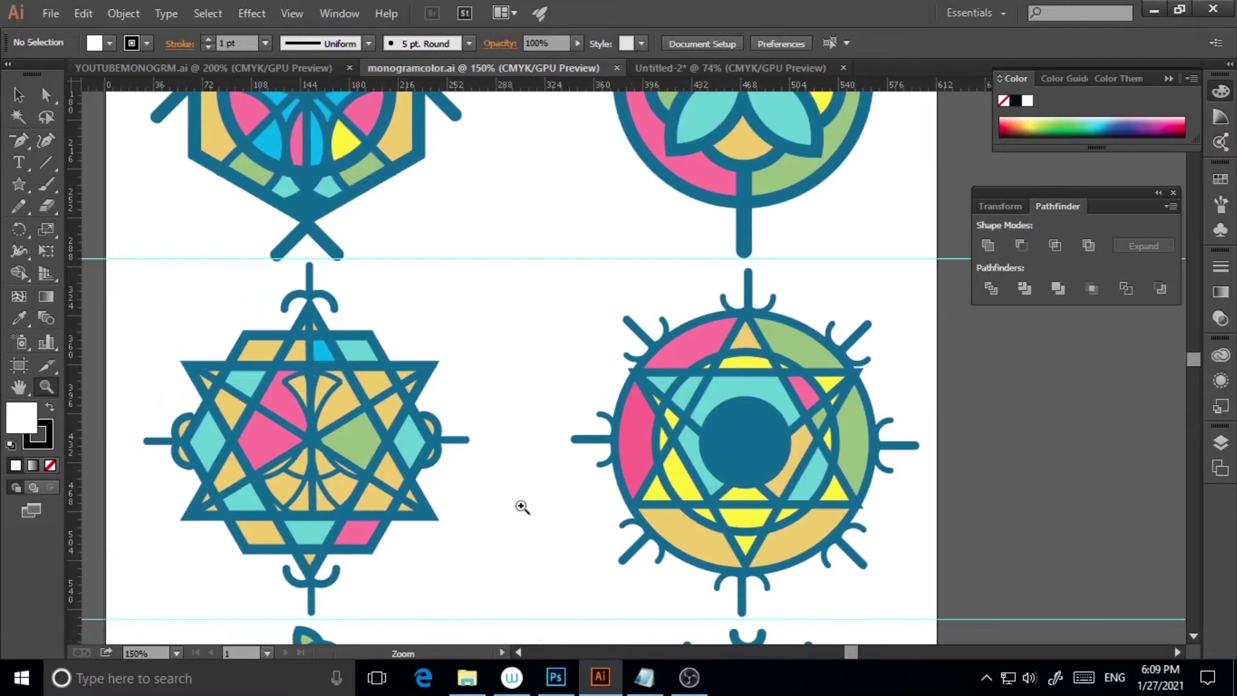
scroll(533, 472, up, 8)
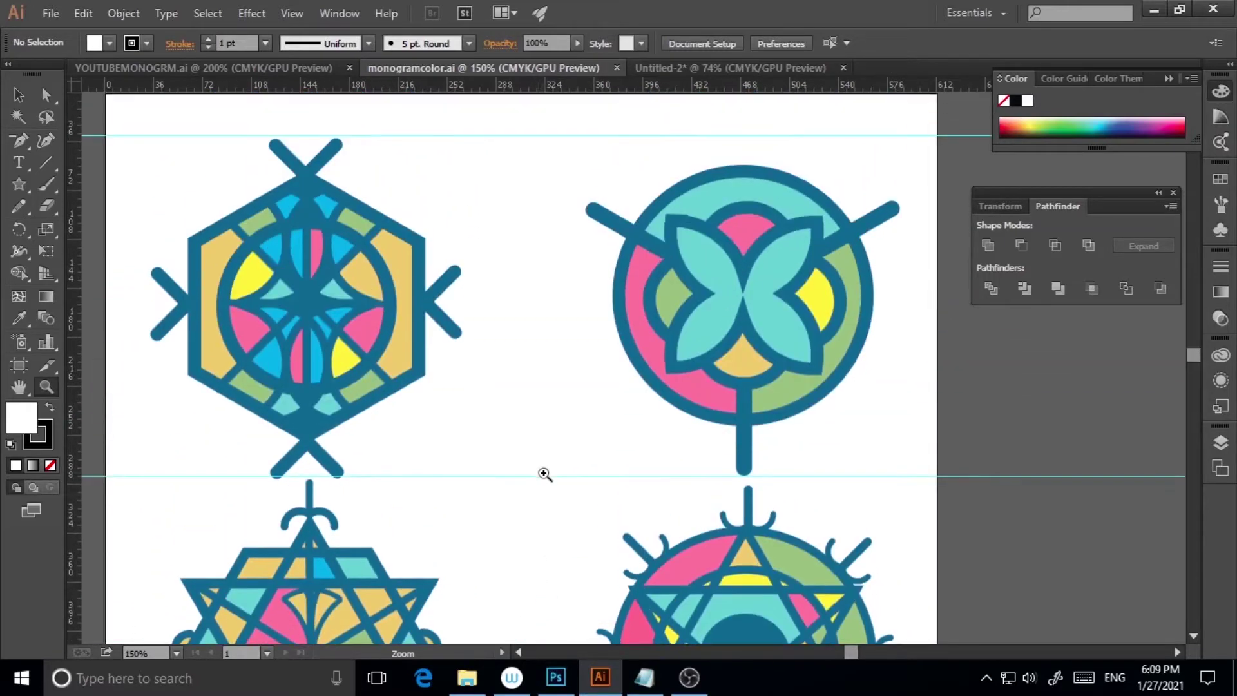
scroll(546, 474, down, 3)
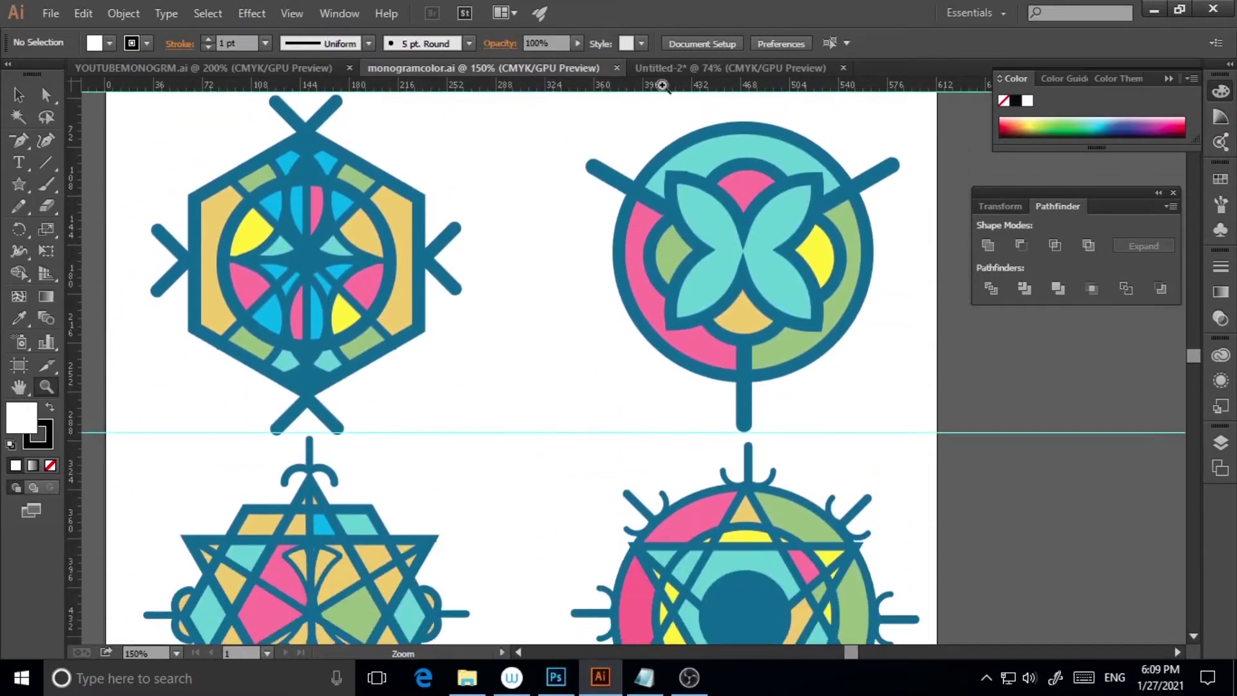
click(232, 68)
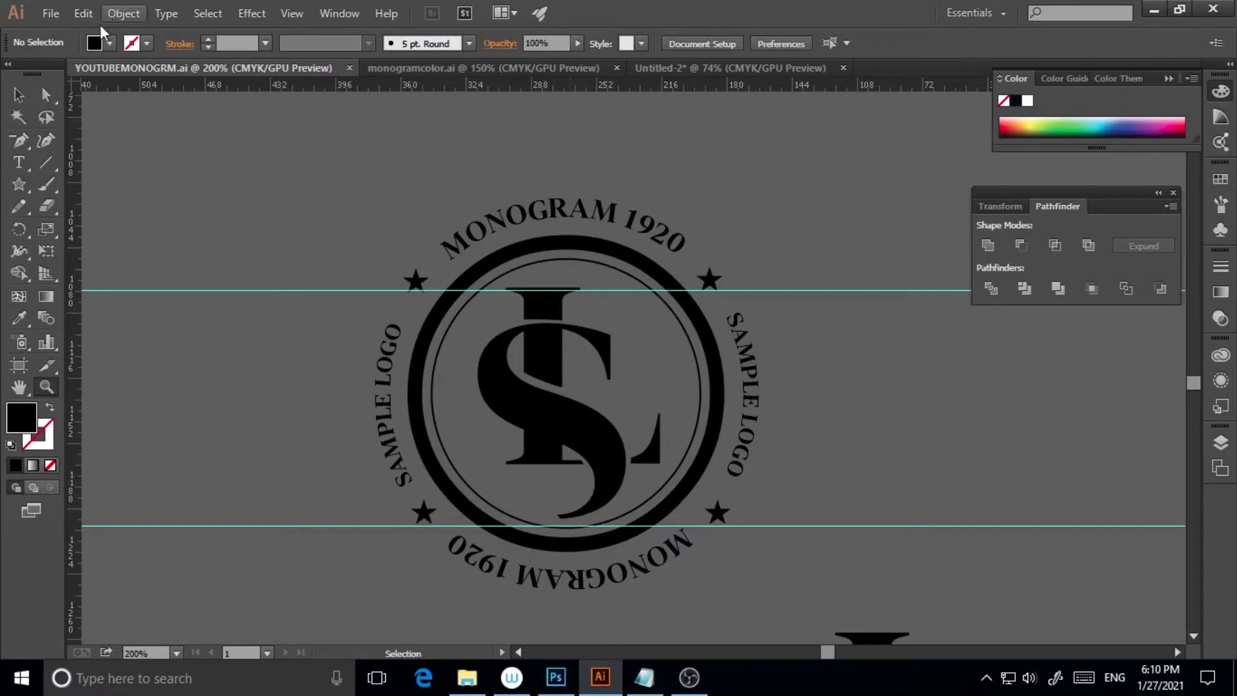
Step: Create a new Letter-size document in landscape orientation, 792 by 612 pt
click(47, 16)
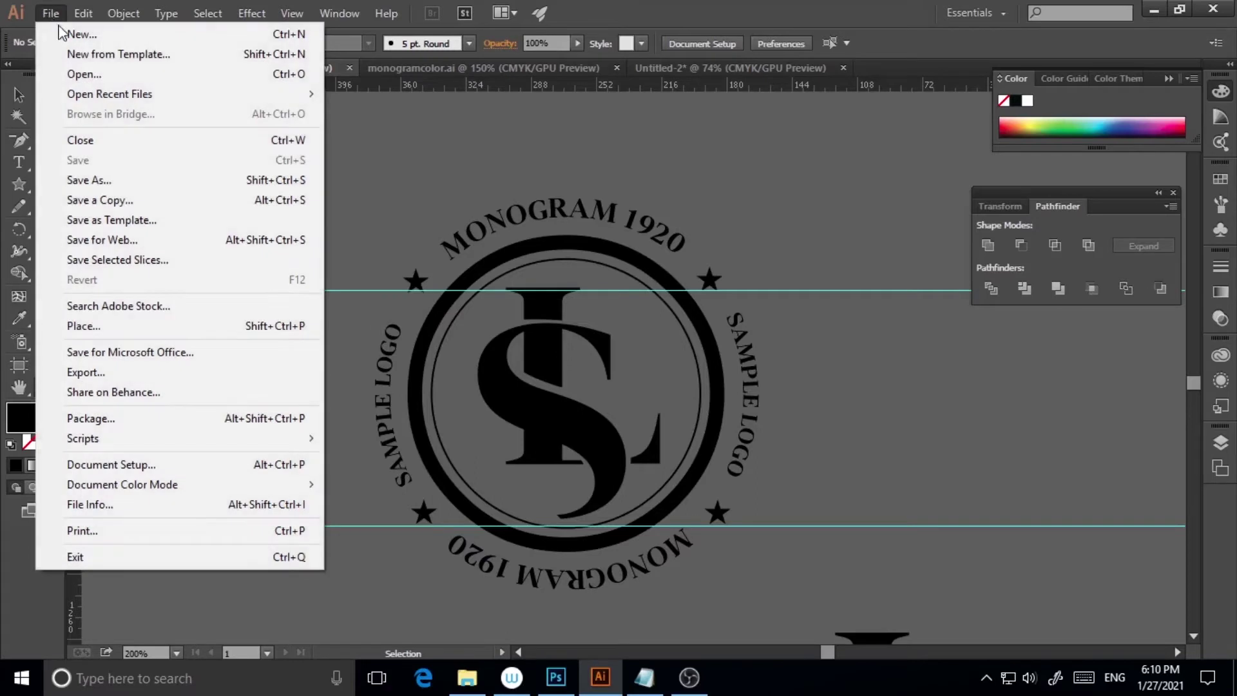
click(60, 32)
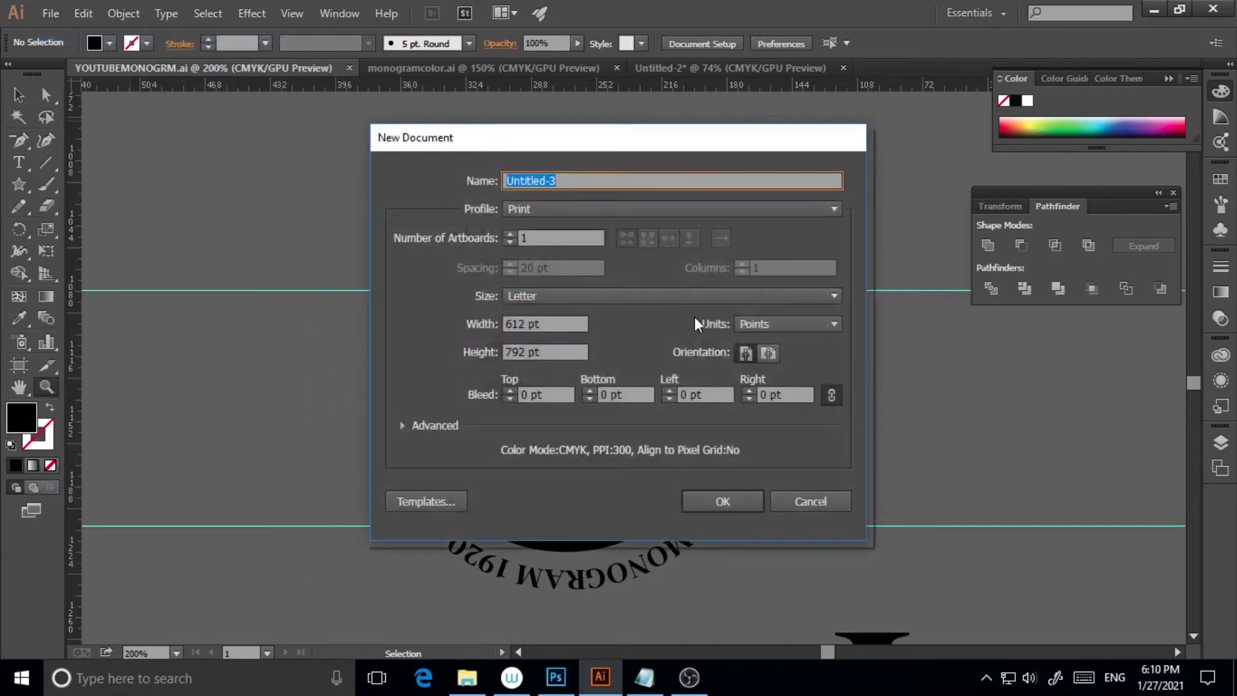
click(768, 354)
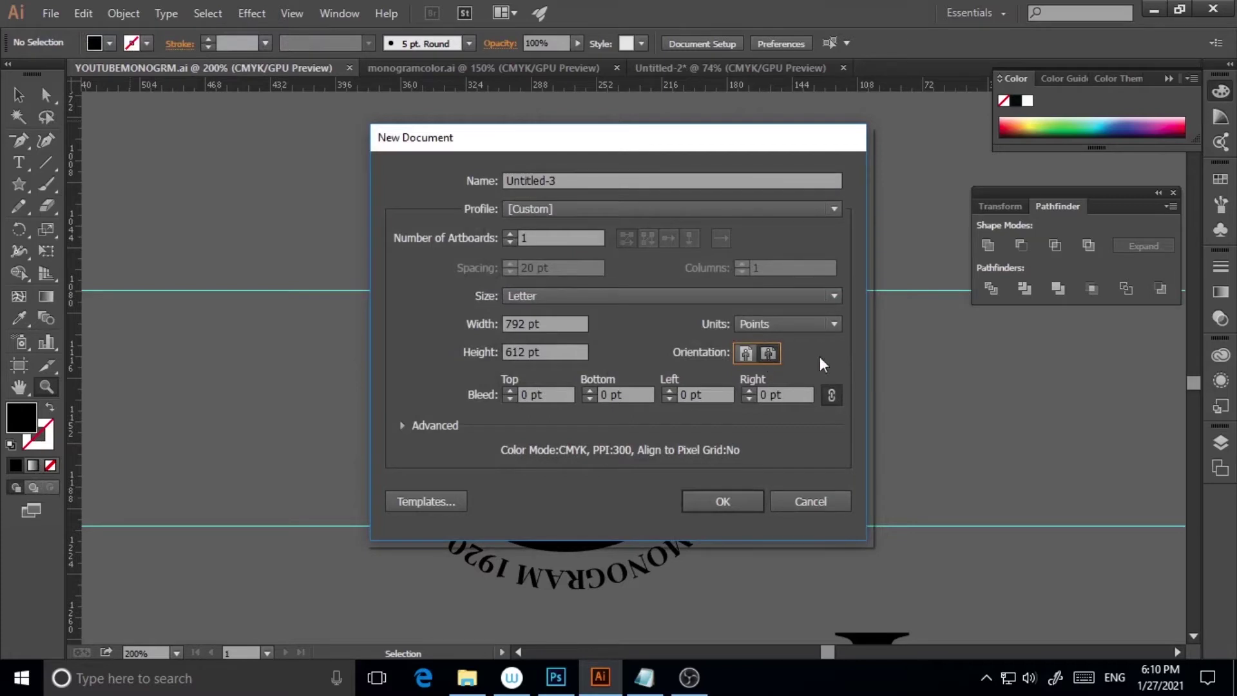
click(740, 503)
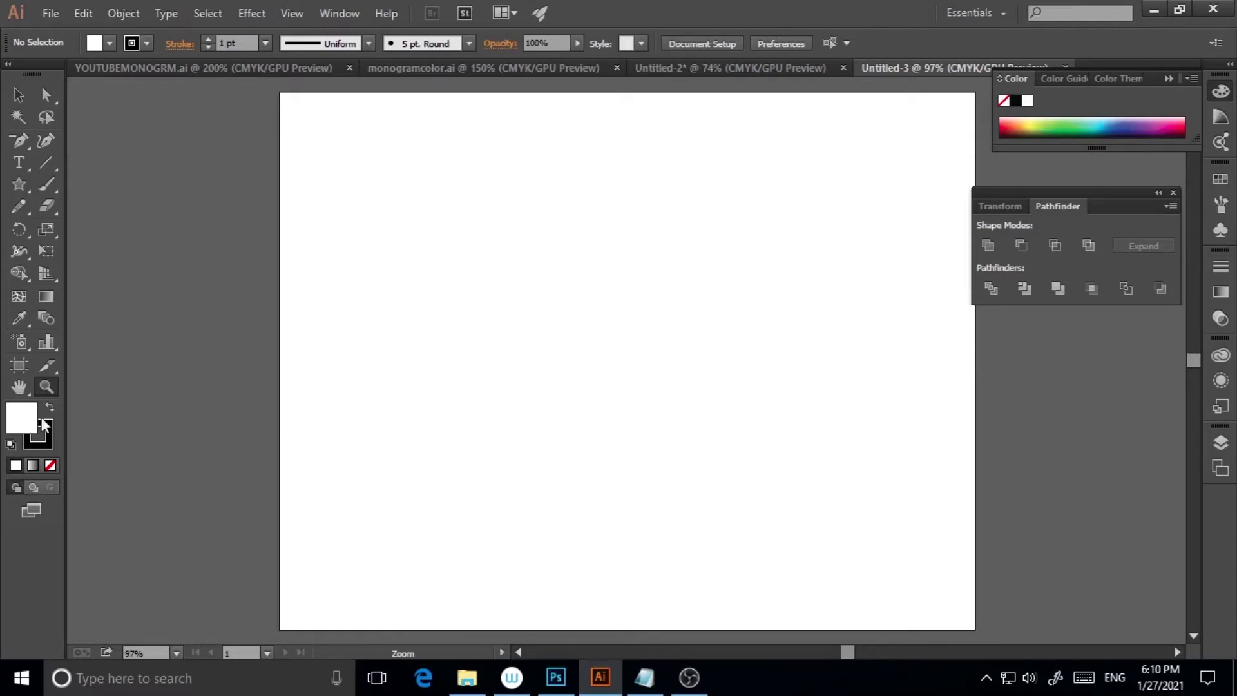
Step: Add a large text frame in the middle of the artboard and set its font to Vendura SemiBold Demo at 72 pt
click(22, 169)
drag(417, 252, 852, 520)
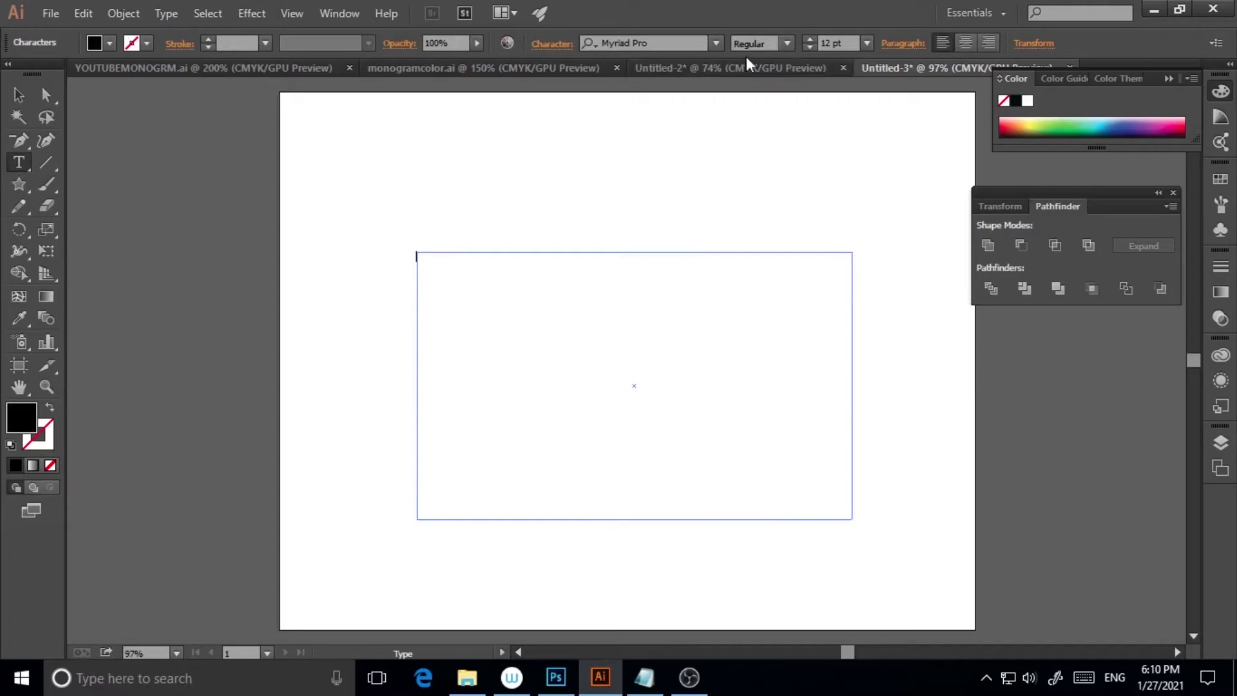
click(654, 43)
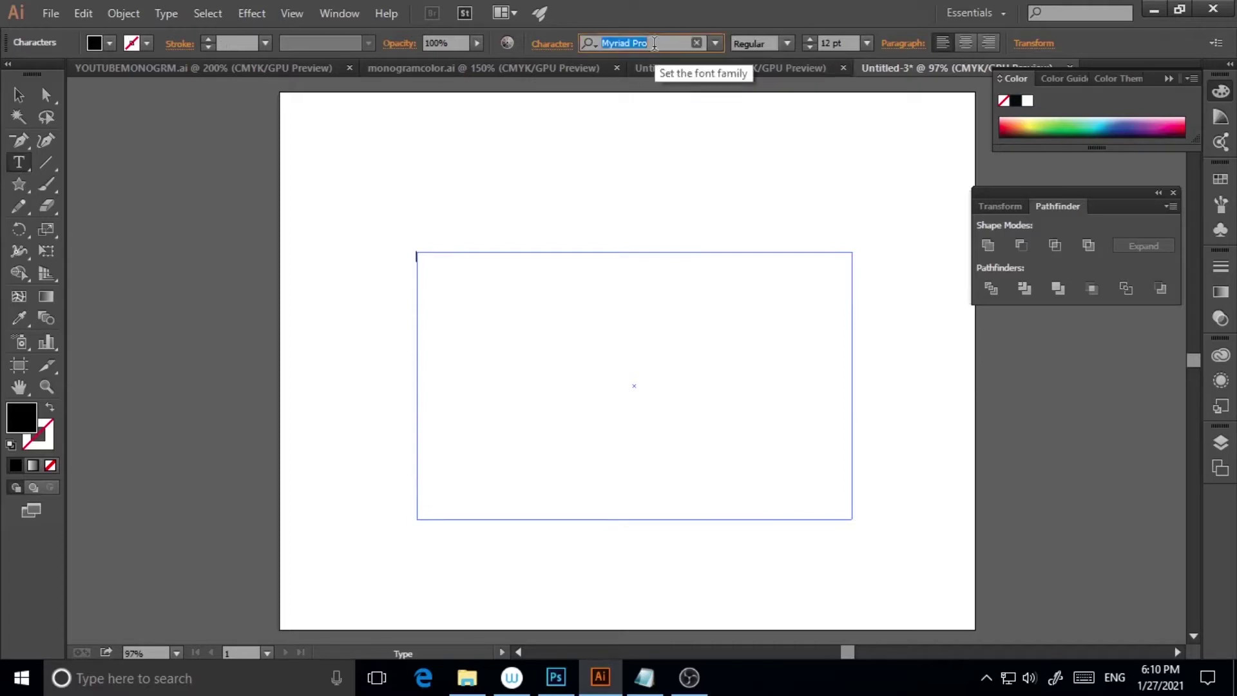
text(ven)
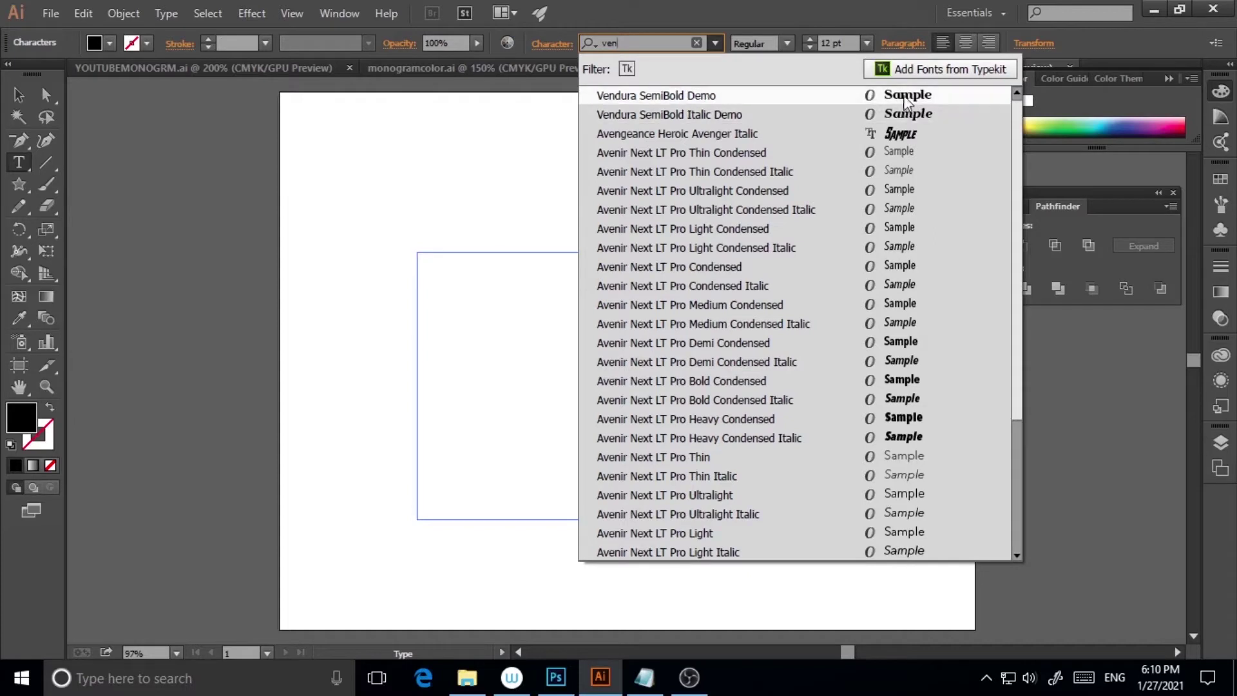
click(682, 96)
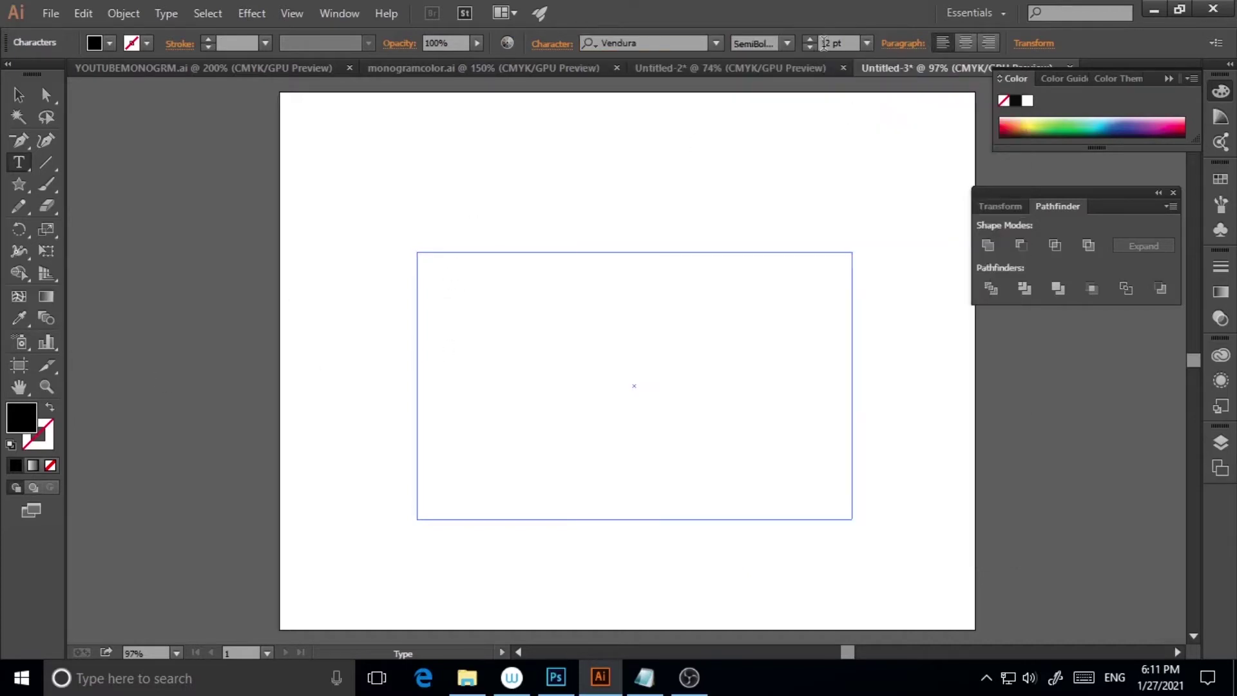
click(867, 43)
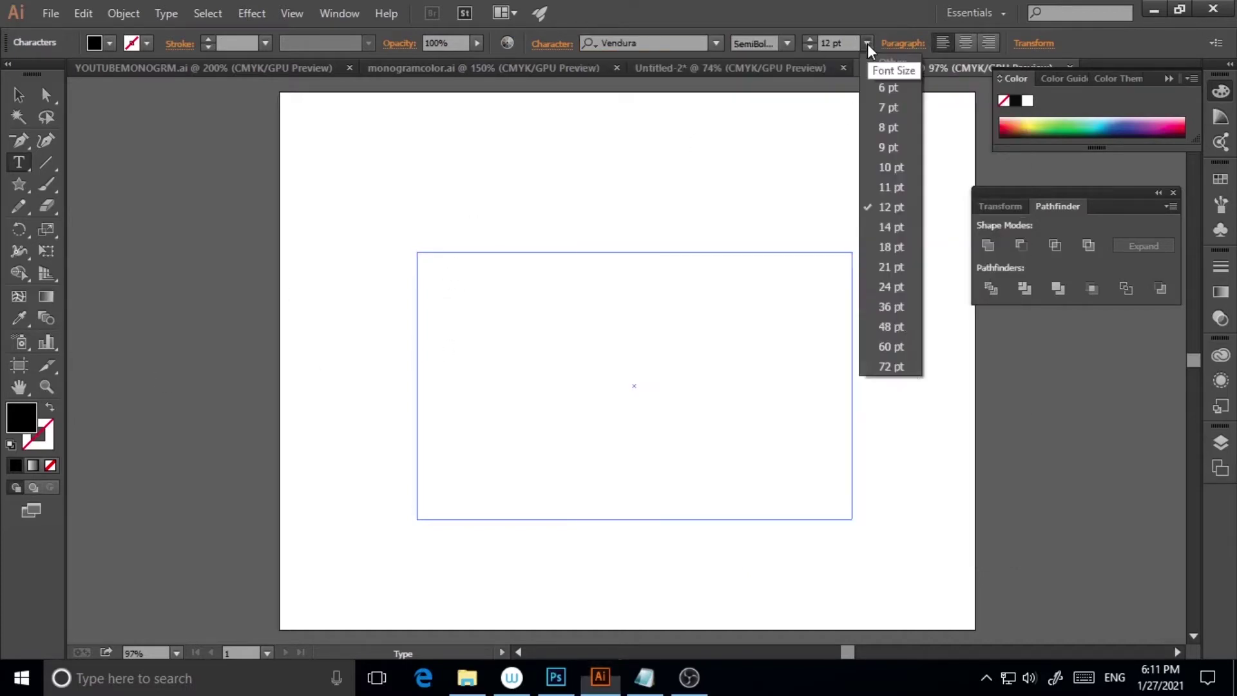
click(891, 367)
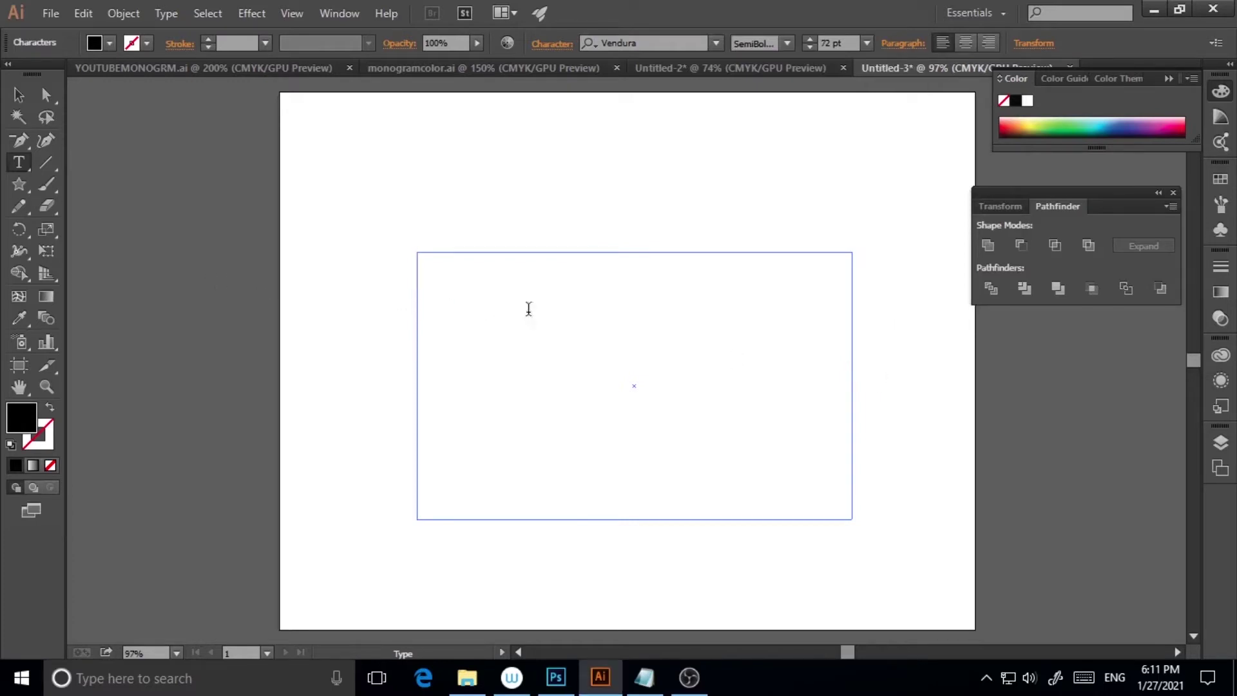
Step: Enter a capital S in the text frame and convert it to outlines
text(S)
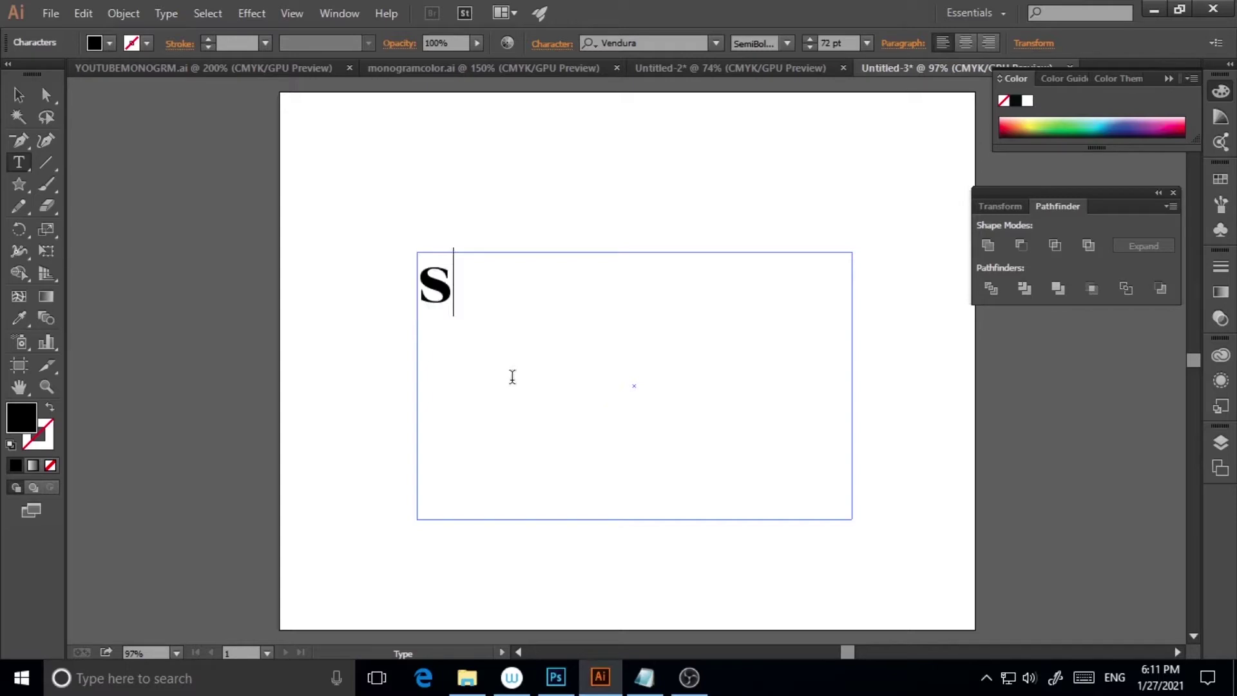
key(BackSpace)
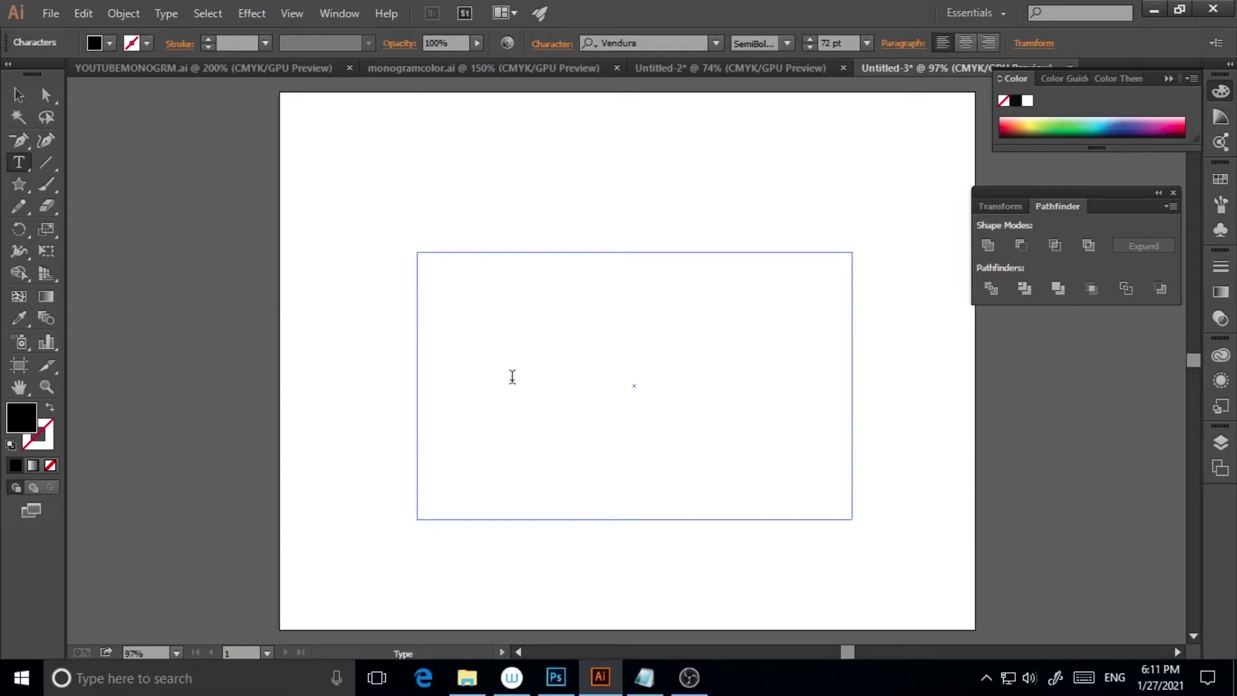
text(S)
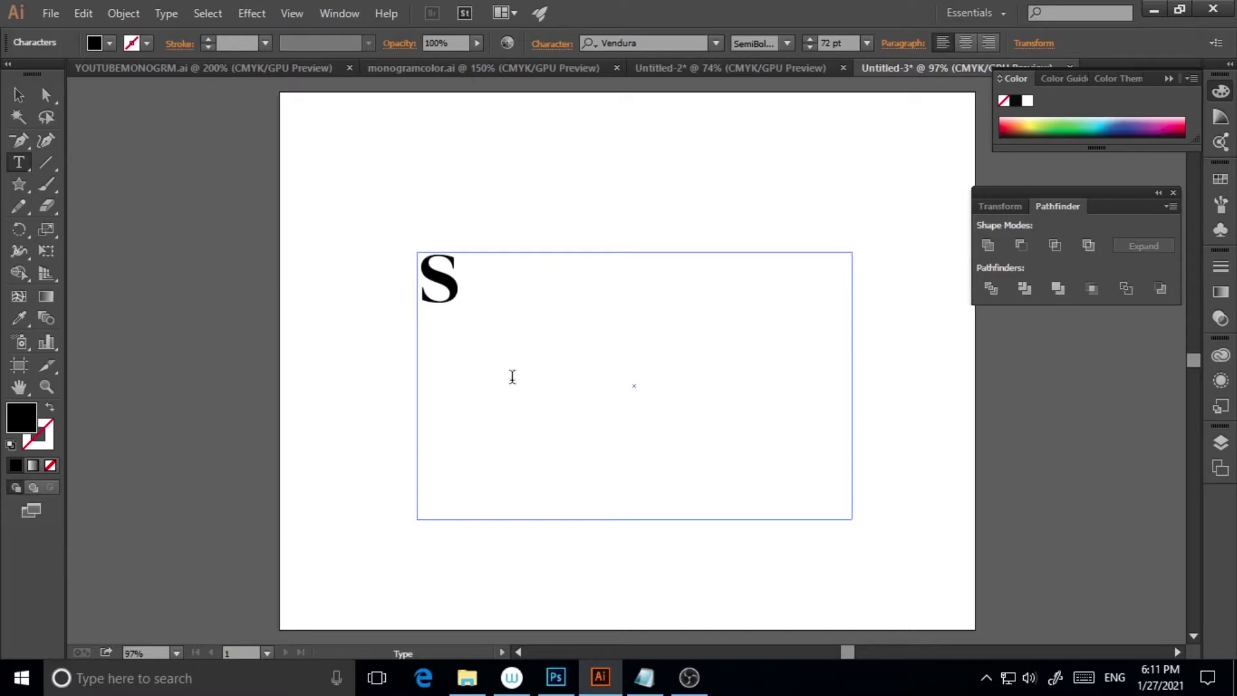
key(Escape)
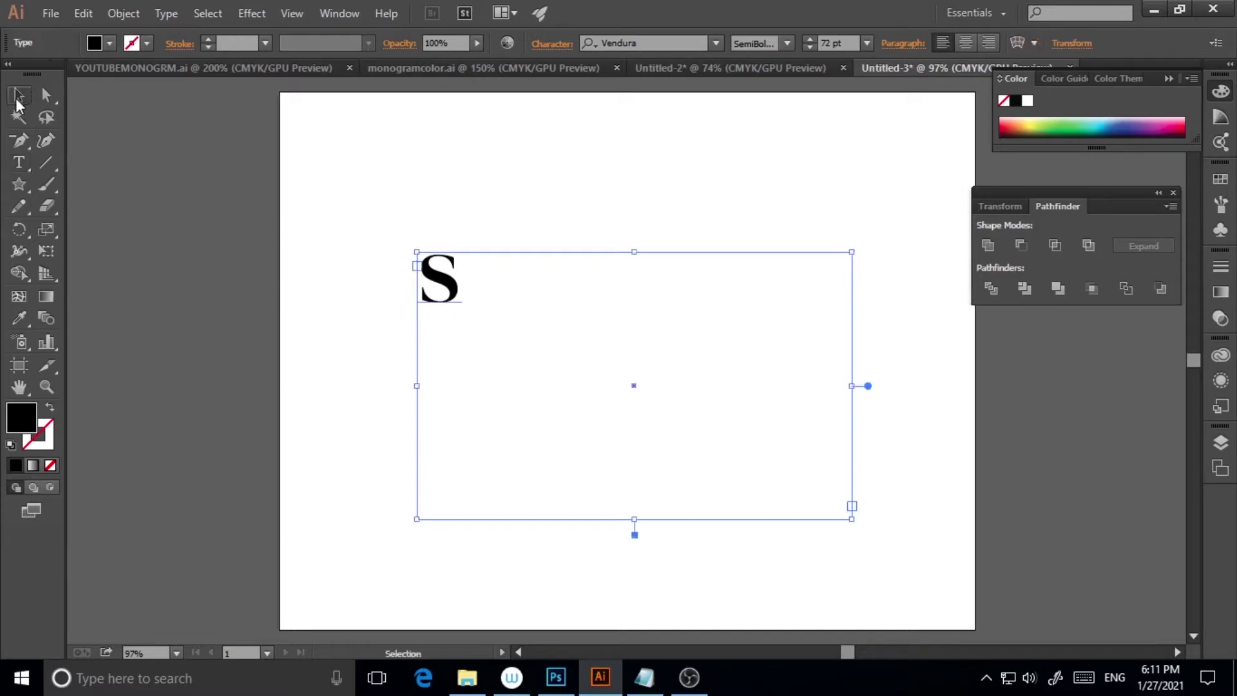
right_click(456, 295)
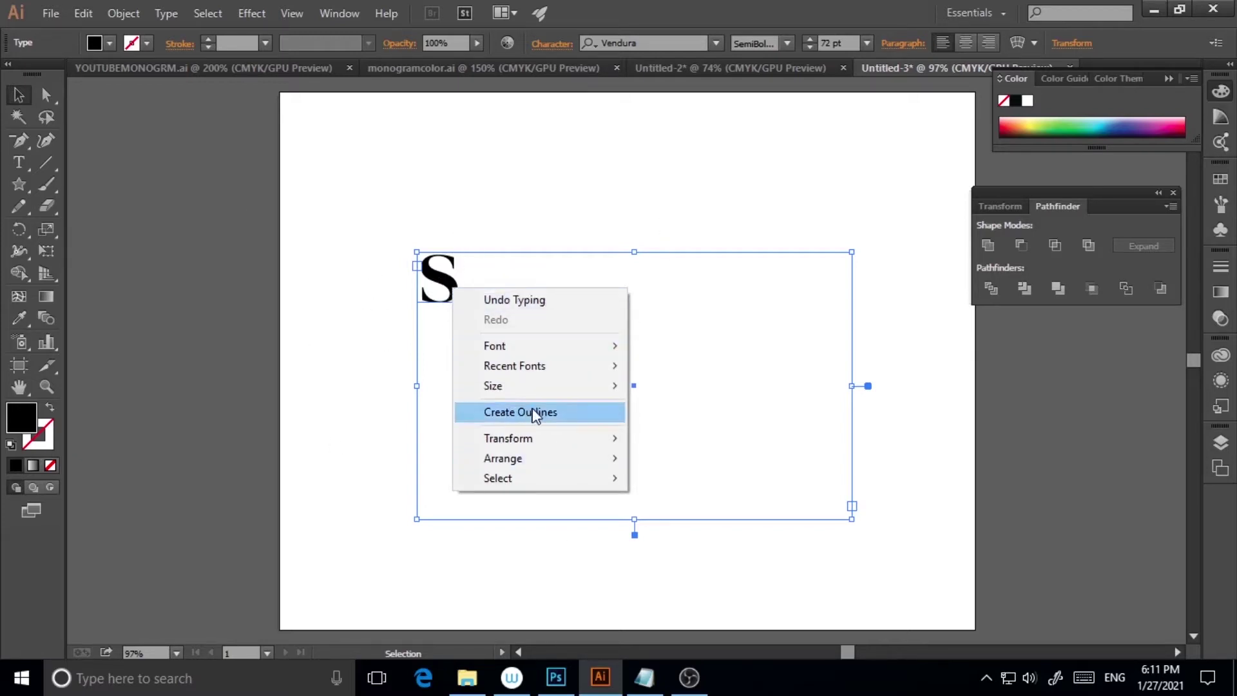
right_click(440, 283)
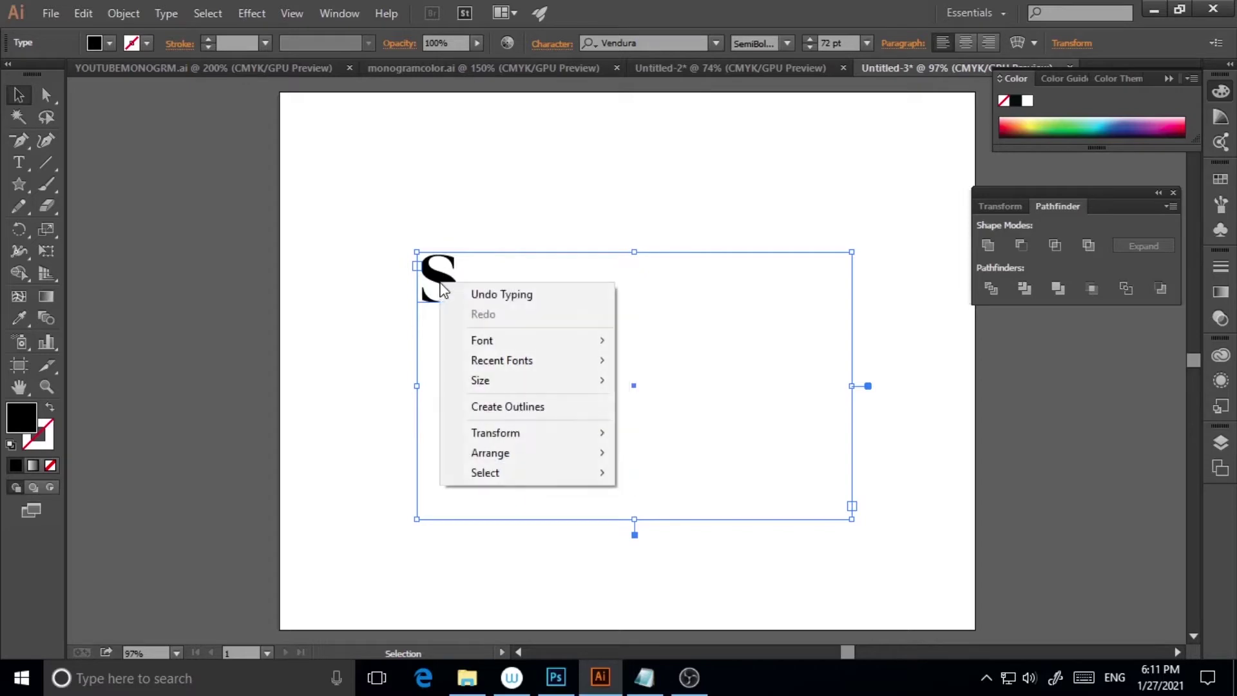
click(500, 408)
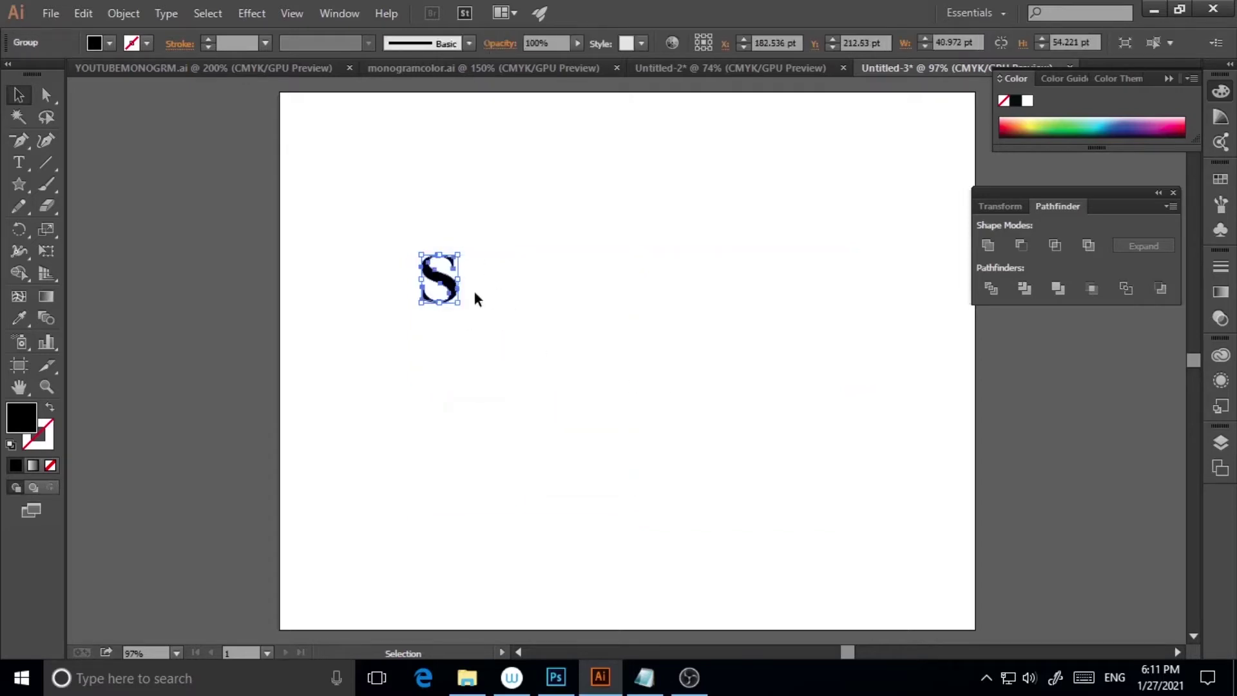
Step: Enlarge the outlined S to about 214 by 283 pt, place it near the artboard's centre and deselect it
drag(453, 290, 697, 413)
drag(602, 383, 622, 410)
click(733, 350)
click(609, 353)
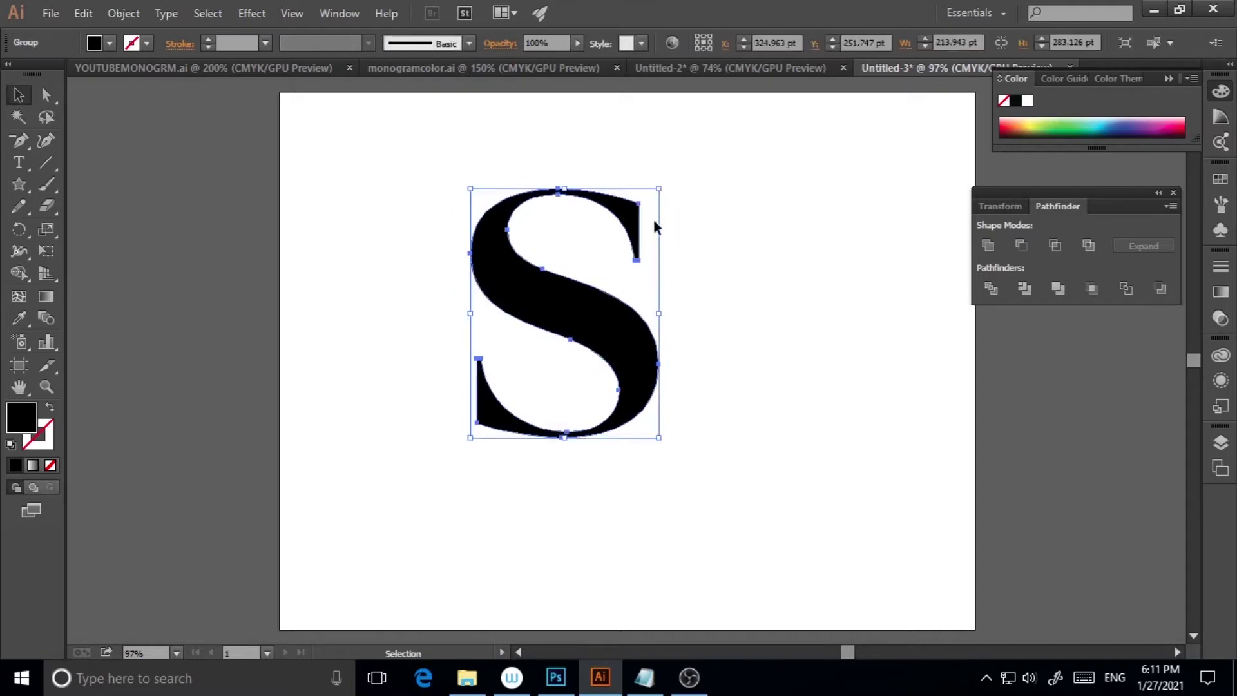
click(705, 353)
key(ctrl+a)
click(752, 421)
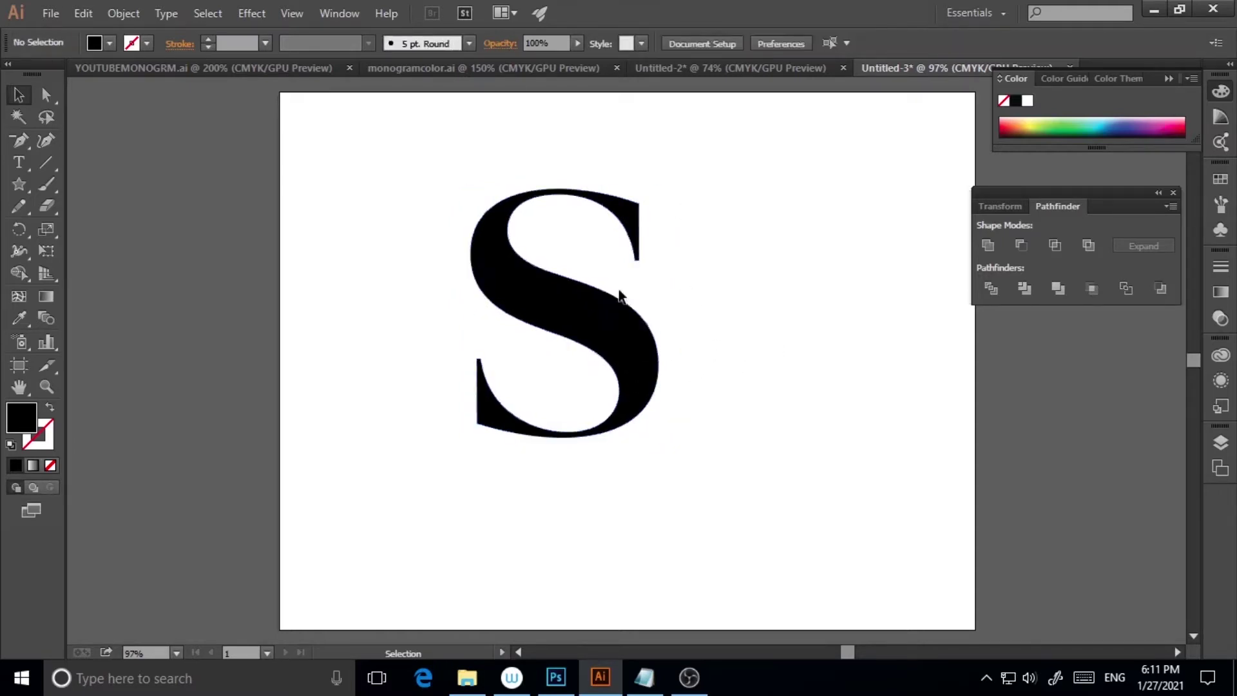
Step: Review the reference designs in monogramcolor.ai and YOUTUBEMONOGRM.ai, and return to the document with the outlined S
click(451, 67)
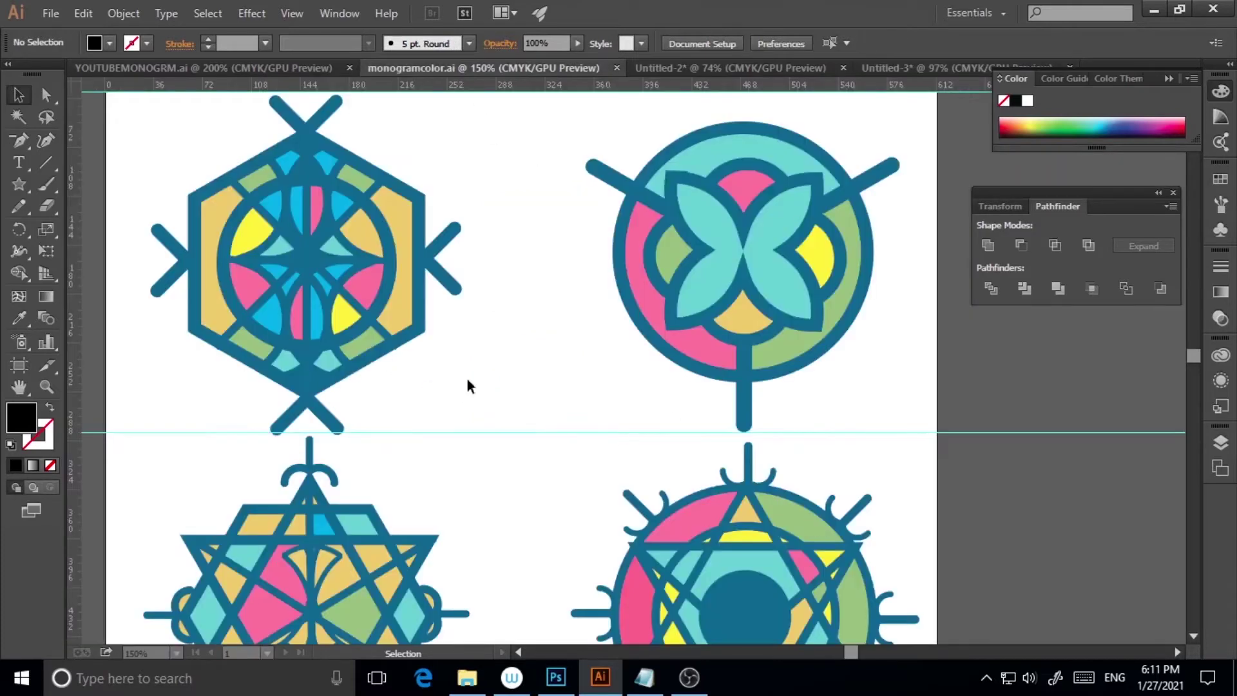
click(174, 71)
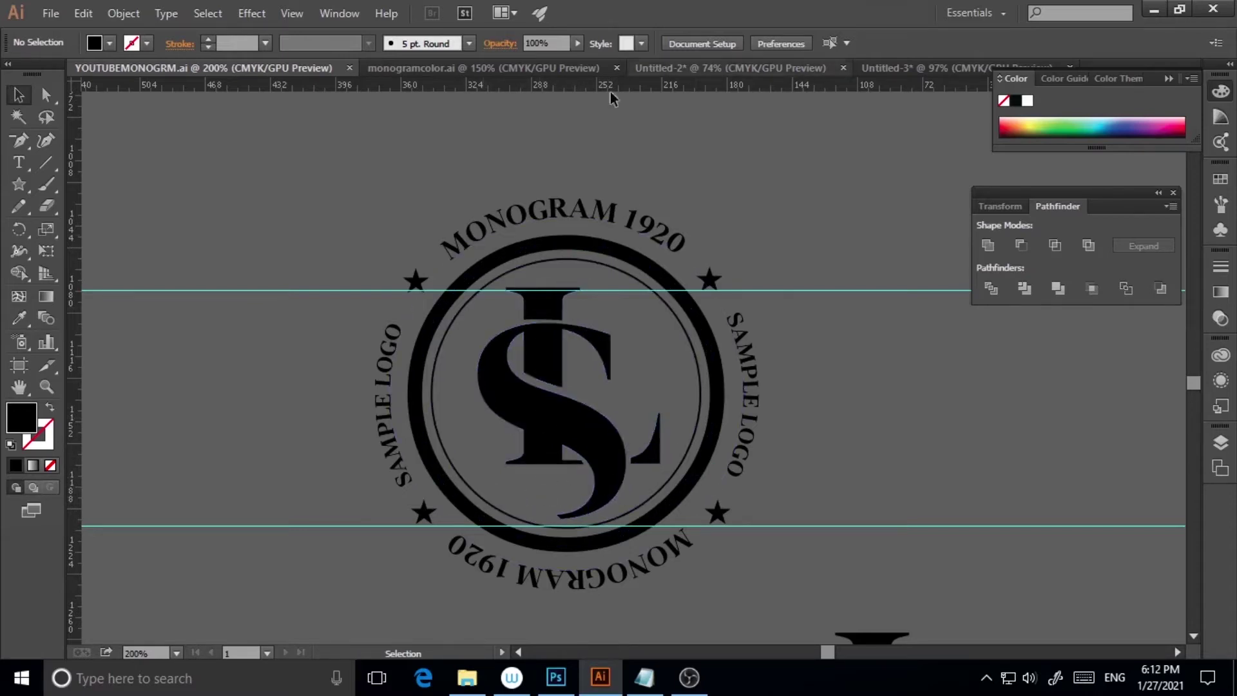
click(922, 68)
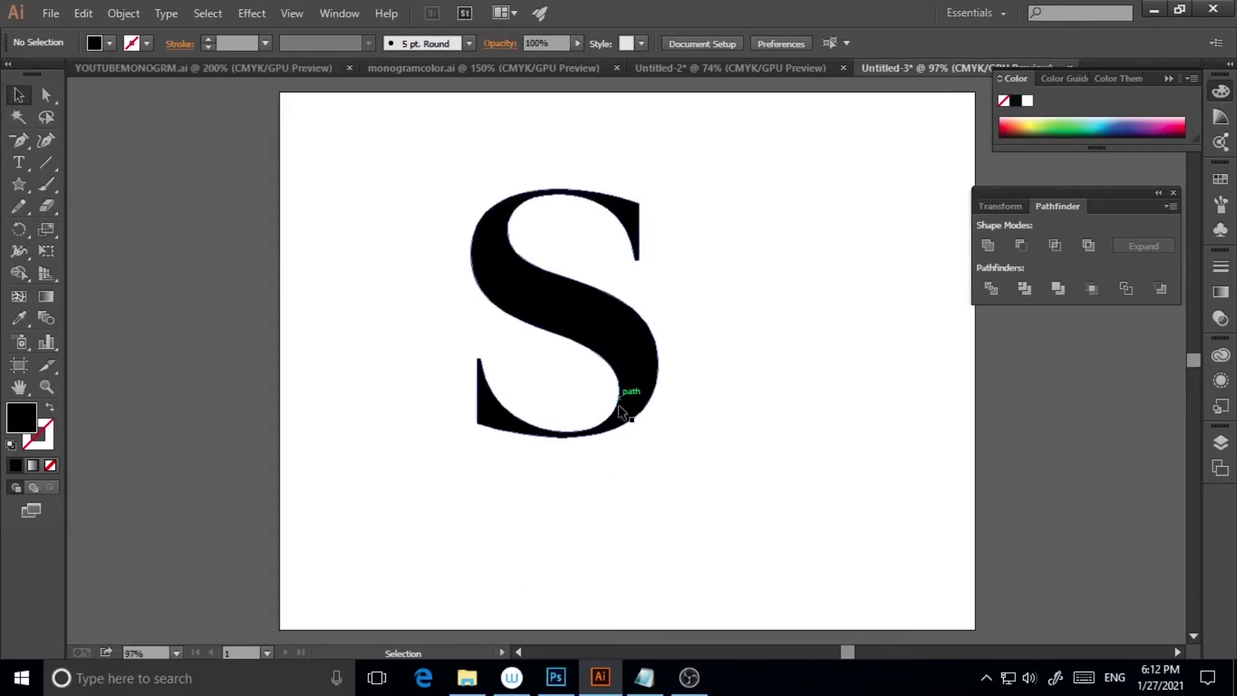
Step: Delete the three anchor points forming the lower-left serif of the S, leaving only the curved tail
click(613, 296)
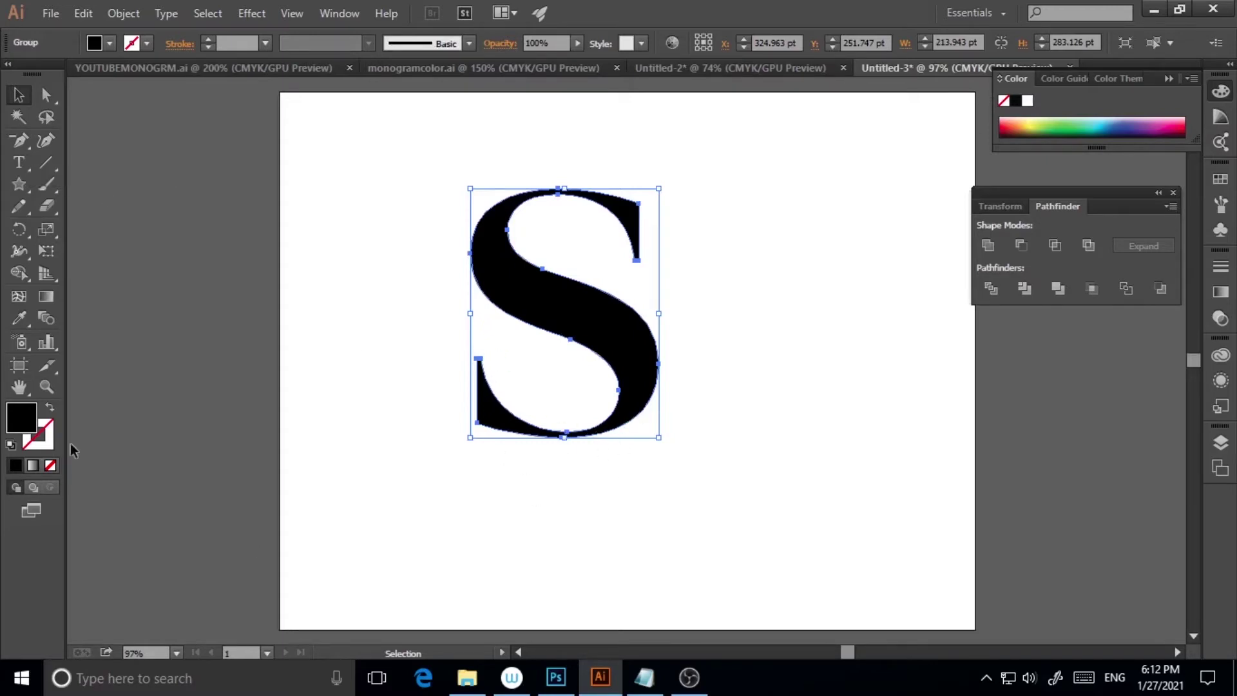
click(46, 386)
click(628, 369)
click(638, 387)
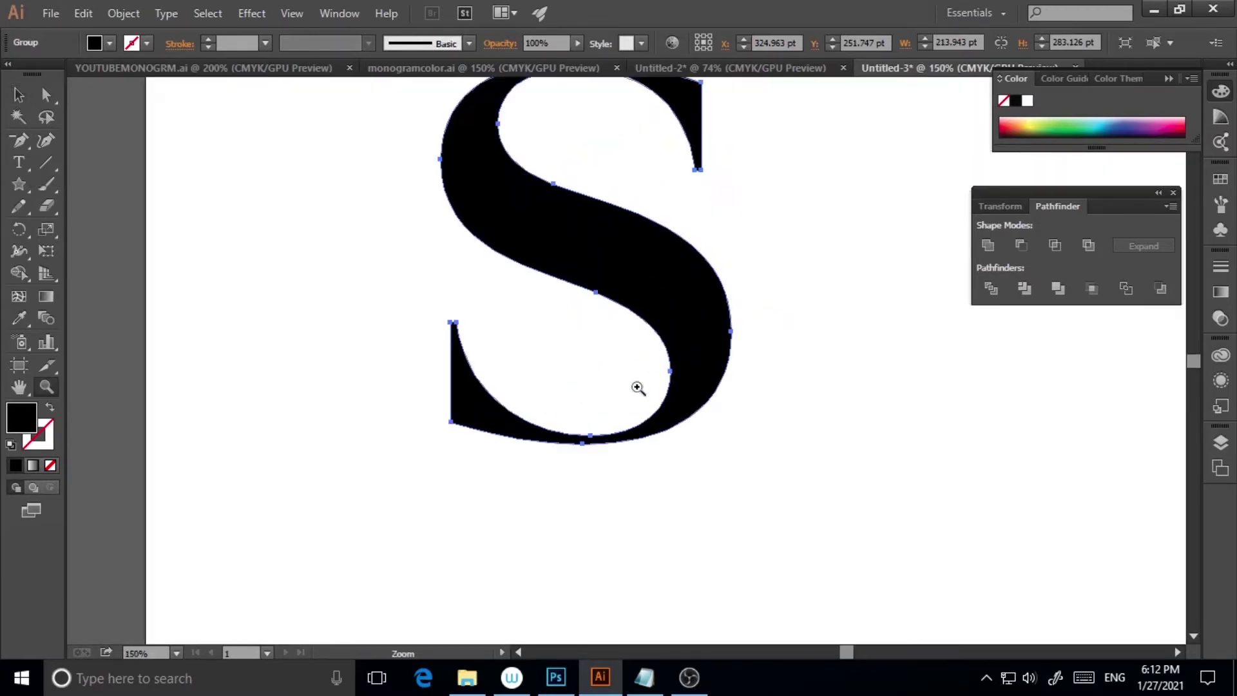
click(526, 351)
click(645, 372)
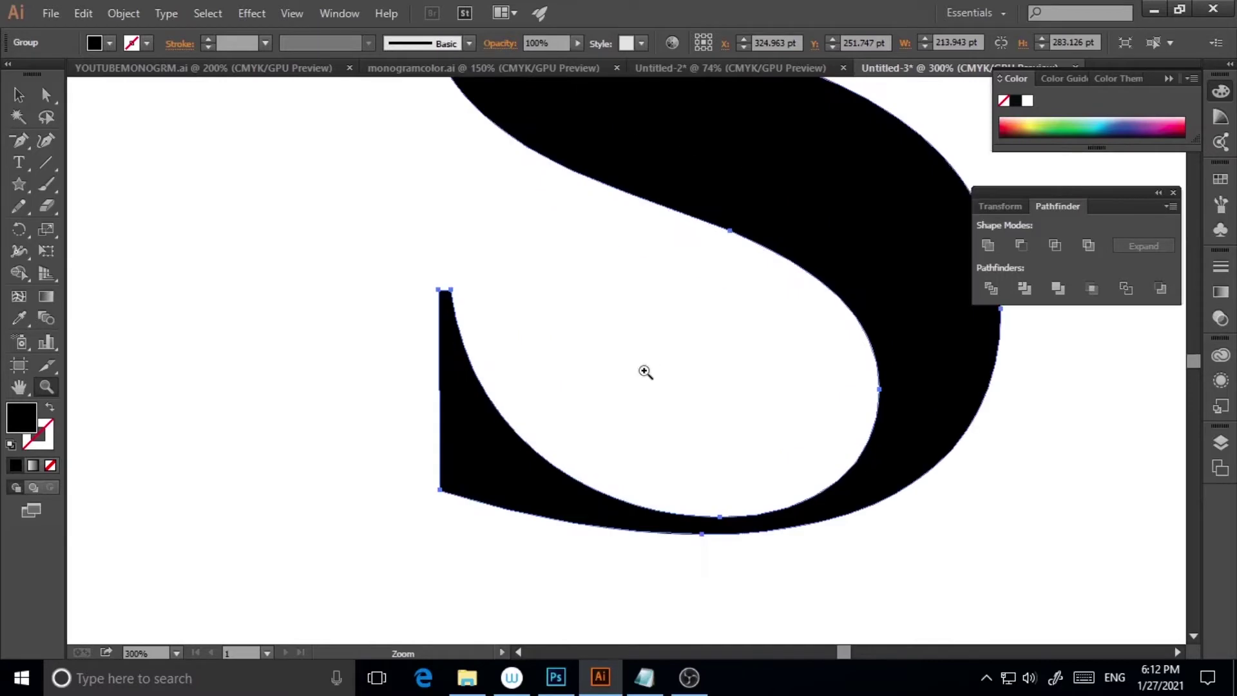
click(19, 142)
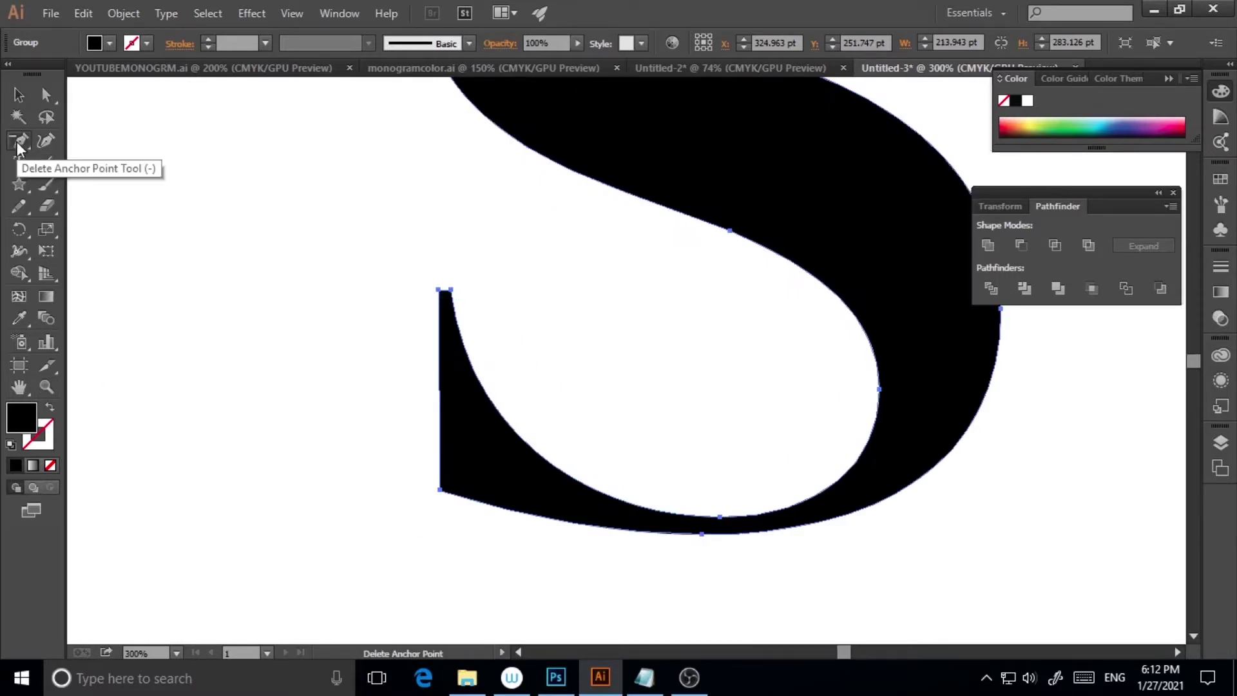
click(438, 289)
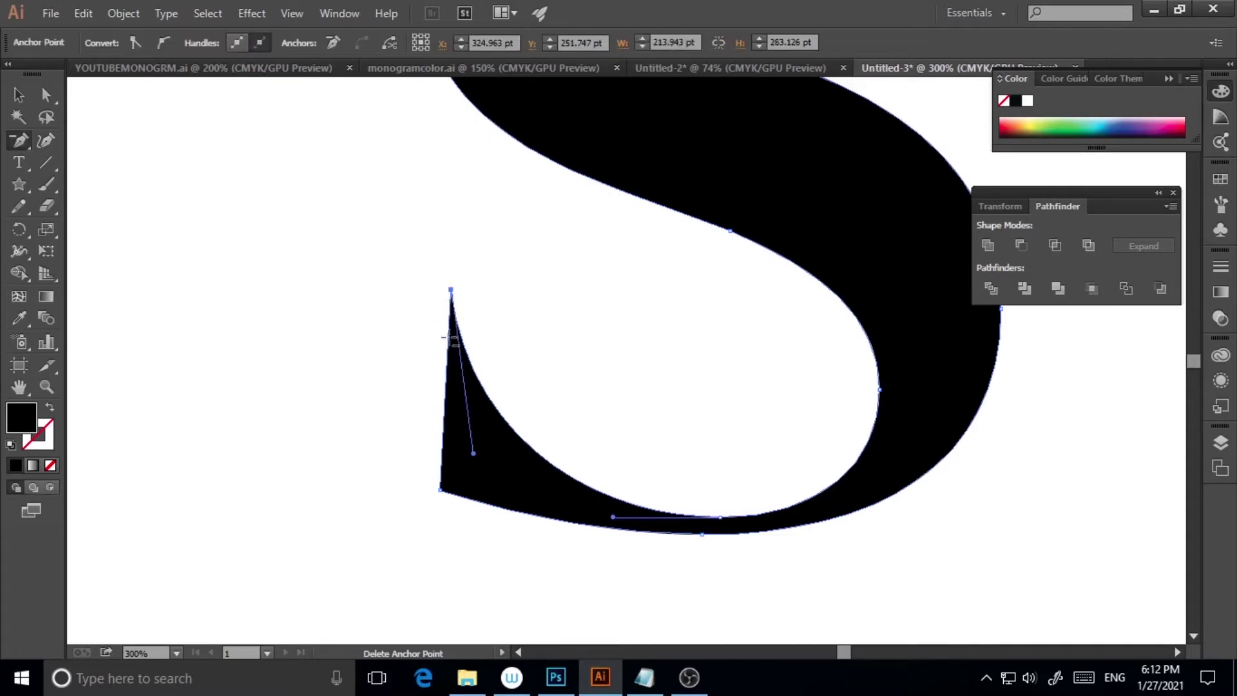
click(449, 290)
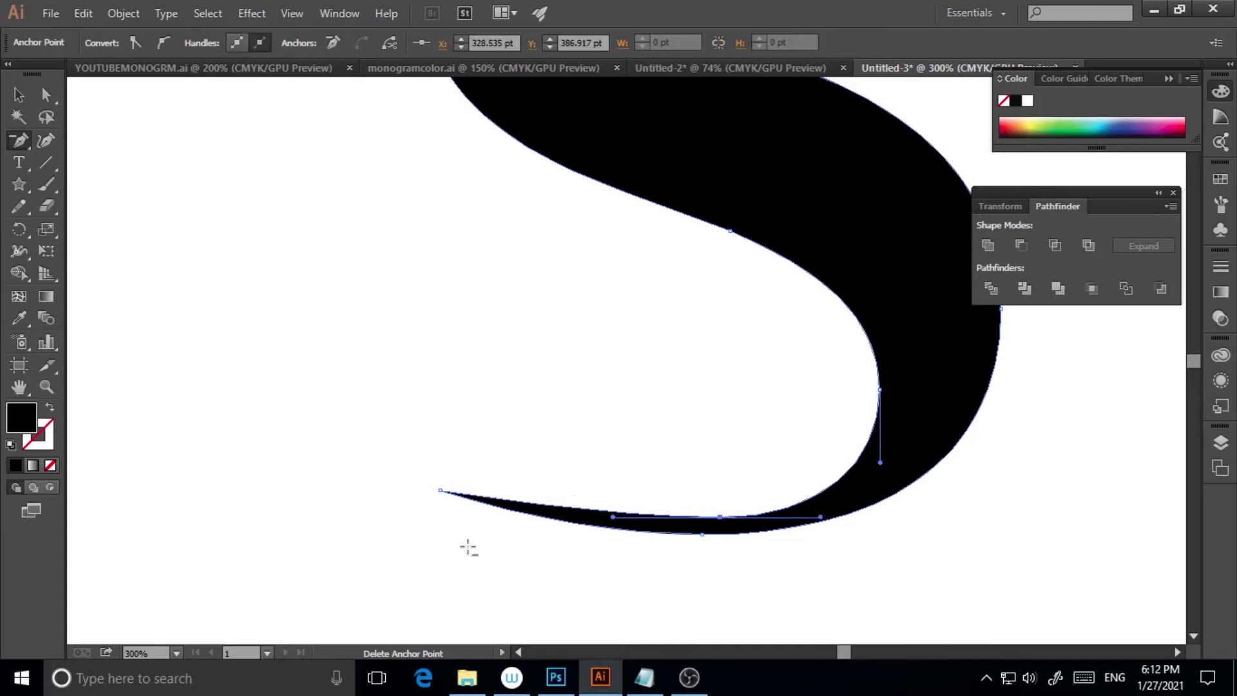
click(441, 491)
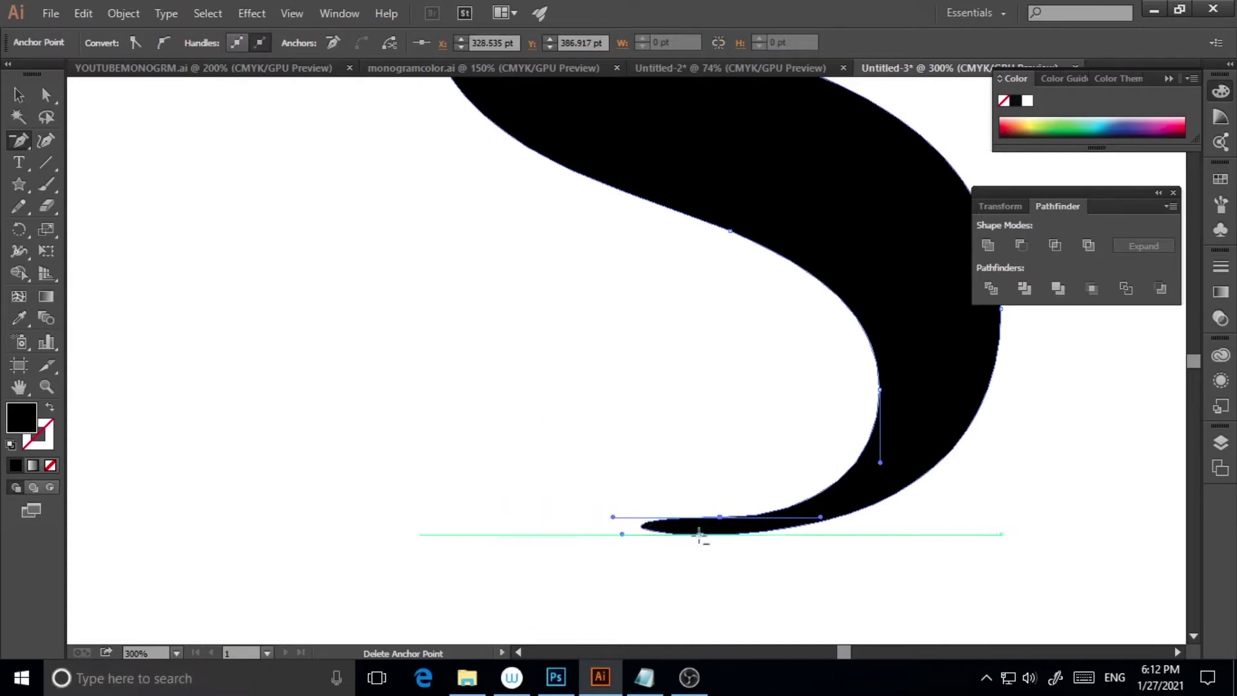
click(700, 535)
key(ctrl+z)
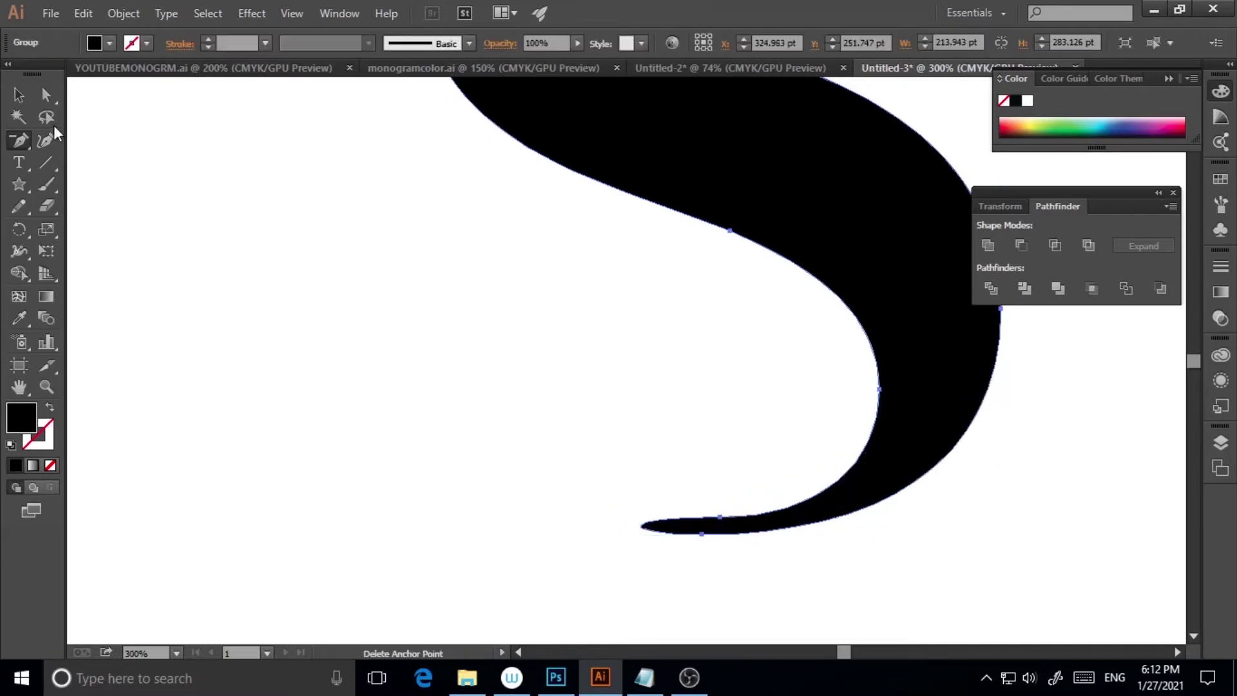
Step: Adjust the direction handles at the end of the S's lower tail to shorten and refine its tapered tip
key(a)
click(721, 518)
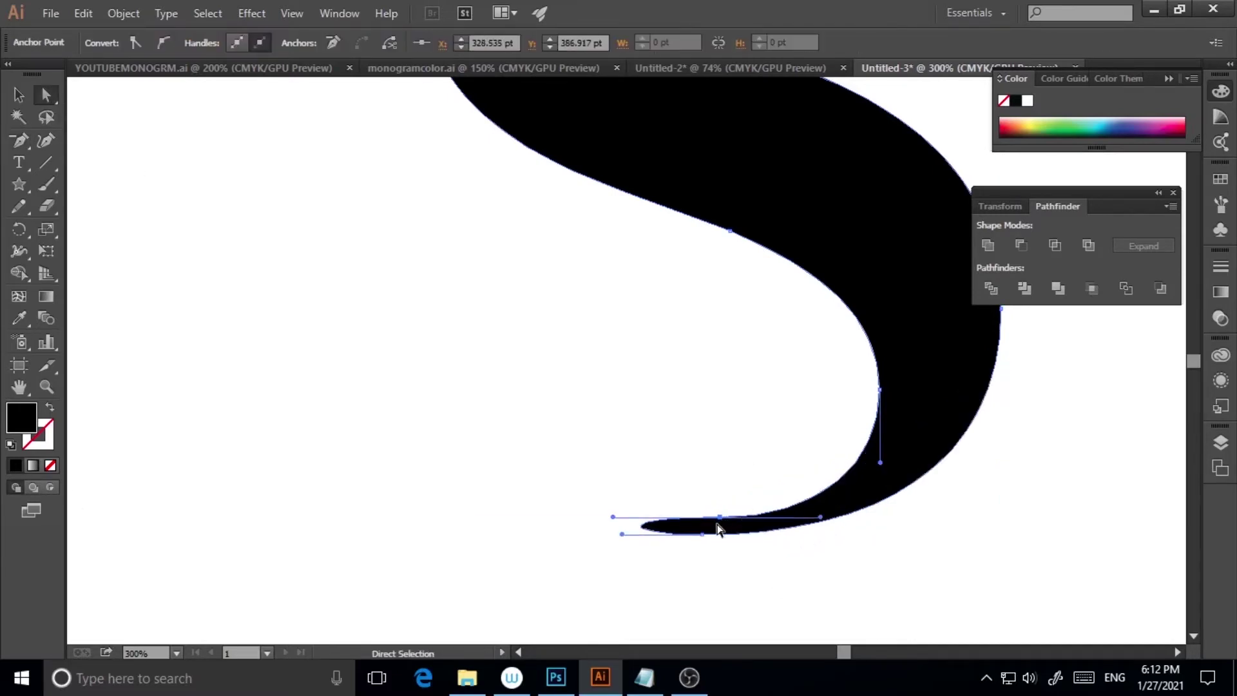
drag(621, 535, 718, 536)
drag(613, 517, 685, 540)
click(638, 516)
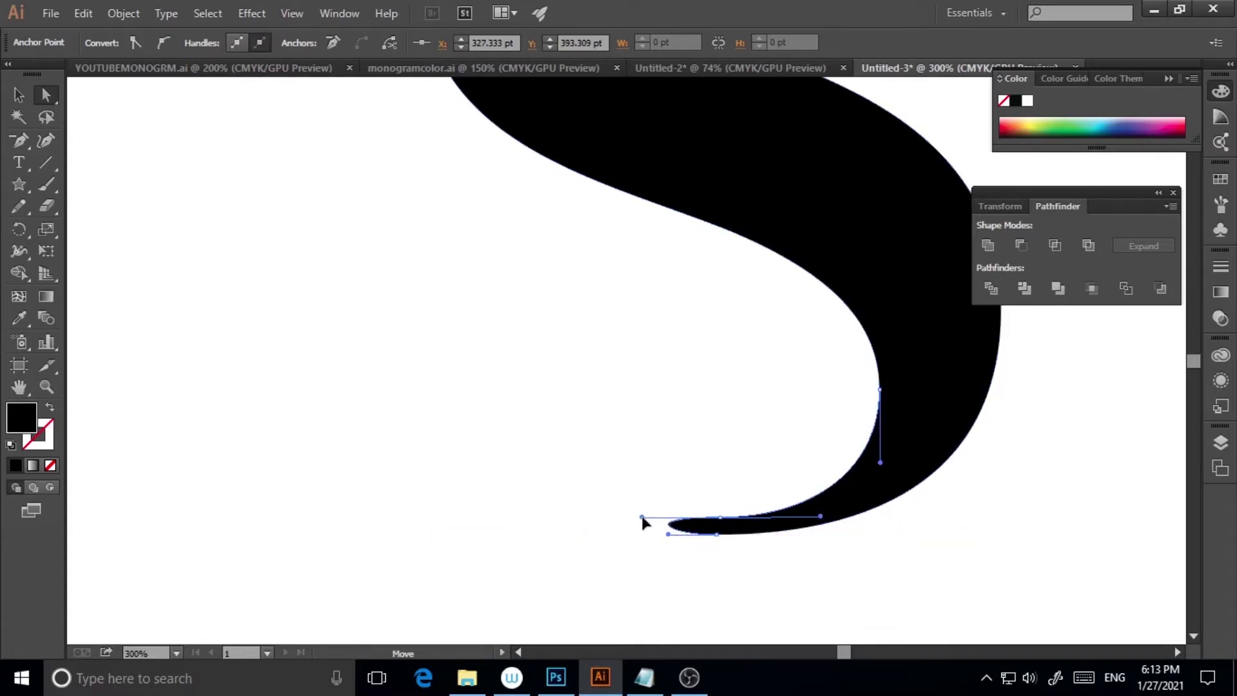
click(879, 576)
key(ctrl+minus)
key(ctrl+minus)
key(ctrl+minus)
key(ctrl+minus)
key(ctrl+minus)
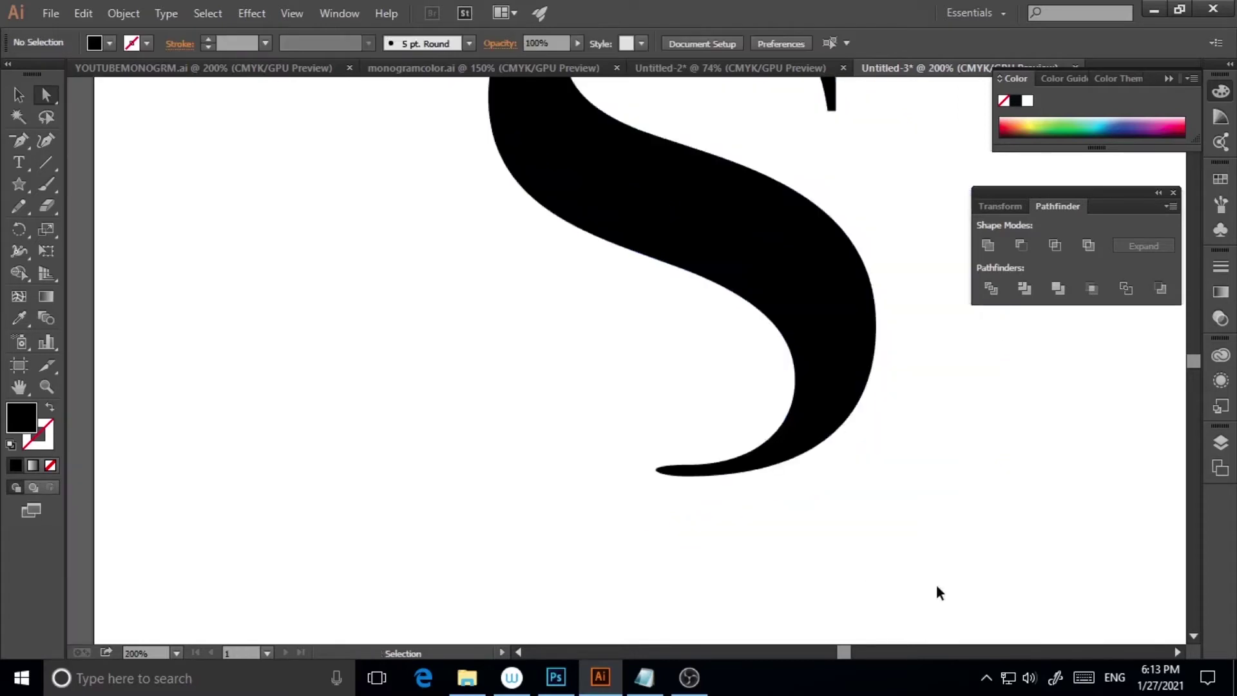
key(ctrl+plus)
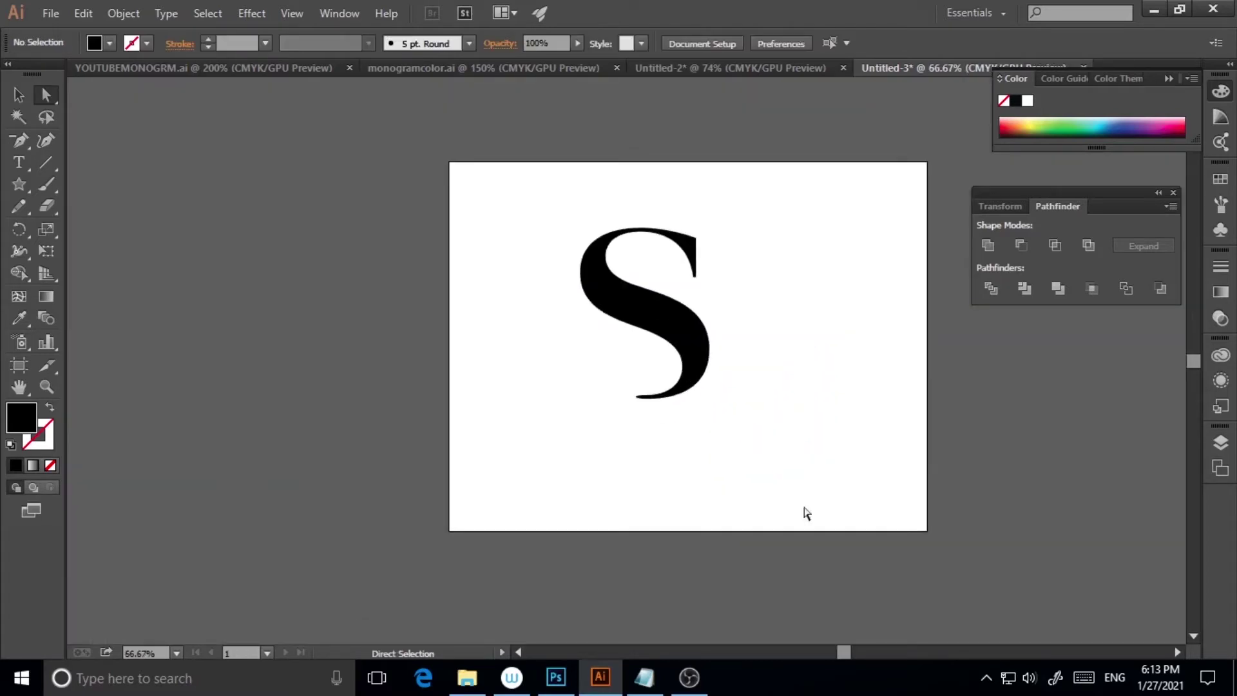
Step: Move the reshaped S slightly down and right on the artboard and scale it down to about 192 by 254 pt
click(703, 351)
key(v)
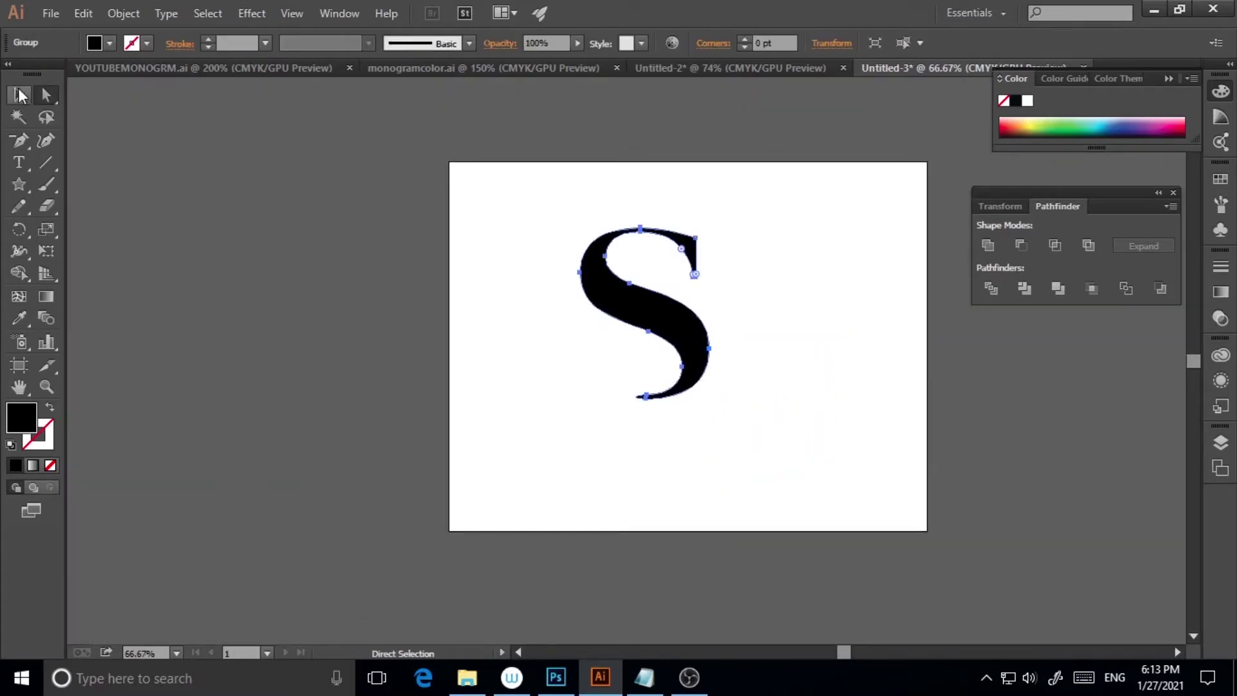
click(860, 452)
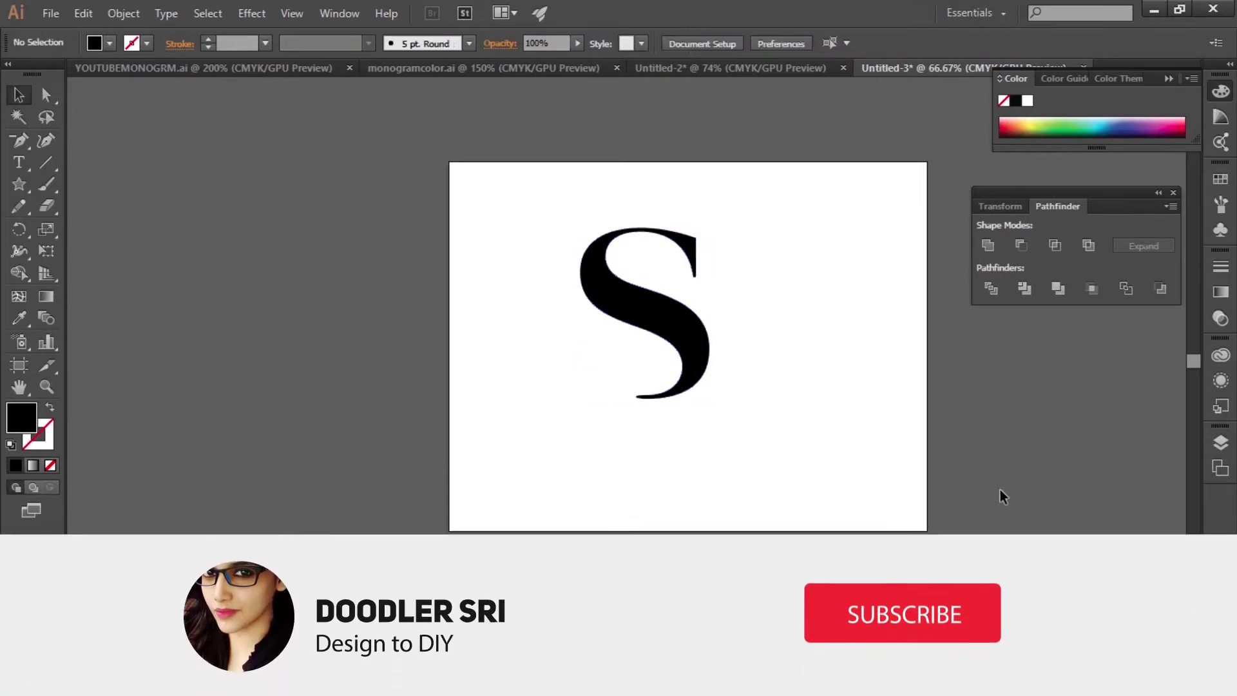
click(677, 326)
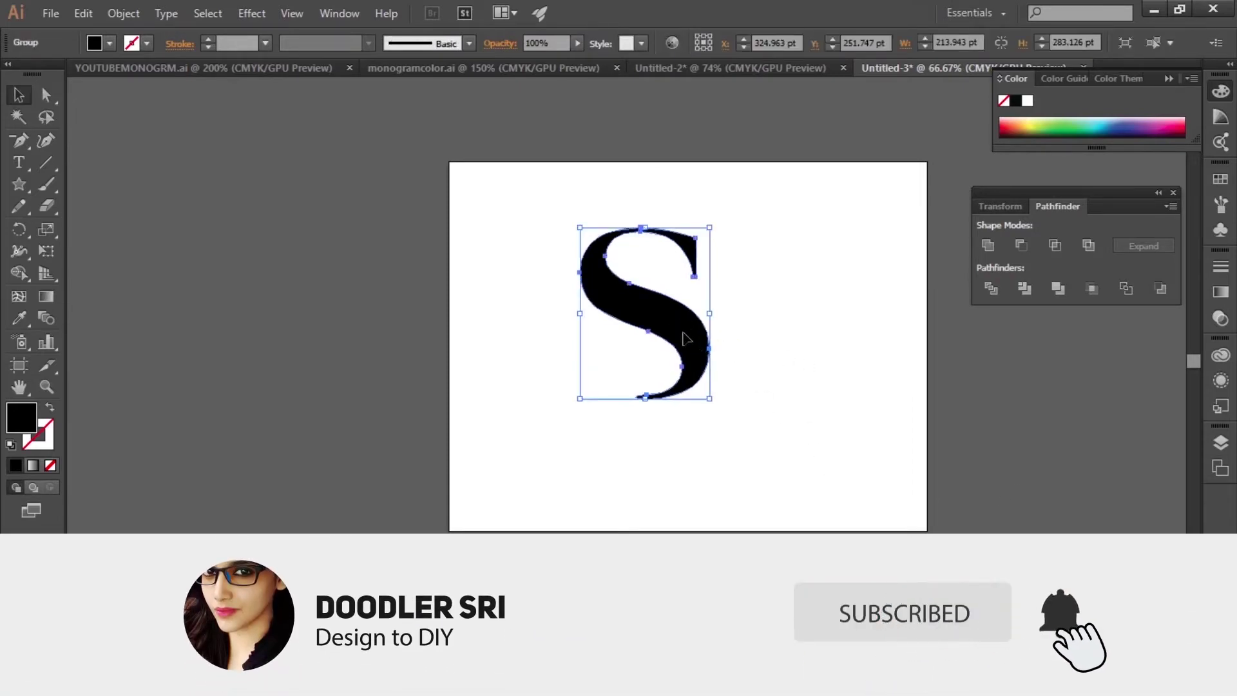
drag(689, 342, 720, 370)
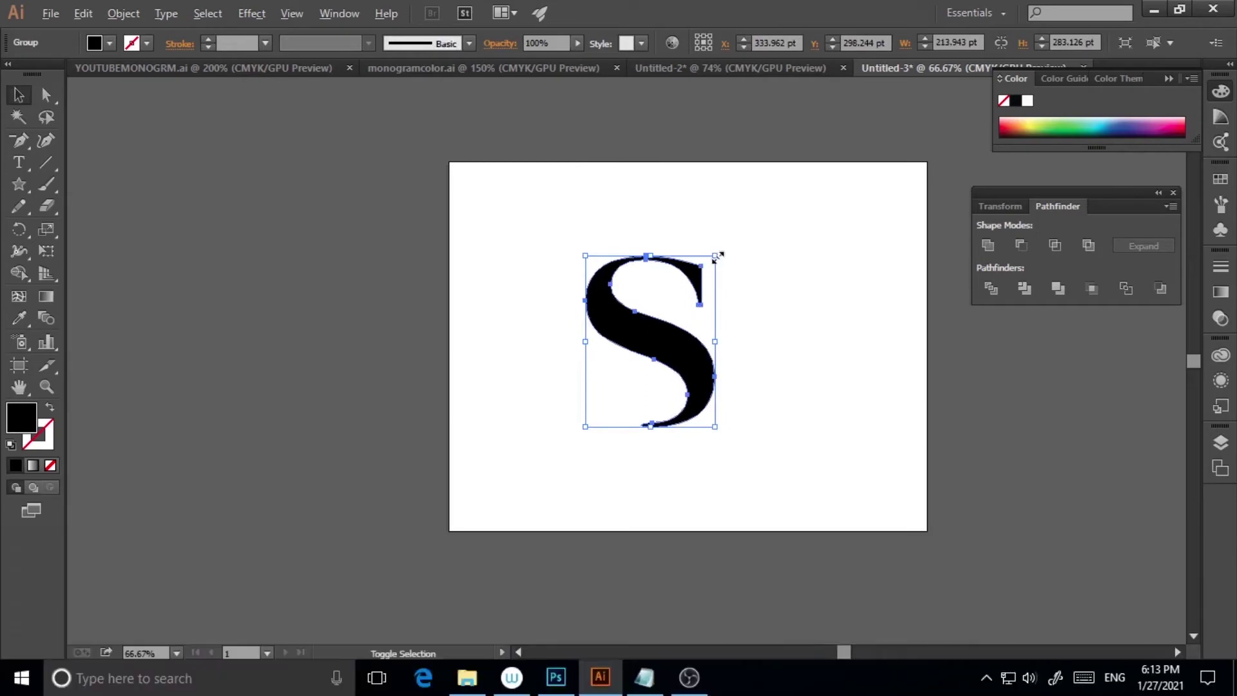
drag(714, 256, 709, 264)
click(735, 429)
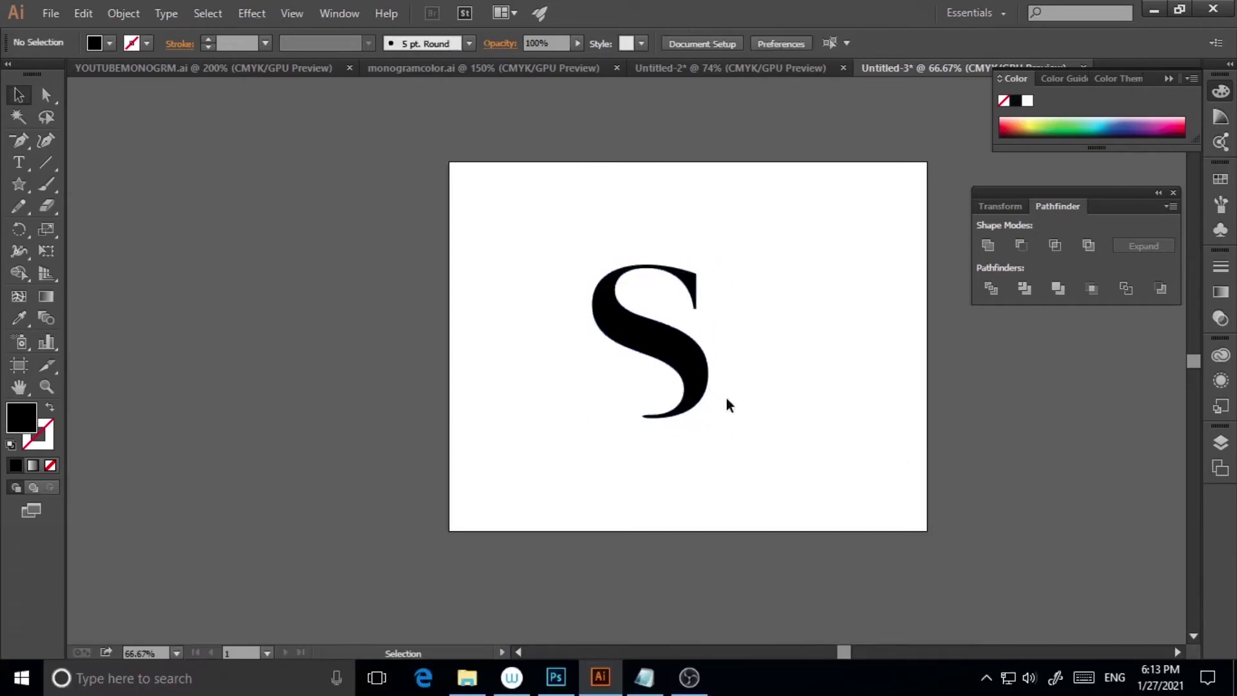
Step: Add a capital L in a new text frame beside the S and convert it to outlines
click(17, 168)
drag(313, 317, 620, 566)
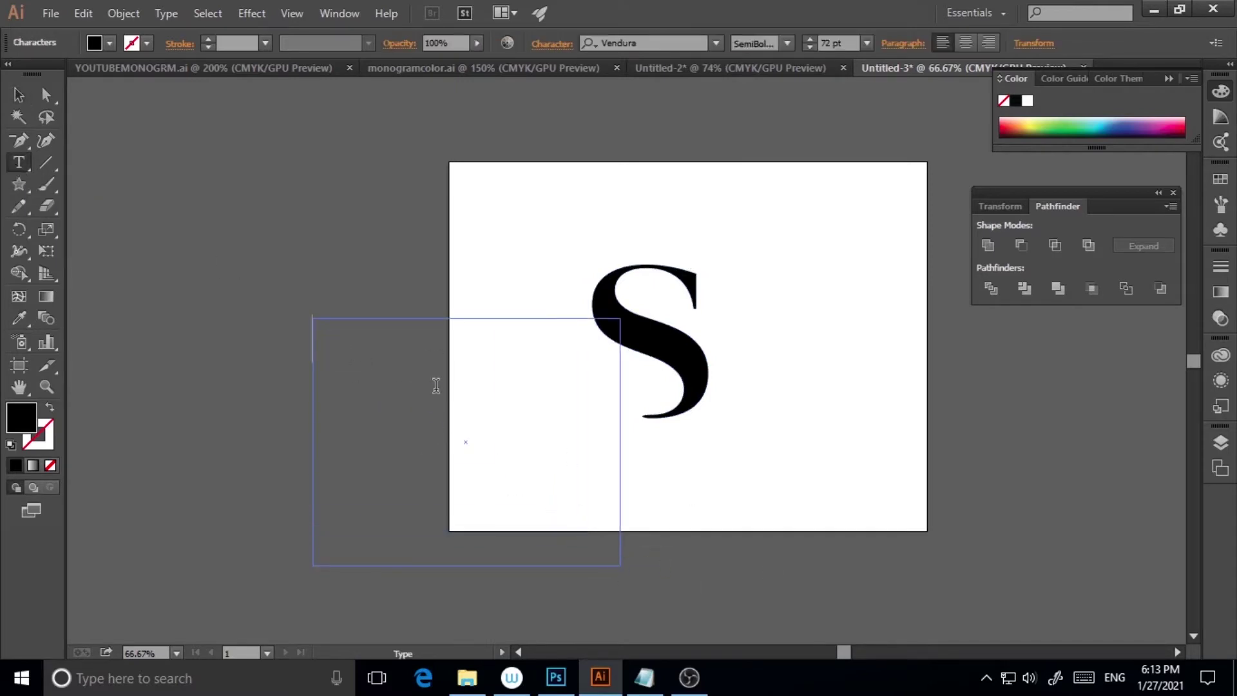
text(L)
click(18, 95)
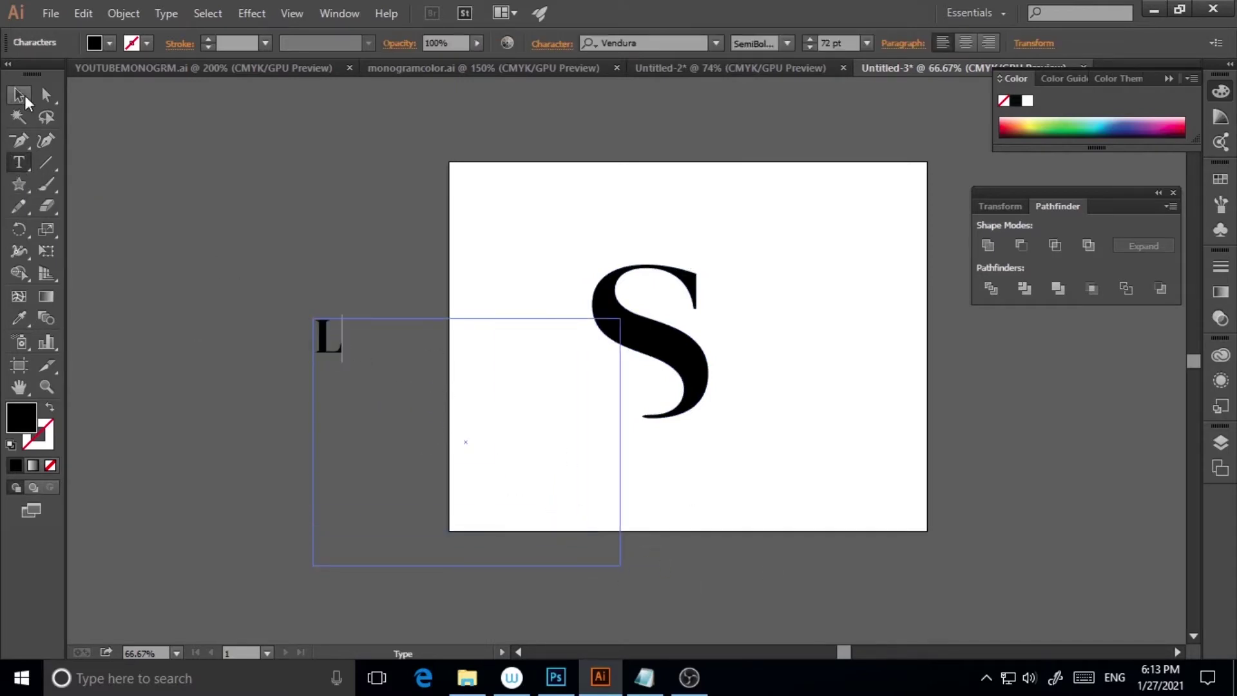
right_click(327, 347)
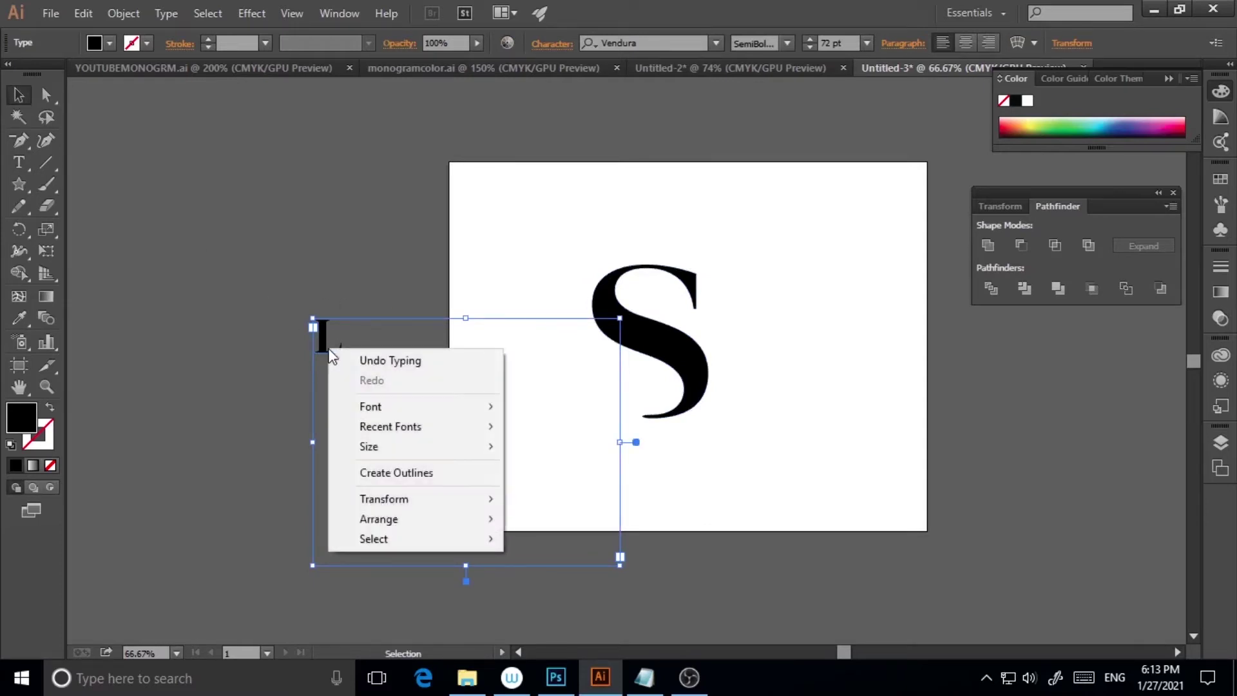
click(396, 472)
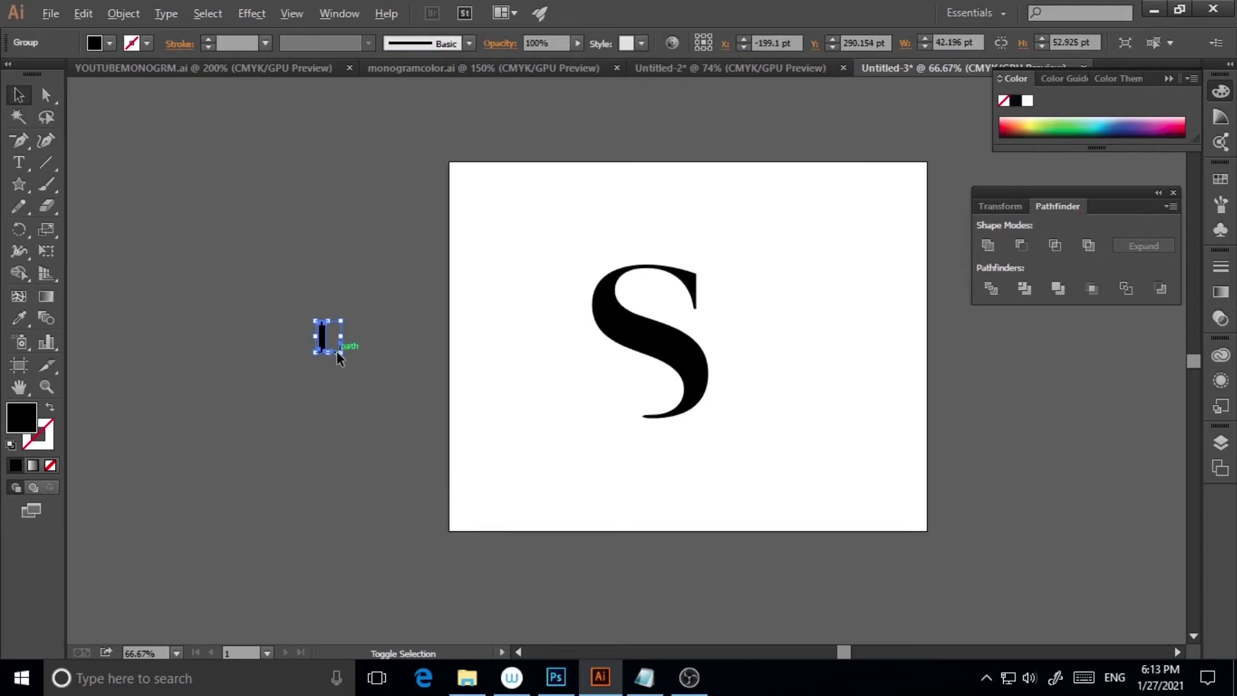
Step: Enlarge the outlined L to about 207 by 259 pt and position it overlapping the S, extending above it
drag(340, 353, 436, 420)
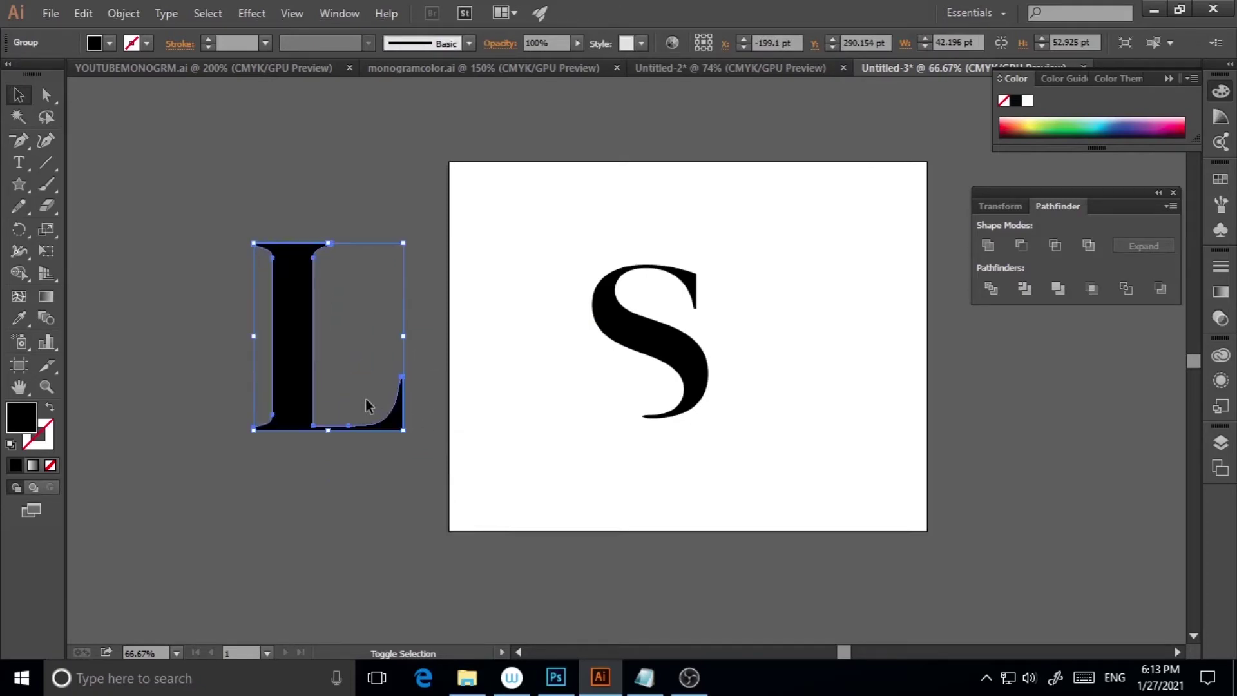
drag(405, 244, 382, 268)
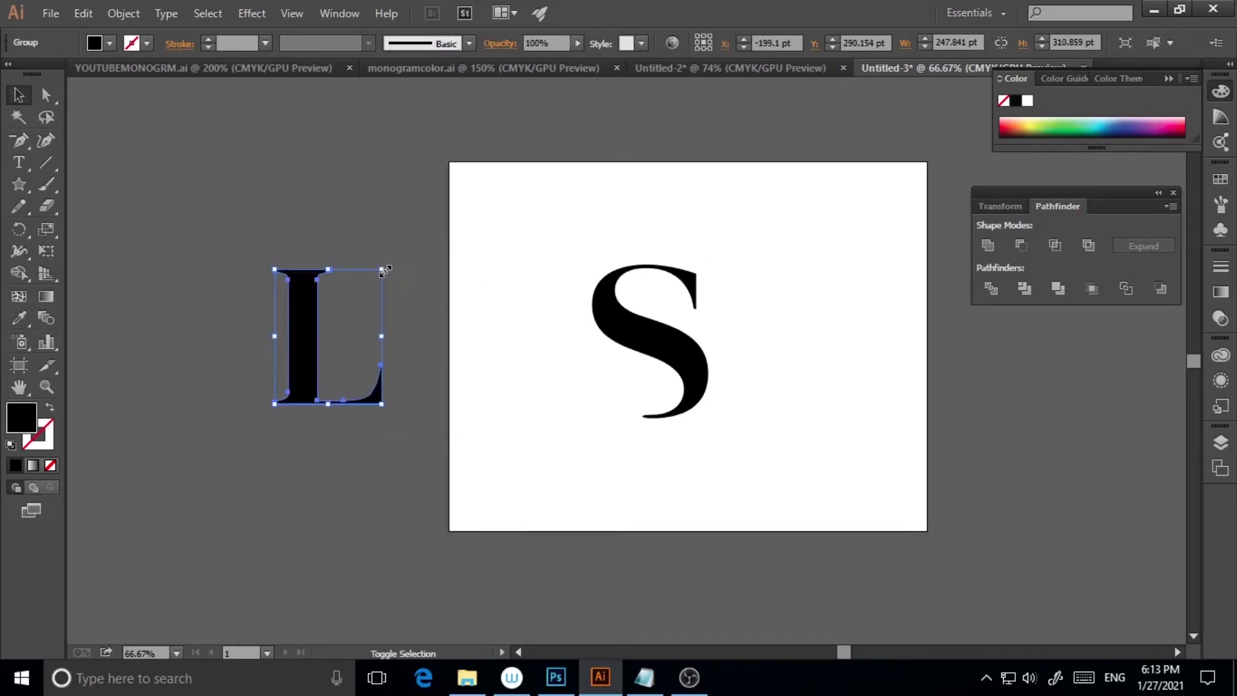
drag(309, 352, 646, 342)
drag(723, 258, 730, 247)
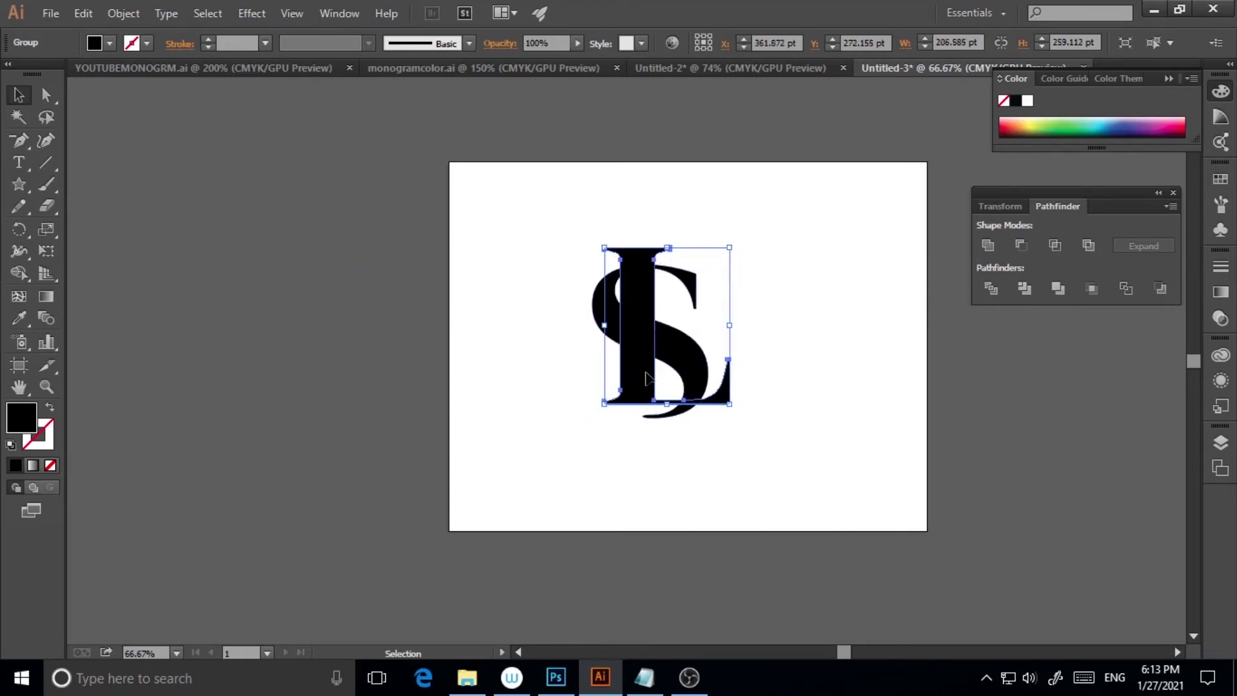
mouse_move(643, 385)
mouse_down()
mouse_move(653, 386)
mouse_move(622, 381)
mouse_move(645, 386)
mouse_up()
click(774, 428)
Step: Select the overlapping L and S and place a copy of the monogram outside the artboard on its left
click(668, 470)
drag(755, 428, 731, 409)
click(593, 353)
key(ctrl+g)
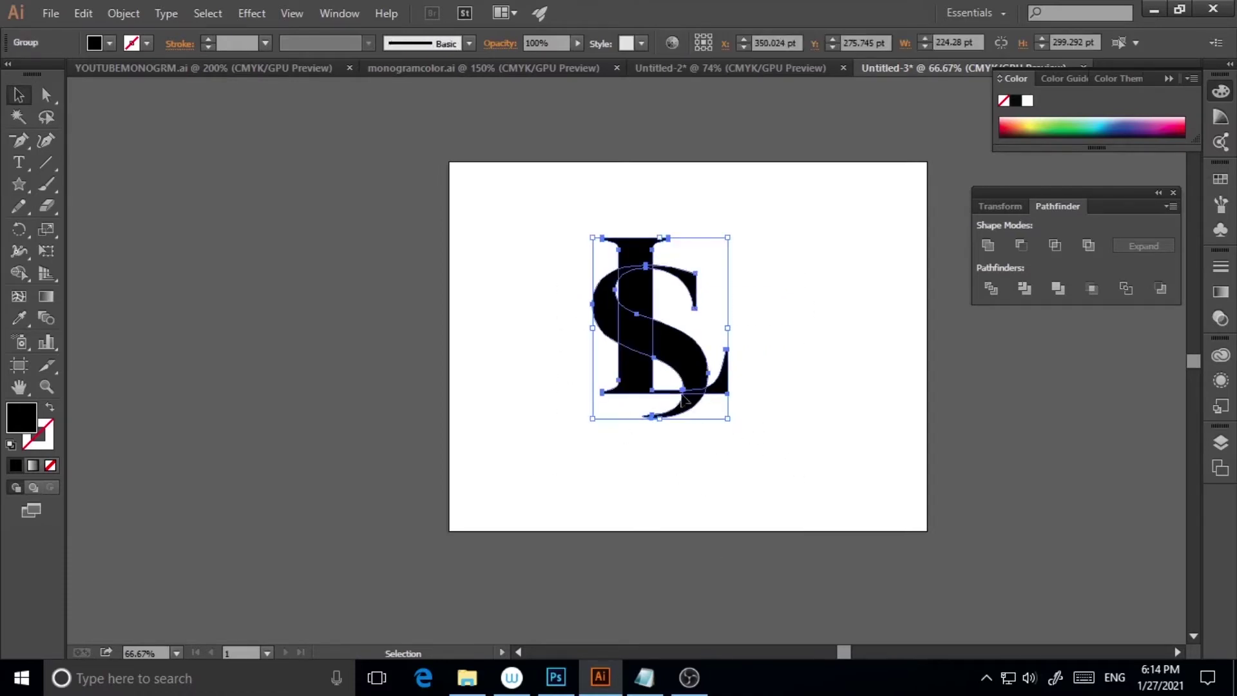
click(721, 458)
drag(522, 198, 831, 488)
drag(692, 367, 387, 365)
click(733, 512)
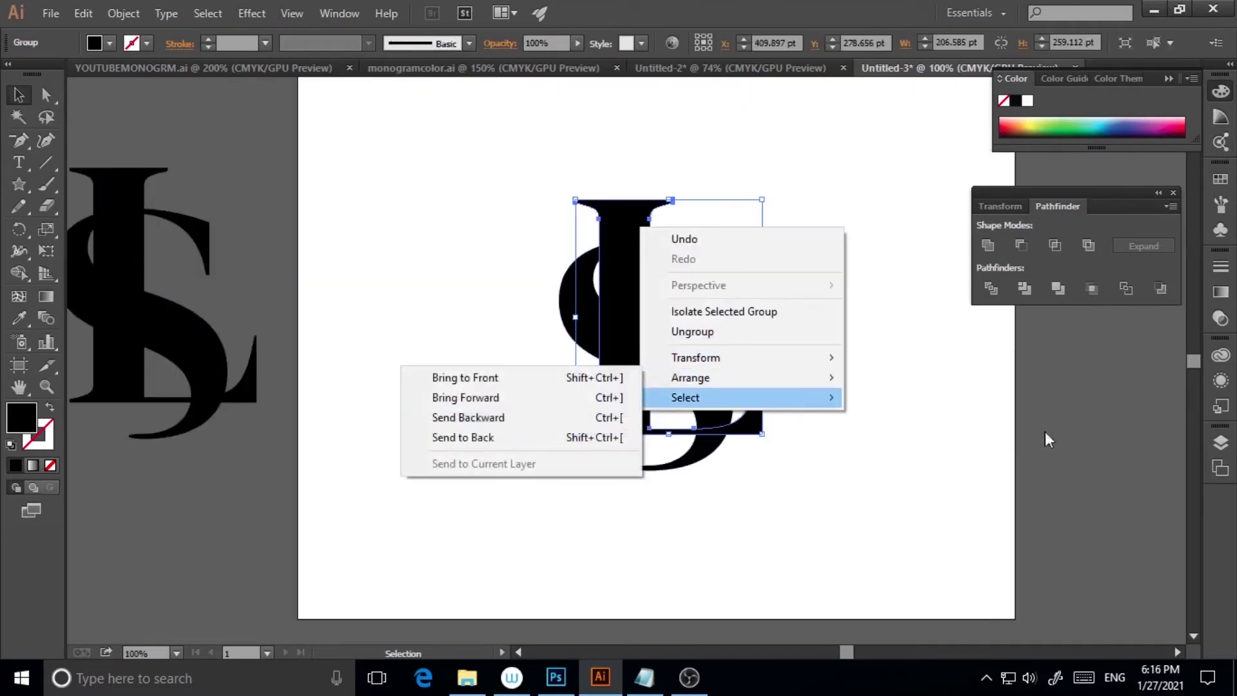
Step: Send the L on the artboard to the back, behind the S
click(884, 454)
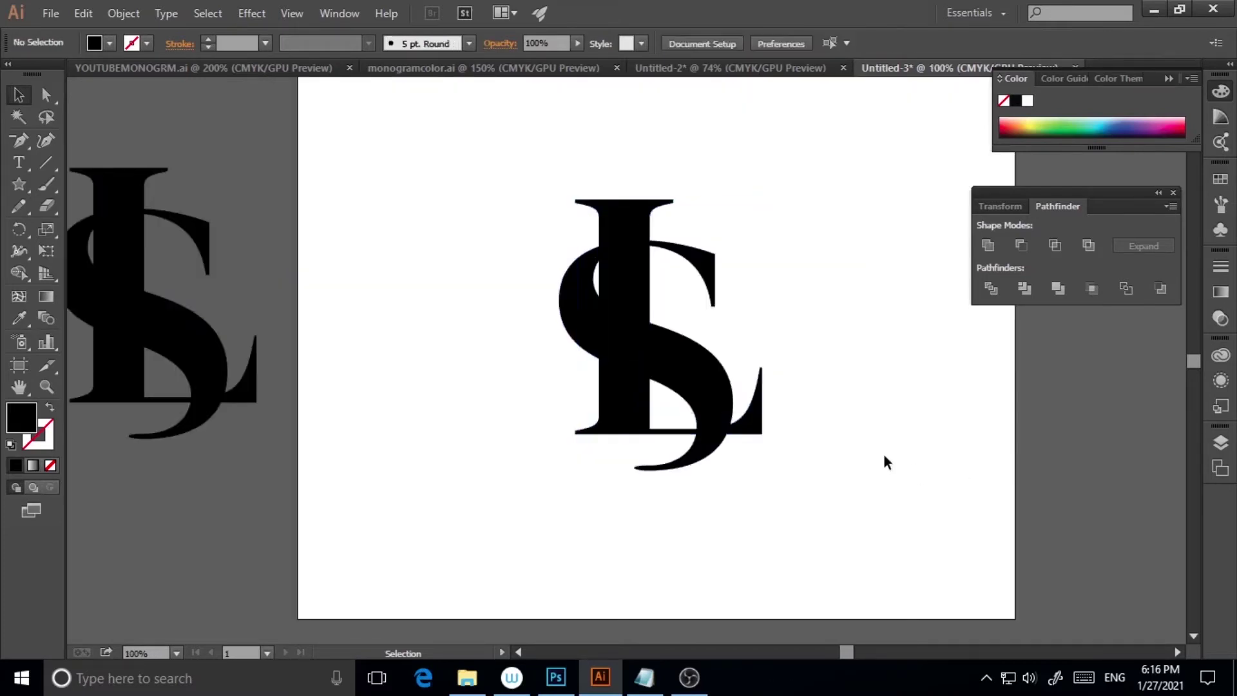
click(625, 271)
right_click(623, 265)
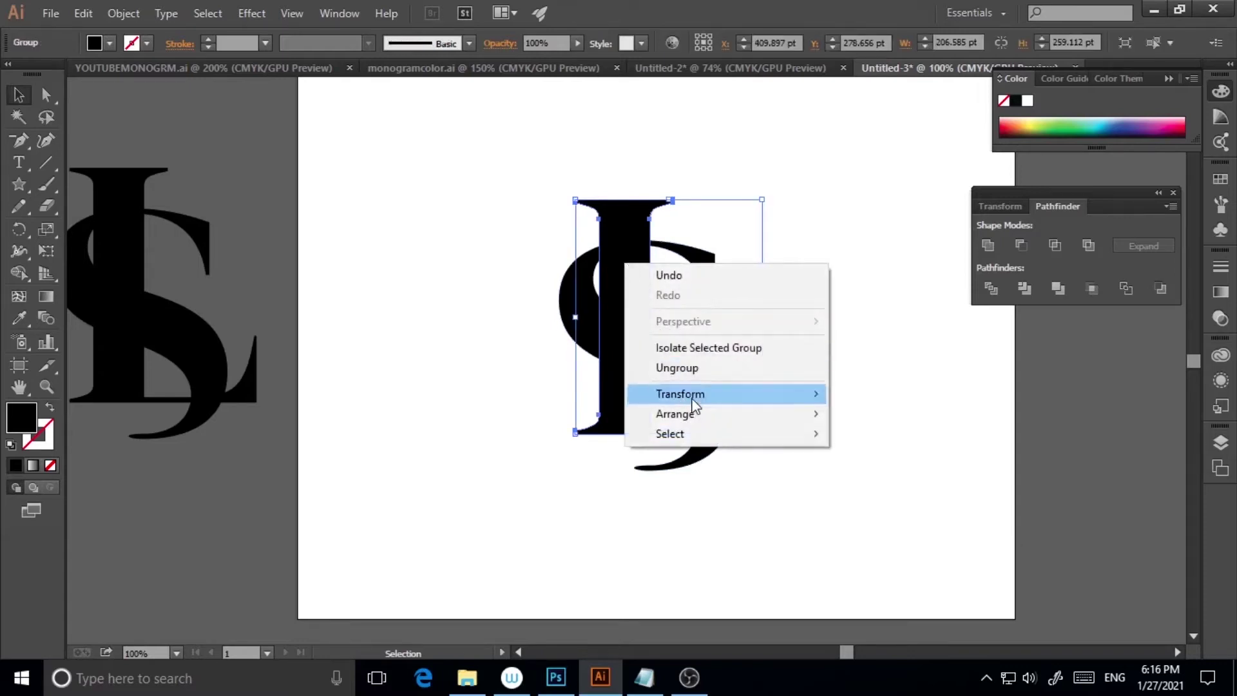
mouse_move(695, 419)
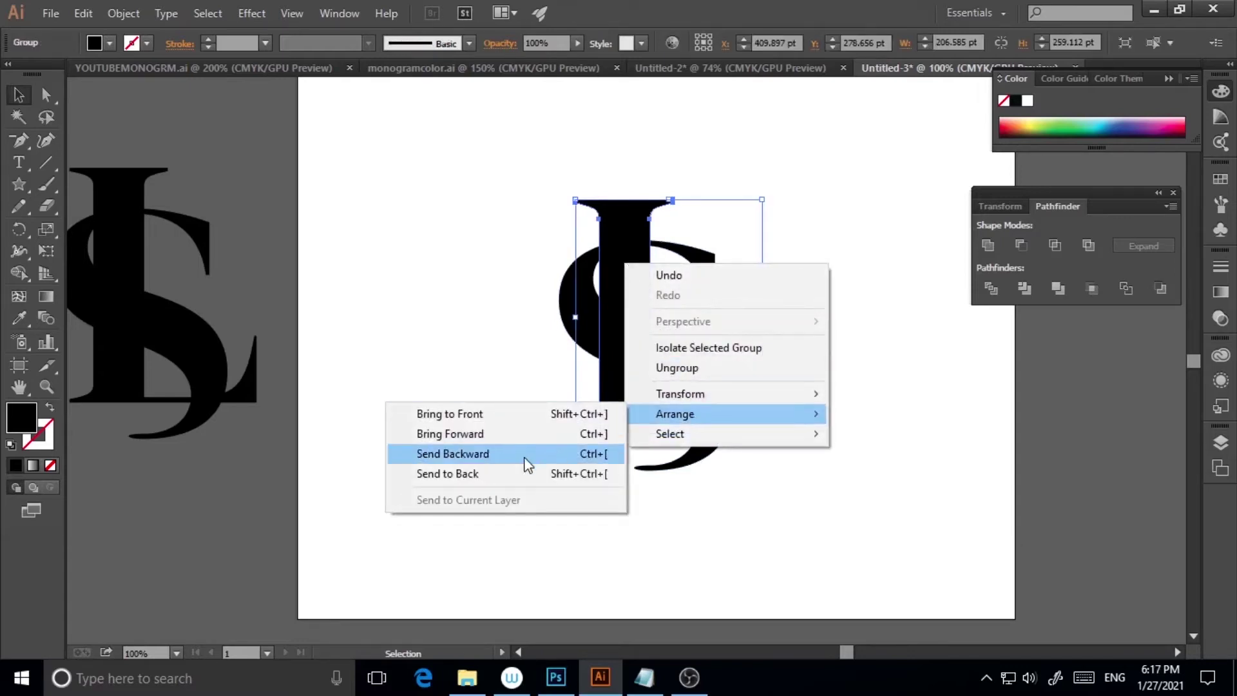
click(497, 476)
click(676, 488)
Step: Subtract the S from the L on the artboard as a compound shape and expand its appearance
click(727, 375)
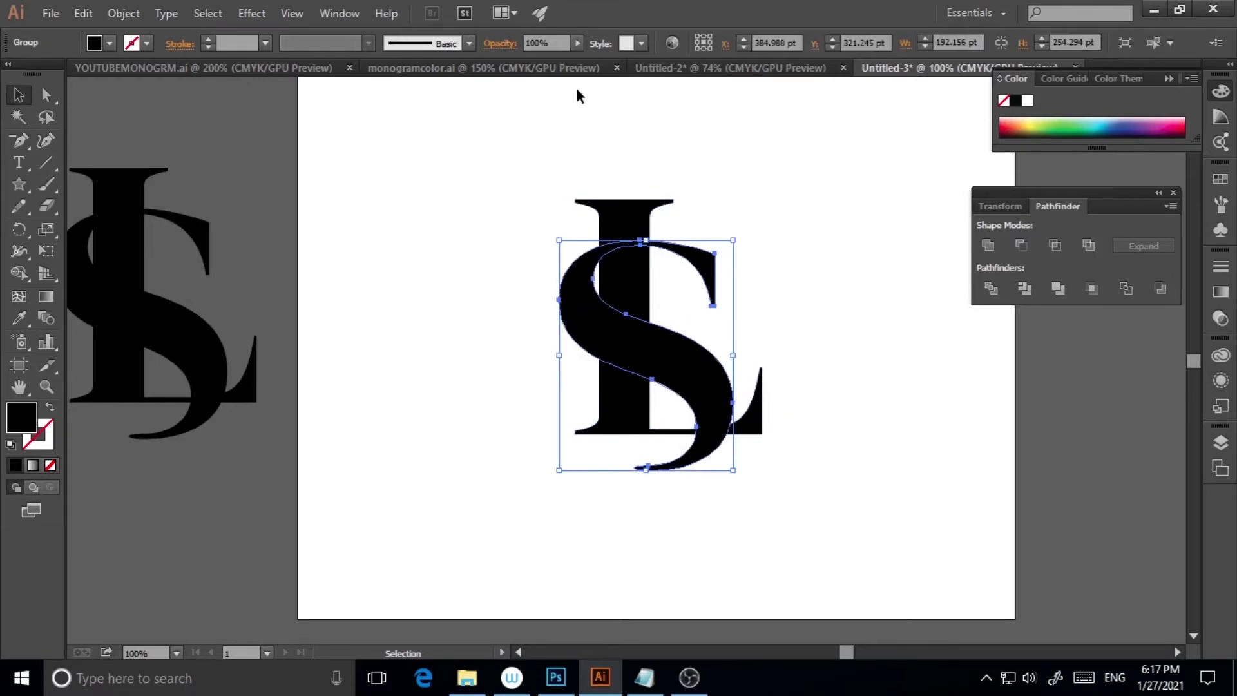
click(838, 418)
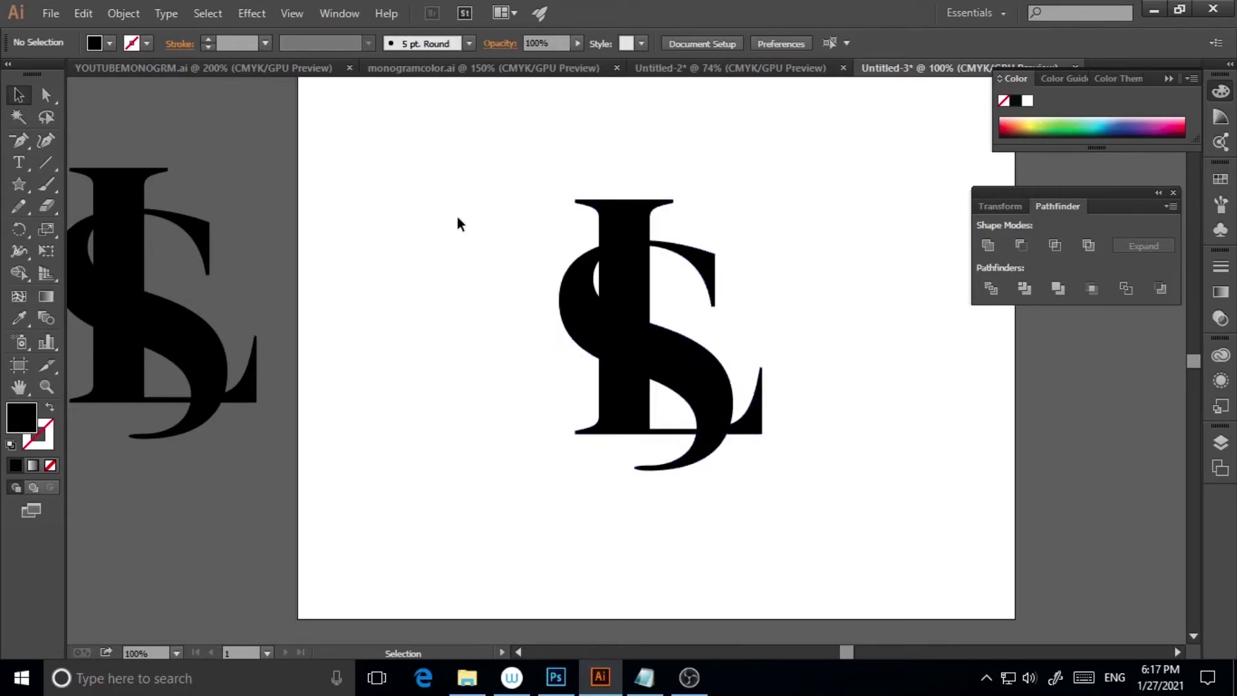
drag(451, 169, 845, 505)
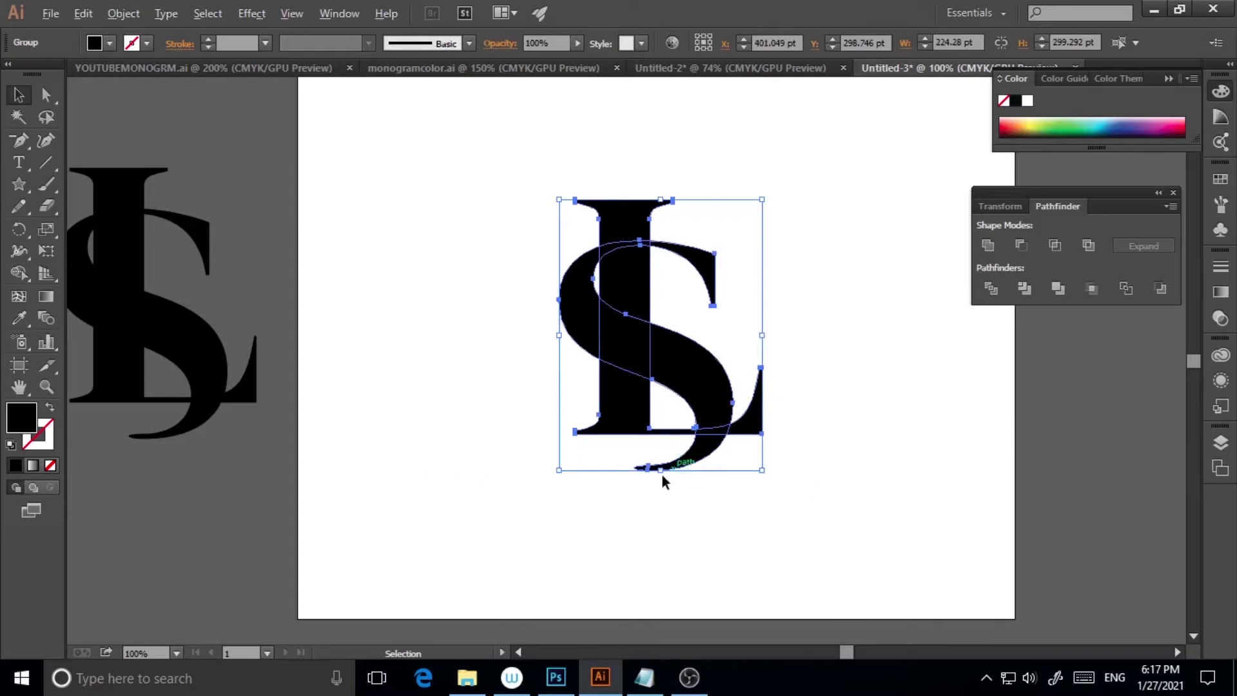
alt+click(1022, 247)
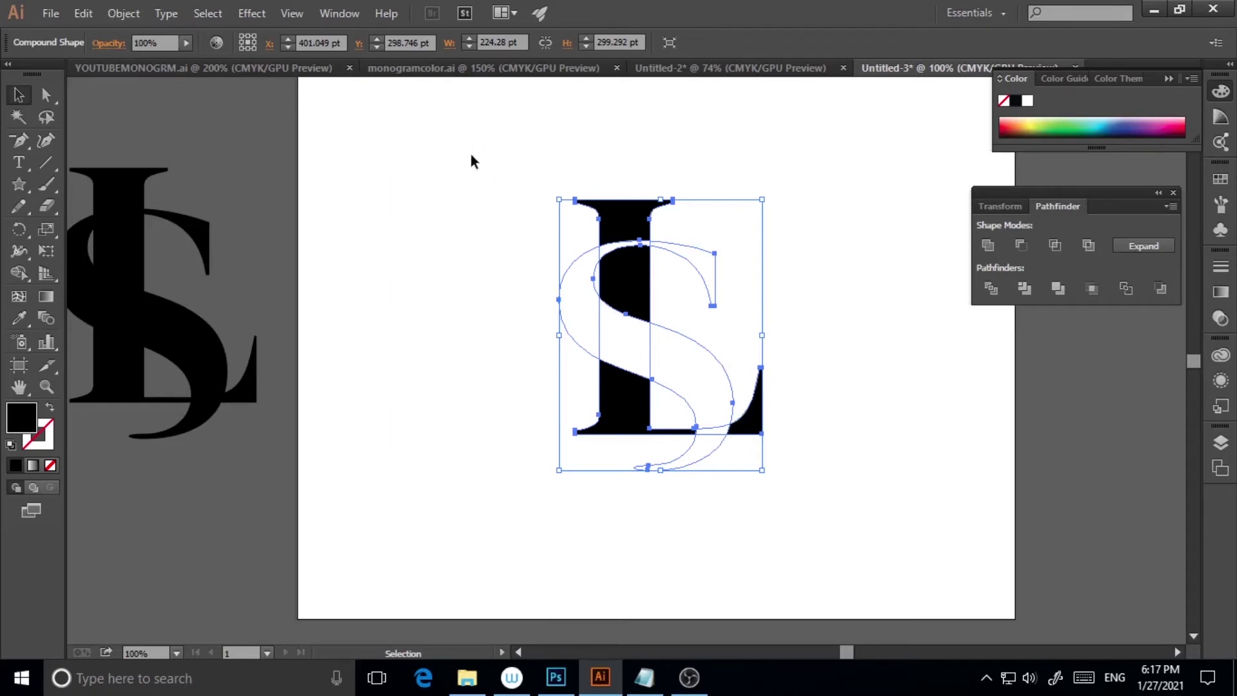
click(123, 13)
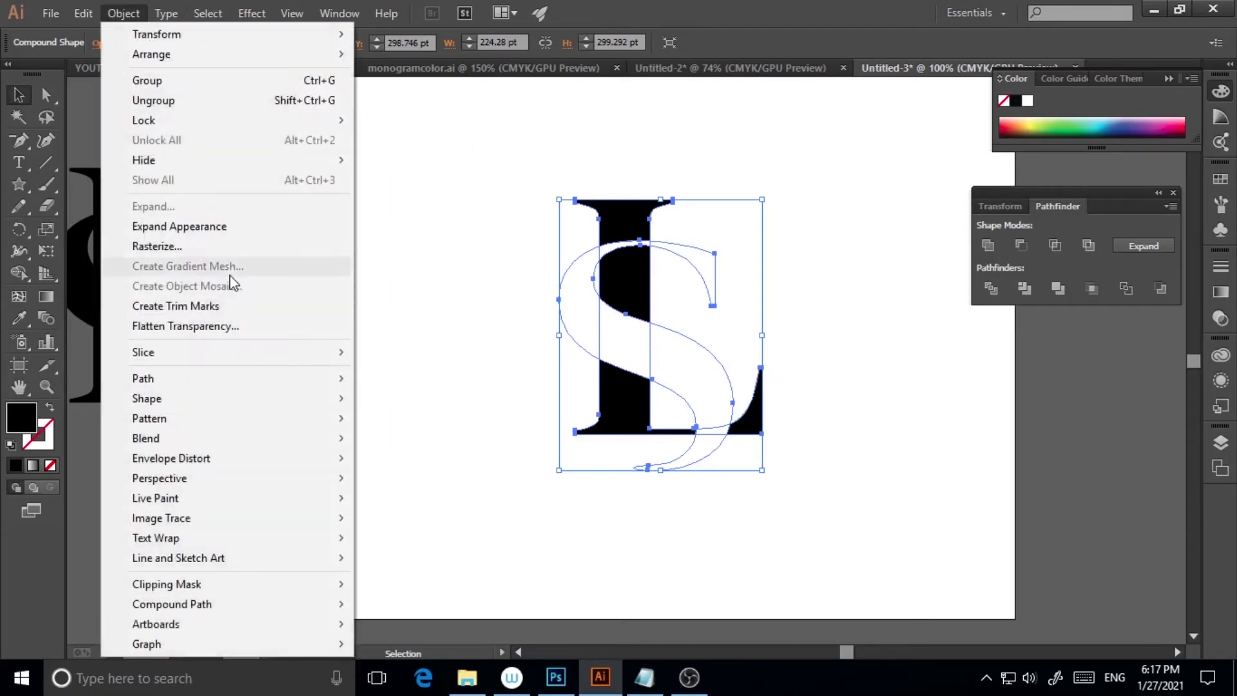
click(199, 230)
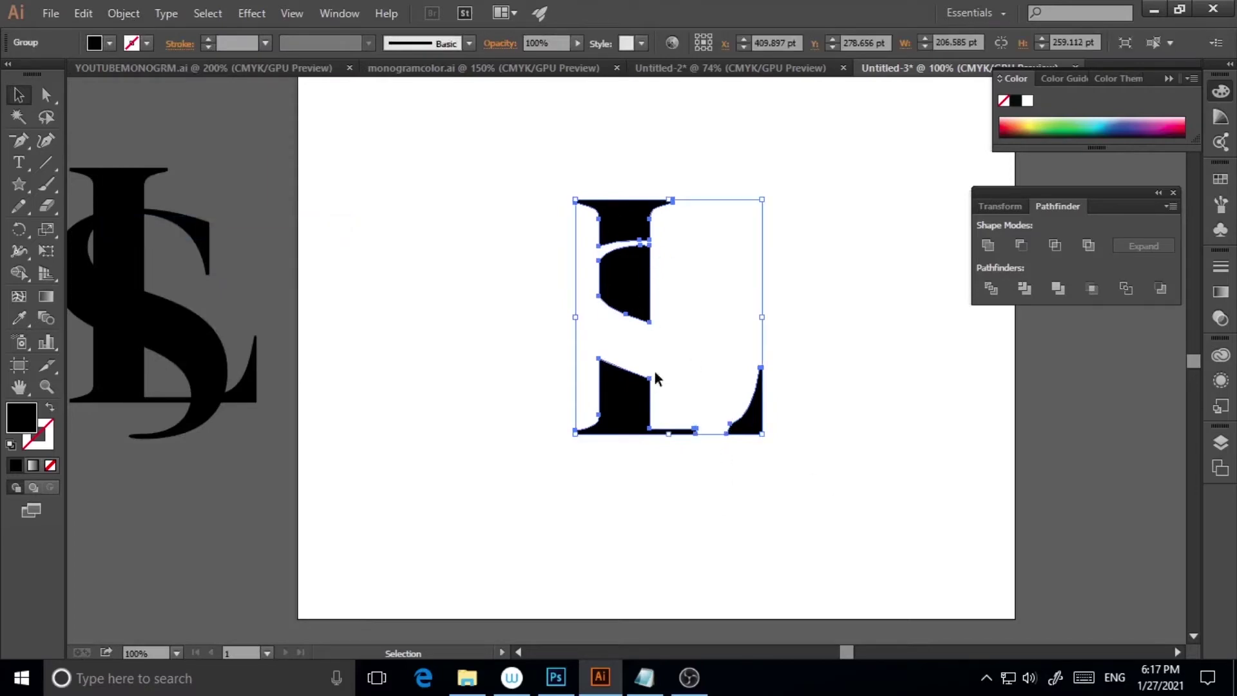
click(683, 450)
Step: Copy the S from the spare monogram outside the artboard and place it over the cut-out L
click(196, 361)
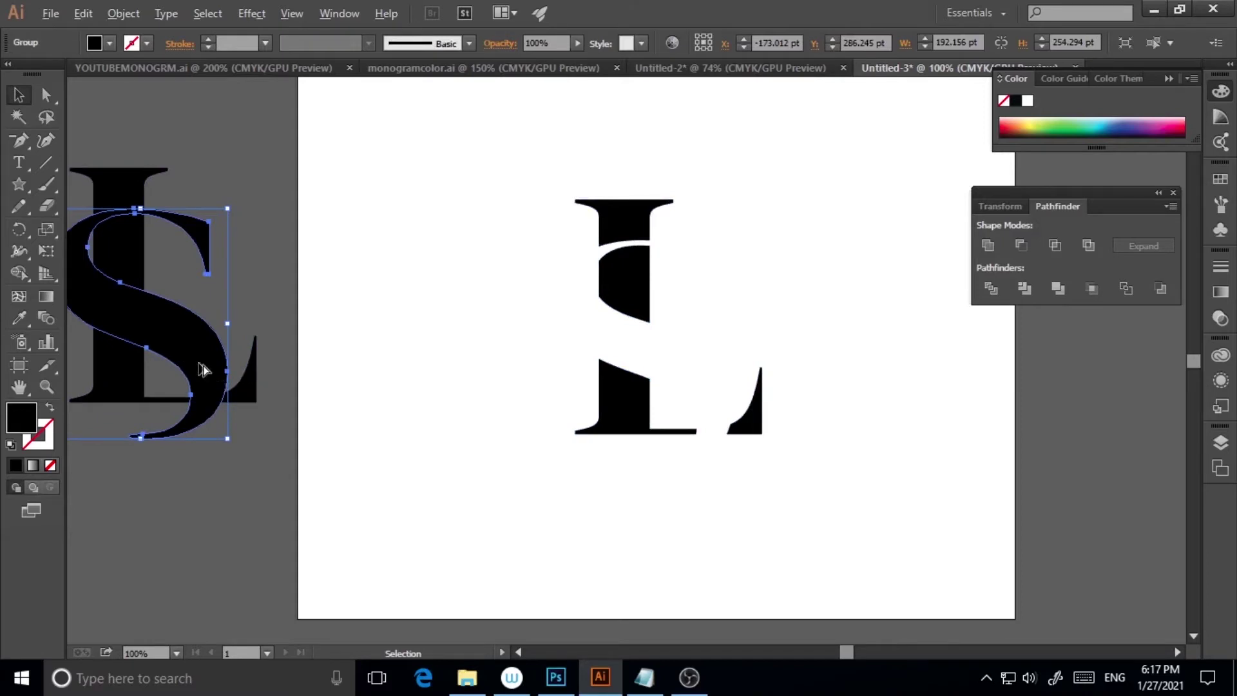
key(alt)
key(alt)
drag(202, 369, 709, 405)
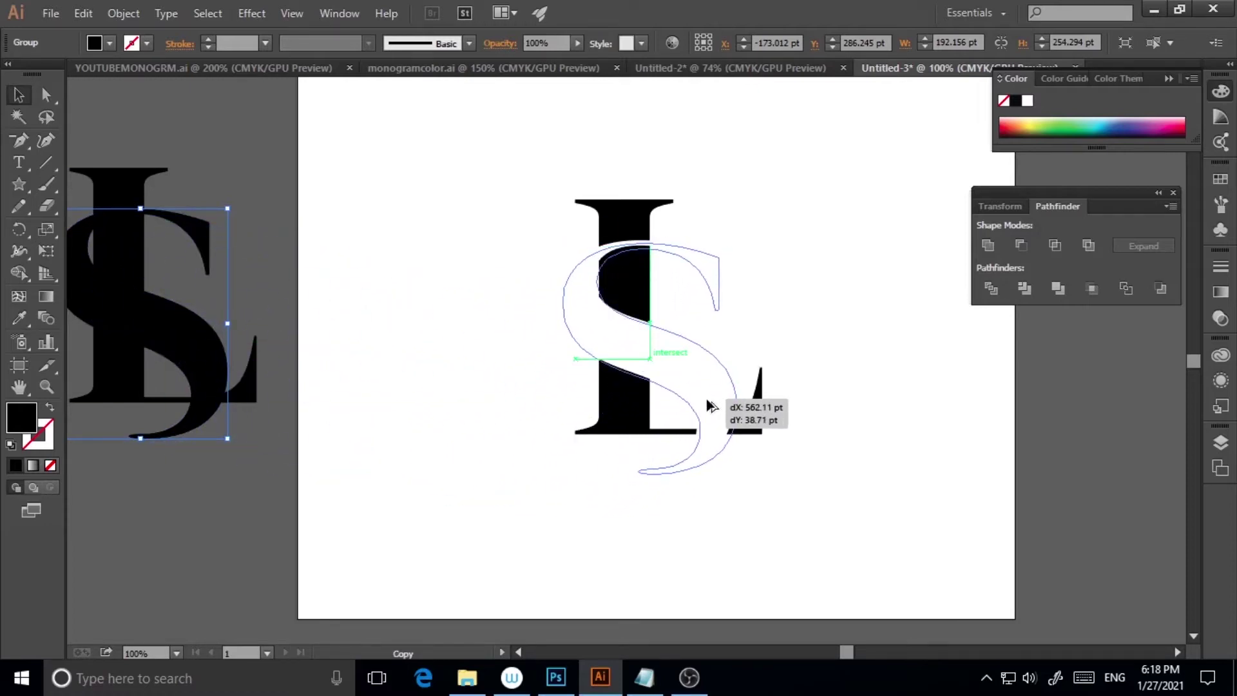
drag(707, 405, 708, 405)
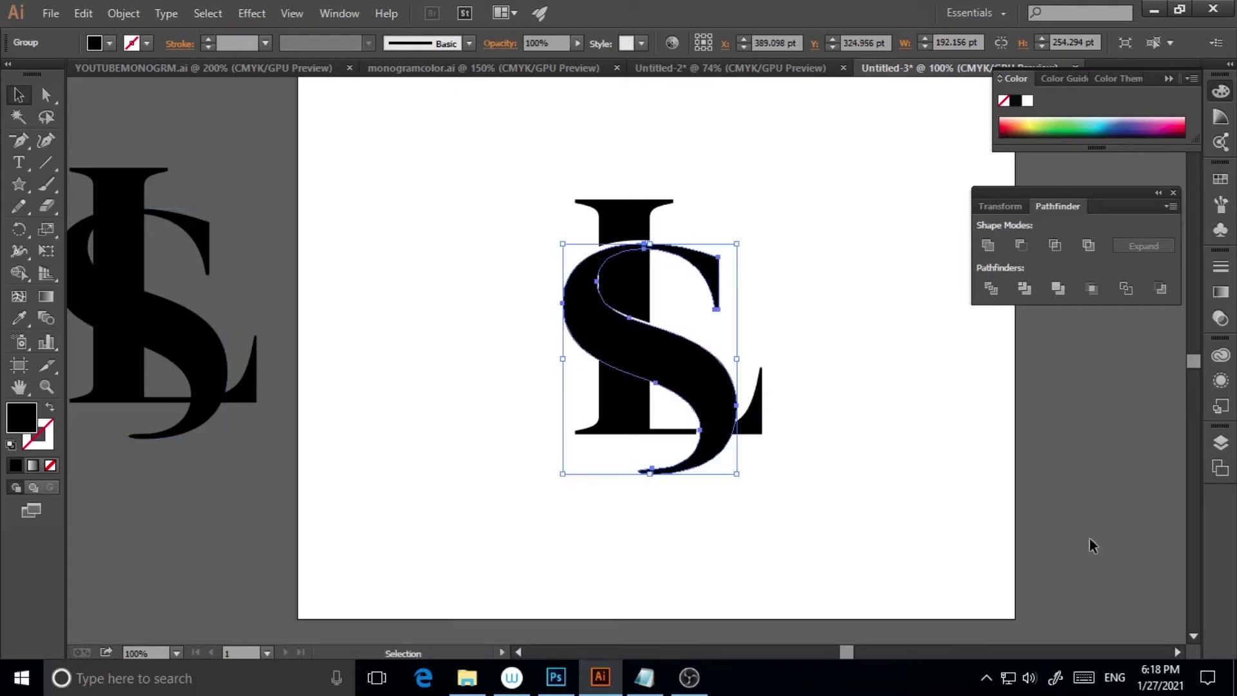
Step: Nudge the copied S slightly down and left to leave a thin white gap between its upper curve and the L's stem
key(Down)
key(Down)
key(Down)
key(Down)
key(Down)
key(Down)
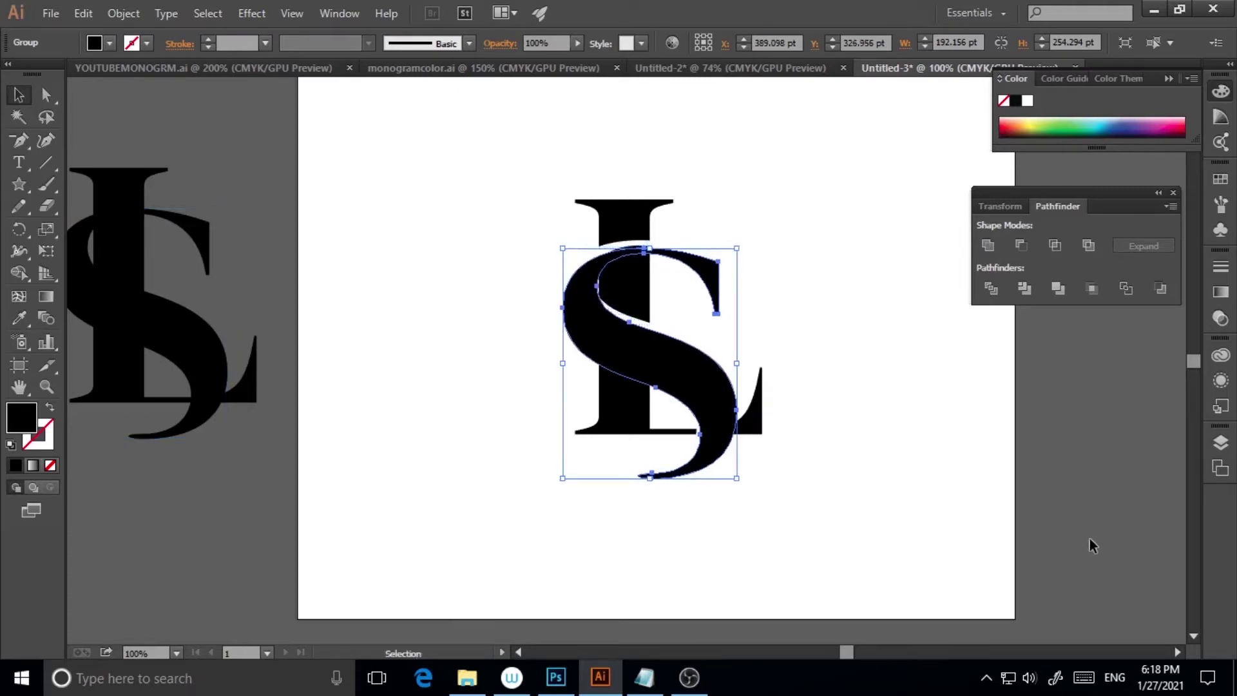
key(Up)
key(Up)
key(Up)
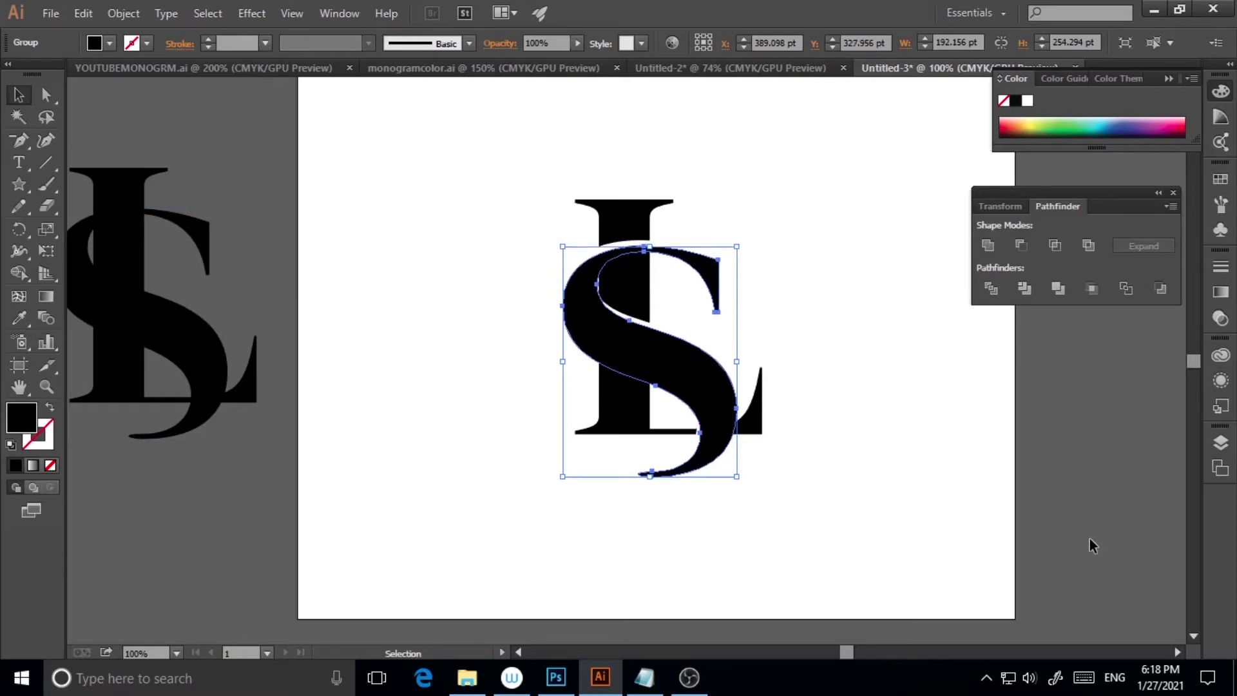
key(Left)
key(Left)
key(Left)
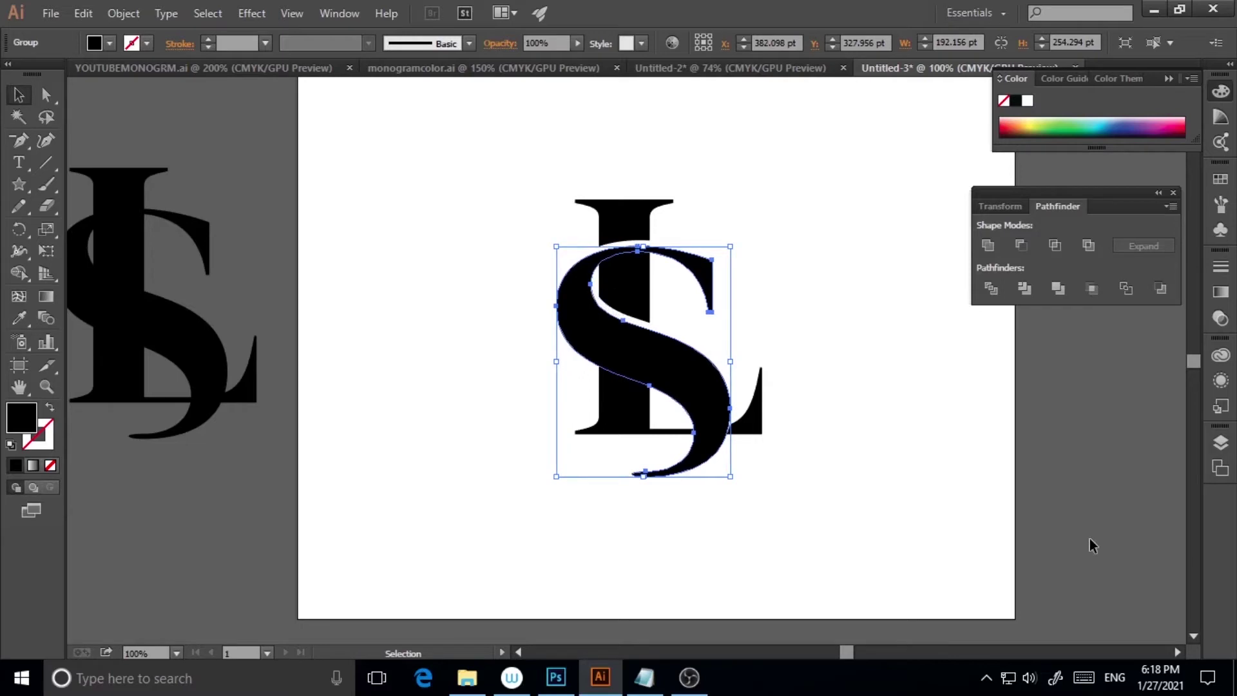
key(Right)
key(Right)
key(Right)
key(Right)
key(Right)
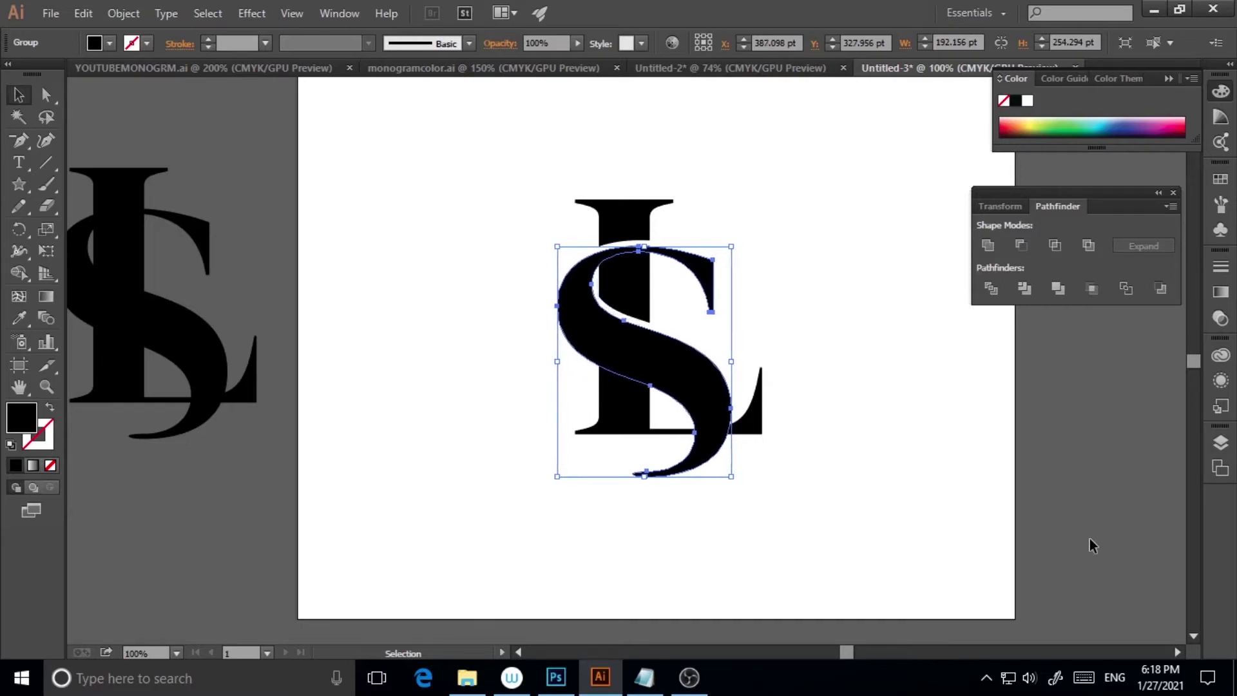
click(910, 483)
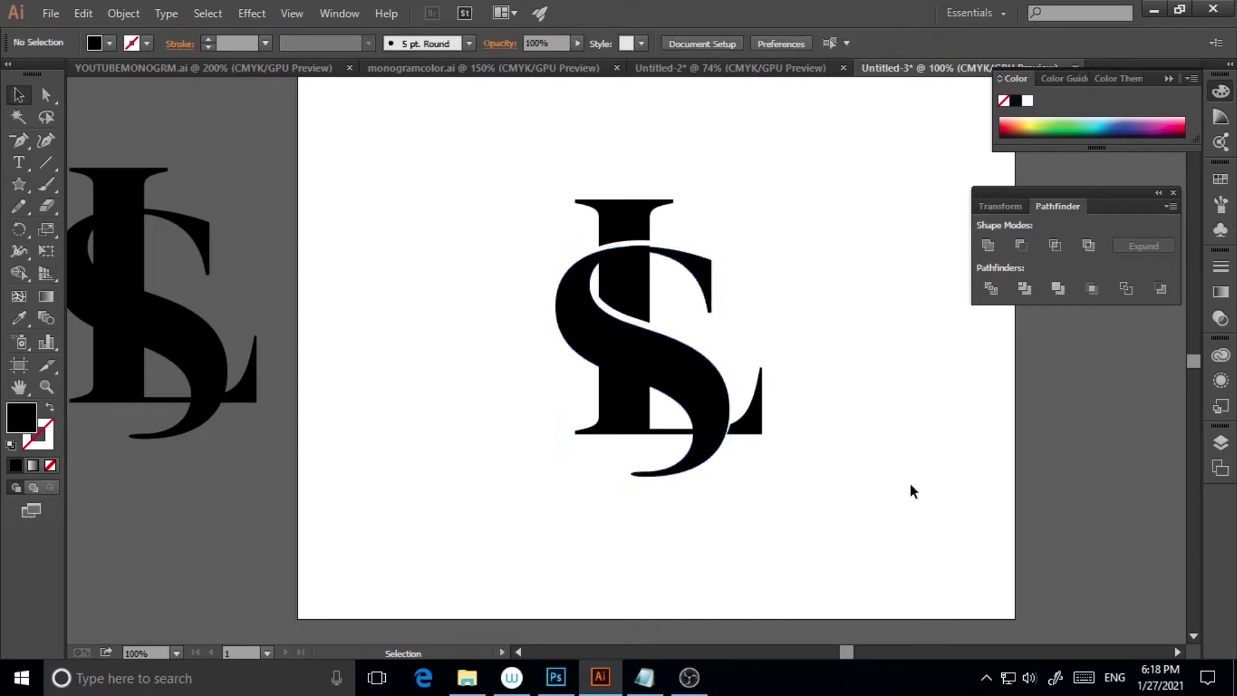
Step: Ungroup the cut L and release its compound path into separate pieces
click(752, 427)
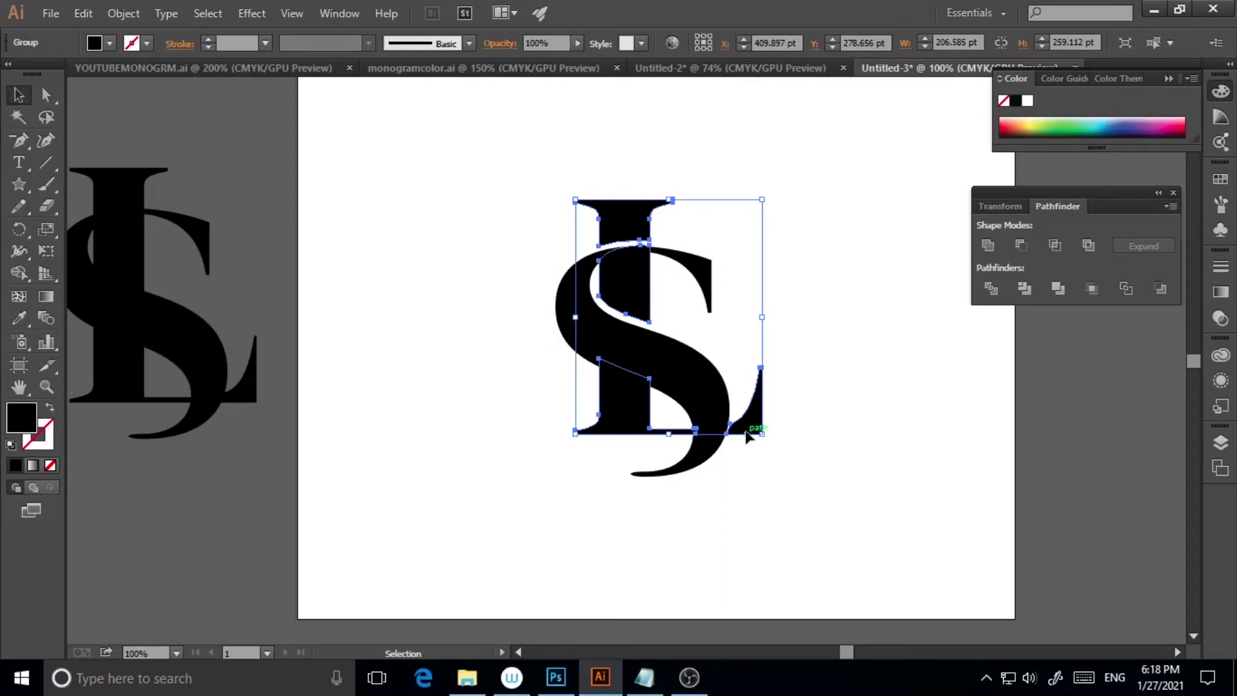
right_click(746, 428)
click(713, 518)
click(712, 512)
click(756, 430)
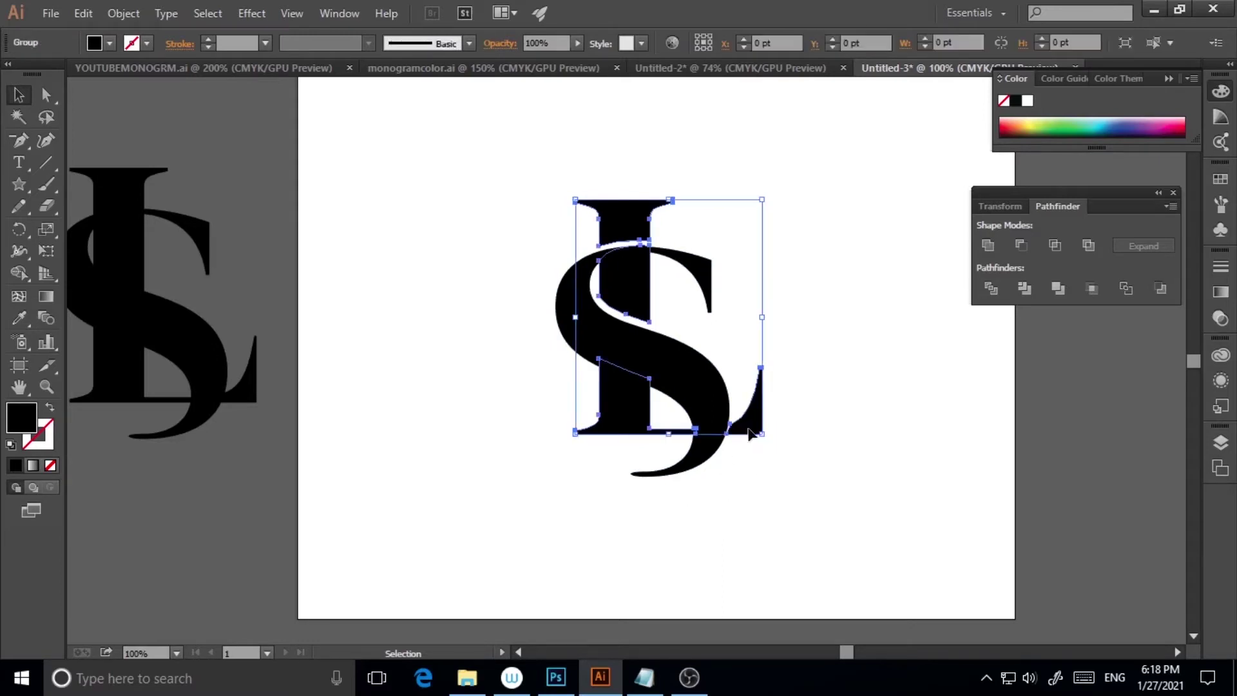
click(752, 462)
click(751, 427)
right_click(750, 426)
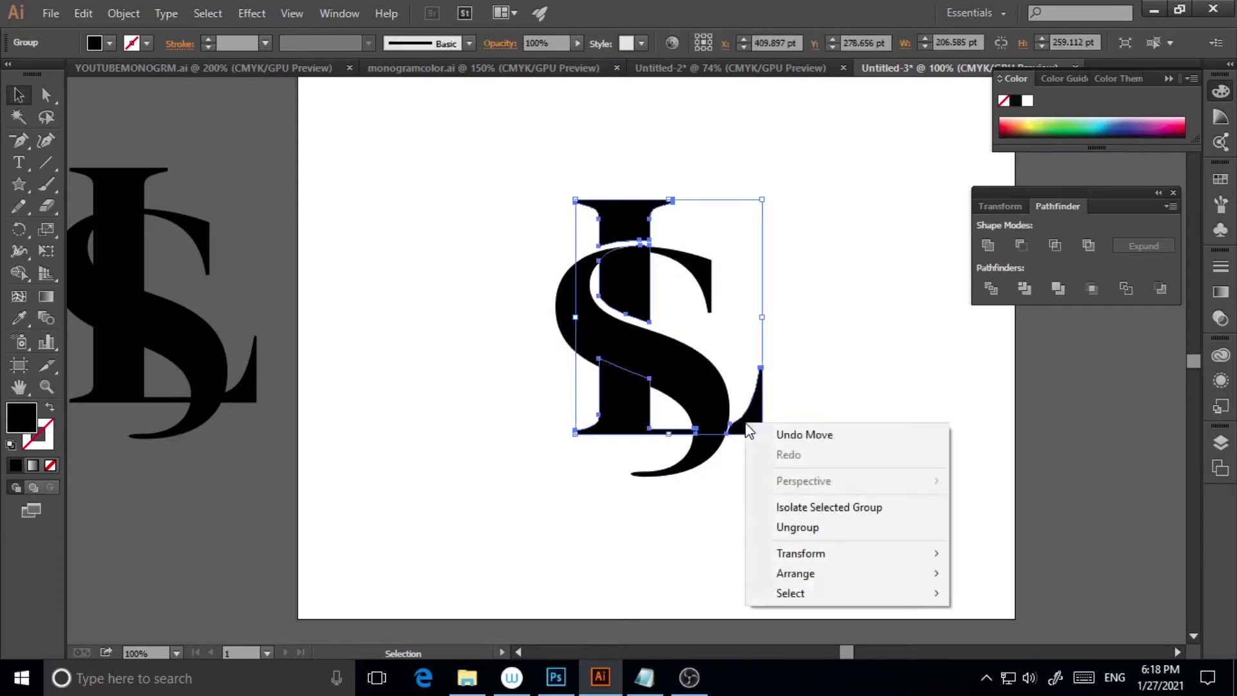
click(792, 527)
click(821, 478)
click(752, 428)
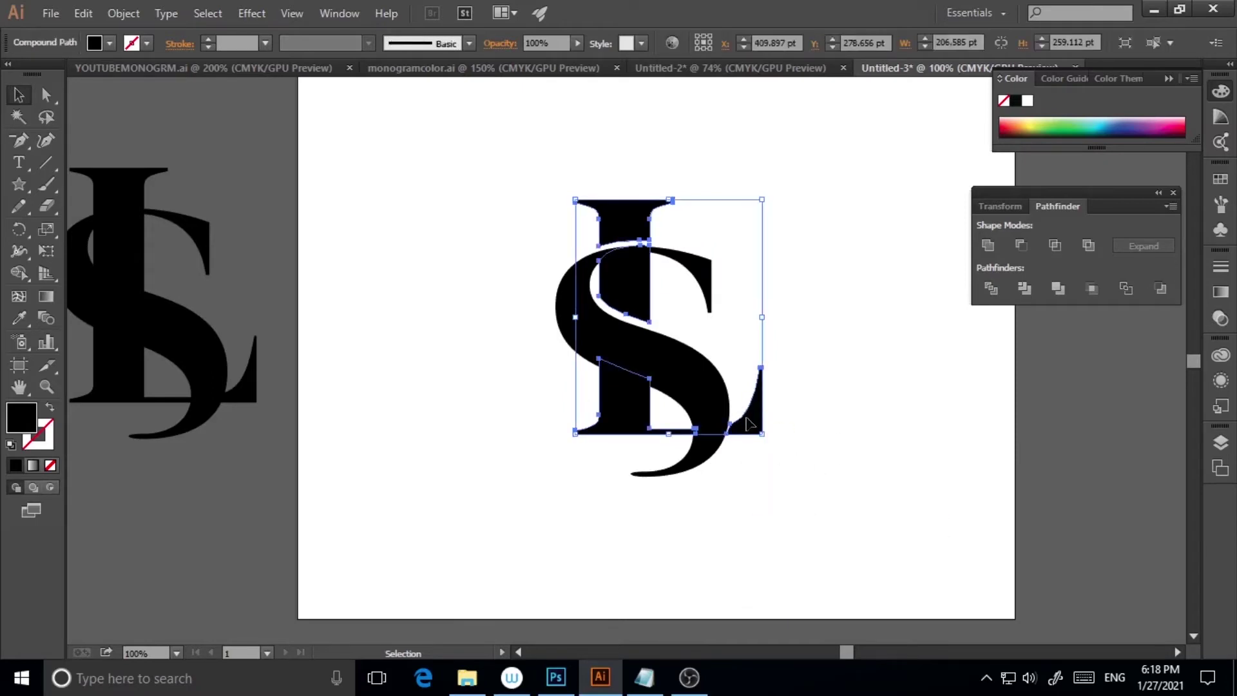
right_click(751, 427)
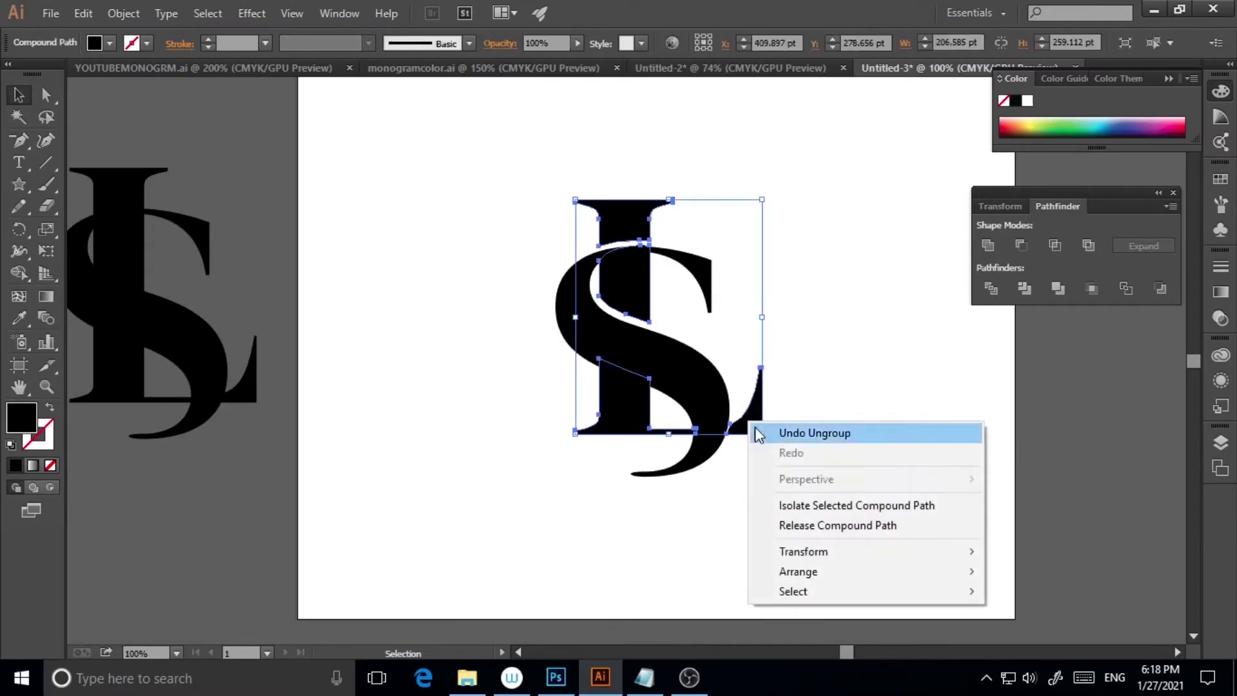
click(805, 526)
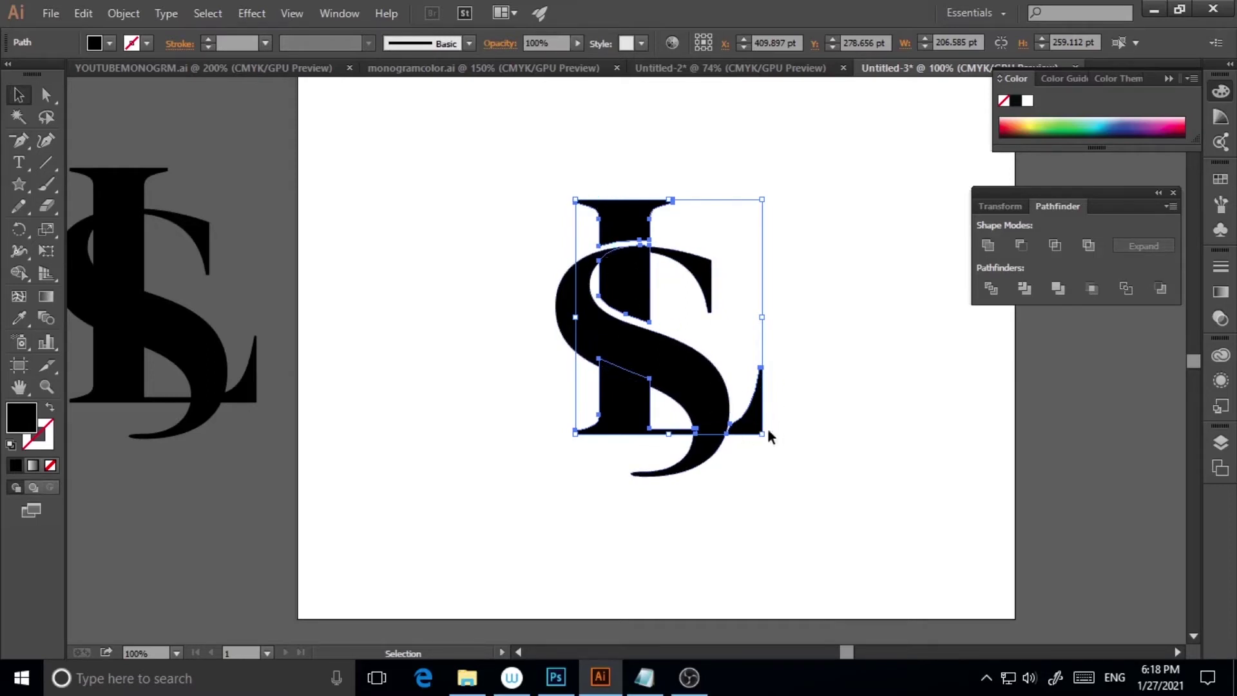
click(806, 446)
Step: Move the L's lower-right serif piece 7 pt to the right and shift its top piece slightly up
click(755, 416)
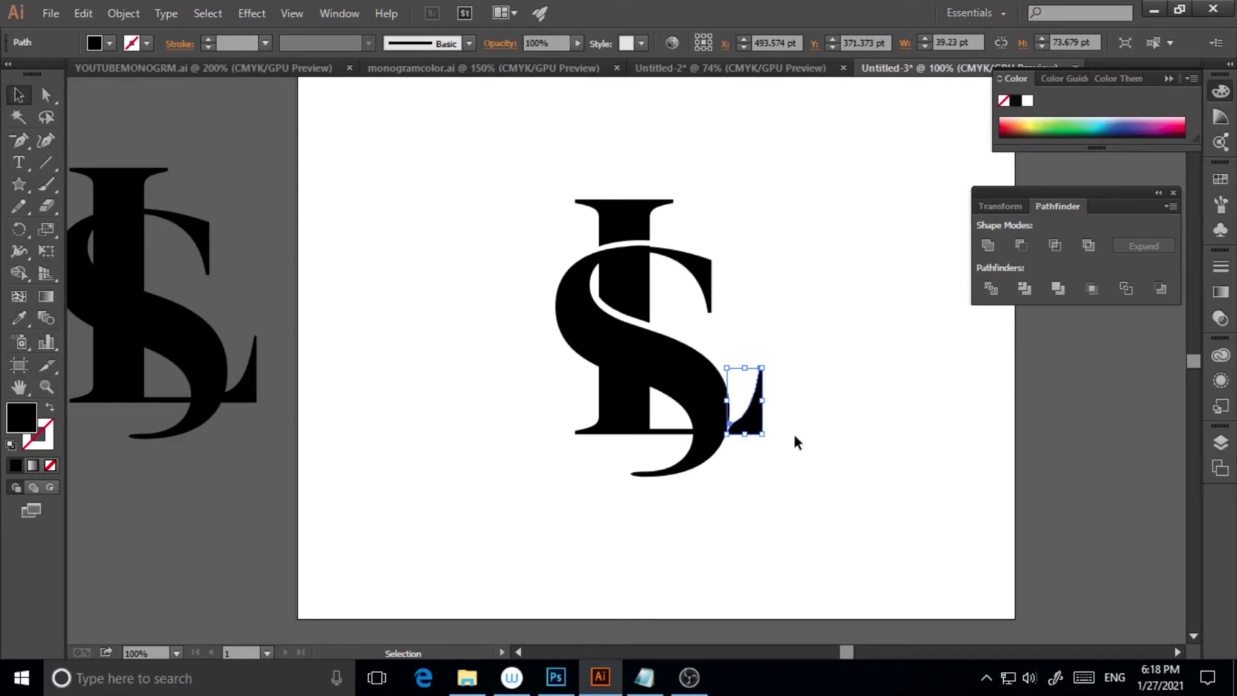
key(Right)
key(Right)
key(Right)
key(Right)
key(Right)
key(Right)
key(Right)
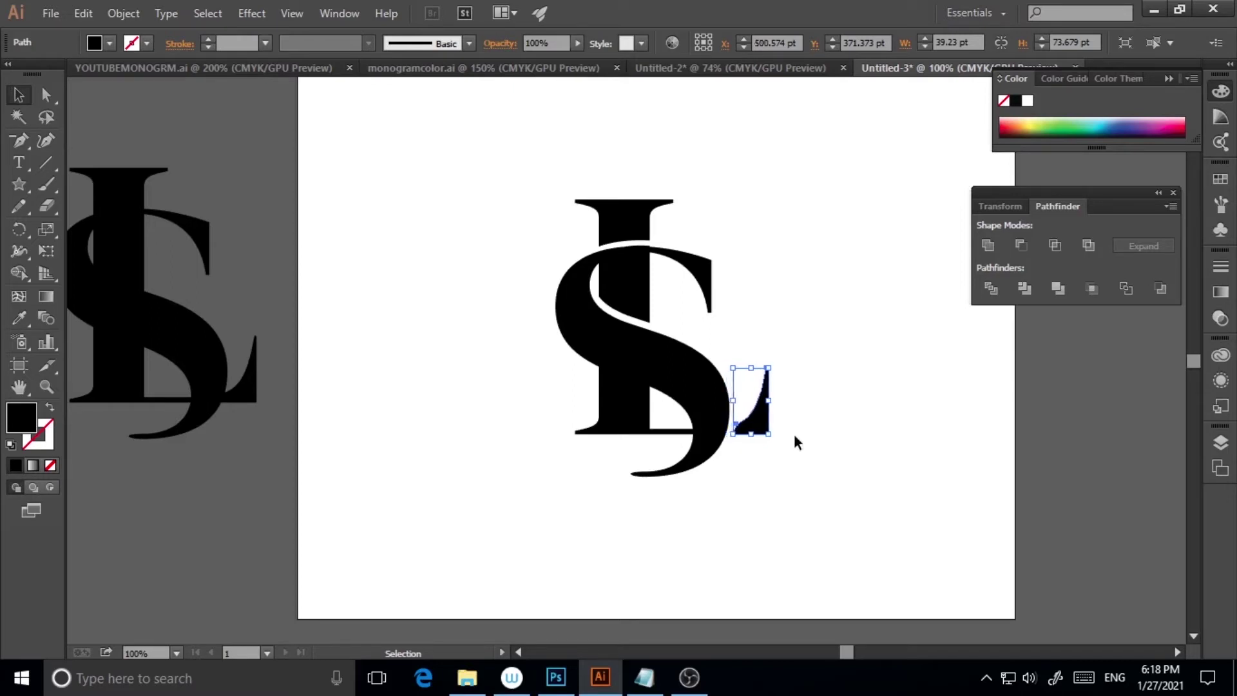
click(807, 458)
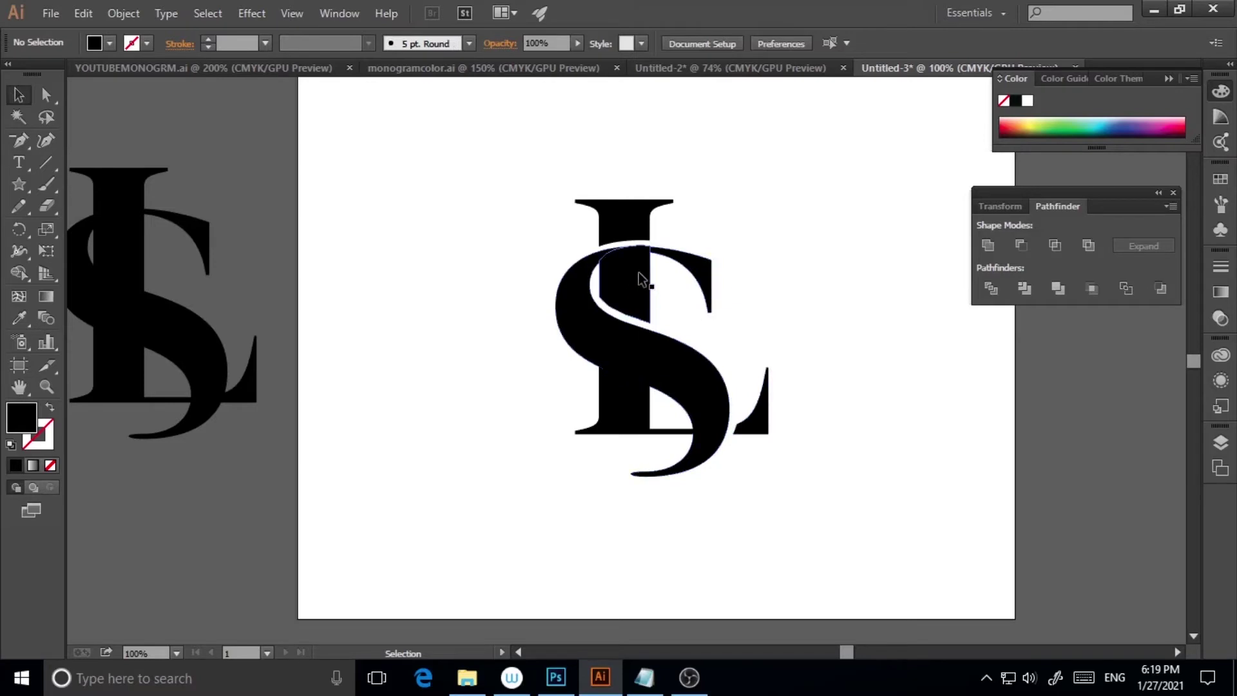
click(638, 215)
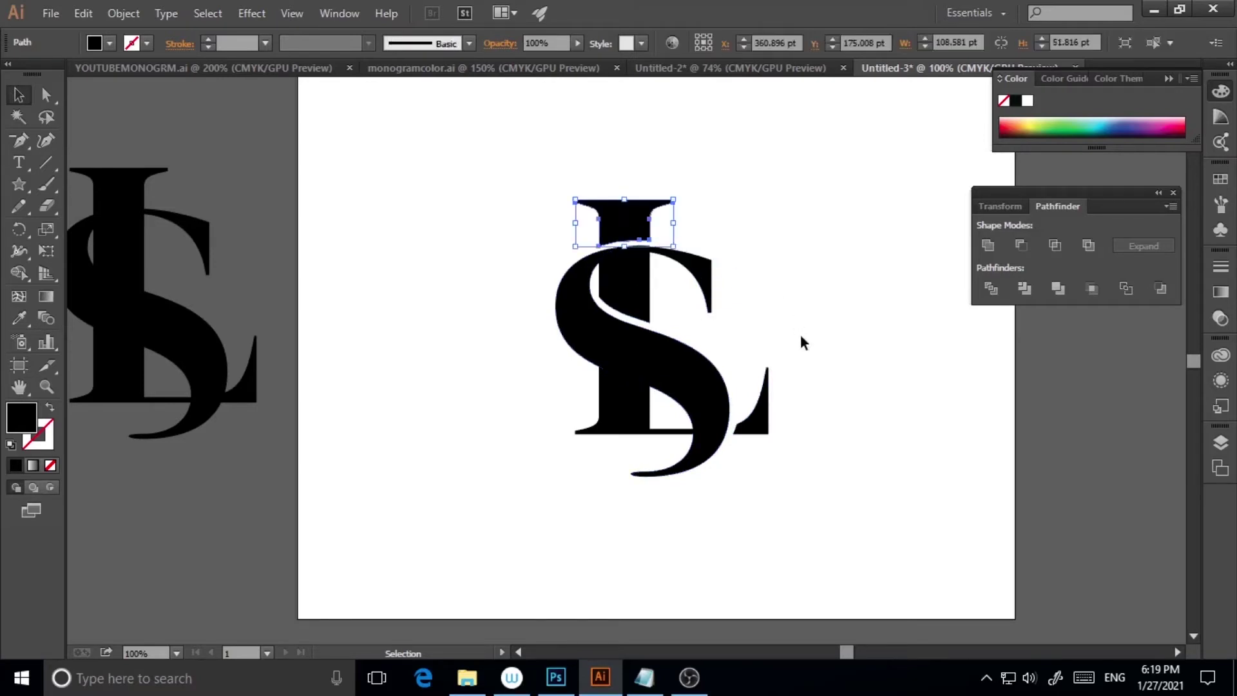
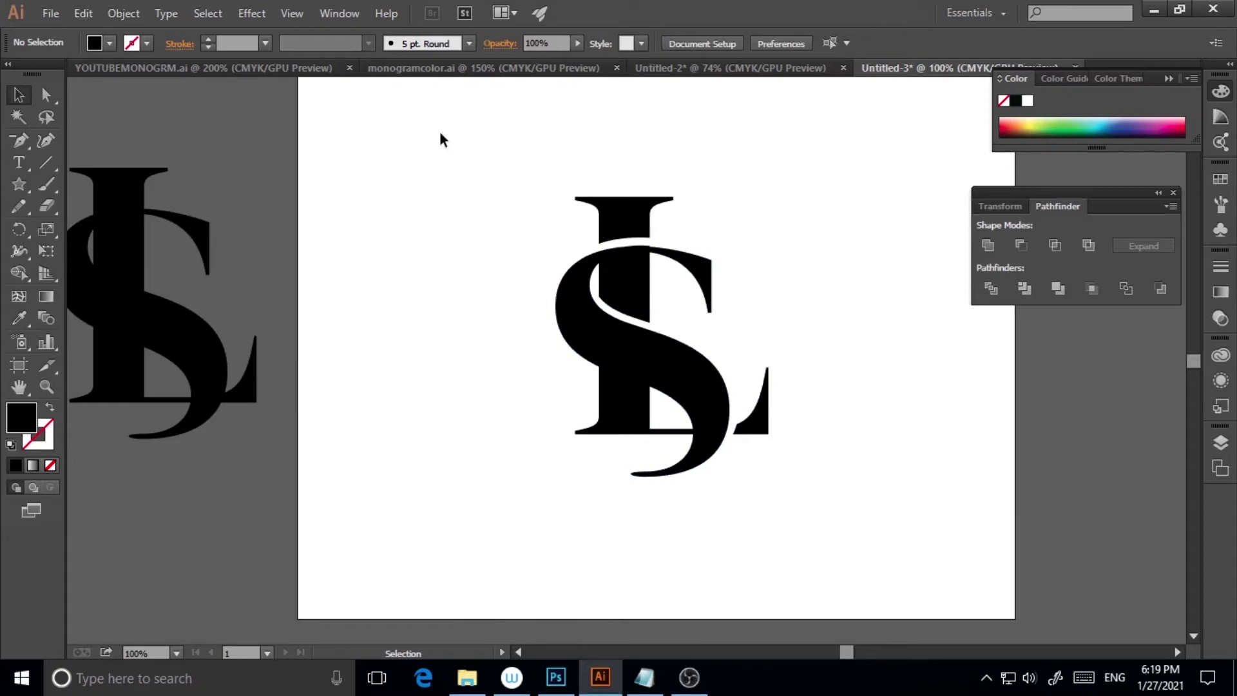
Step: Select the whole monogram on the artboard and display the artwork in Outline mode
drag(440, 136, 892, 544)
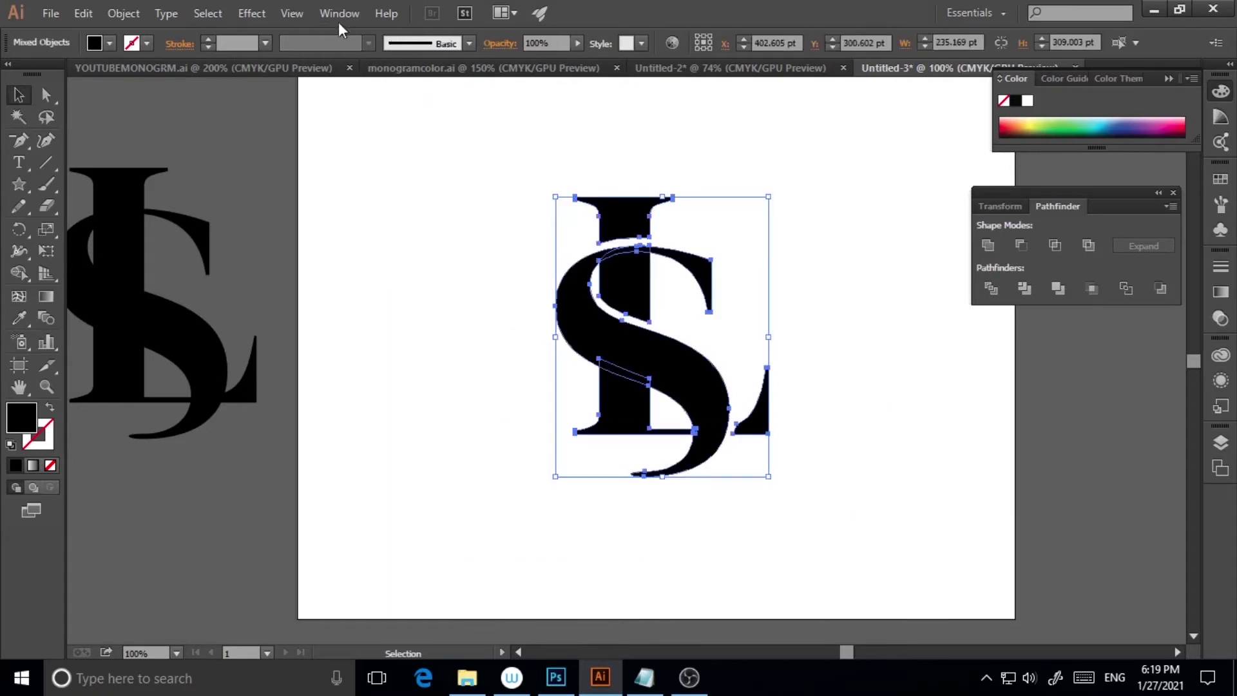
click(290, 13)
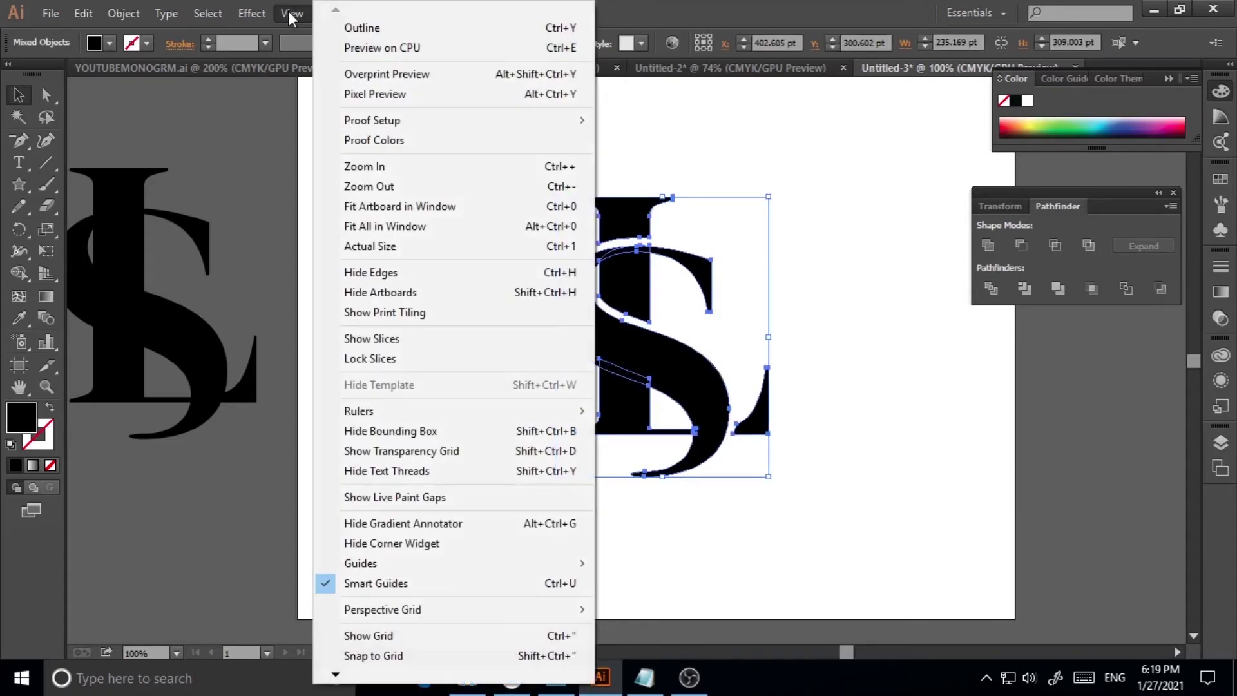
click(354, 30)
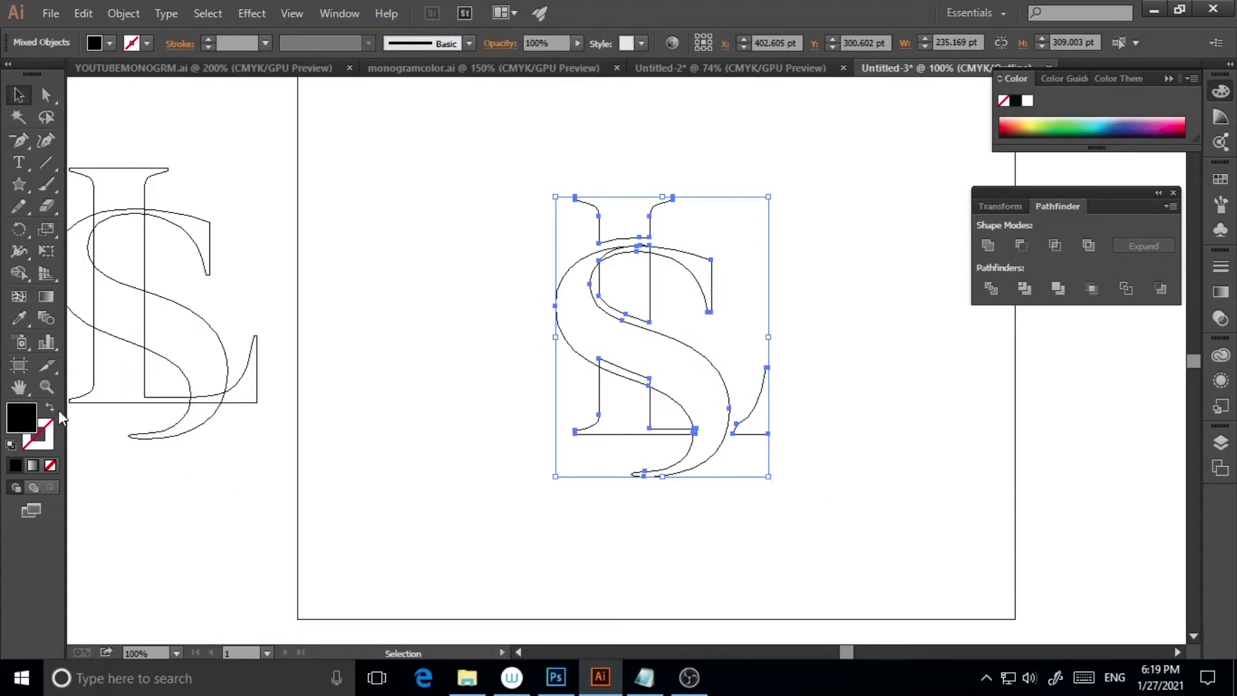
Step: Delete the anchor point on the curved upper edge of the L's middle piece, where it pokes above the S
click(46, 387)
click(637, 354)
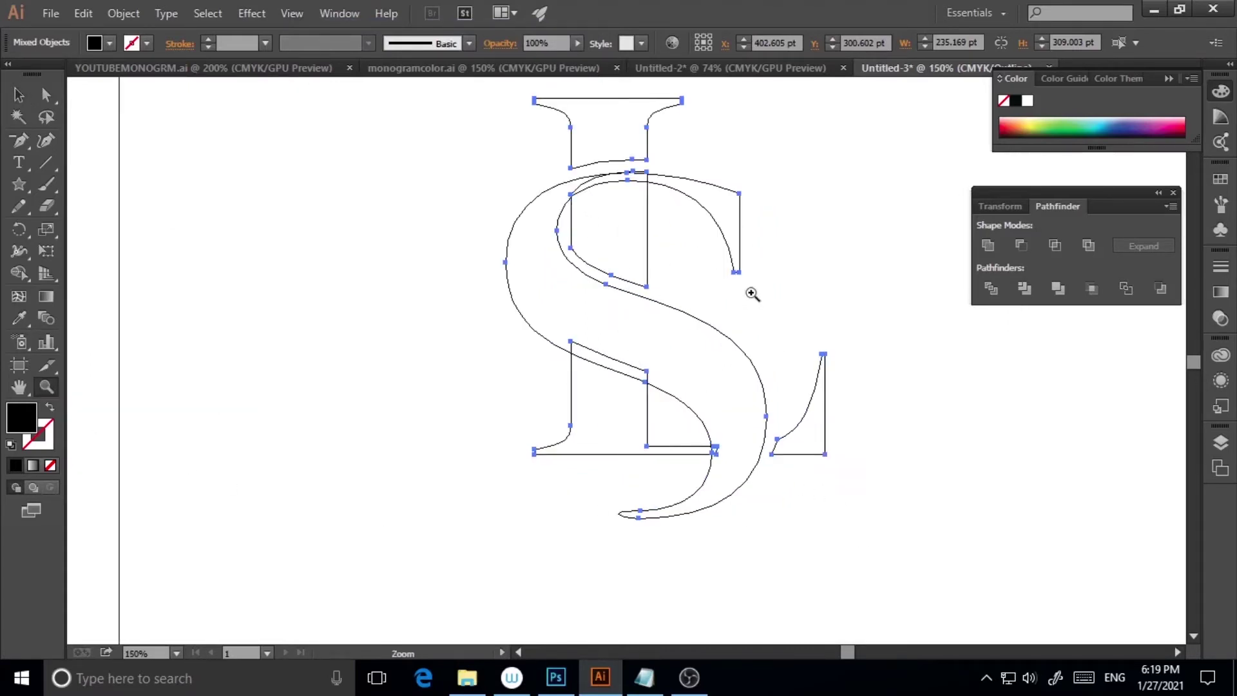
scroll(739, 339, up, 1)
click(664, 294)
click(609, 340)
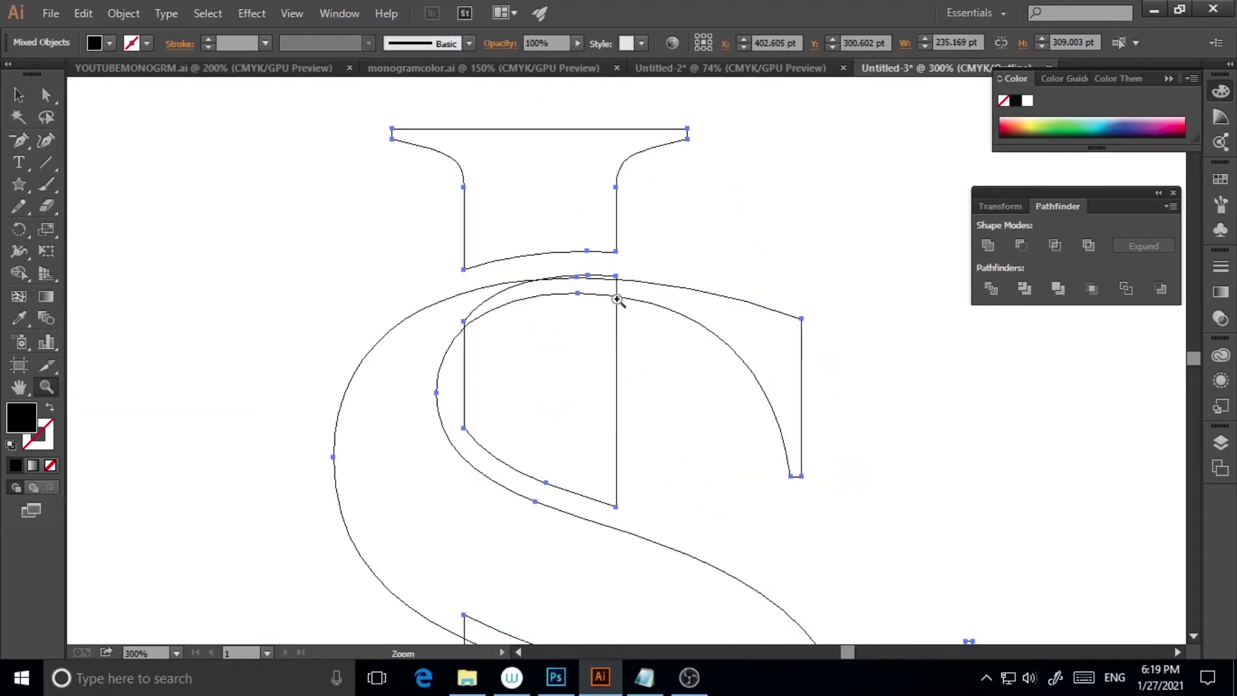
click(598, 284)
click(655, 390)
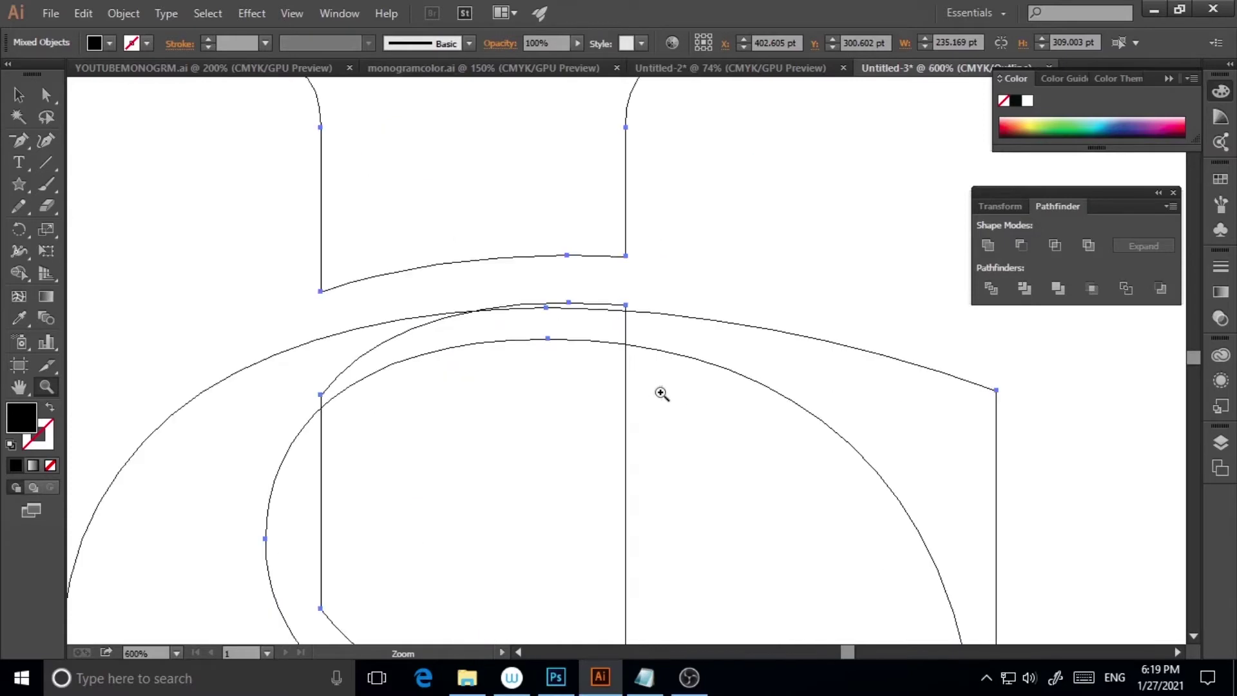
click(47, 96)
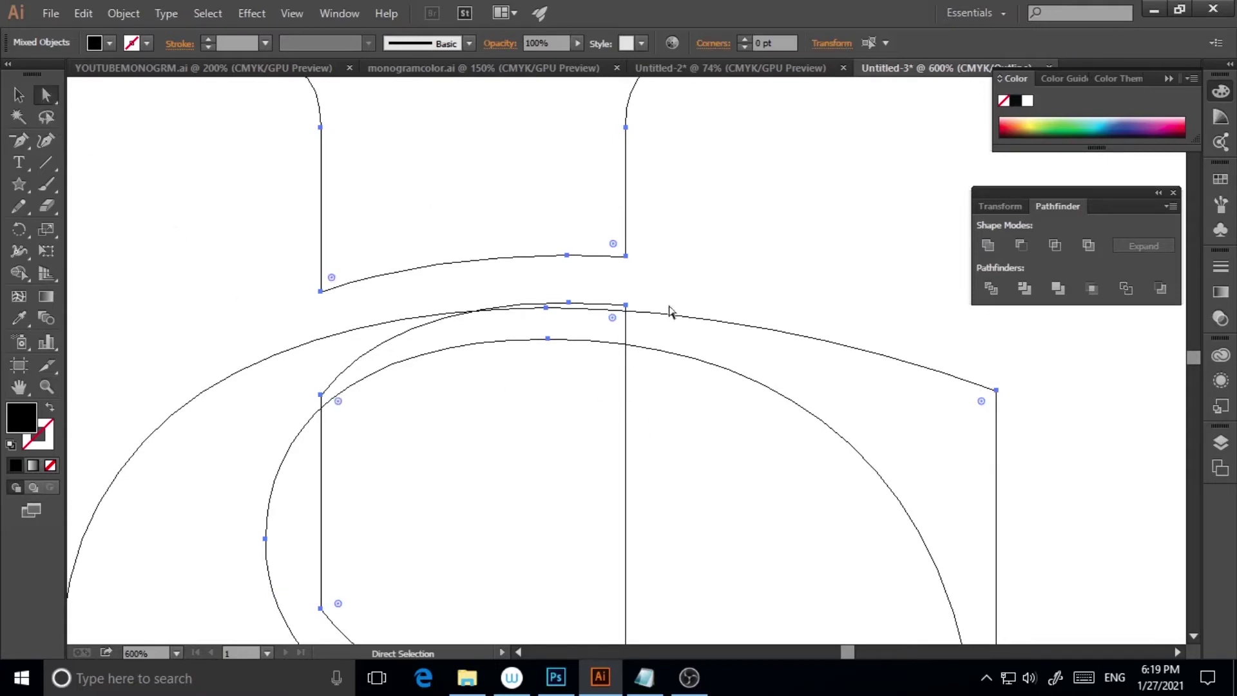
click(624, 314)
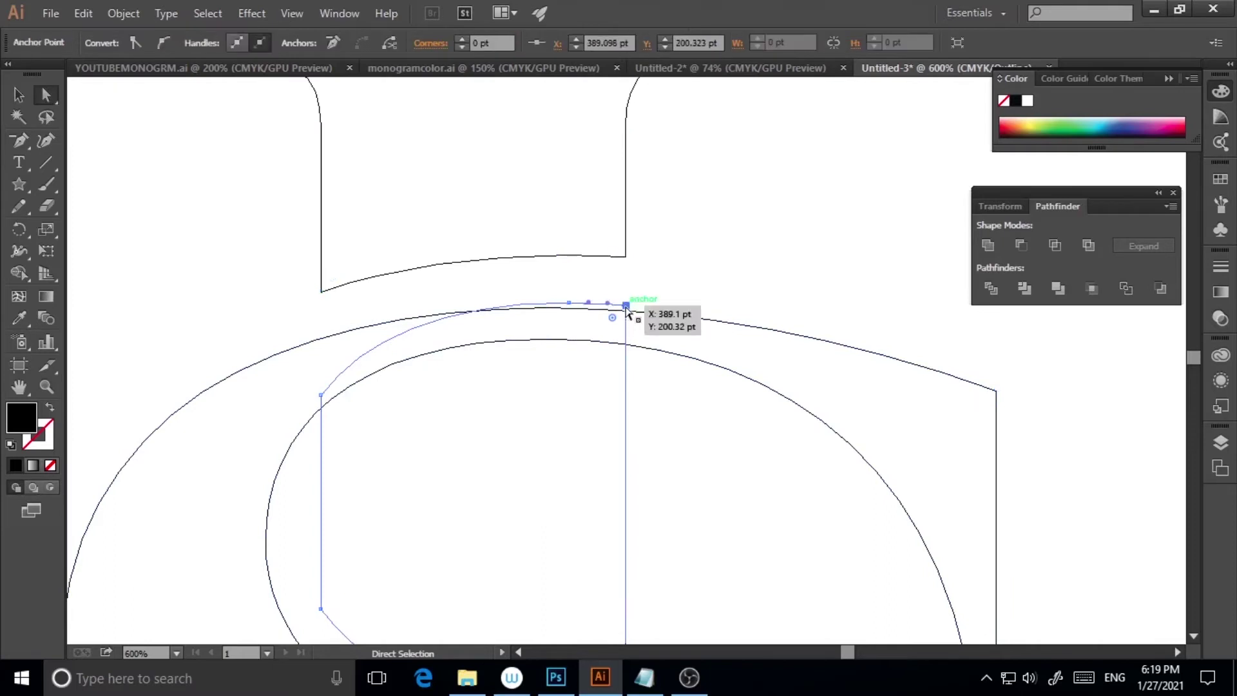
drag(629, 312, 632, 309)
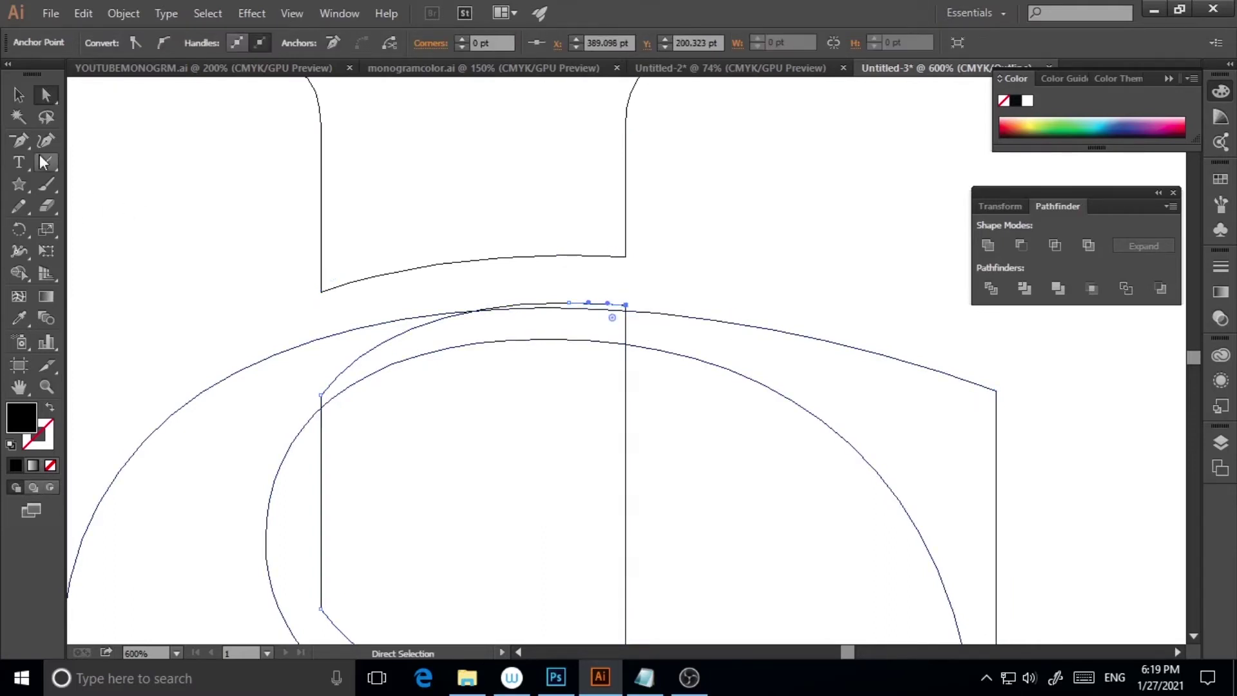
click(13, 141)
click(569, 302)
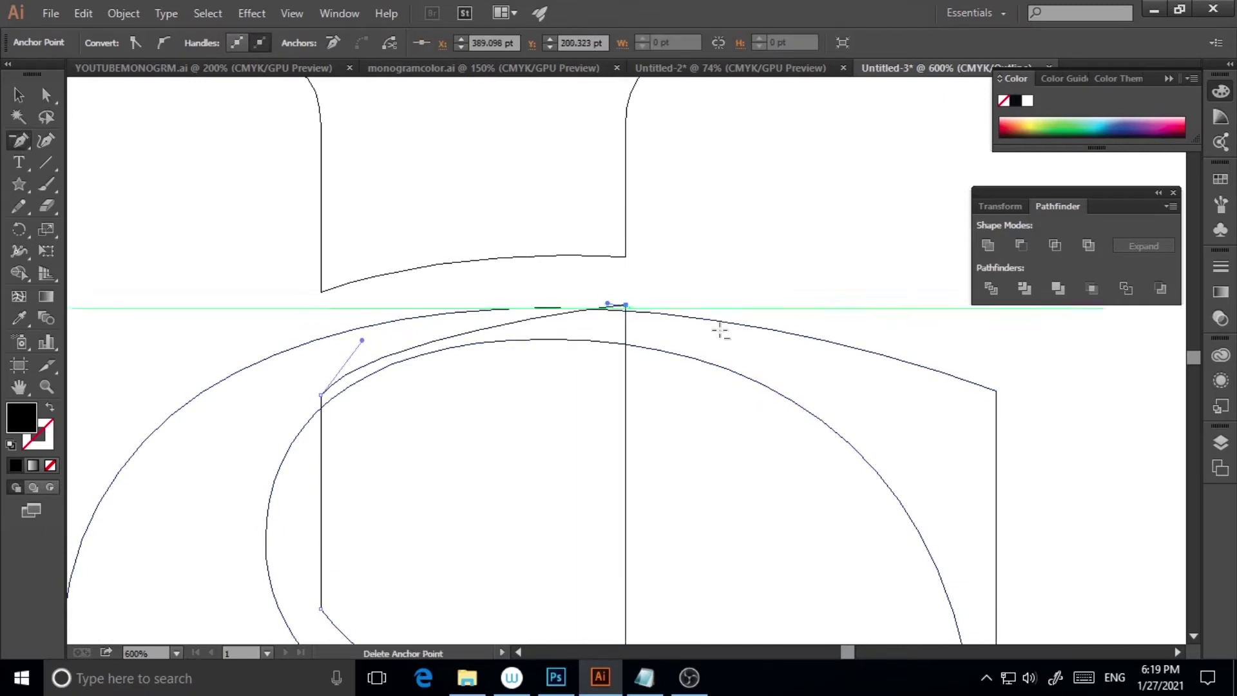
Step: Reshape the top edge of the L's middle piece with its left handle and upper-right anchor point so it stays within the S's outline
click(46, 95)
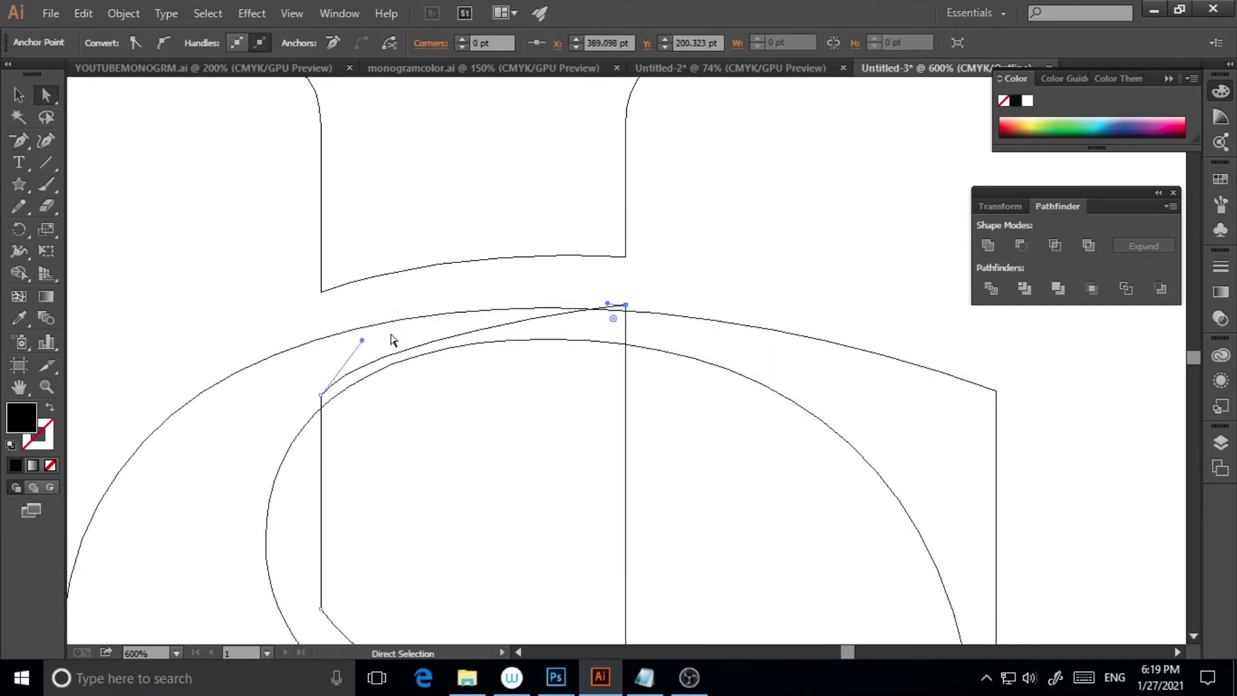
drag(361, 344, 346, 291)
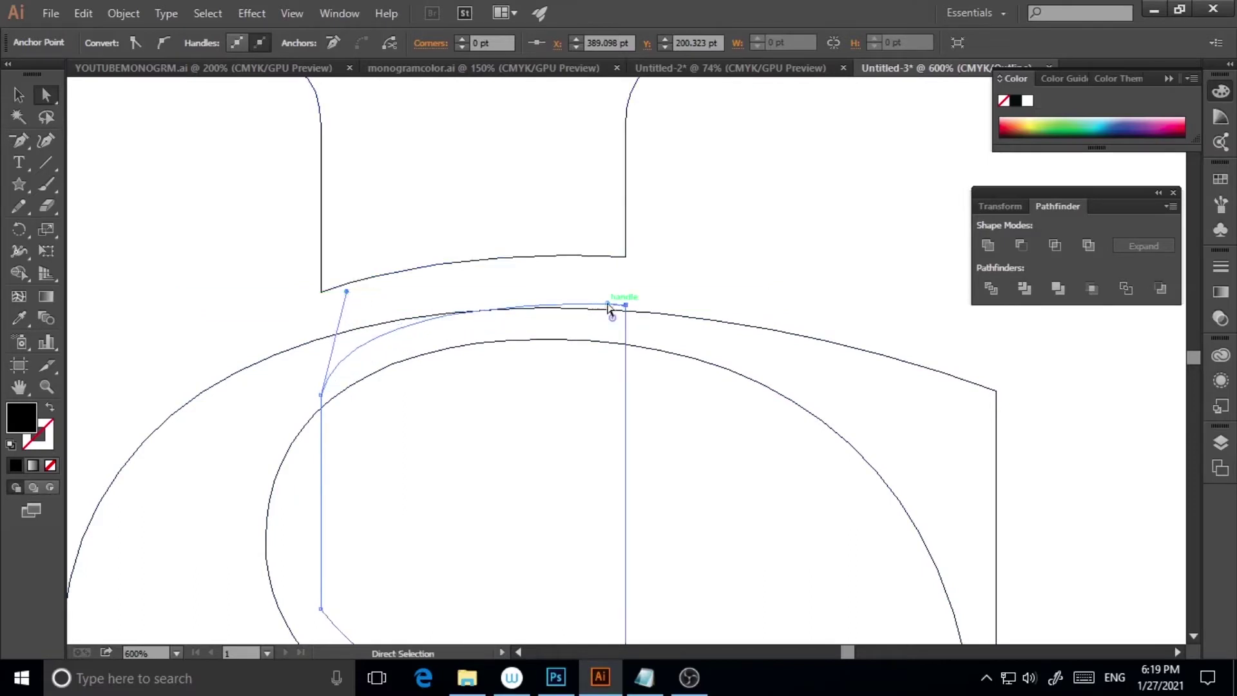
drag(627, 306, 631, 319)
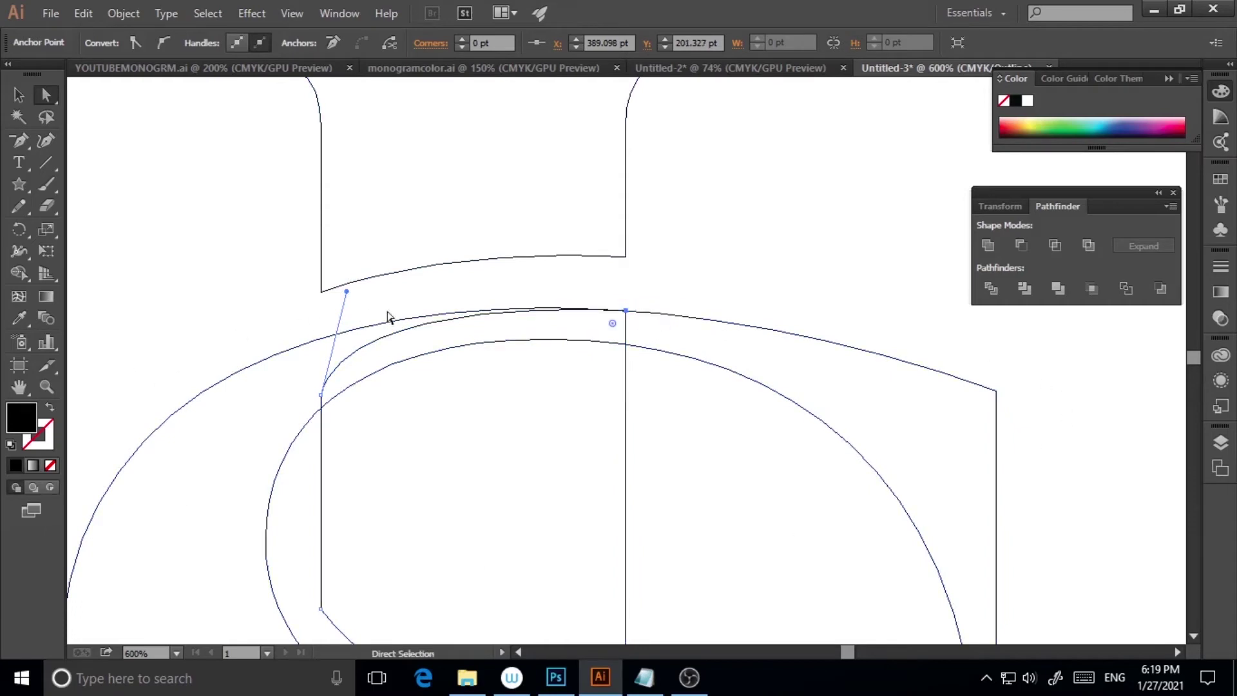
mouse_move(347, 293)
mouse_down()
mouse_move(336, 287)
mouse_move(347, 292)
mouse_up()
Step: Examine the outlines along the whole monogram, checking how the L's pieces overlap the S and how the gaps run
scroll(644, 475, down, 3)
scroll(670, 480, up, 5)
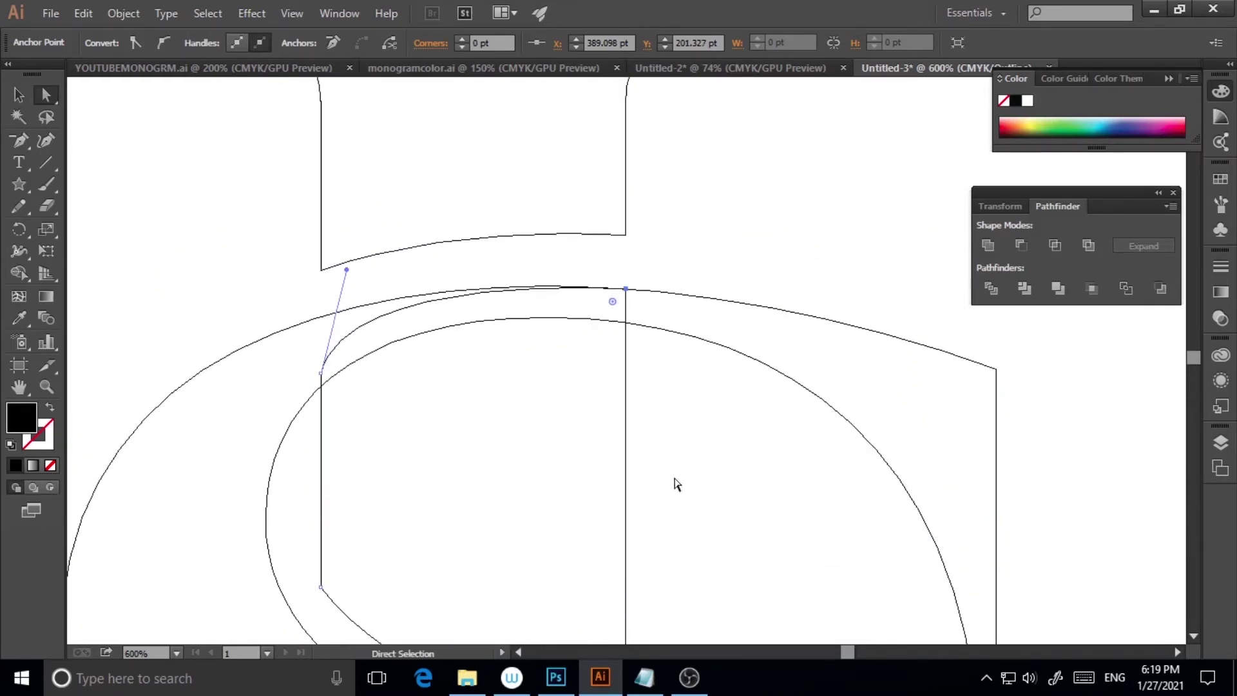
scroll(677, 484, up, 1)
scroll(660, 472, down, 5)
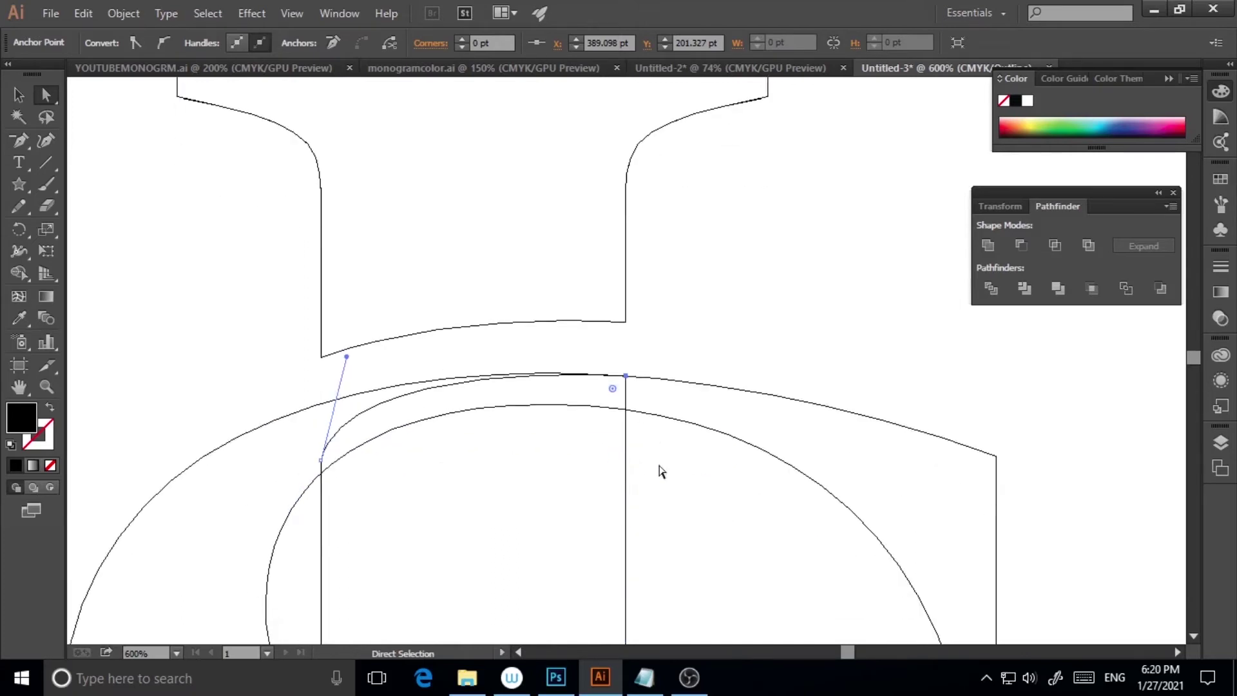
scroll(674, 472, down, 10)
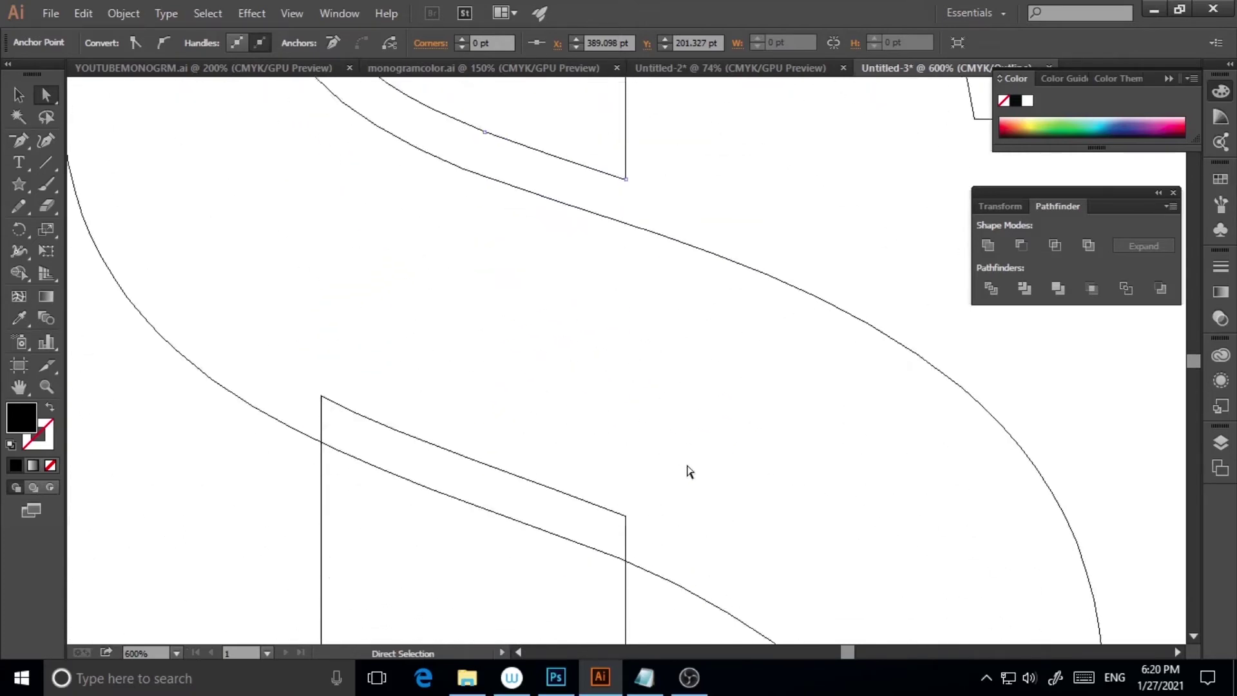
scroll(805, 490, up, 10)
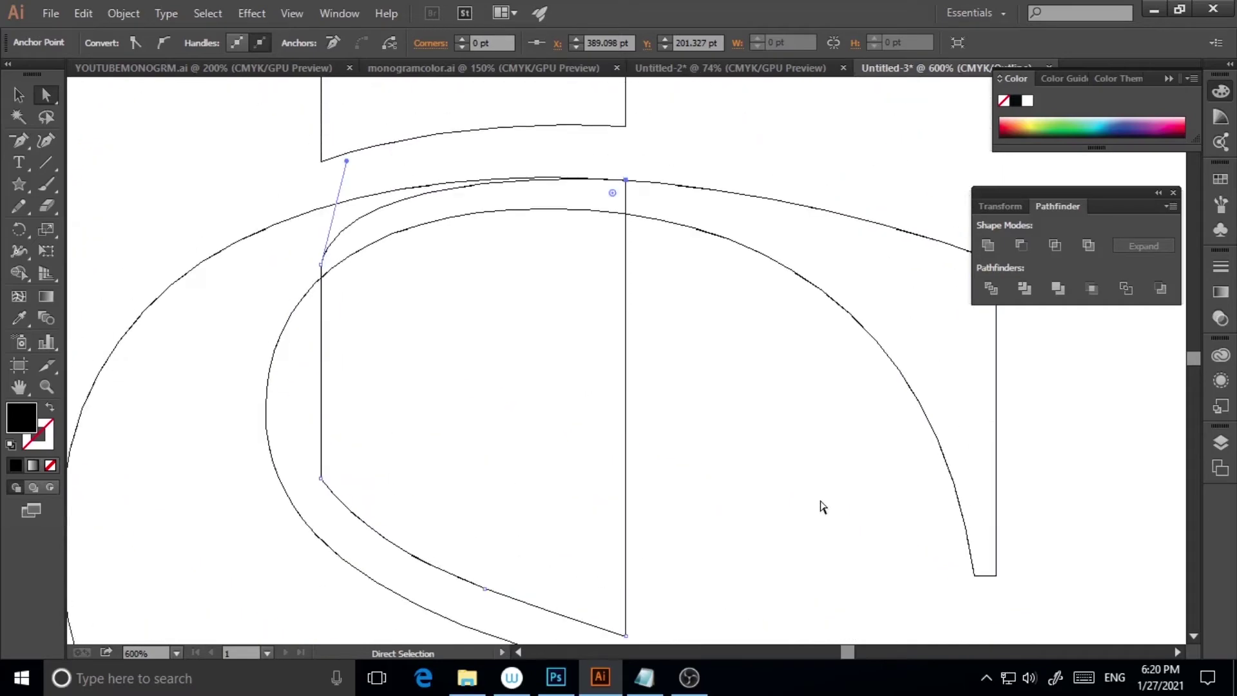
scroll(944, 443, up, 6)
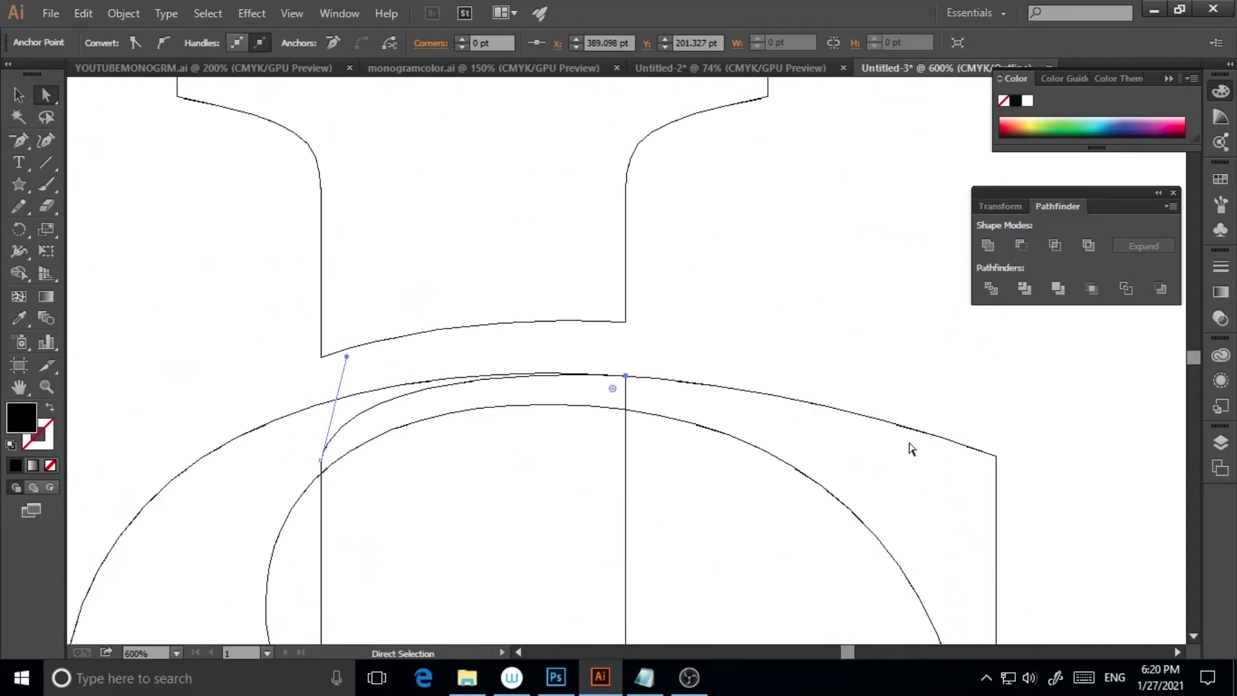
scroll(940, 467, down, 10)
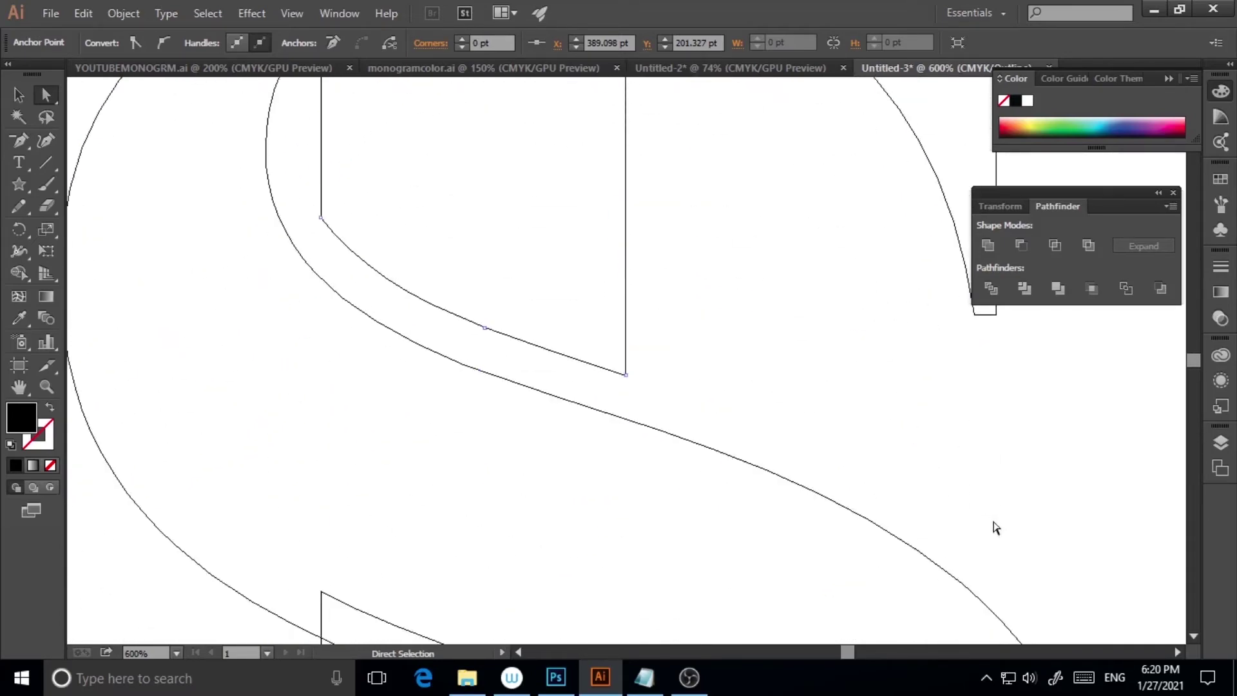
scroll(1003, 529, down, 3)
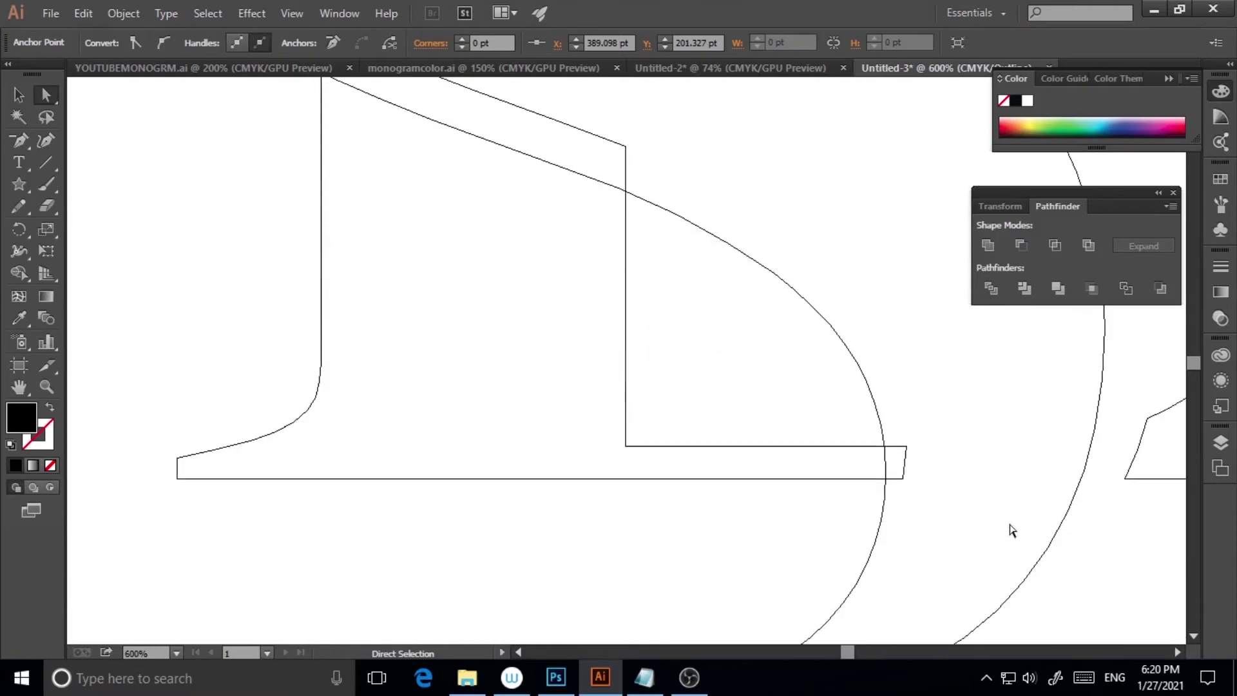
scroll(1016, 534, up, 2)
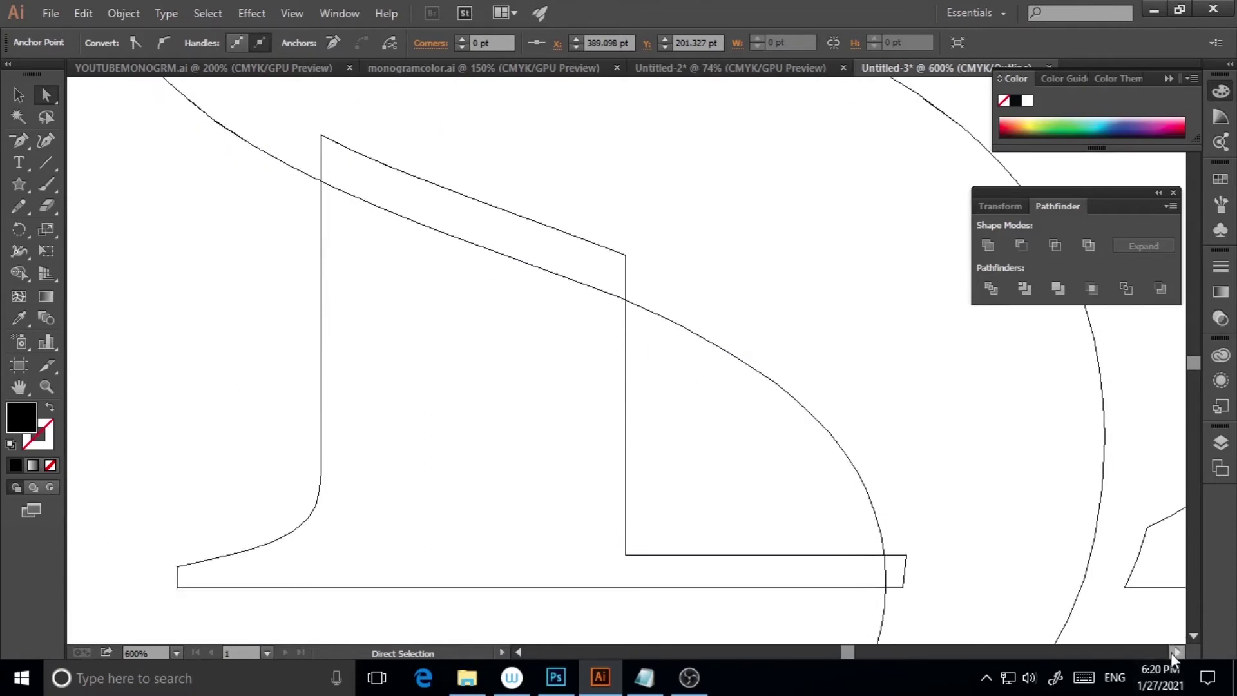
click(1177, 652)
key(ctrl+minus)
key(ctrl+minus)
key(ctrl+minus)
key(ctrl+minus)
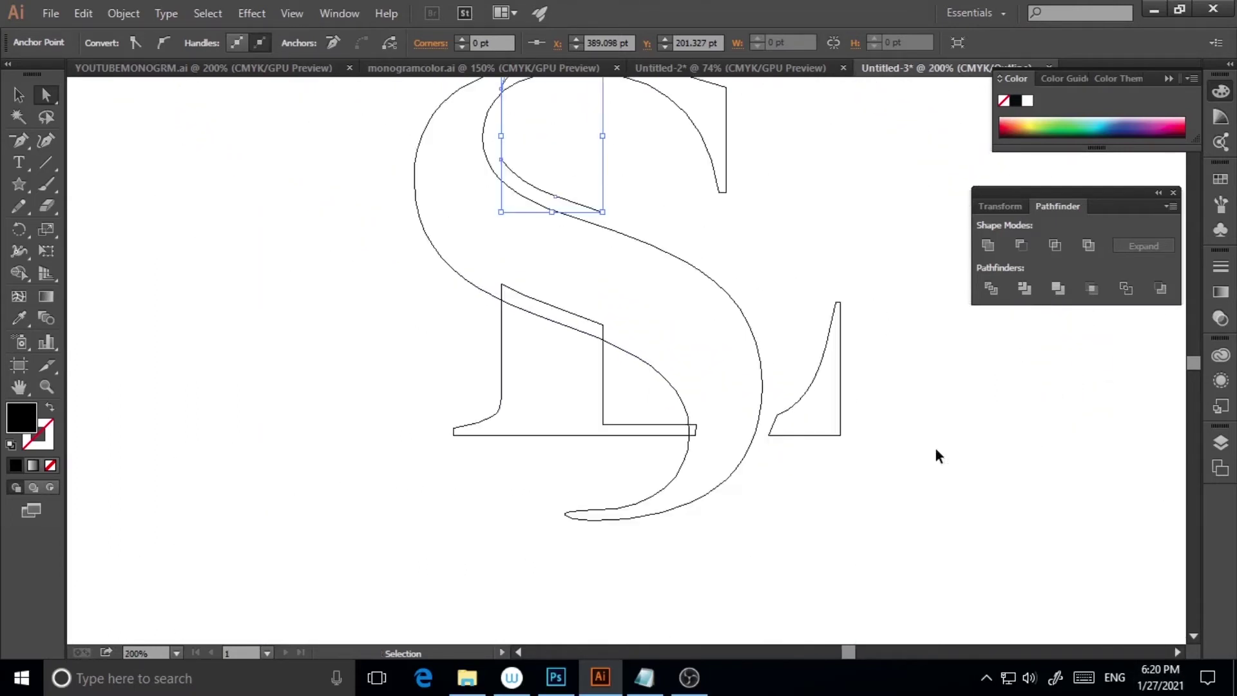
scroll(861, 431, up, 3)
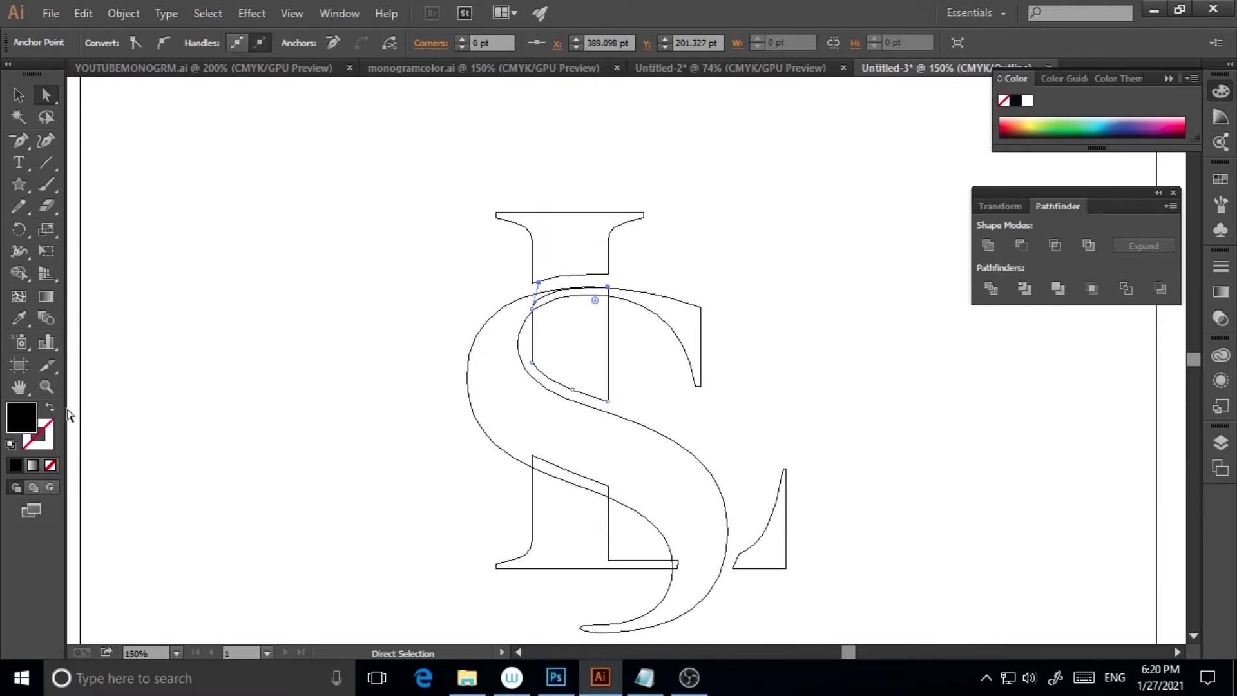
click(46, 387)
click(629, 328)
click(535, 297)
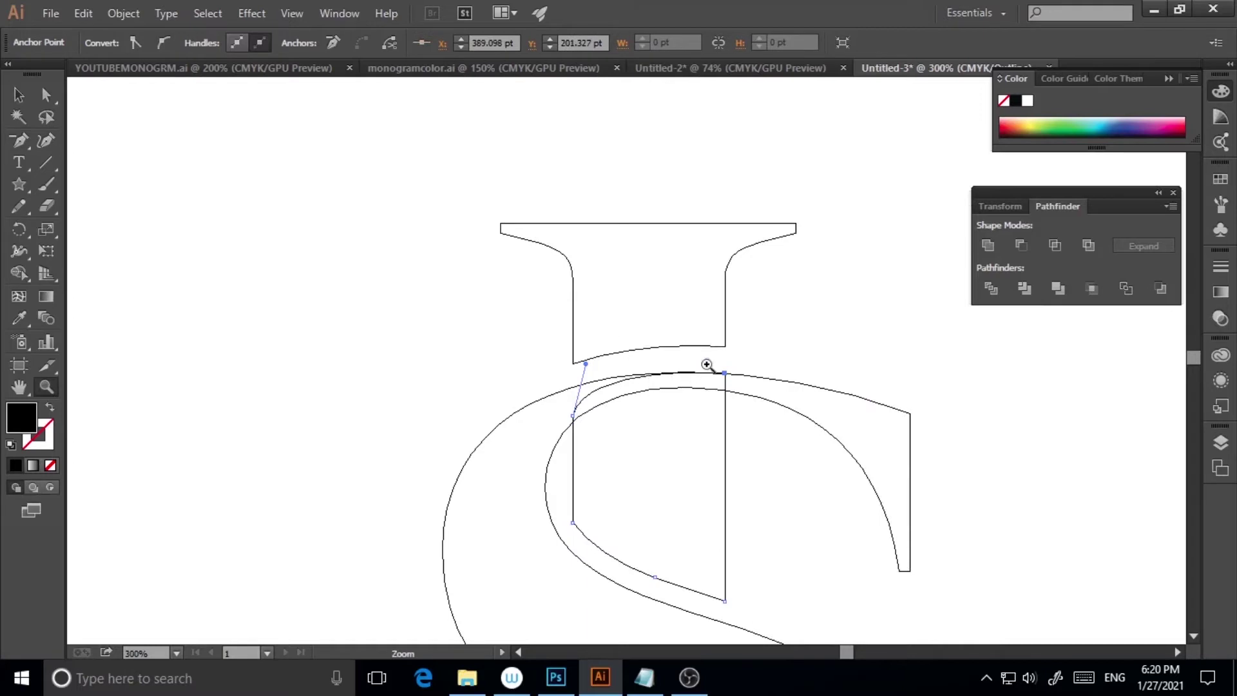
Step: Switch the artwork from Outline mode back to GPU Preview and deselect the L's middle piece
key(v)
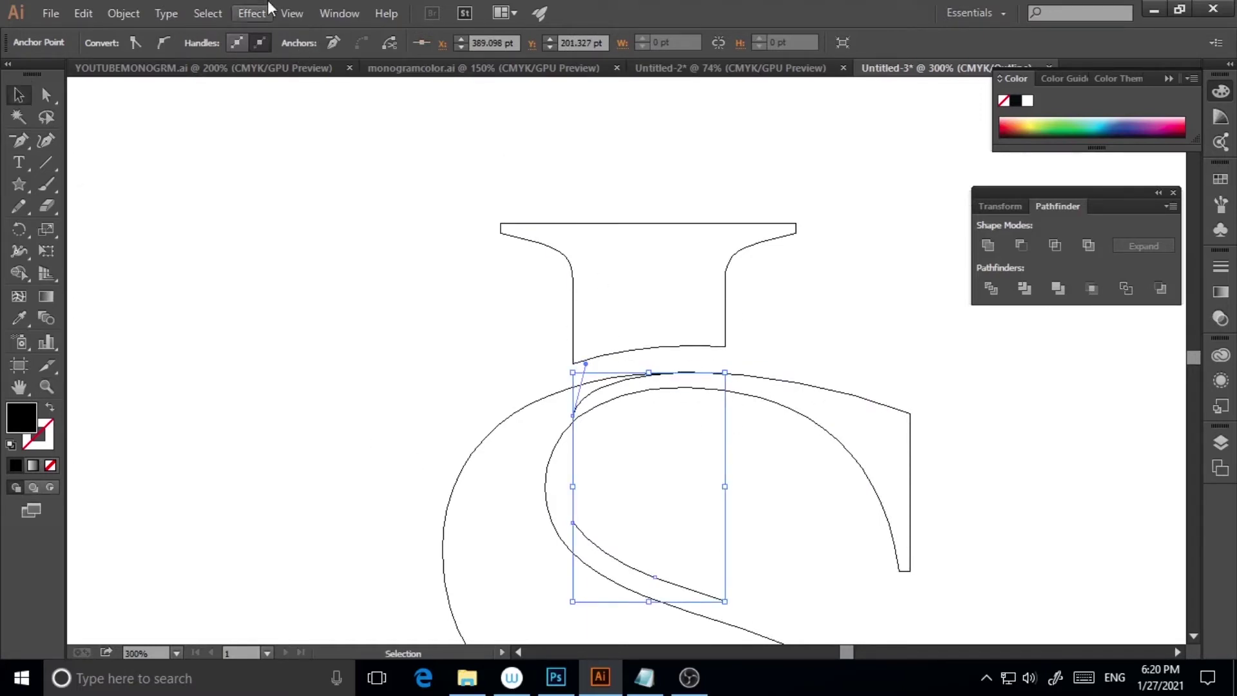
click(298, 13)
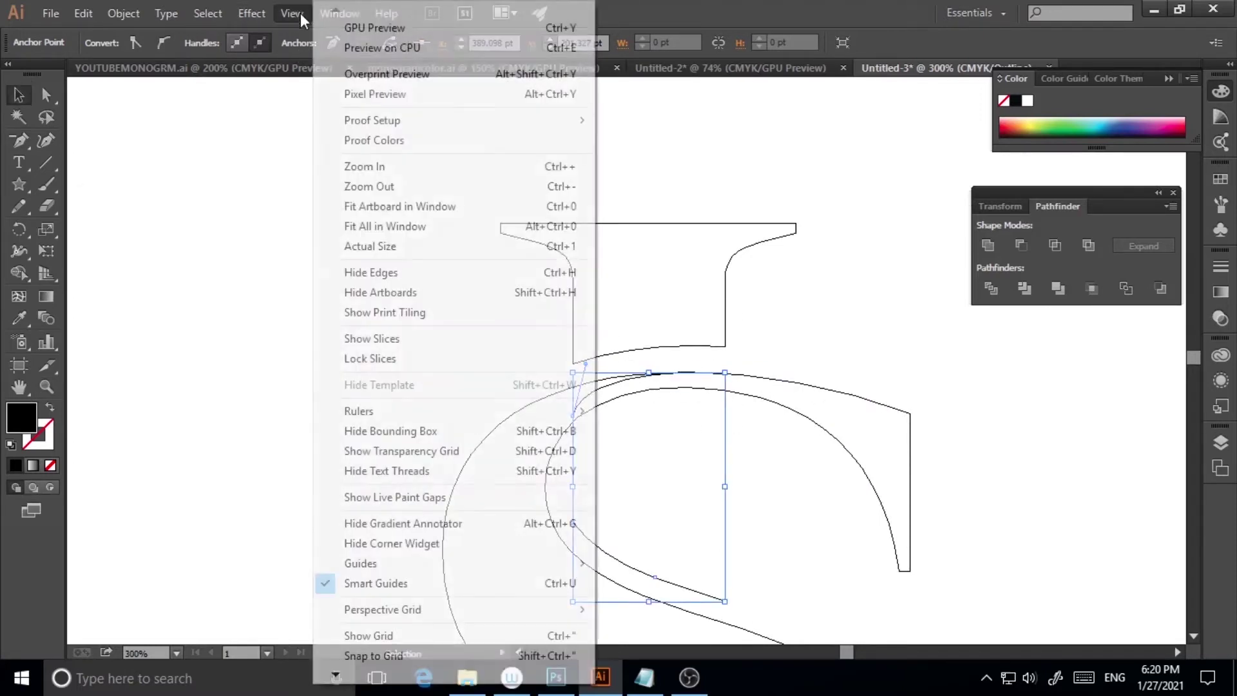
click(376, 32)
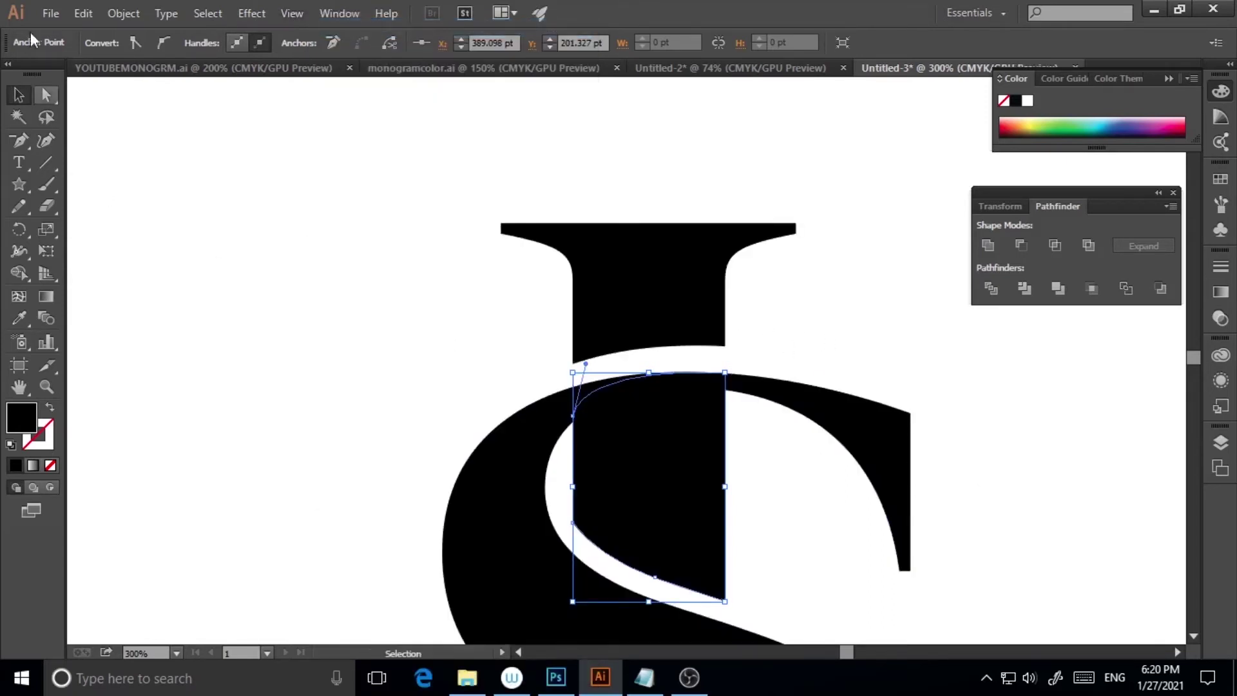
scroll(608, 332, down, 3)
click(19, 95)
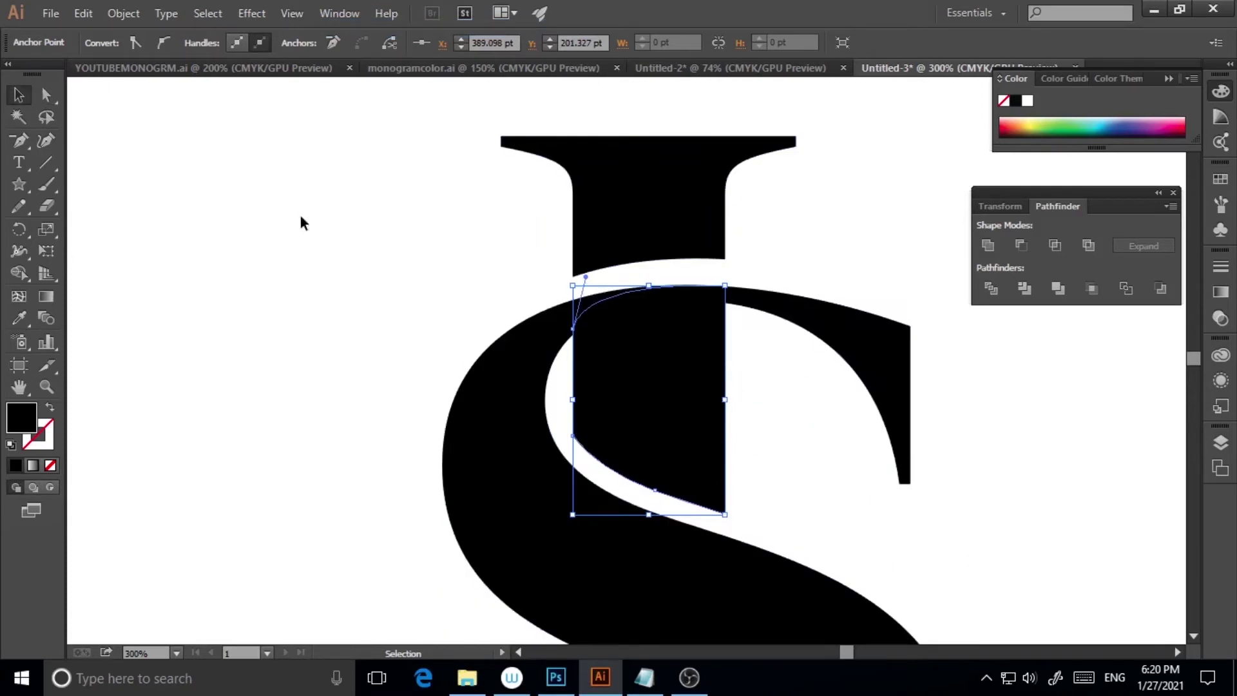
click(301, 221)
Step: Unite all pieces of the artboard's monogram as a compound shape and expand it into plain merged paths
scroll(923, 474, down, 10)
scroll(988, 518, up, 6)
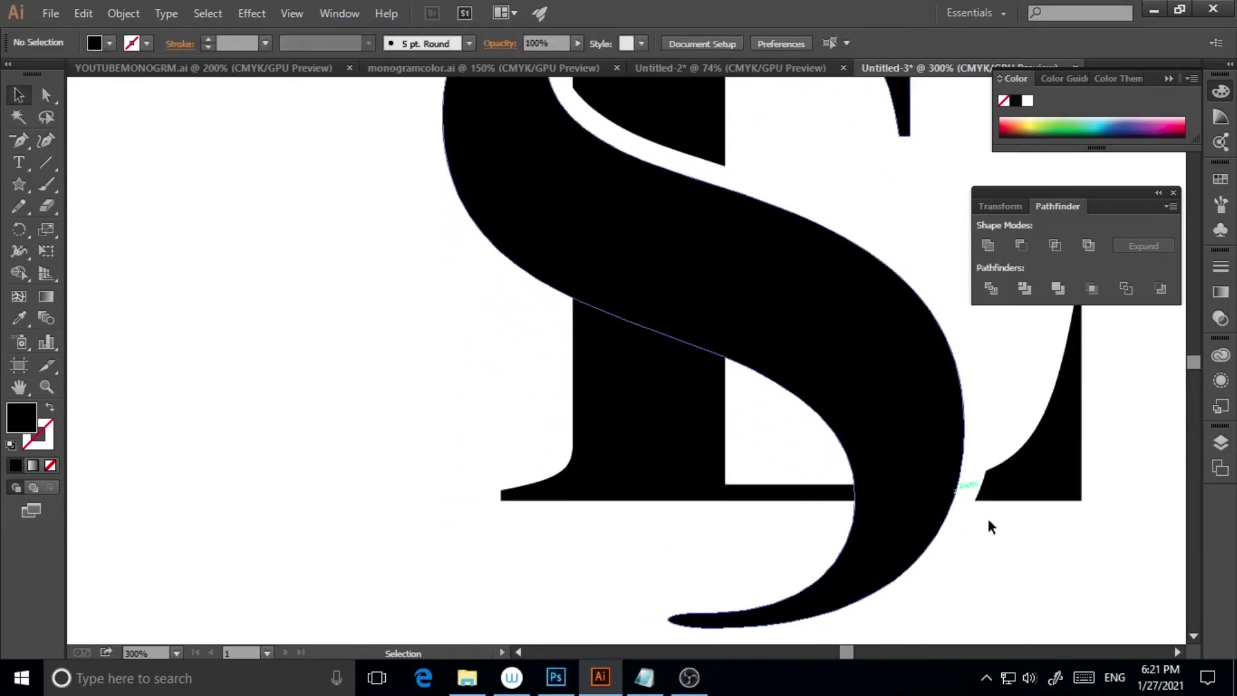
scroll(1062, 562, down, 1)
key(ctrl+minus)
key(ctrl+minus)
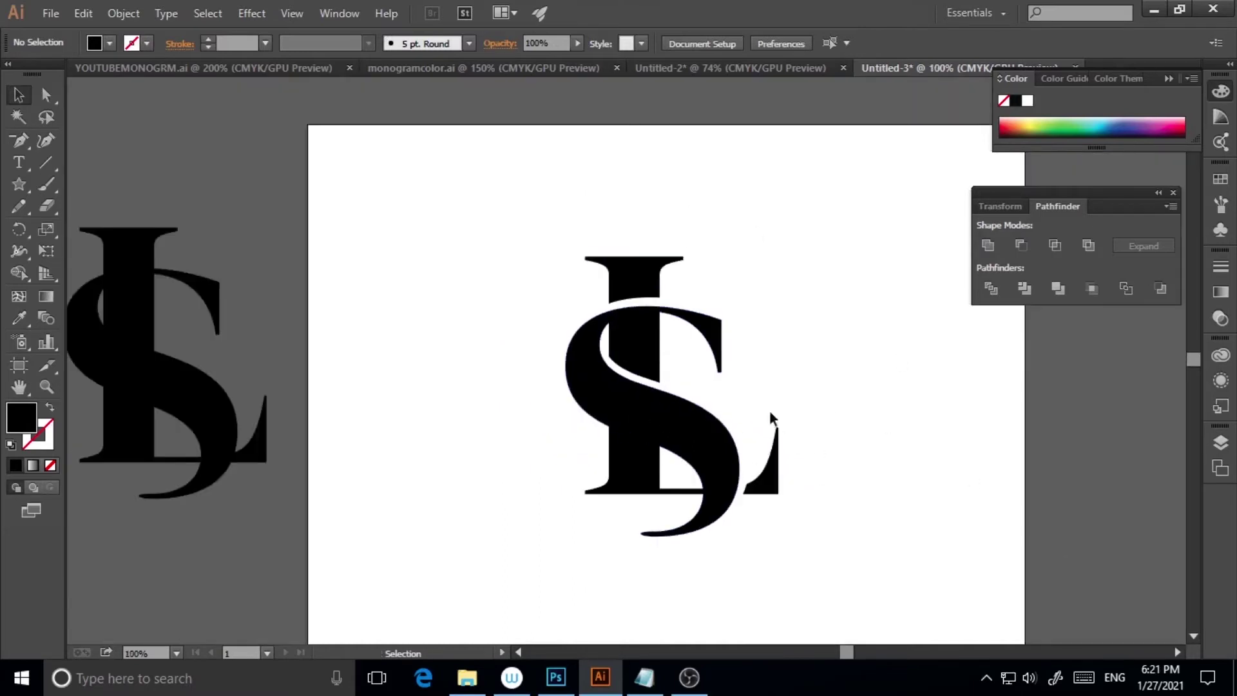
drag(469, 191, 895, 574)
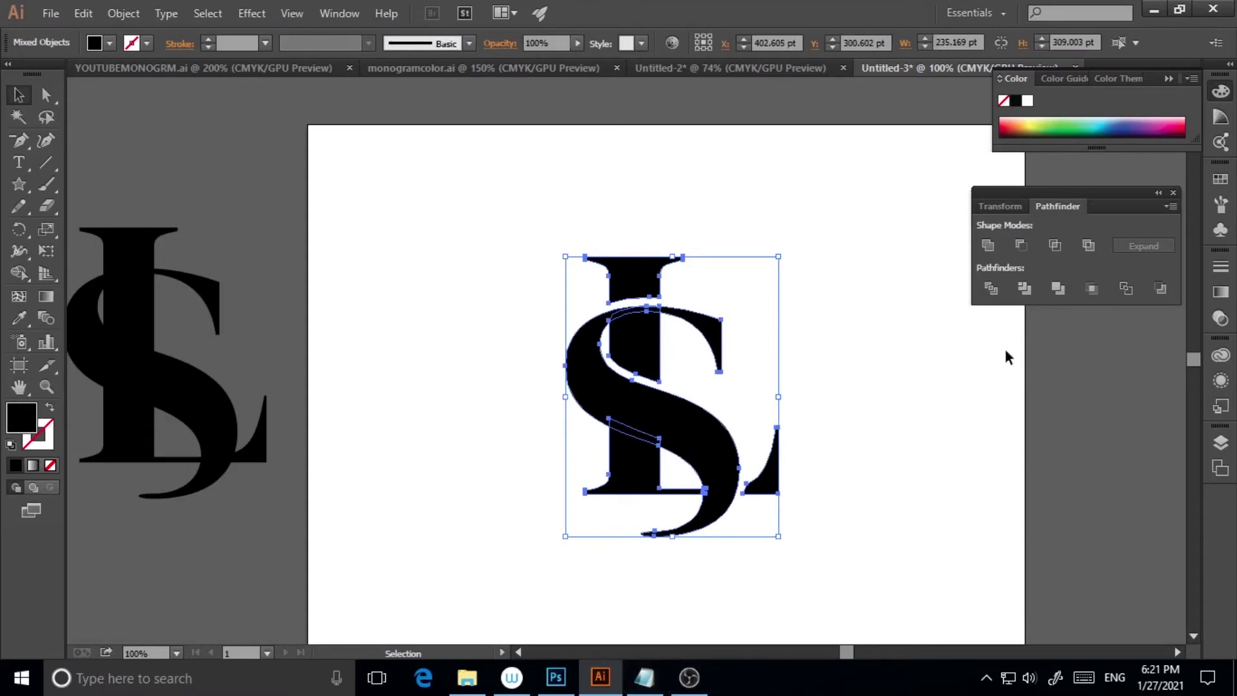
alt+click(988, 246)
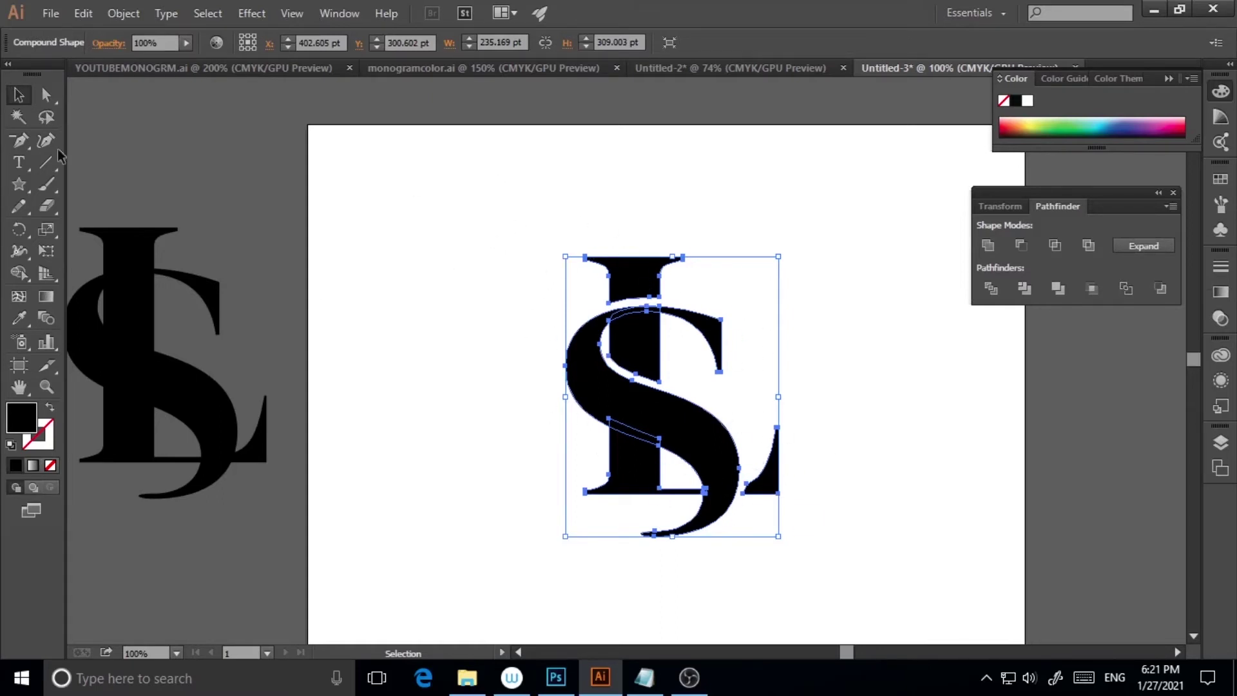
click(123, 13)
click(197, 227)
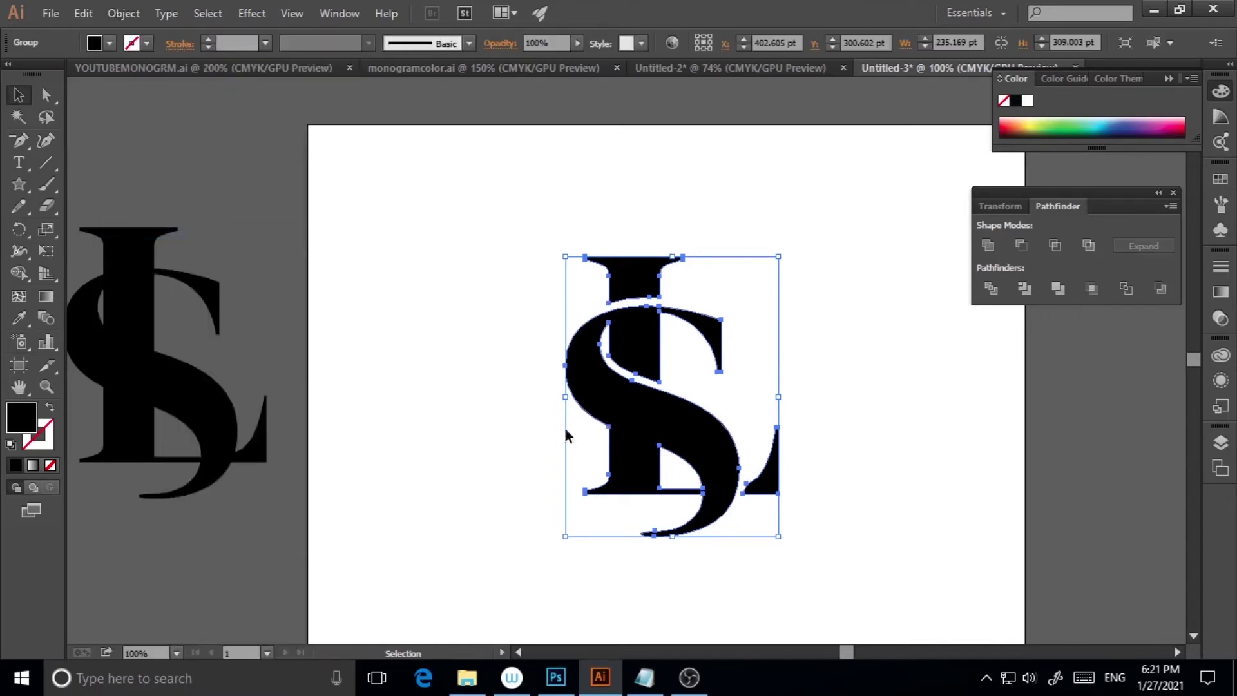
click(842, 485)
click(775, 491)
click(865, 470)
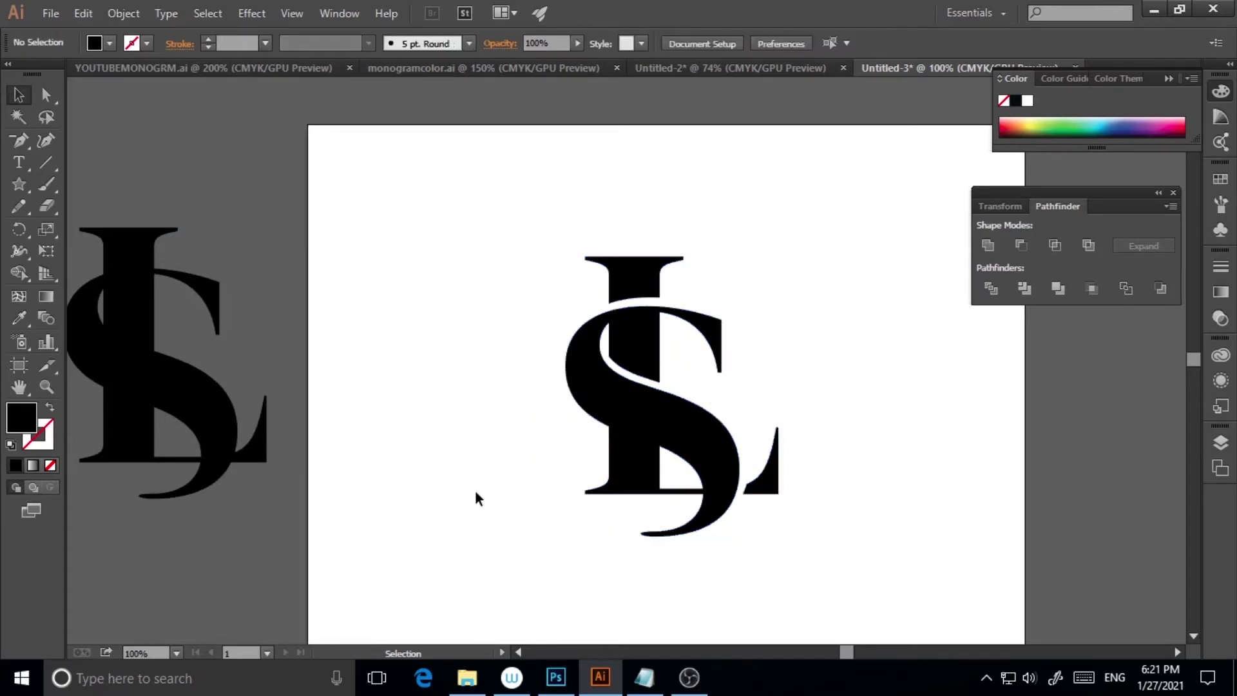
Step: Scale the merged monogram down slightly and proportionally about its center
click(586, 412)
drag(780, 257, 761, 281)
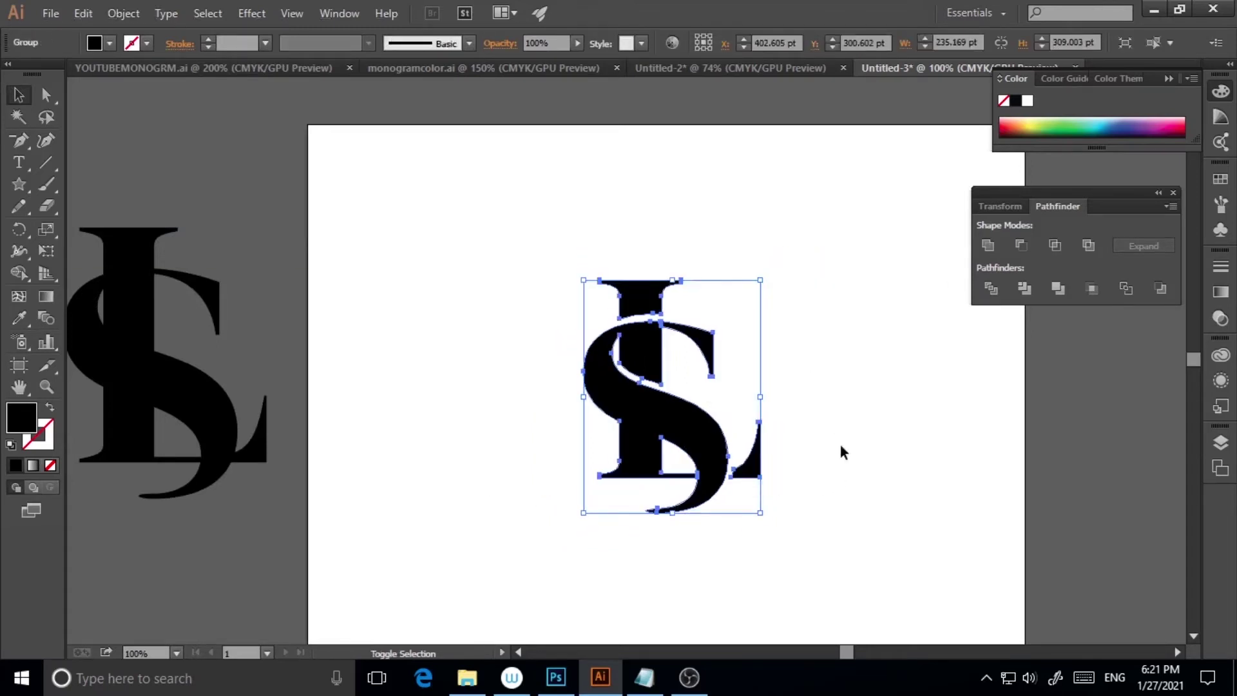
click(863, 477)
click(703, 438)
click(852, 436)
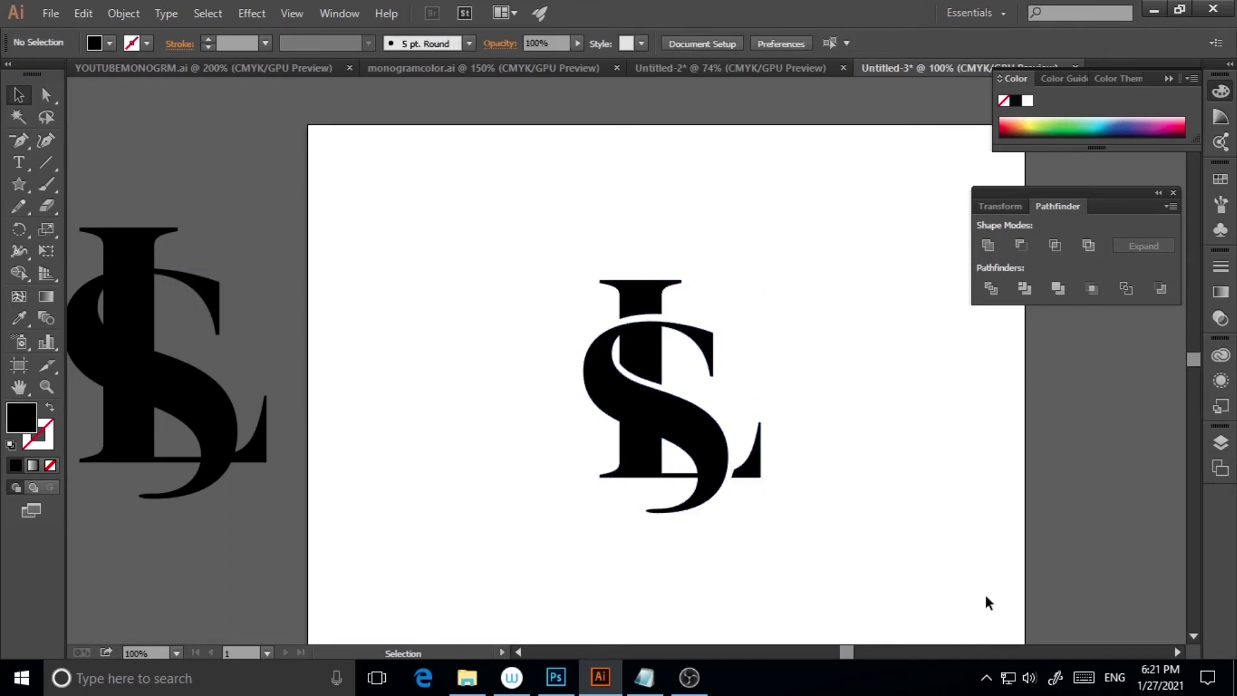
Step: Draw a circle about 364 pt in diameter with the Ellipse tool, centered on the monogram and enclosing it
key(m)
alt+click(17, 188)
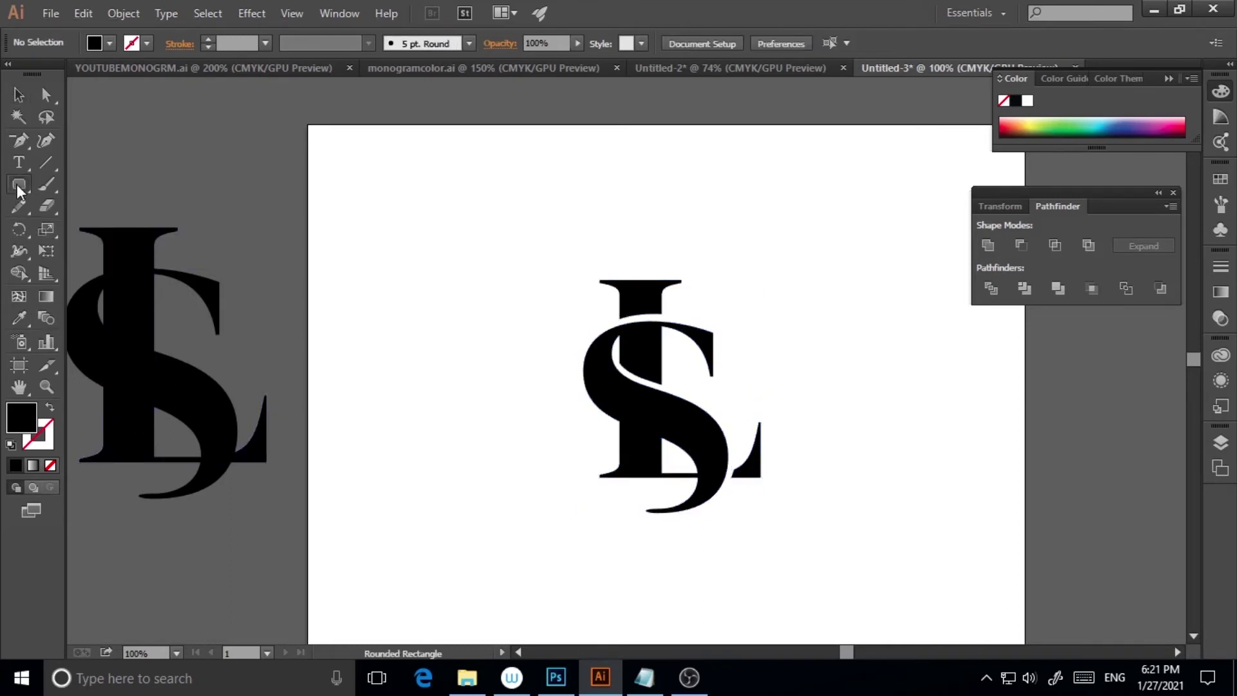
alt+click(17, 188)
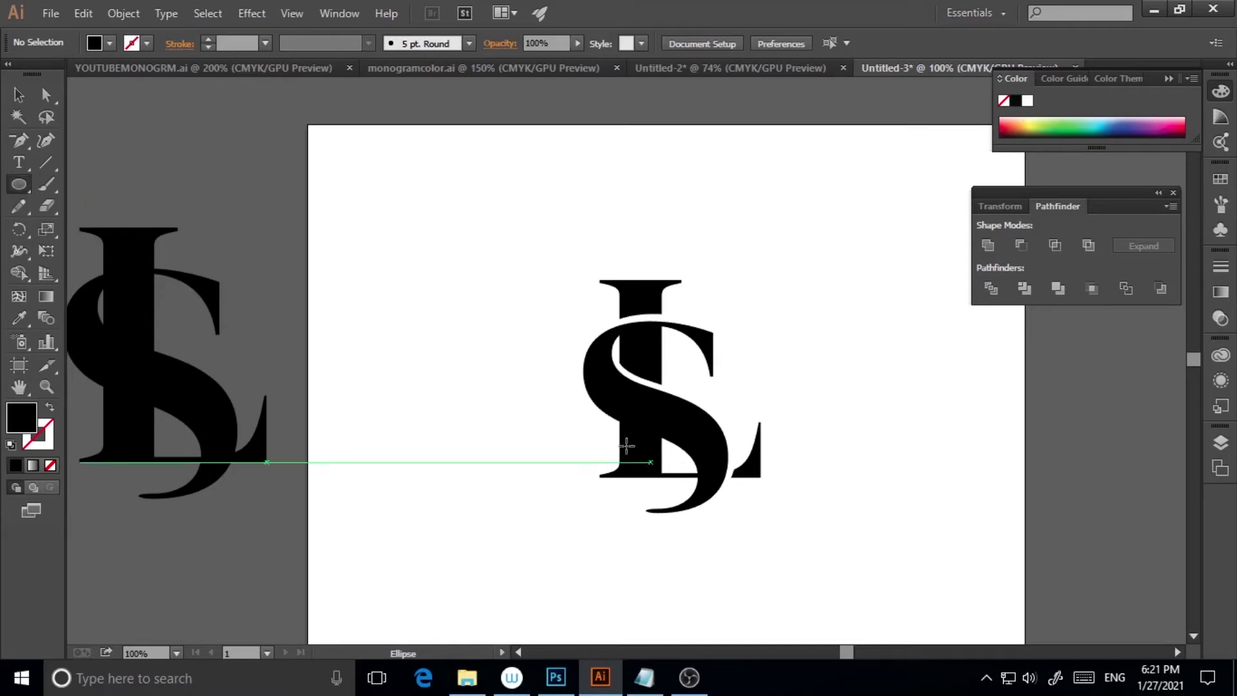
drag(657, 390, 808, 553)
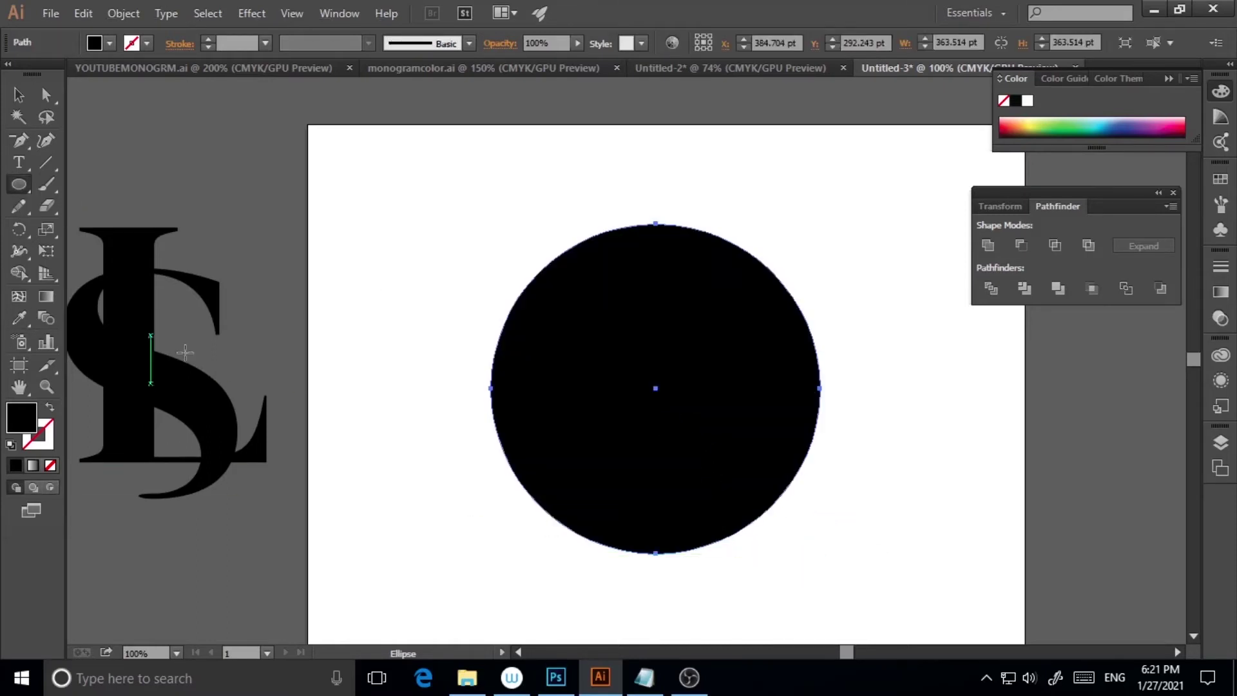
Step: Remove both the fill and the stroke from the circle around the monogram
key(shift+x)
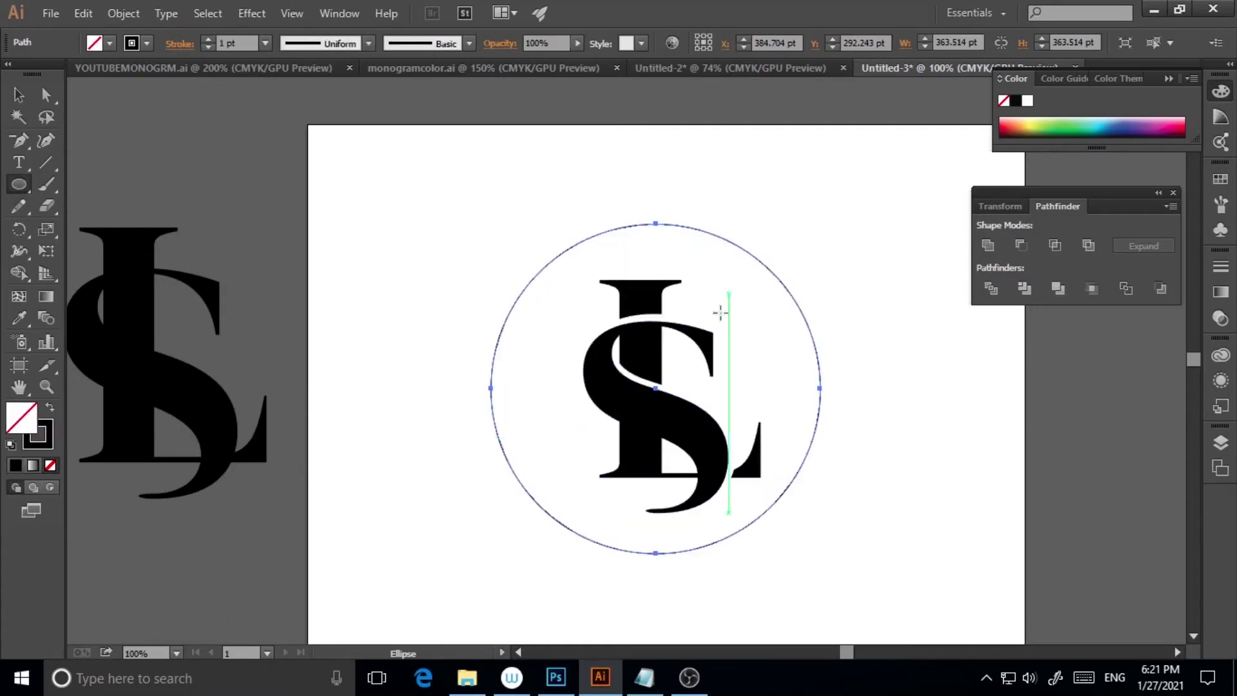
click(47, 428)
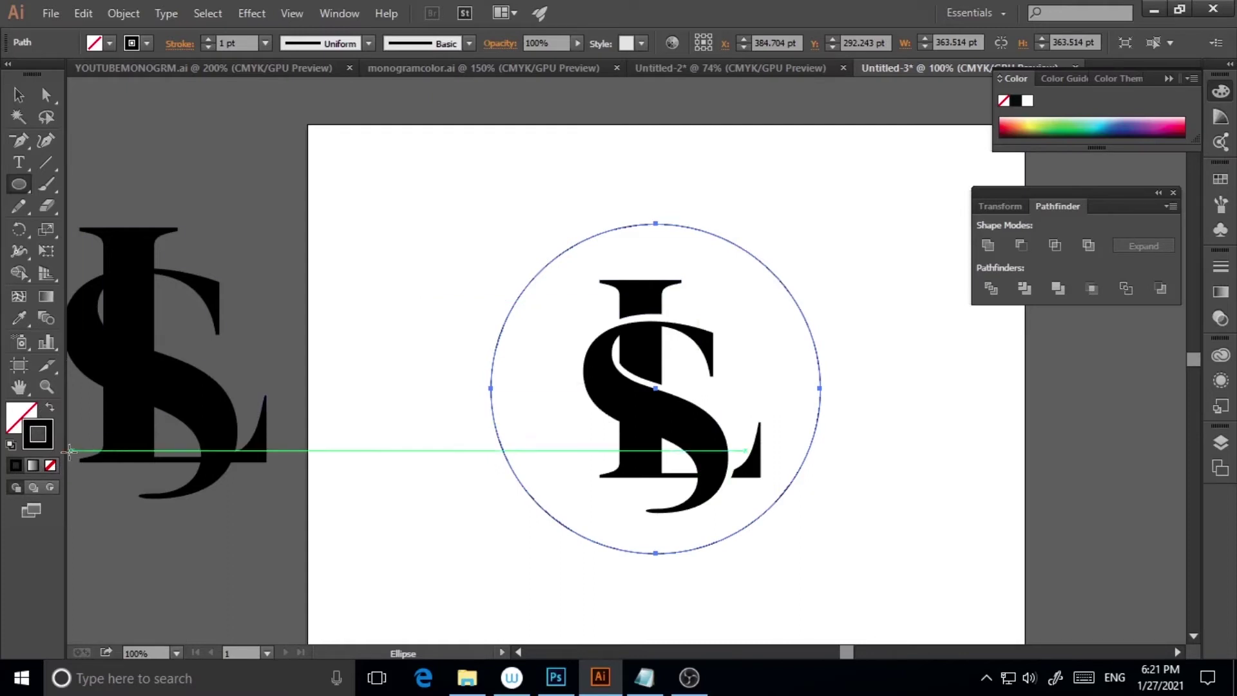
click(50, 466)
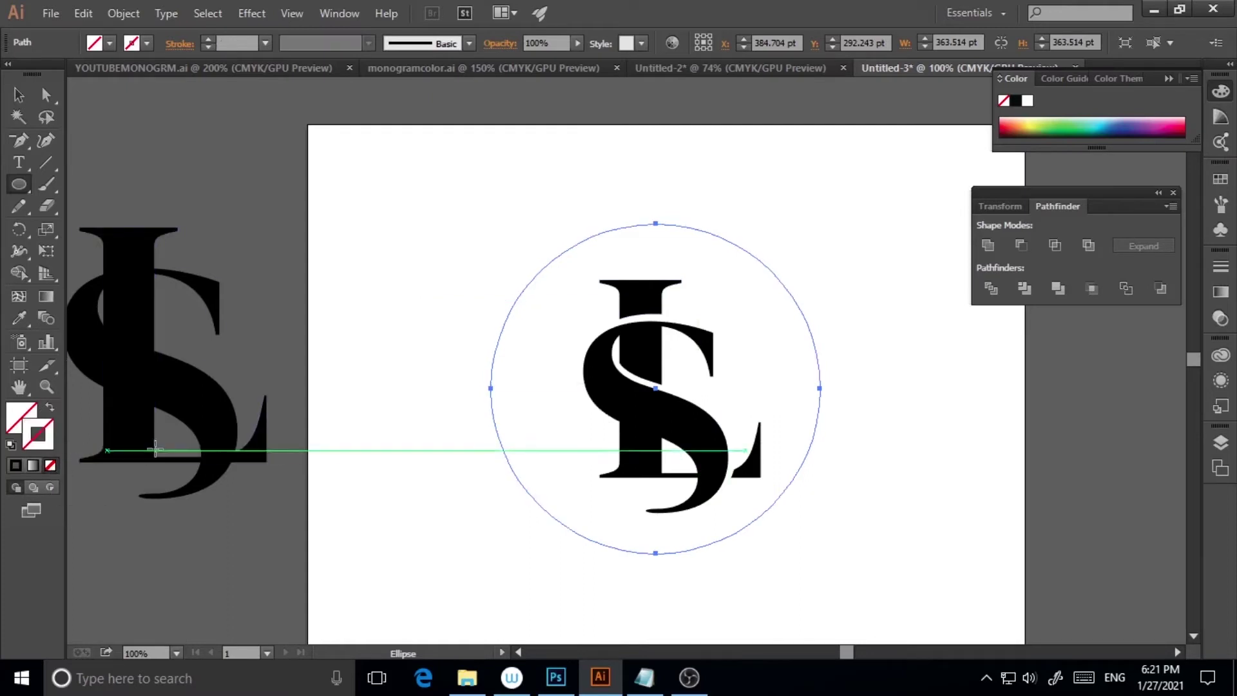
Step: Start type on a path at the left side of the circle around the monogram, with a font size of 14 pt
click(20, 165)
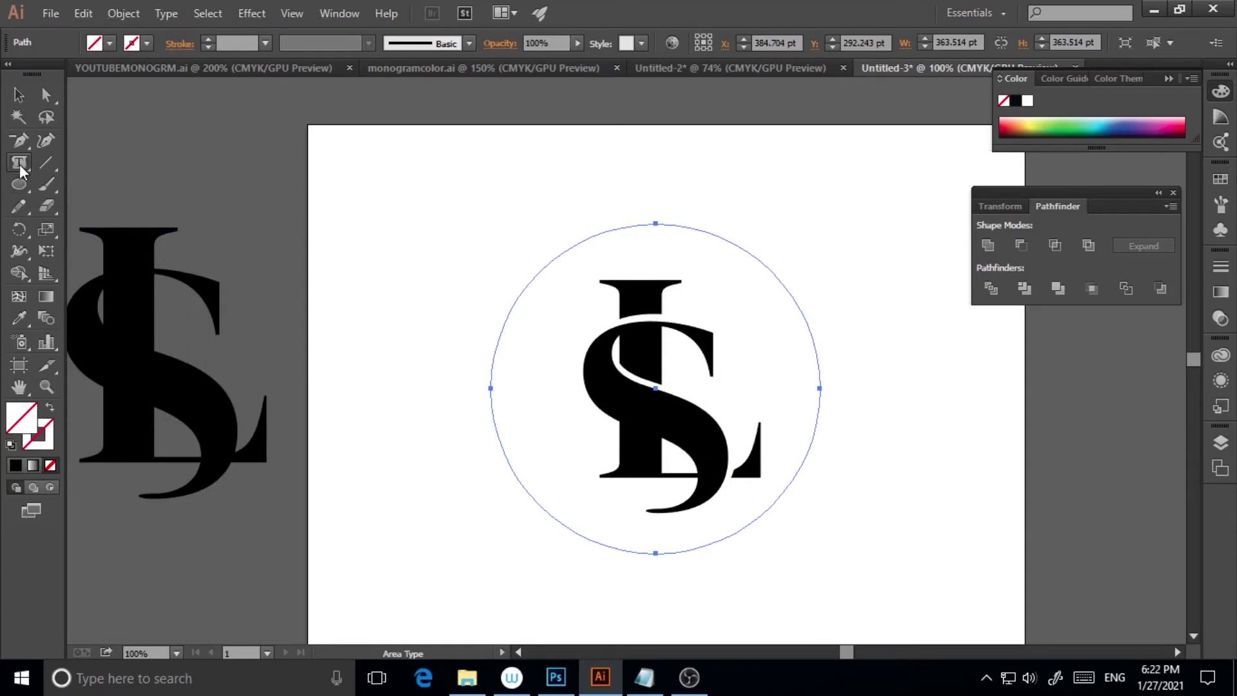
alt+click(20, 166)
click(19, 166)
click(492, 365)
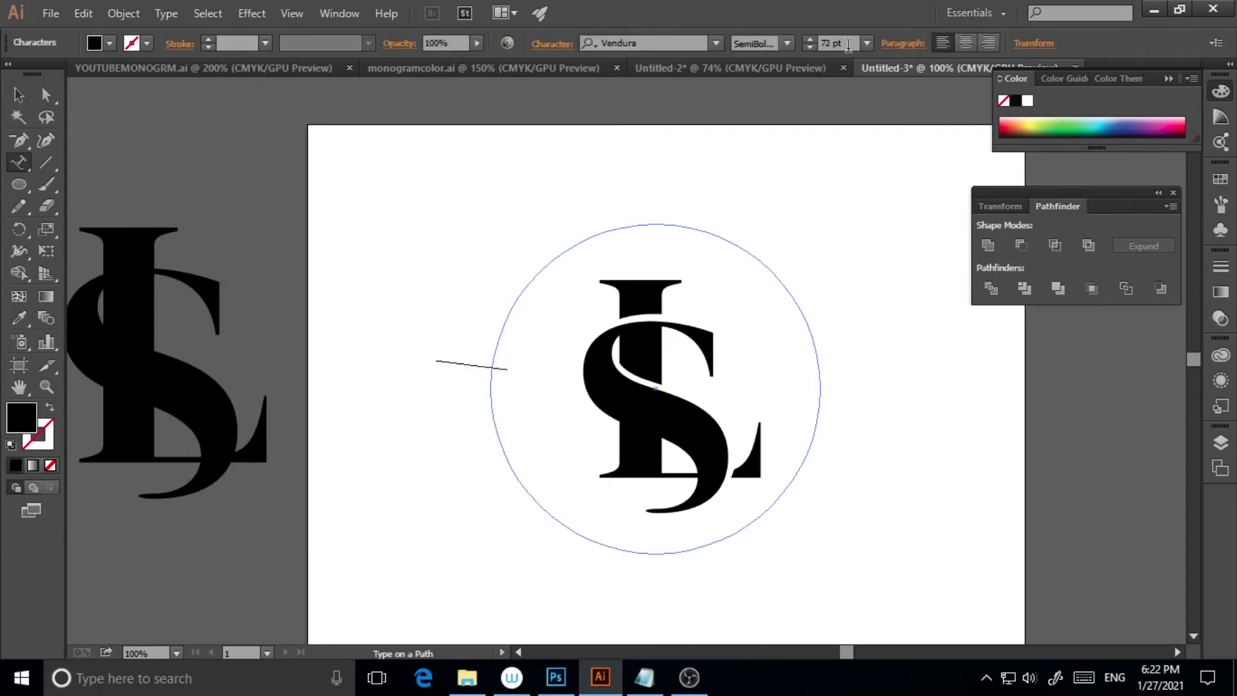
click(867, 43)
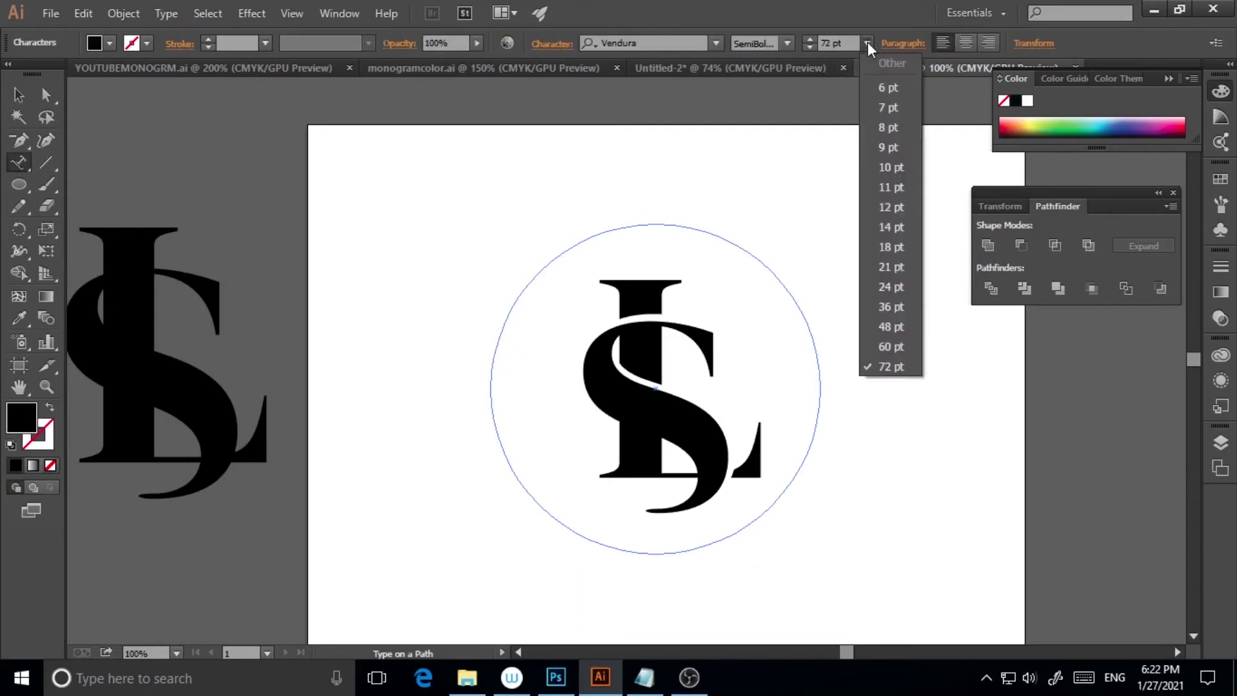
click(886, 227)
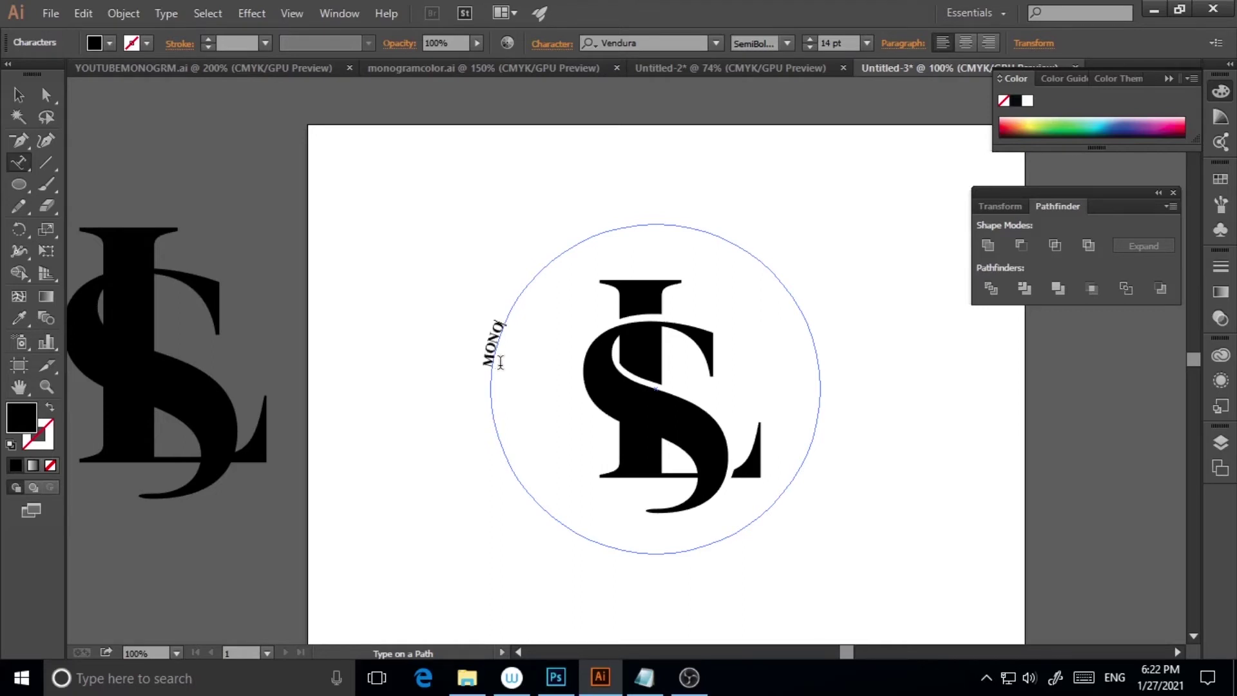
Step: Clear the letters entered on the circle, set the font size to 18 pt and enter "MONOGRAM 1920"
key(BackSpace)
key(BackSpace)
key(BackSpace)
click(867, 43)
click(894, 247)
text(MONOGRAM 19)
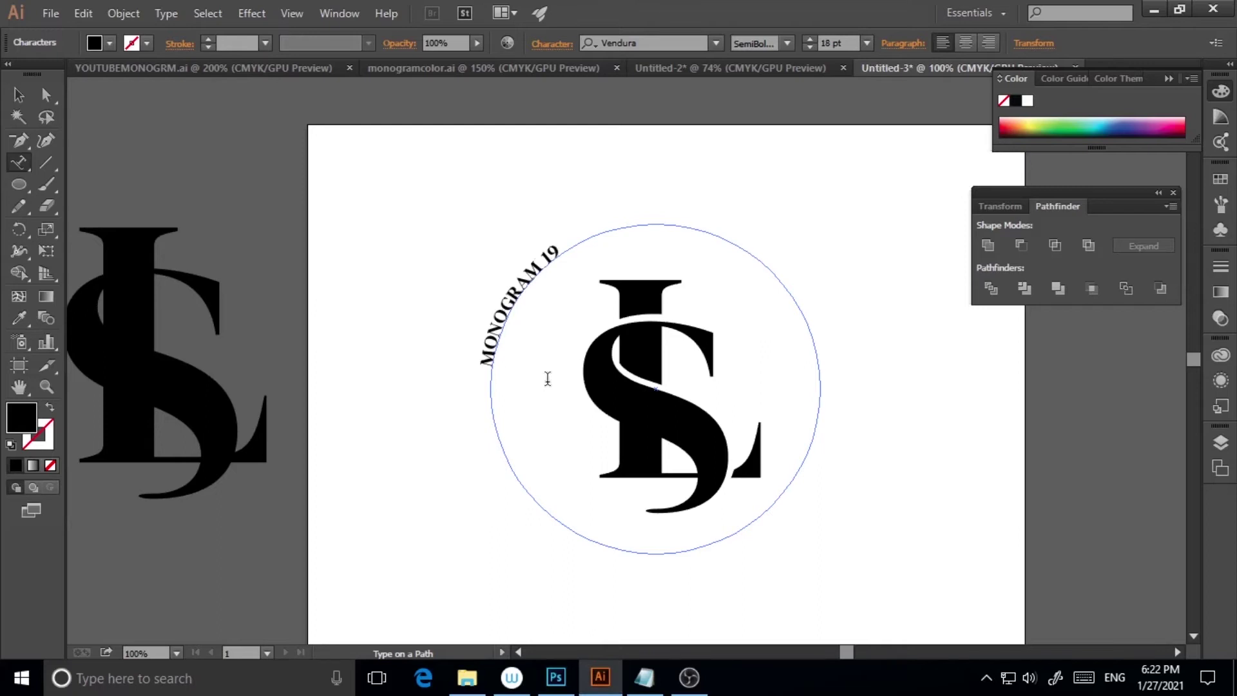
text(20)
Step: Rotate the circular path text clockwise until "MONOGRAM 1920" is centered above the monogram
click(15, 98)
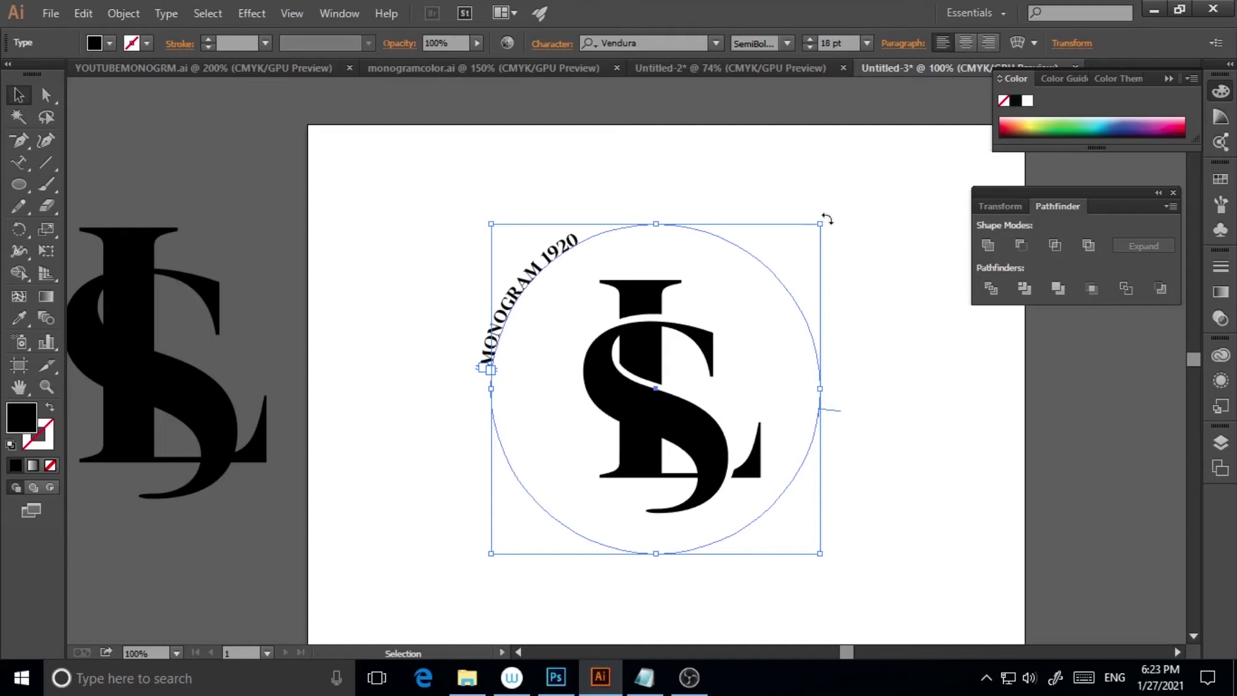
drag(827, 219, 948, 441)
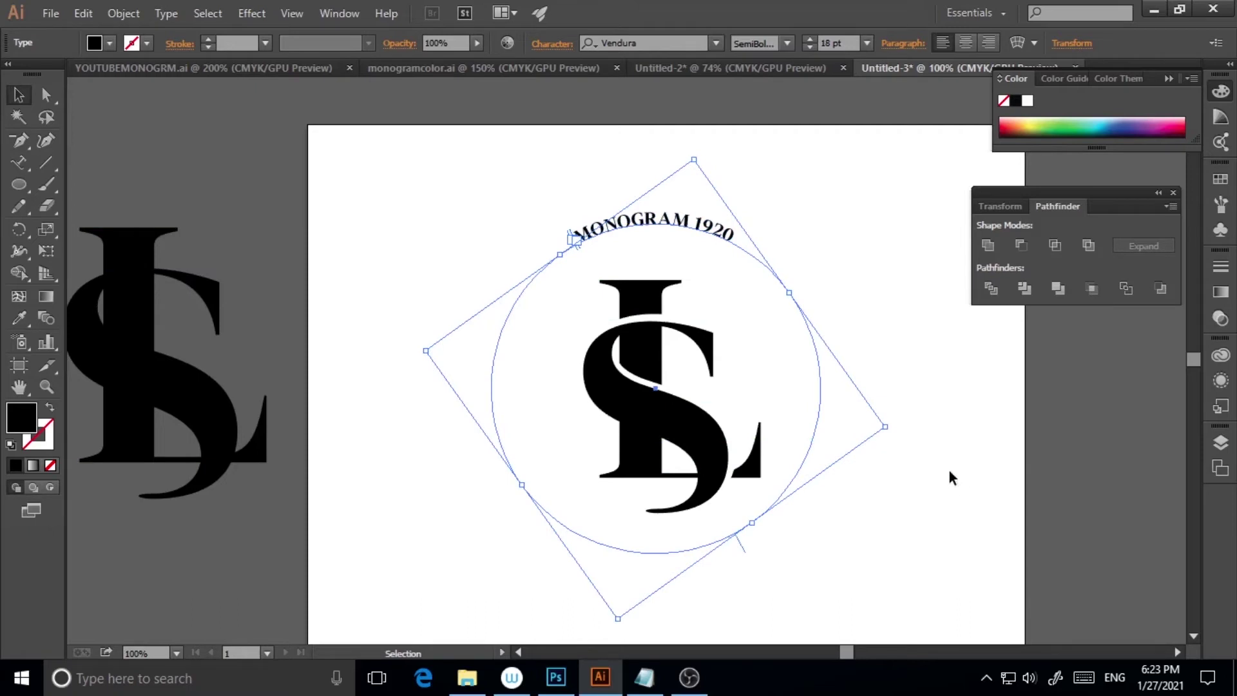
click(846, 404)
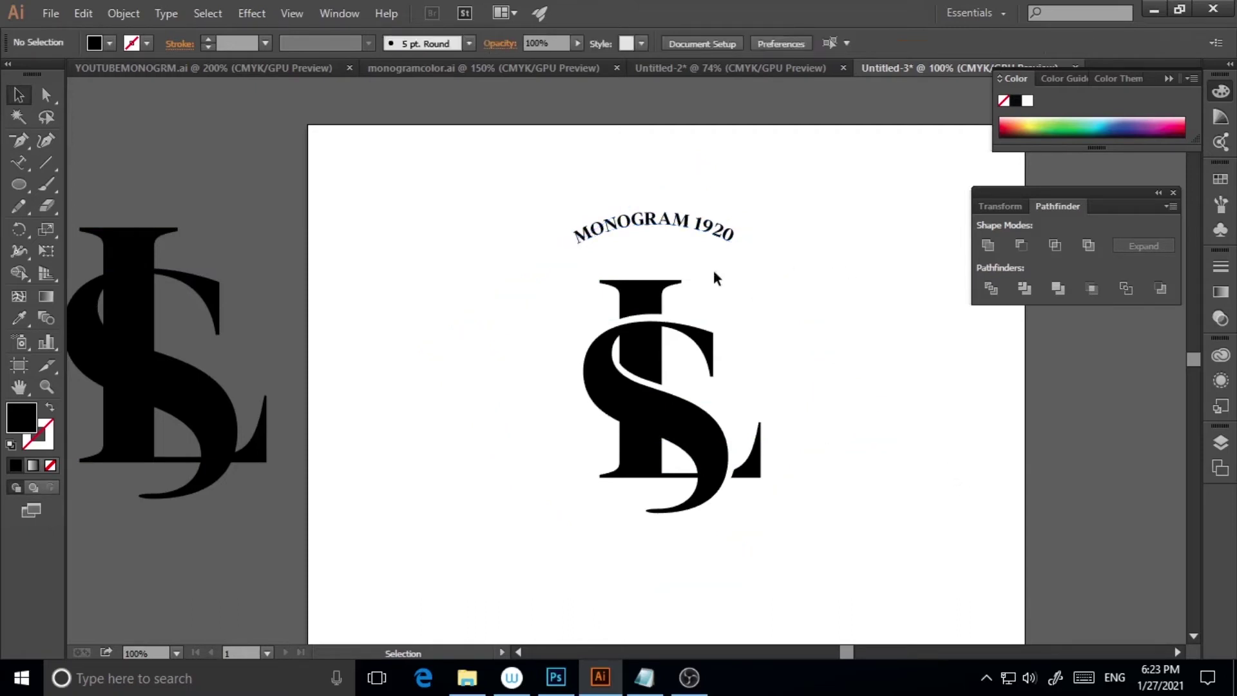
Step: Duplicate the circular text in place and rotate one copy 180° so it sits below the monogram
click(657, 237)
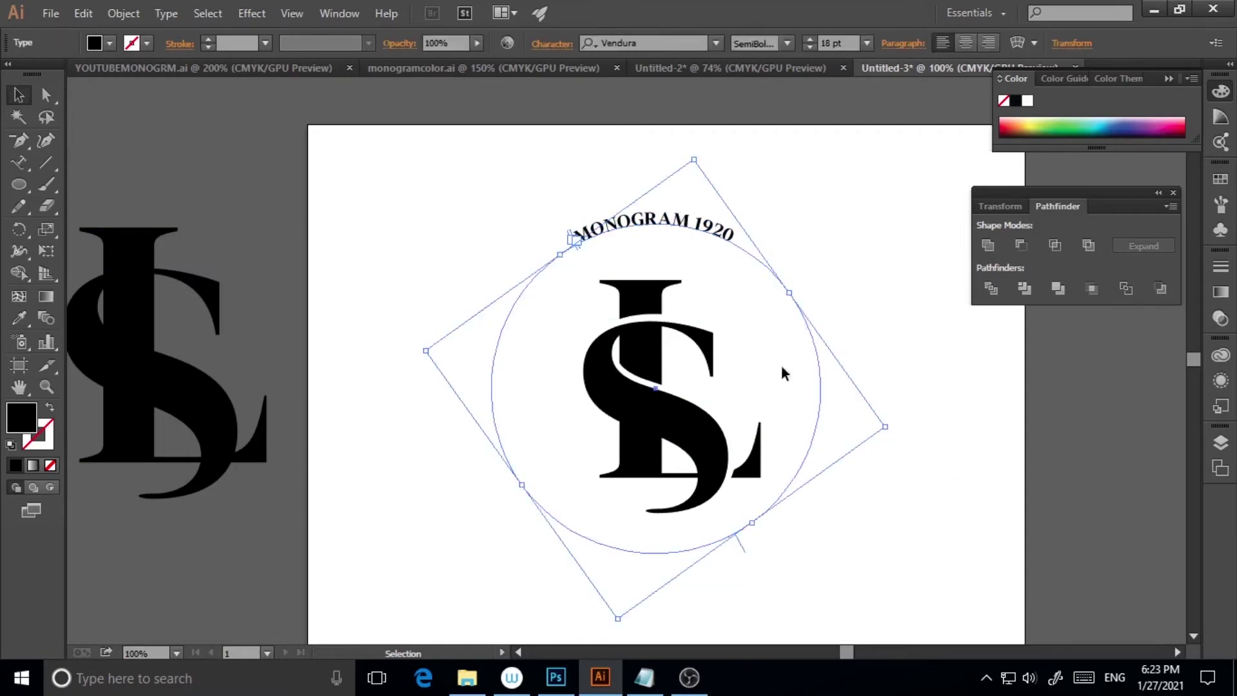
click(84, 14)
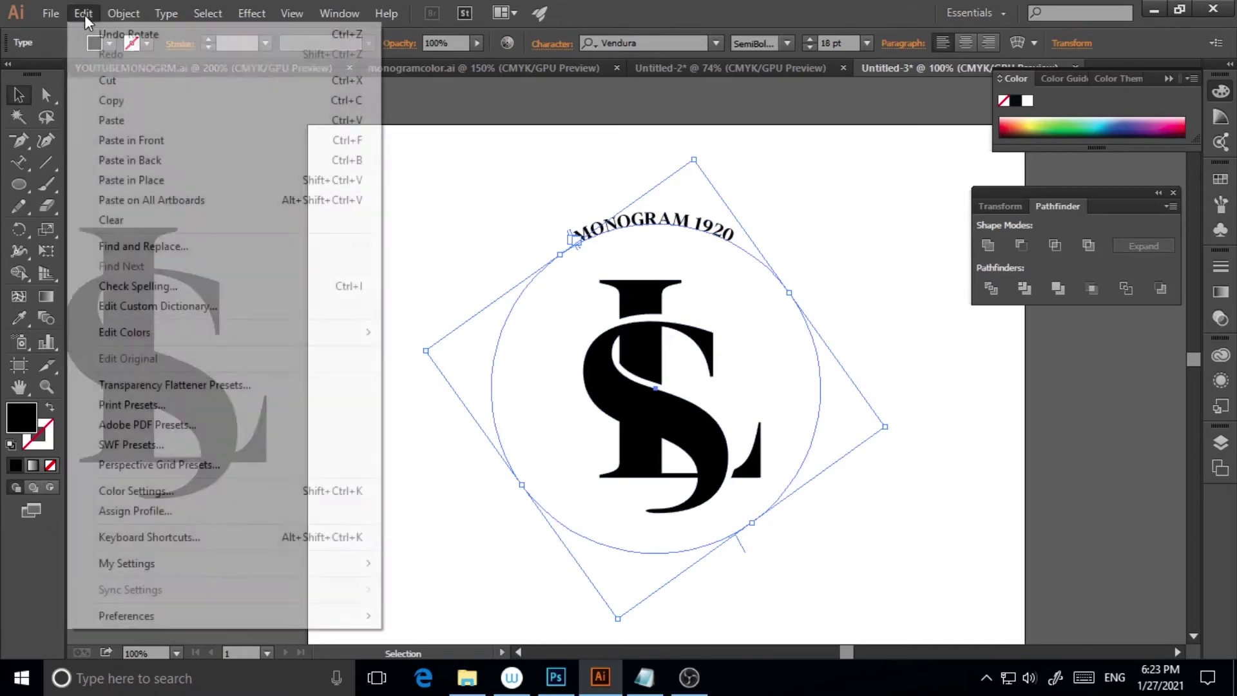
click(108, 101)
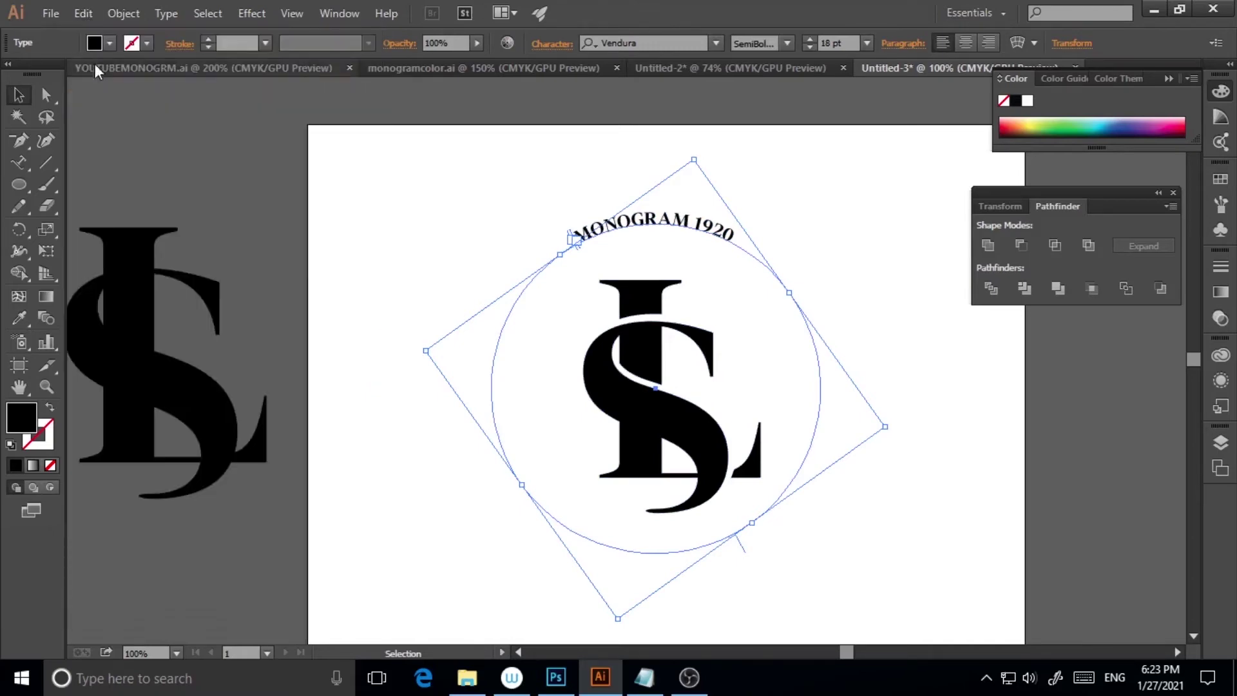
click(83, 12)
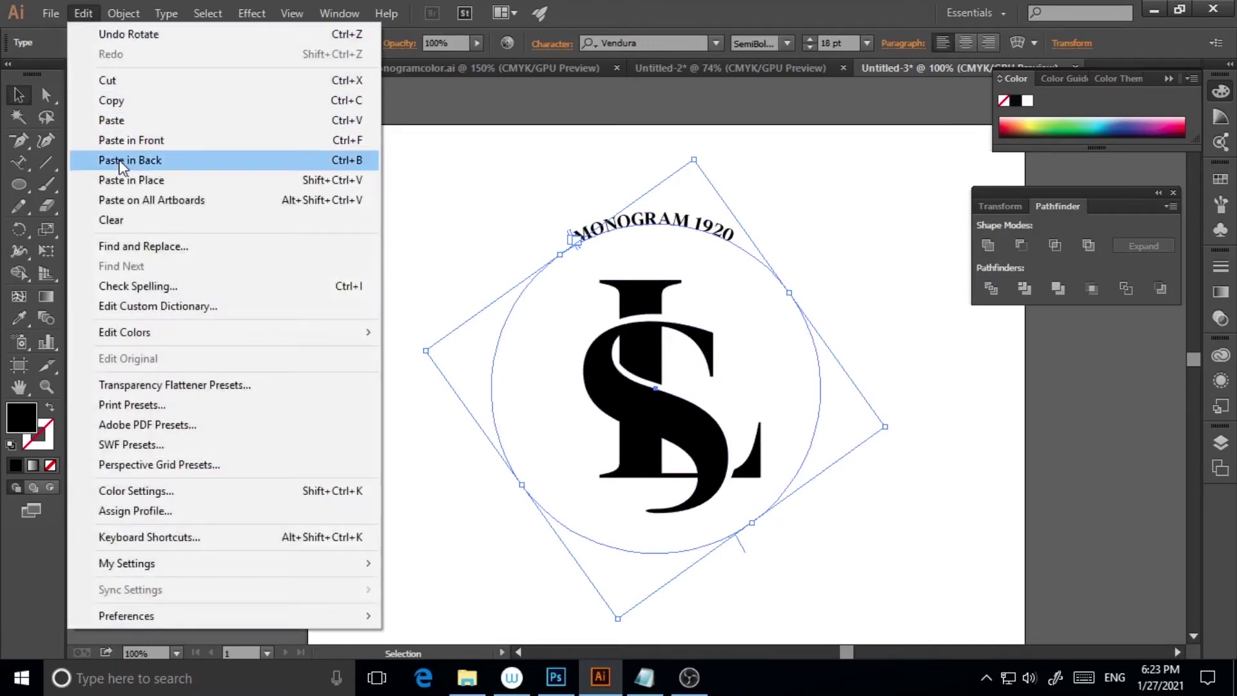
click(127, 182)
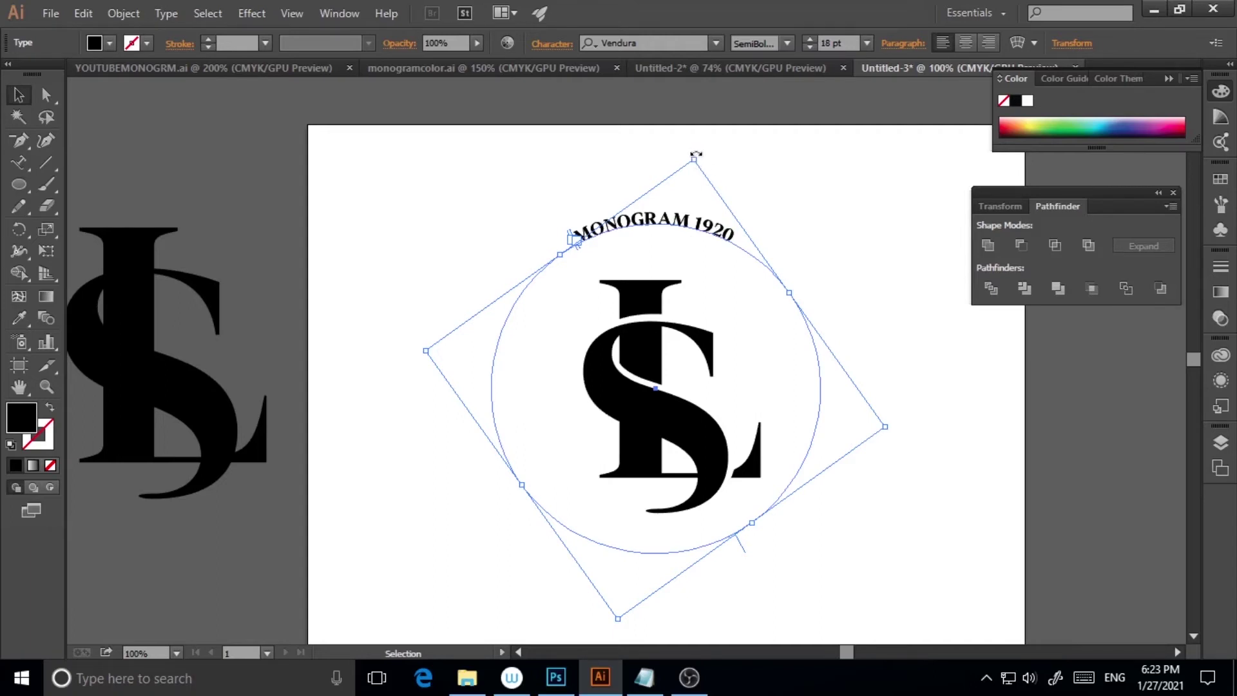
drag(696, 154, 618, 574)
click(934, 436)
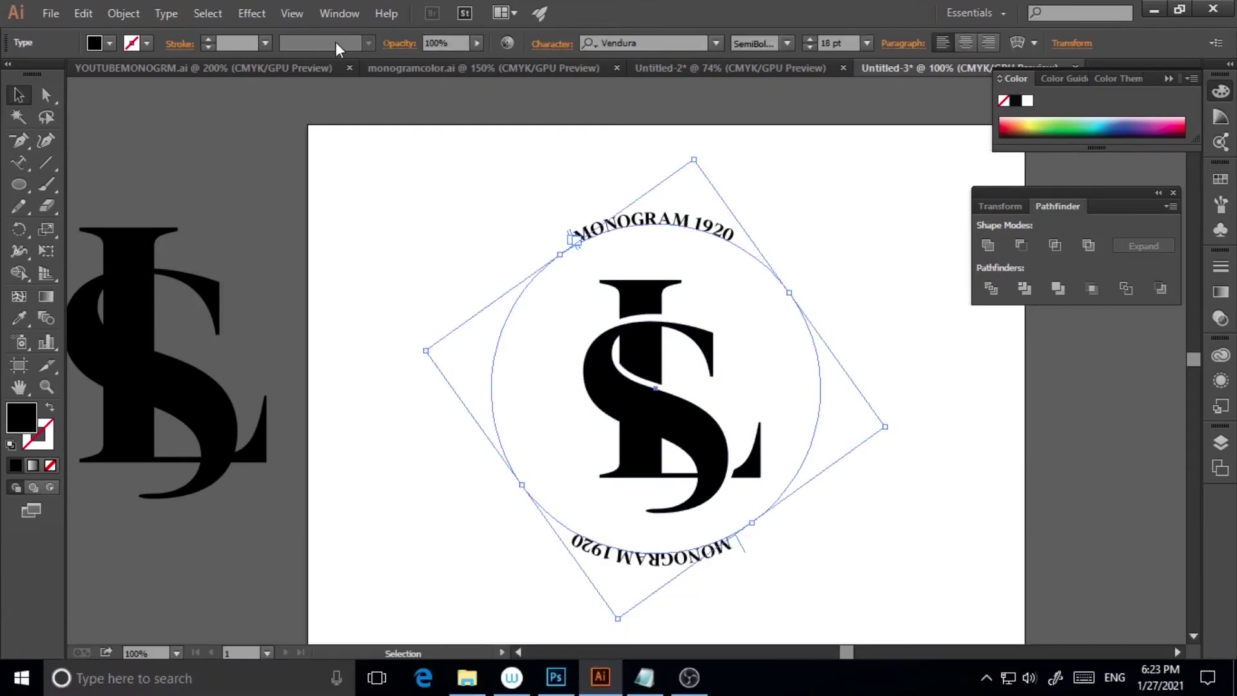
Step: Paste another copy of the upper circular text in place and rotate it 90° clockwise to the monogram's right side
click(84, 13)
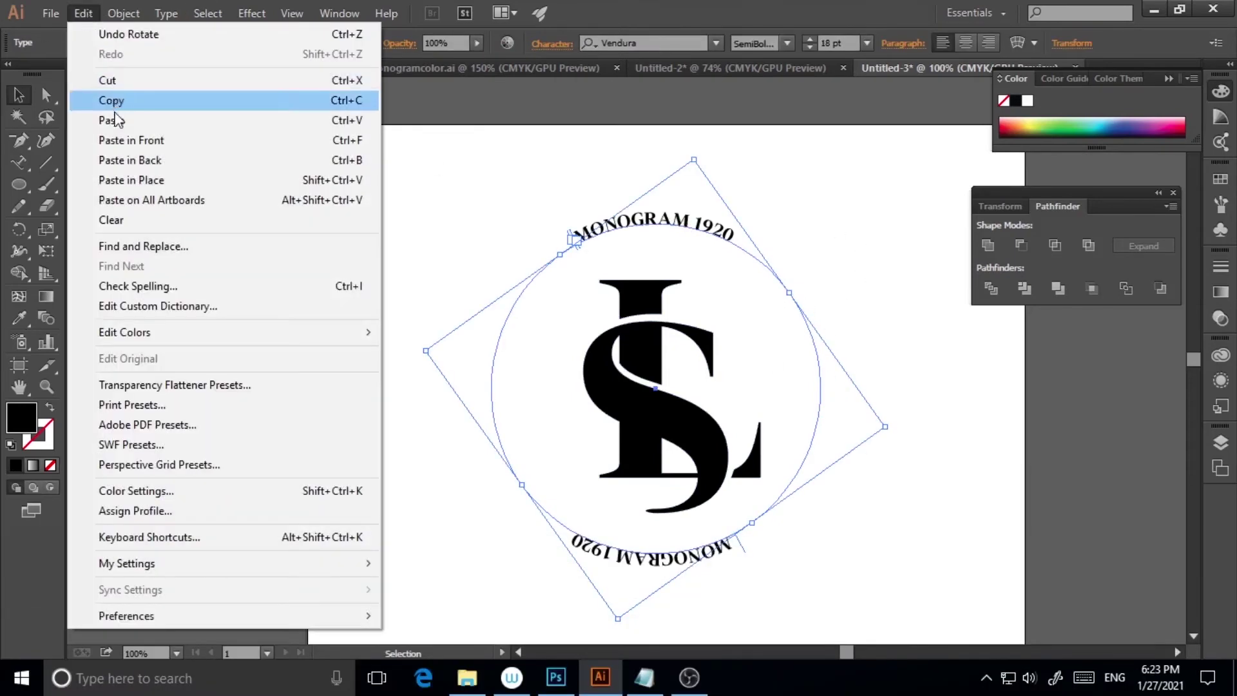
click(113, 102)
click(83, 13)
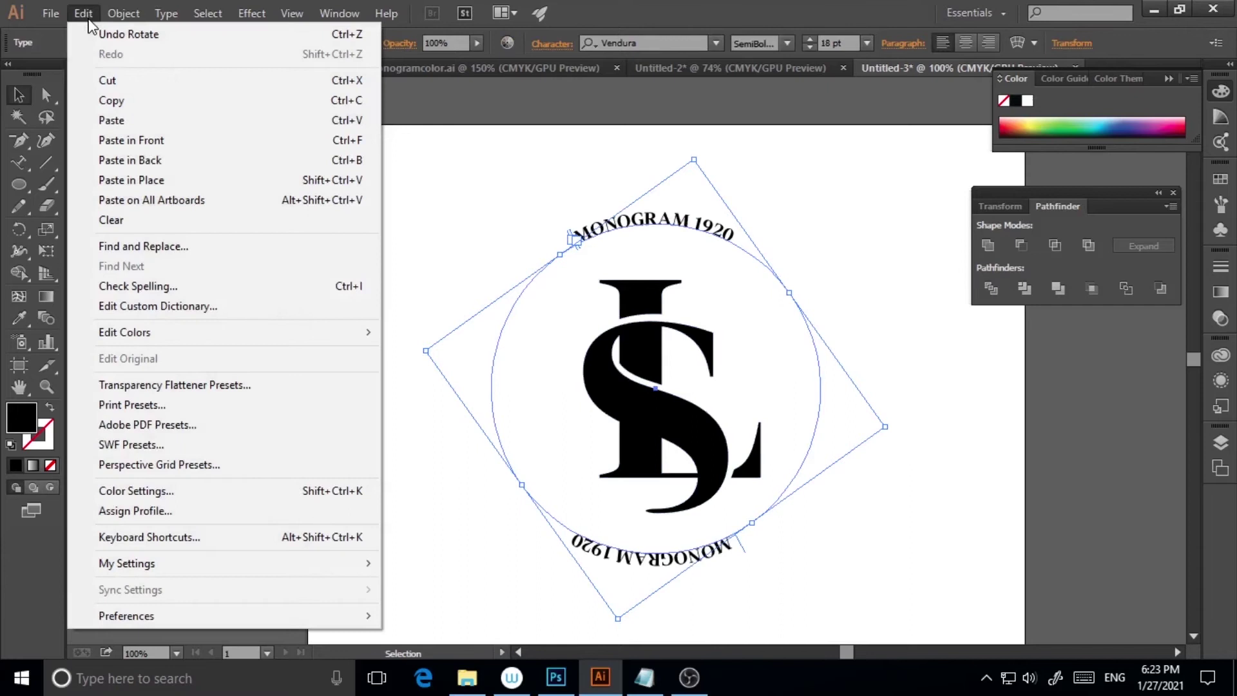
click(149, 182)
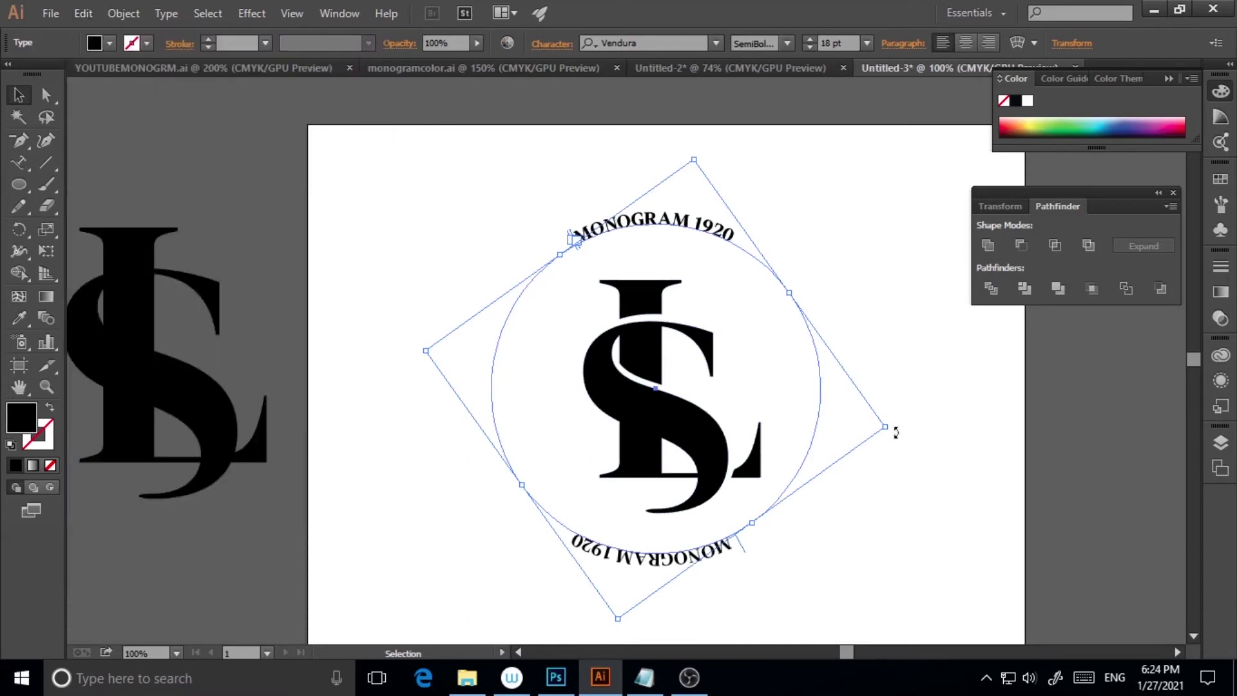
drag(896, 431, 622, 594)
click(890, 580)
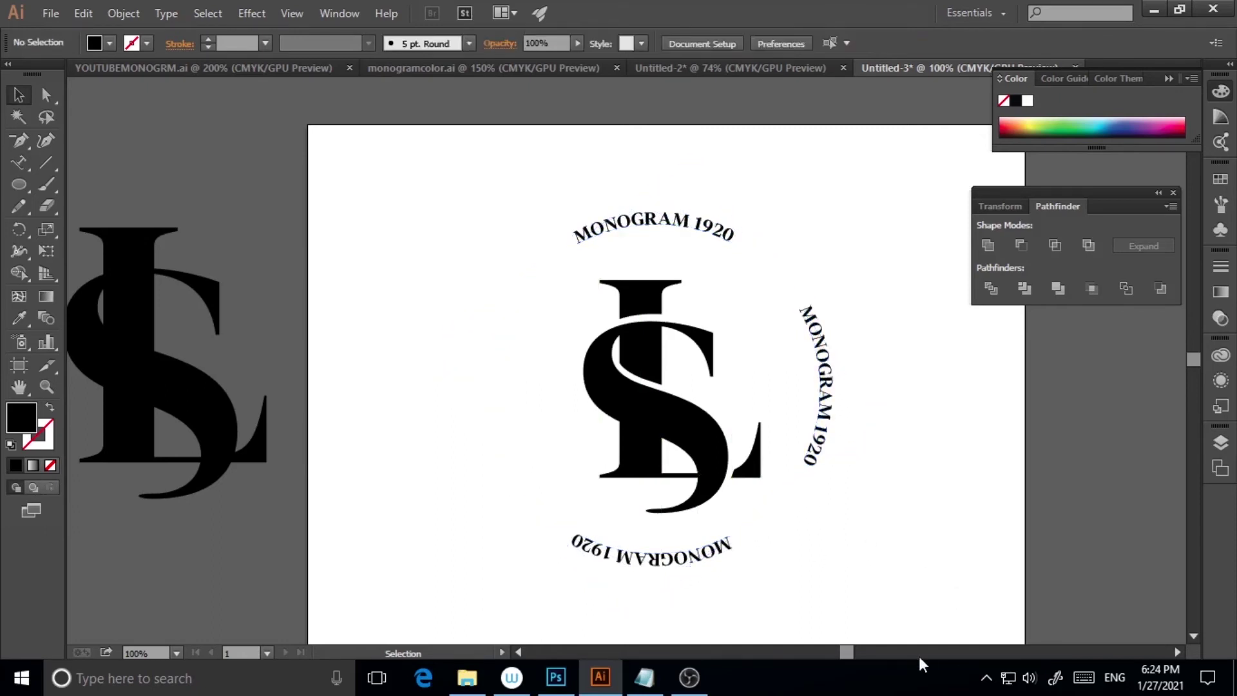
Step: Duplicate the right-hand circular text in place and rotate one copy 180° to the monogram's left side
click(833, 413)
click(83, 13)
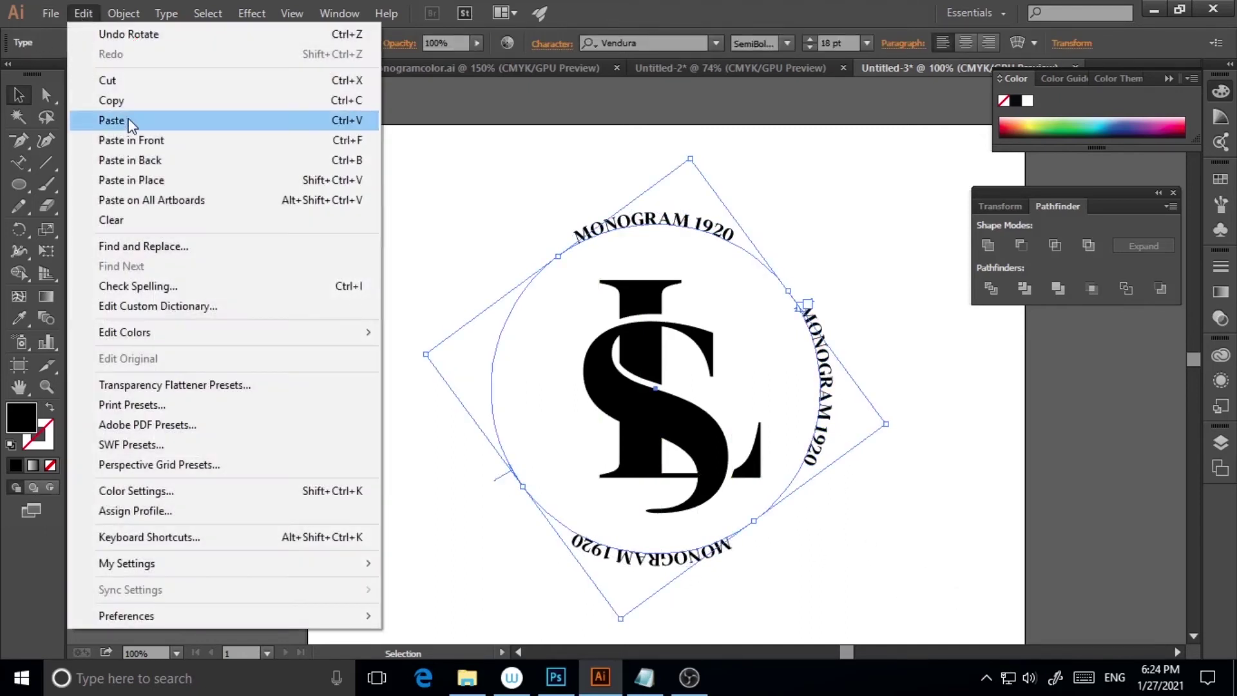
click(116, 100)
click(83, 13)
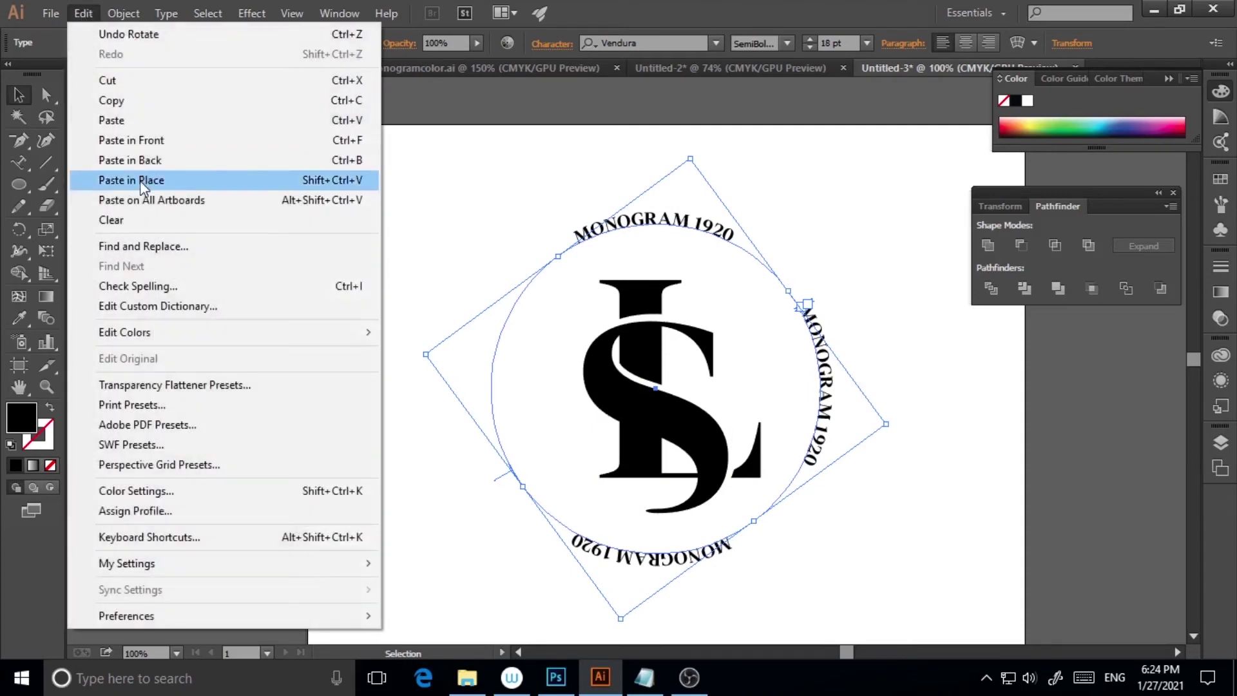
click(143, 181)
click(898, 427)
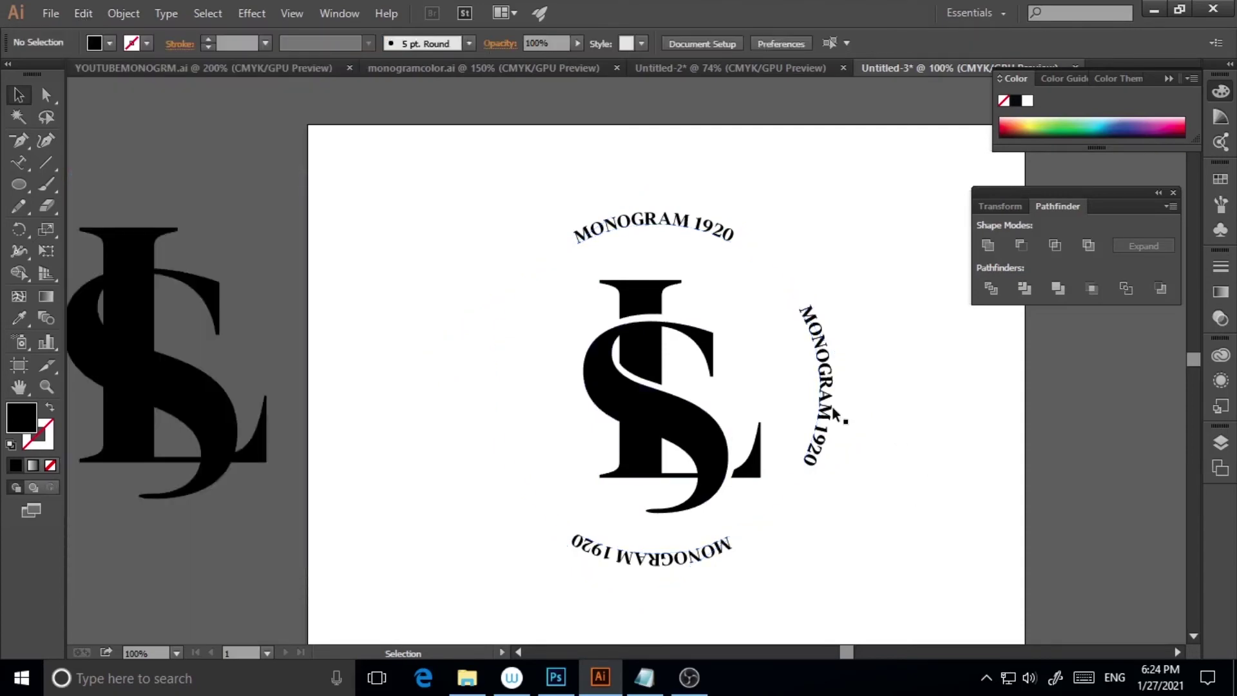
click(831, 410)
drag(896, 429, 413, 342)
click(931, 586)
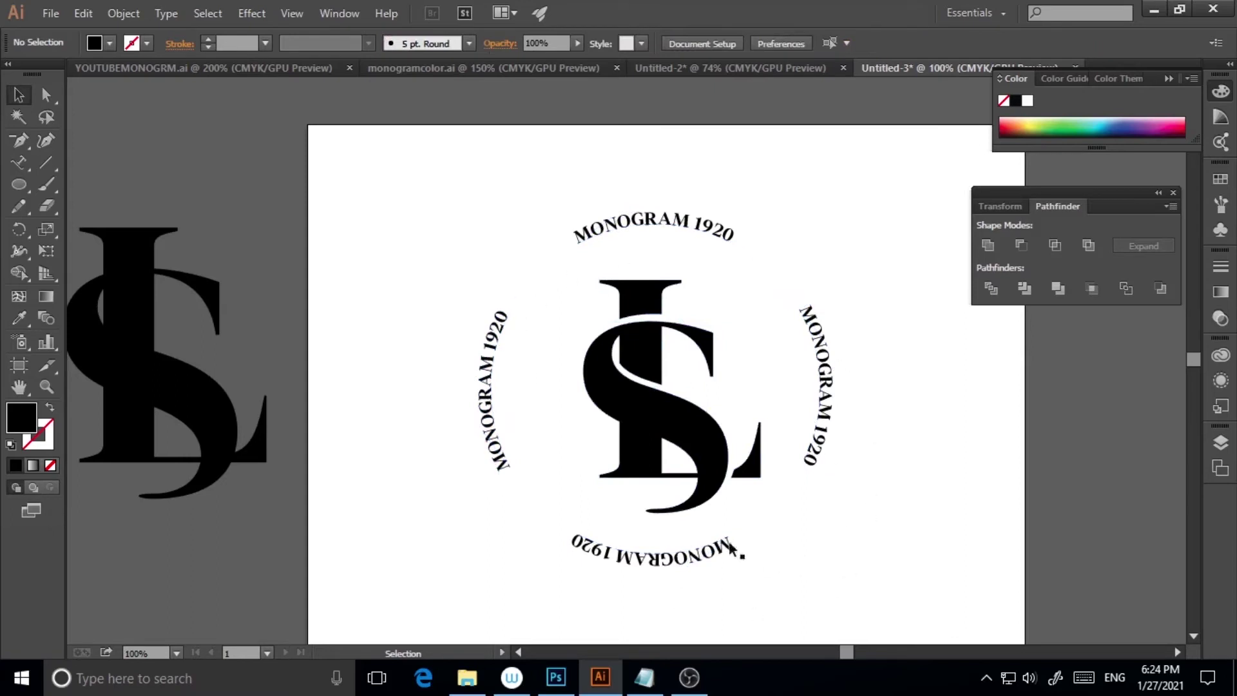
Step: Replace the curved text on the monogram's left side with "SAMPLE LOGO"
click(813, 451)
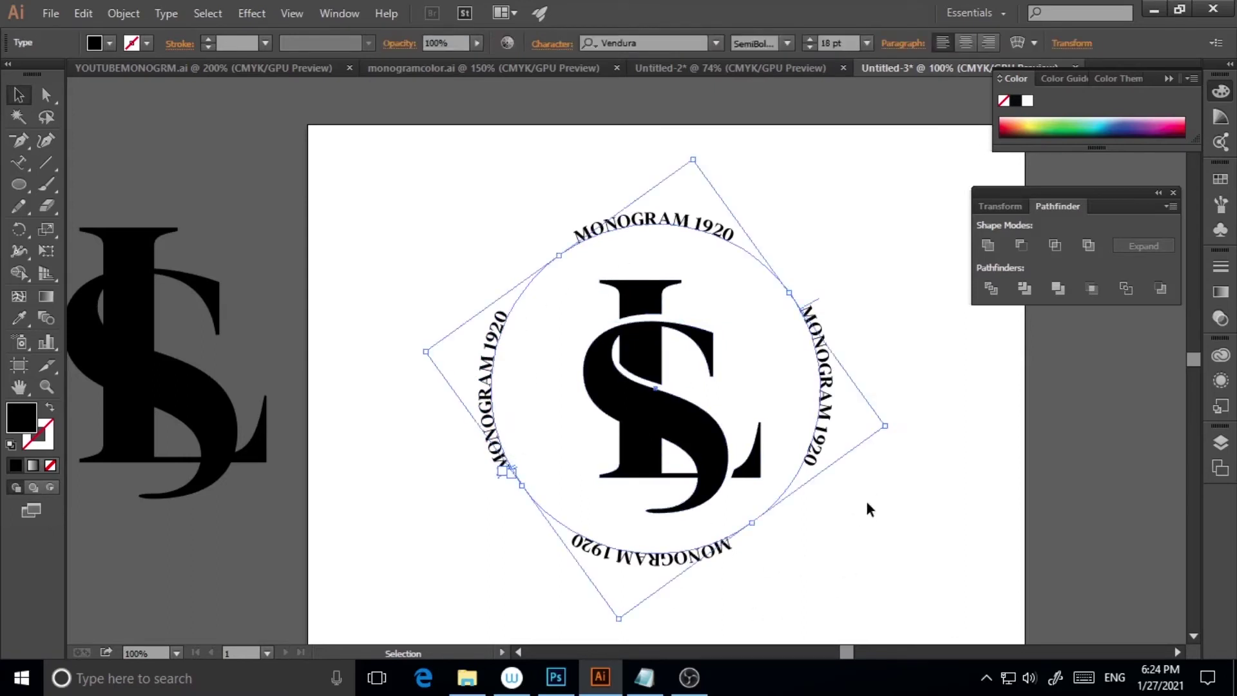
click(19, 162)
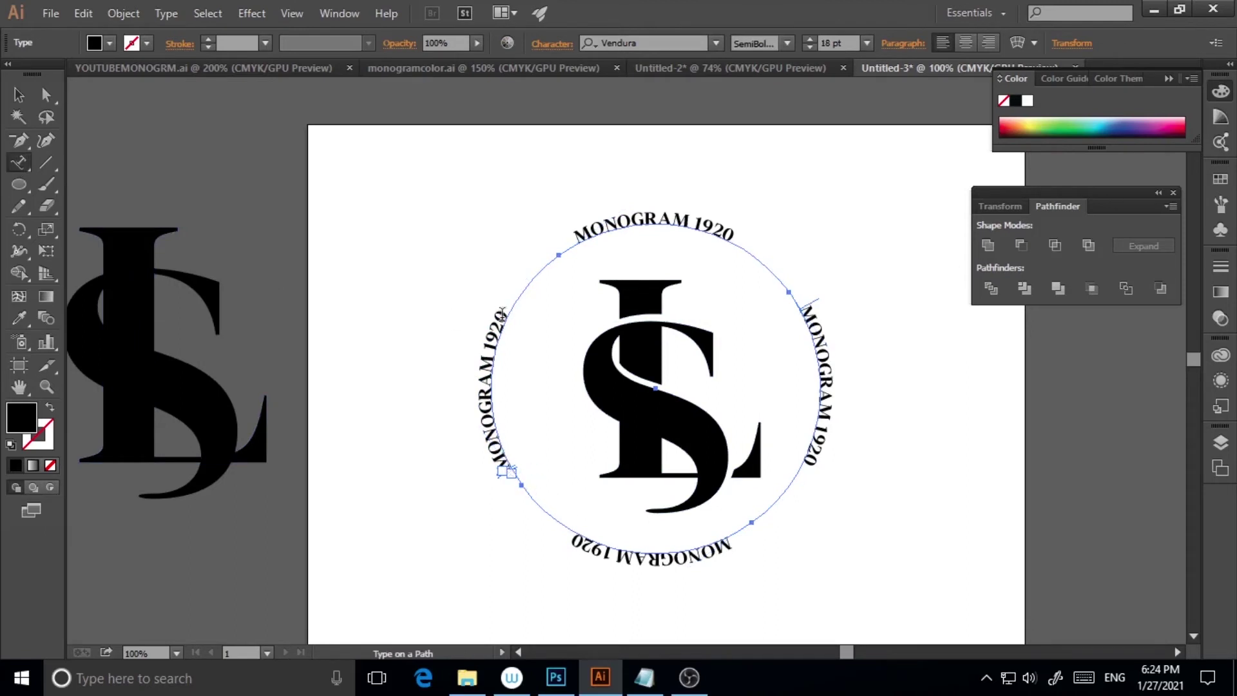
drag(502, 314, 509, 473)
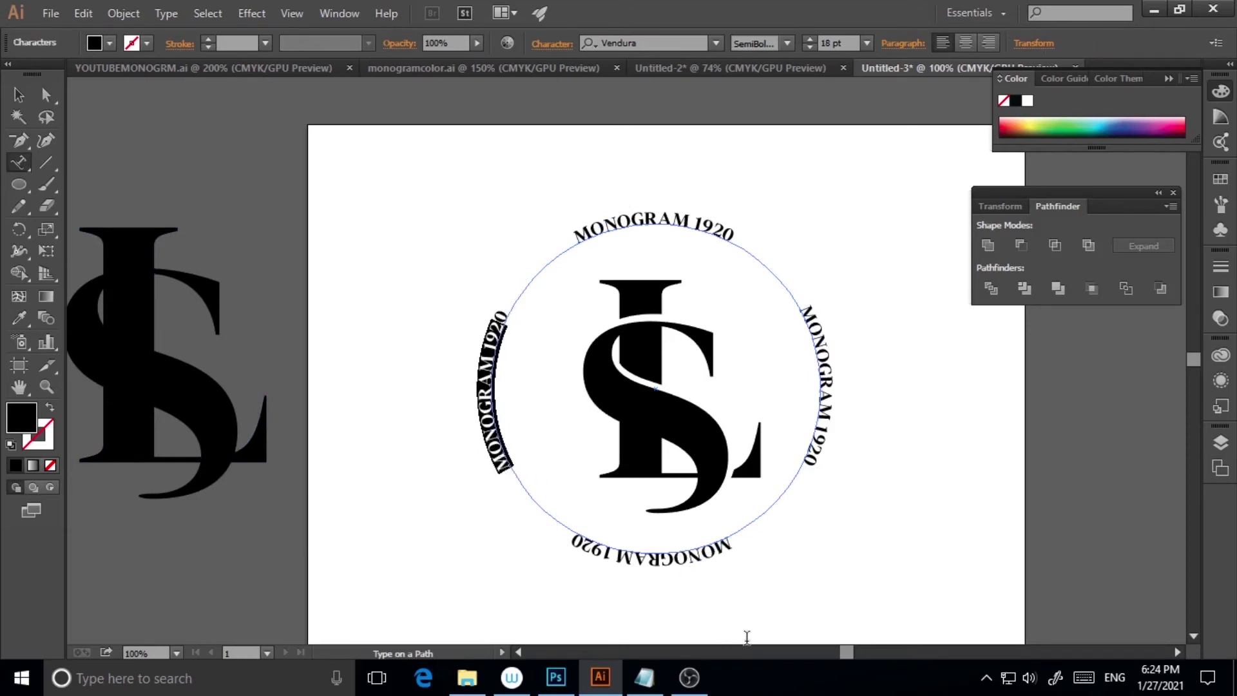
text(SAMO)
text(PLE)
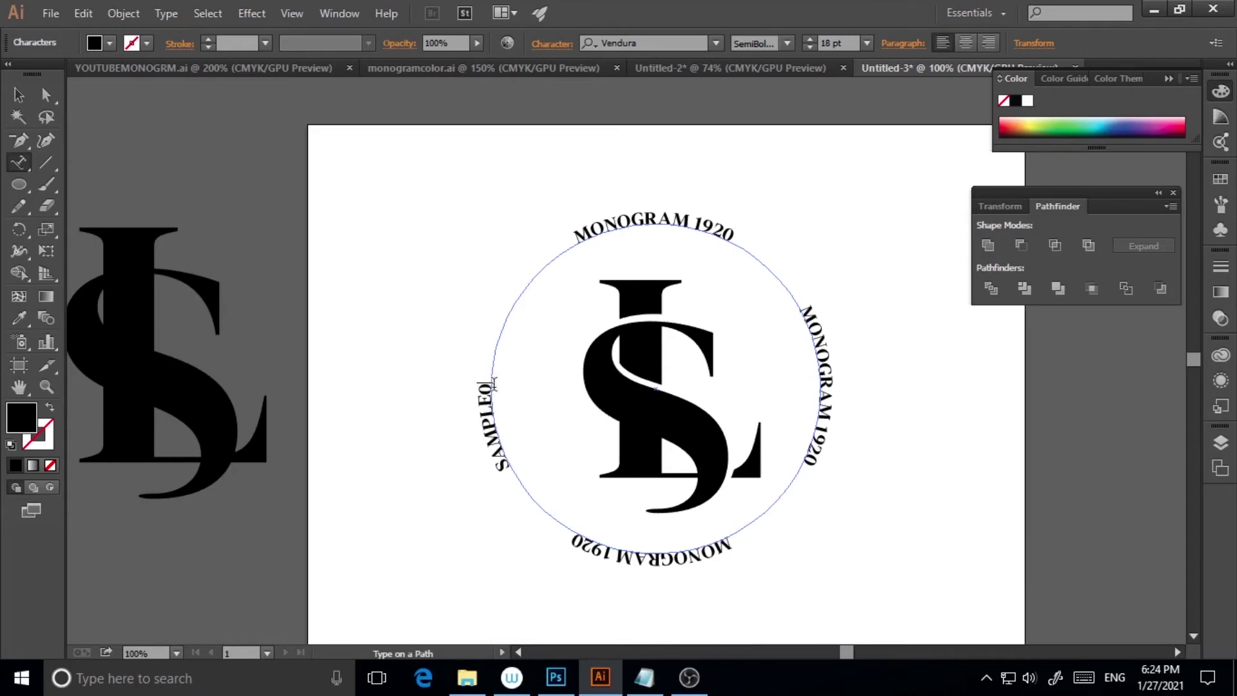
text(LOGO)
key(ctrl+shift+Left)
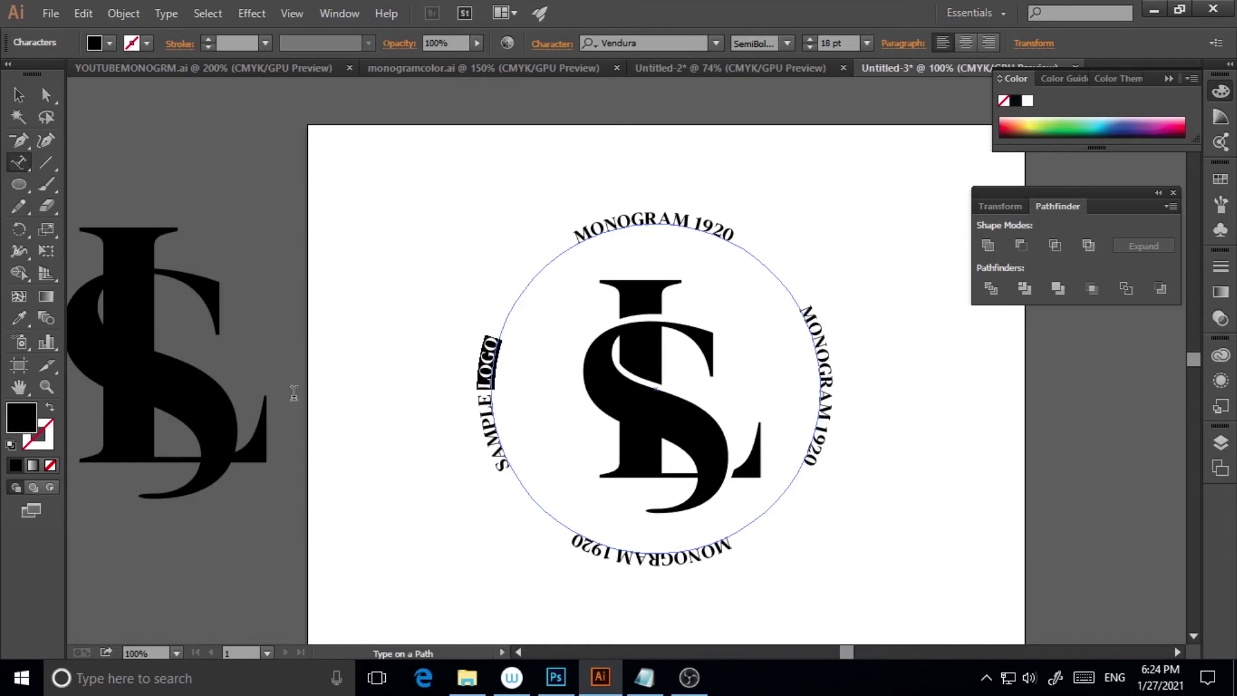
click(18, 95)
Step: Replace the curved text on the monogram's right side with "SAMPLE LOGO" and deselect it
click(837, 423)
click(825, 398)
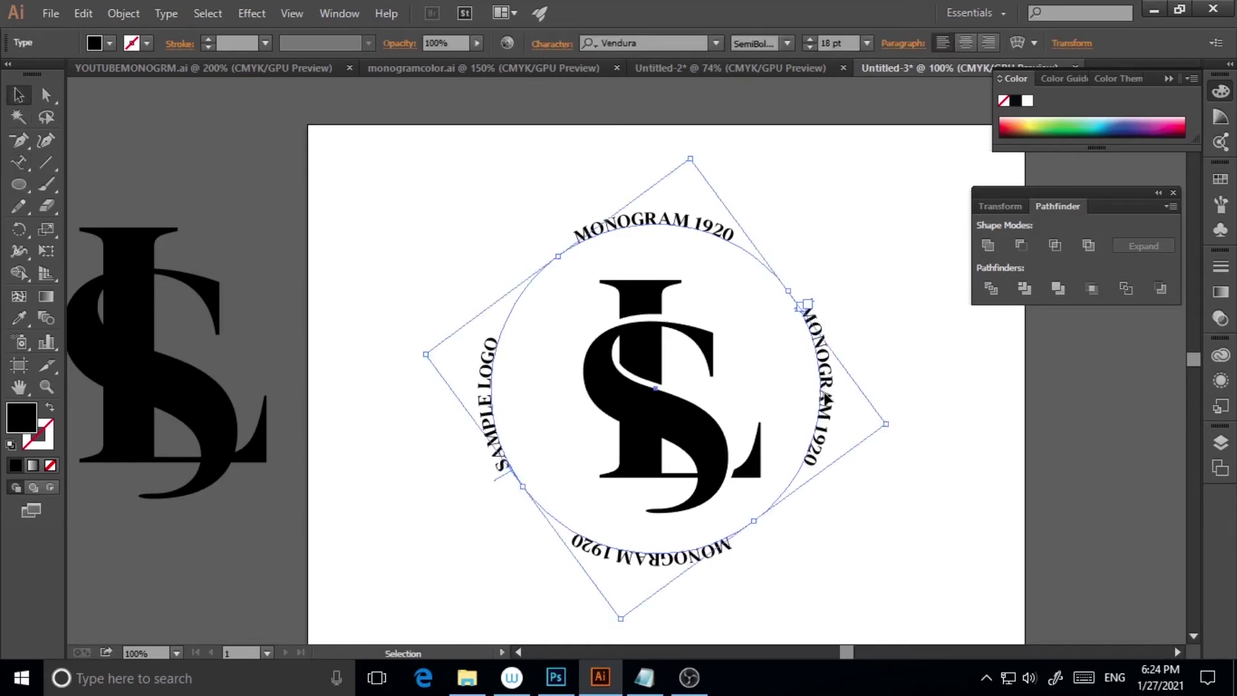
click(19, 162)
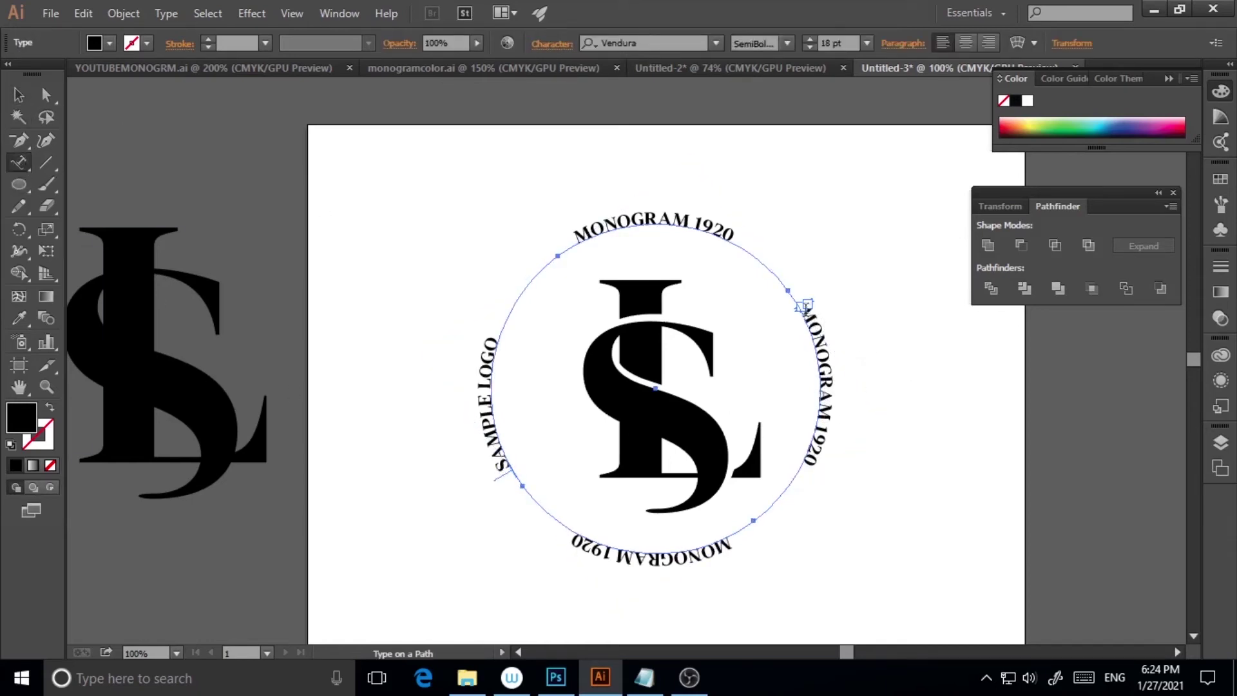
drag(805, 306, 804, 470)
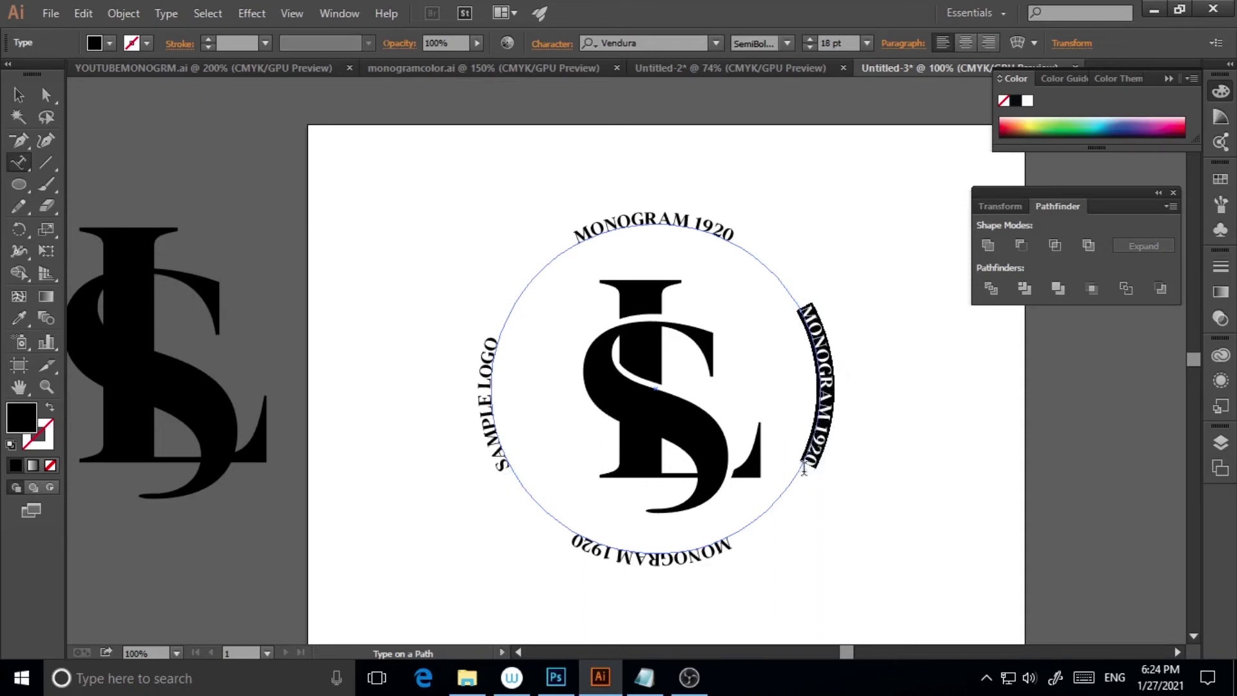
text(SAMPLE)
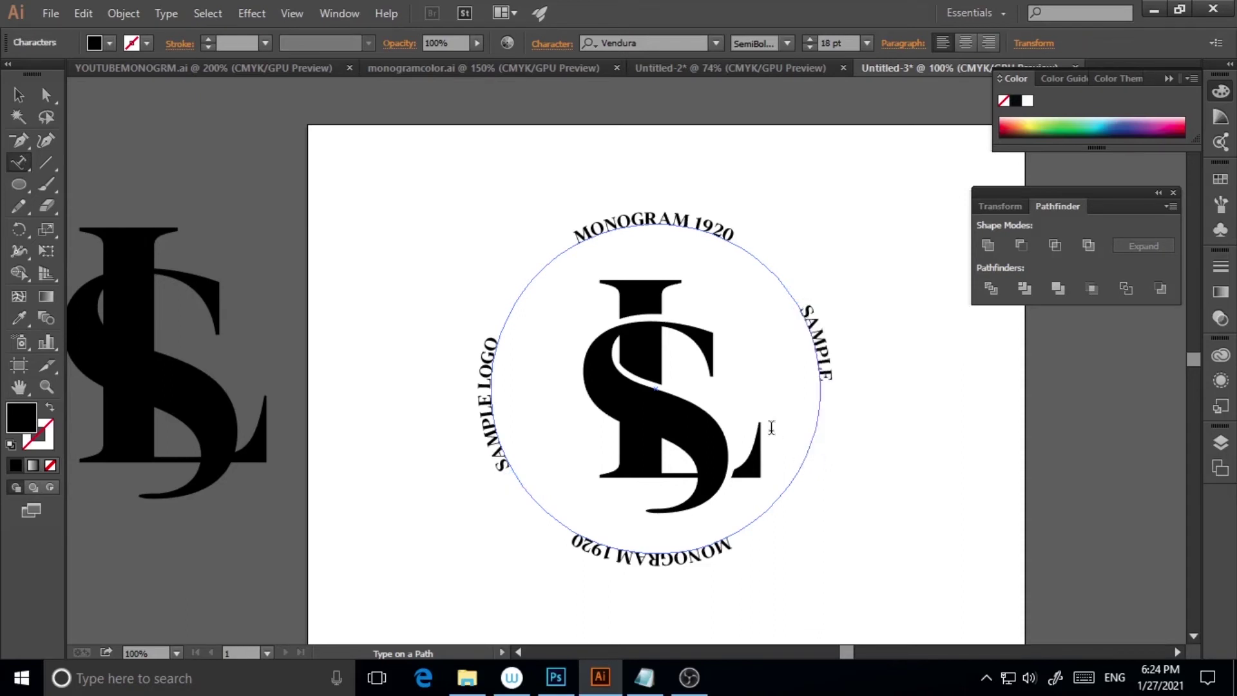
text( LOGO)
click(18, 94)
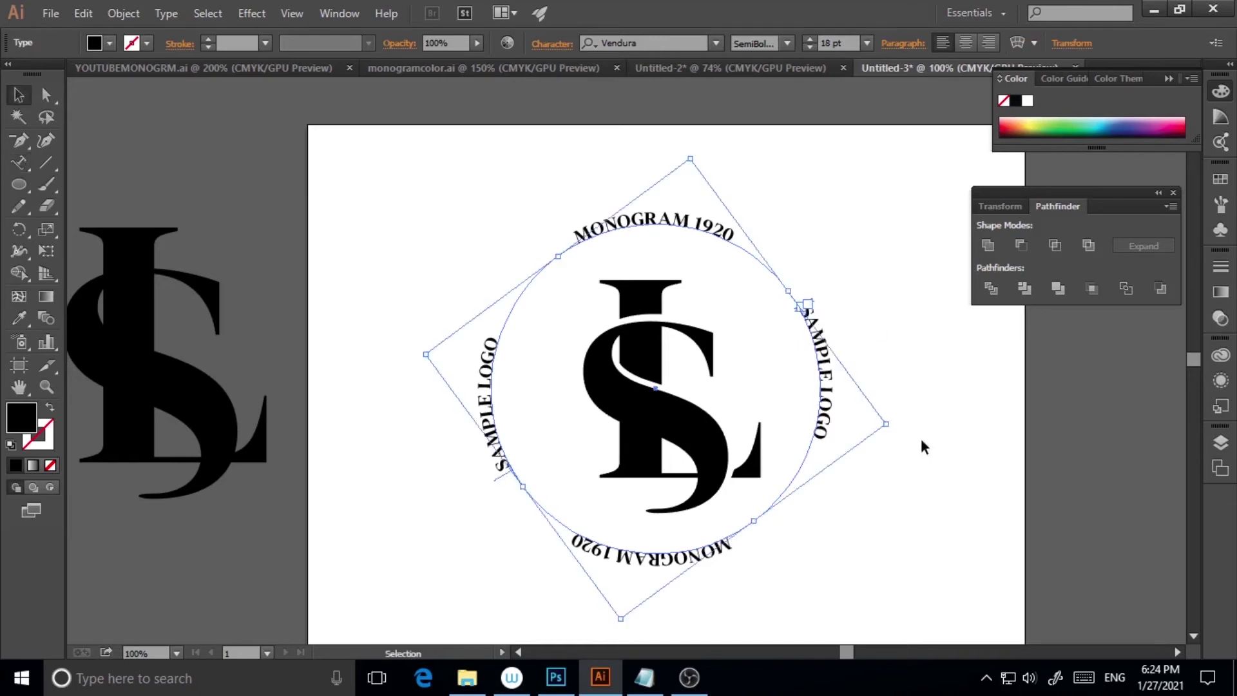
click(869, 590)
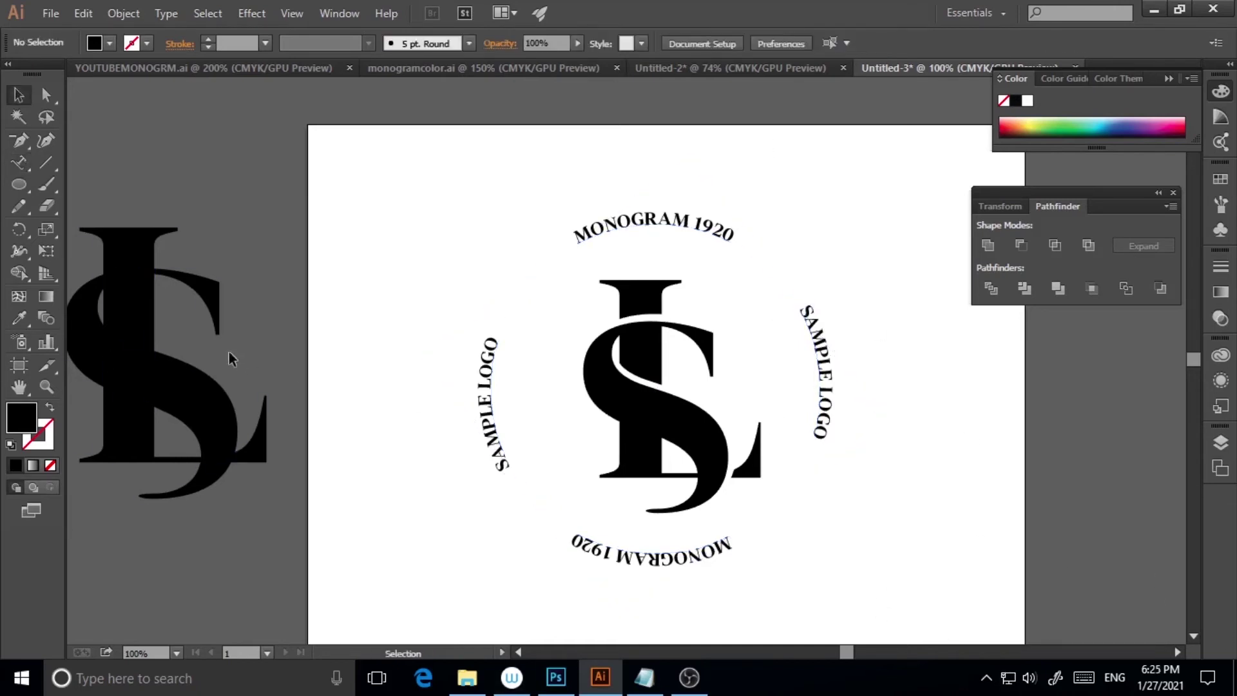
Step: Examine the curved texts around the monogram up close, with the upper "MONOGRAM 1920" text and its circular path selected
click(37, 381)
click(729, 326)
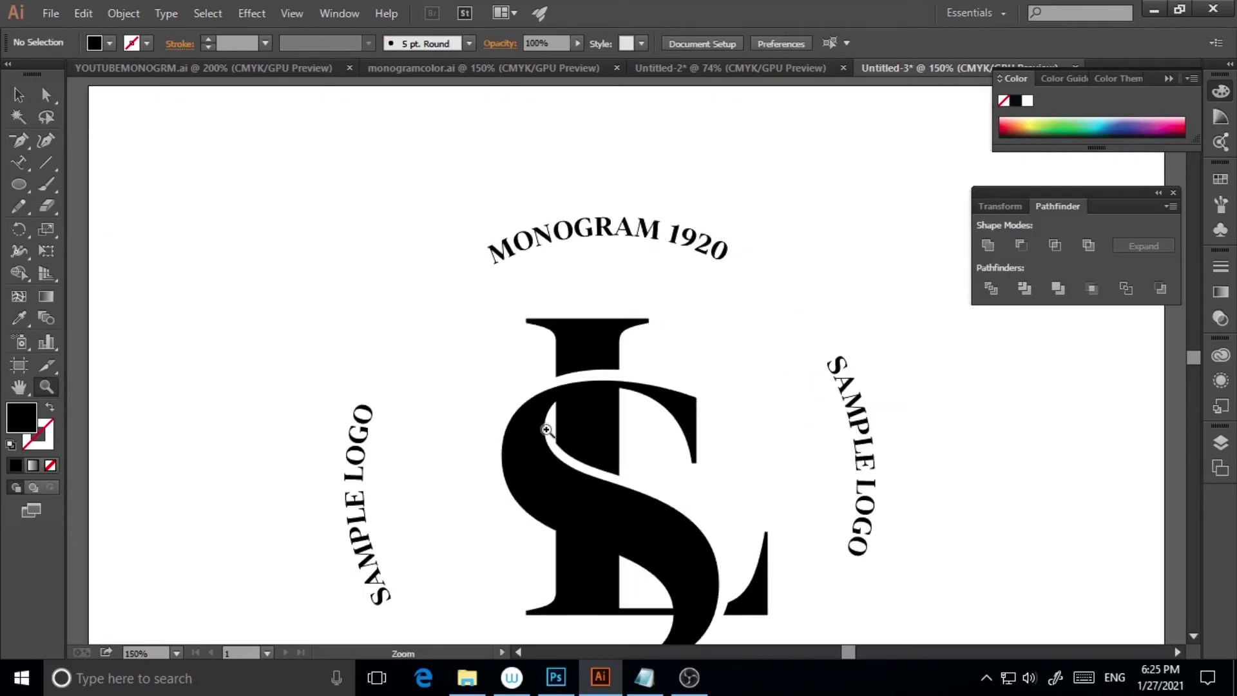
scroll(814, 370, down, 3)
click(19, 95)
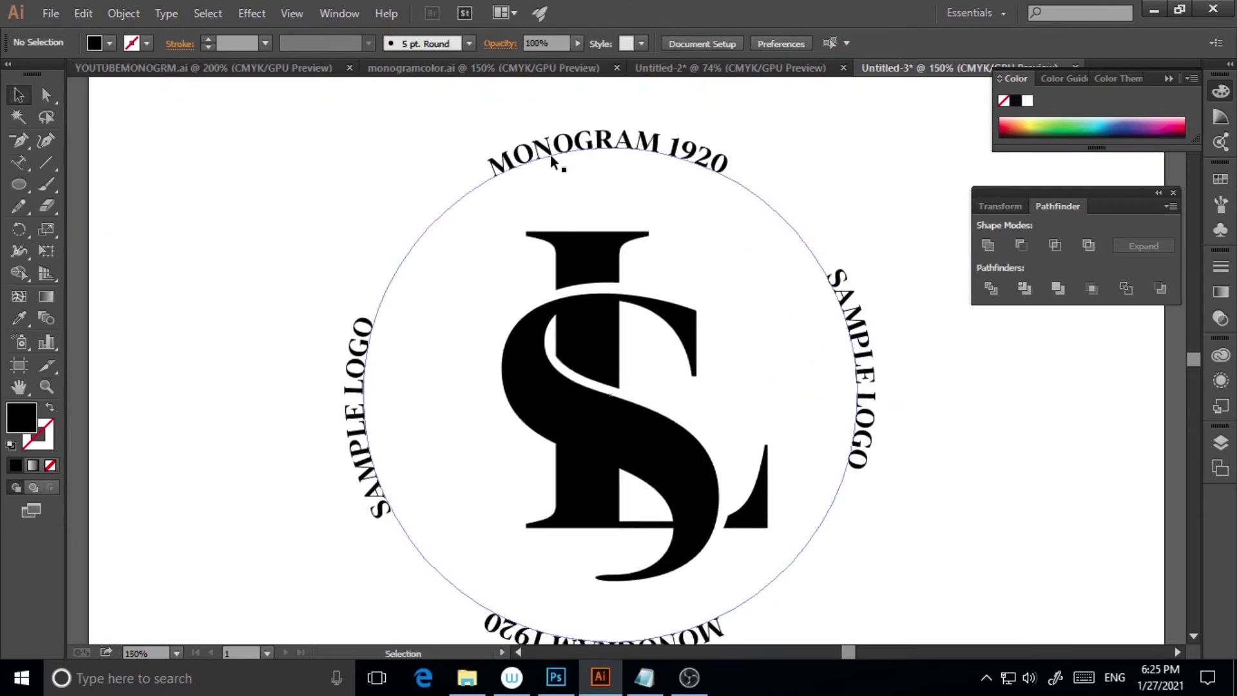
click(564, 152)
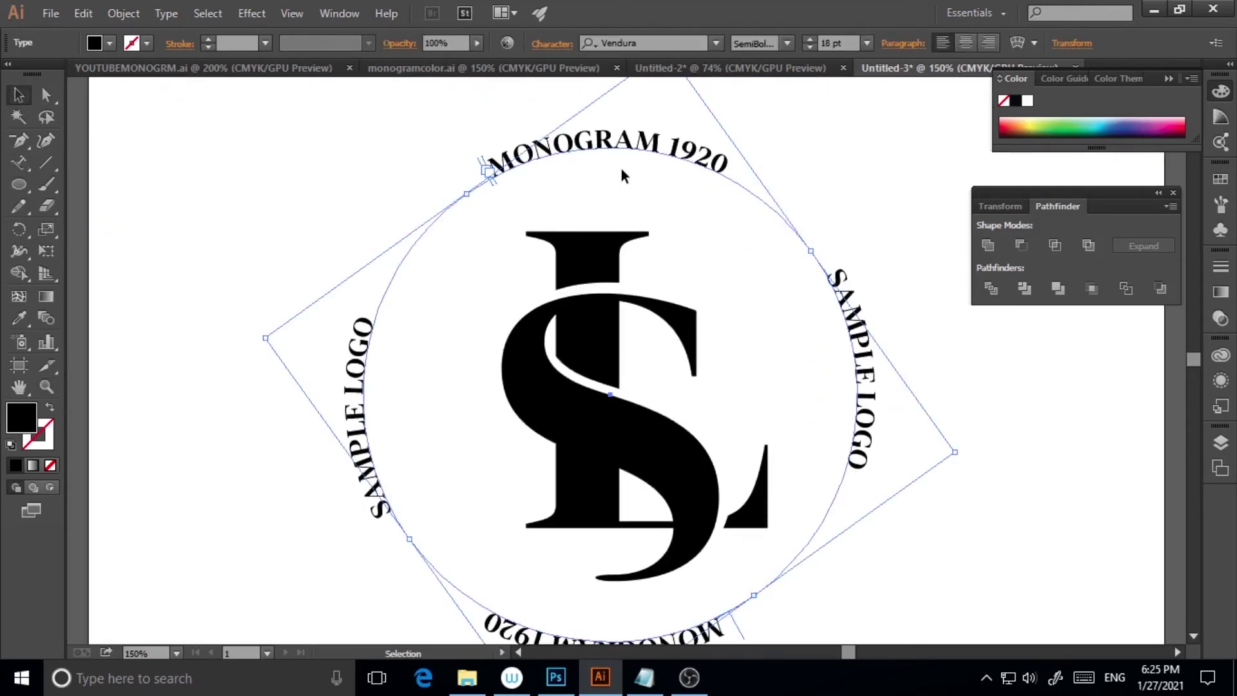
scroll(774, 412, down, 1)
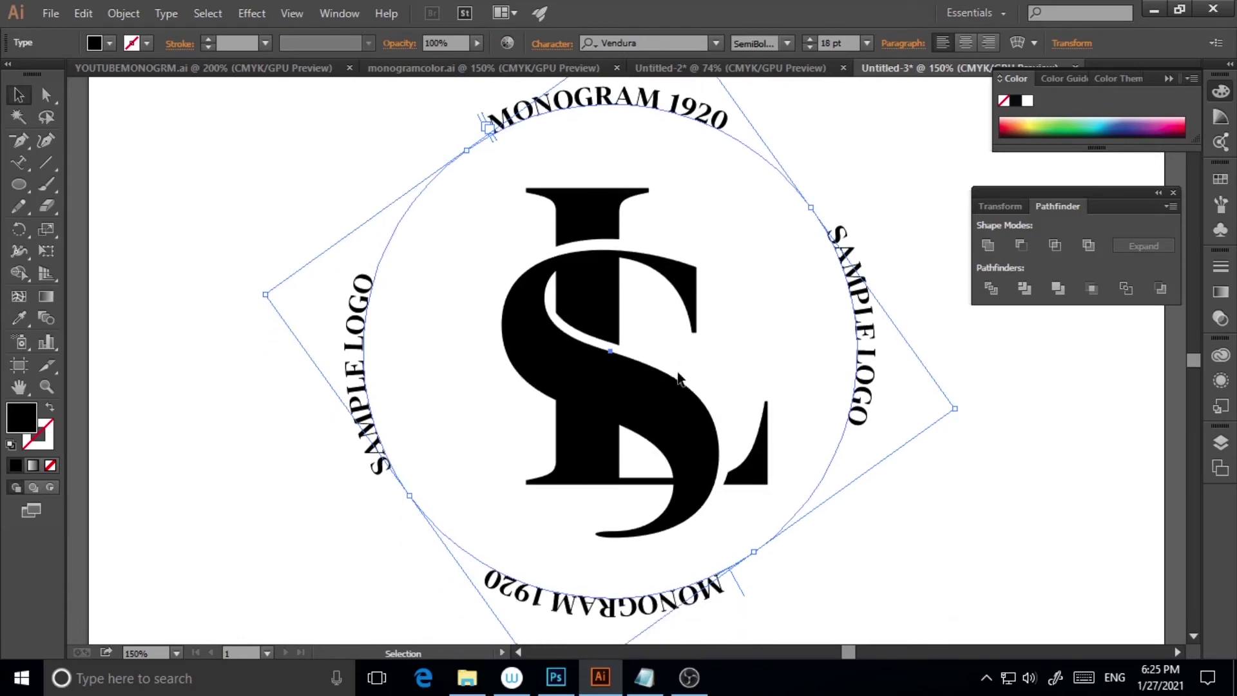
scroll(652, 380, up, 2)
click(40, 385)
click(745, 254)
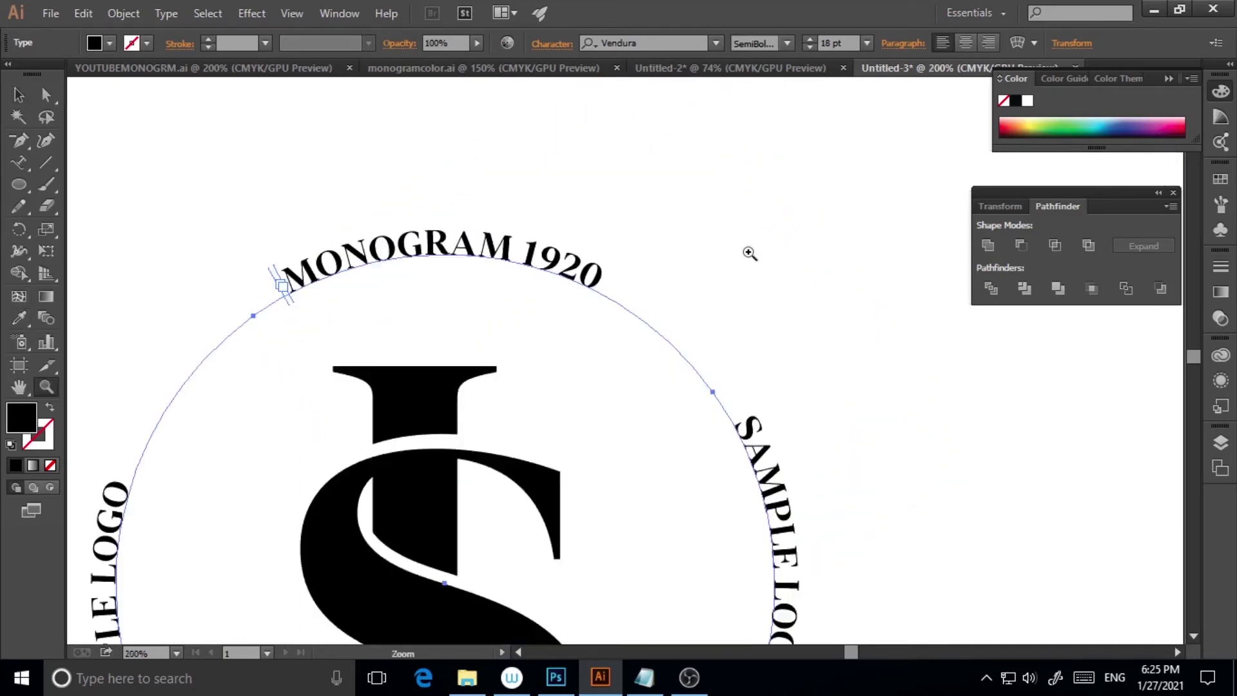
scroll(663, 331, down, 4)
scroll(676, 314, down, 1)
scroll(685, 312, up, 1)
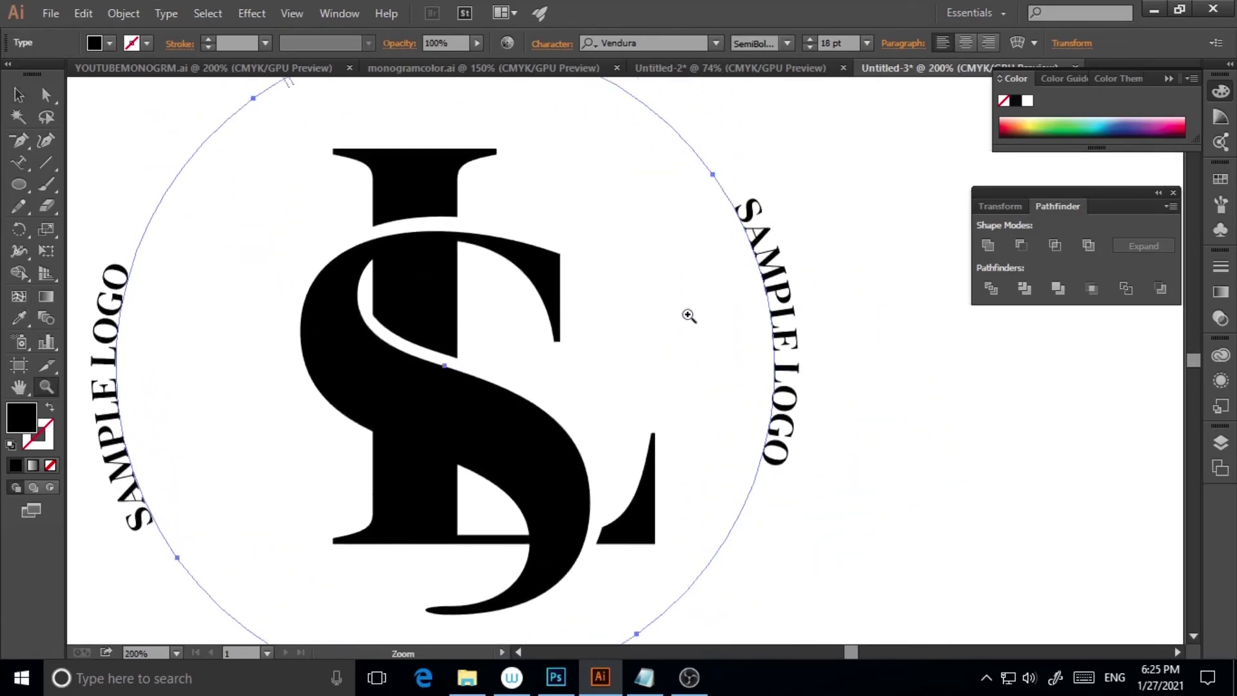
scroll(694, 313, down, 1)
scroll(698, 314, up, 2)
scroll(709, 321, down, 2)
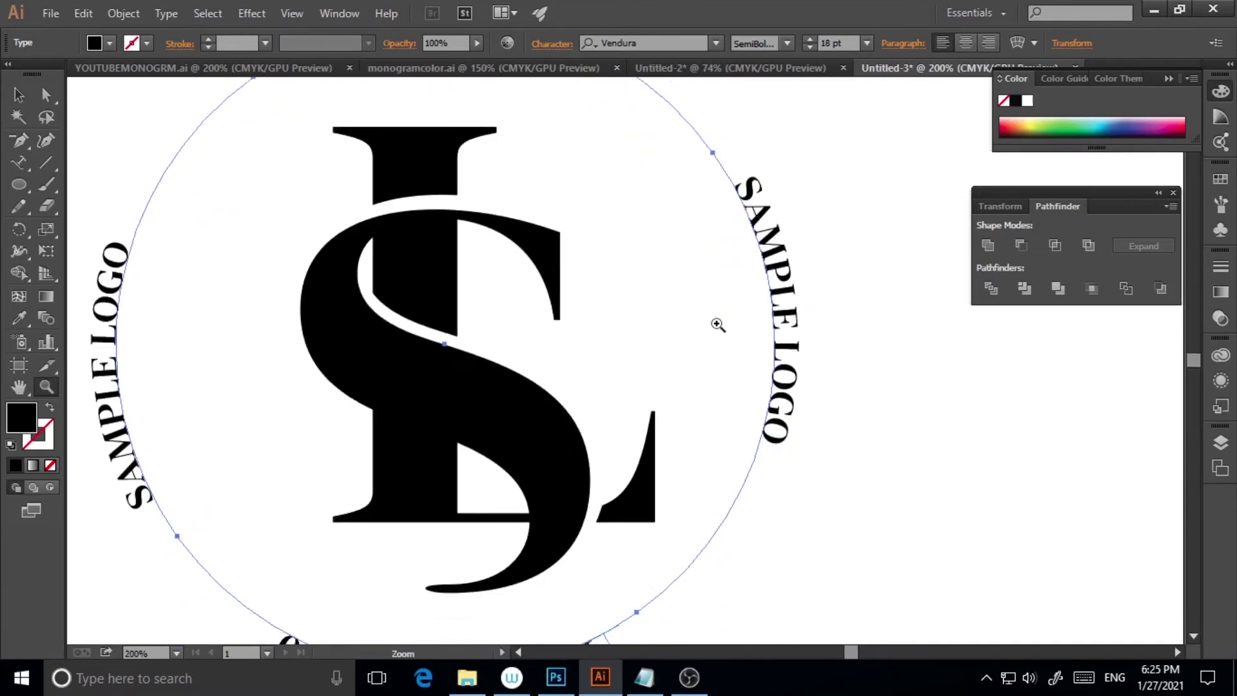
scroll(700, 472, up, 2)
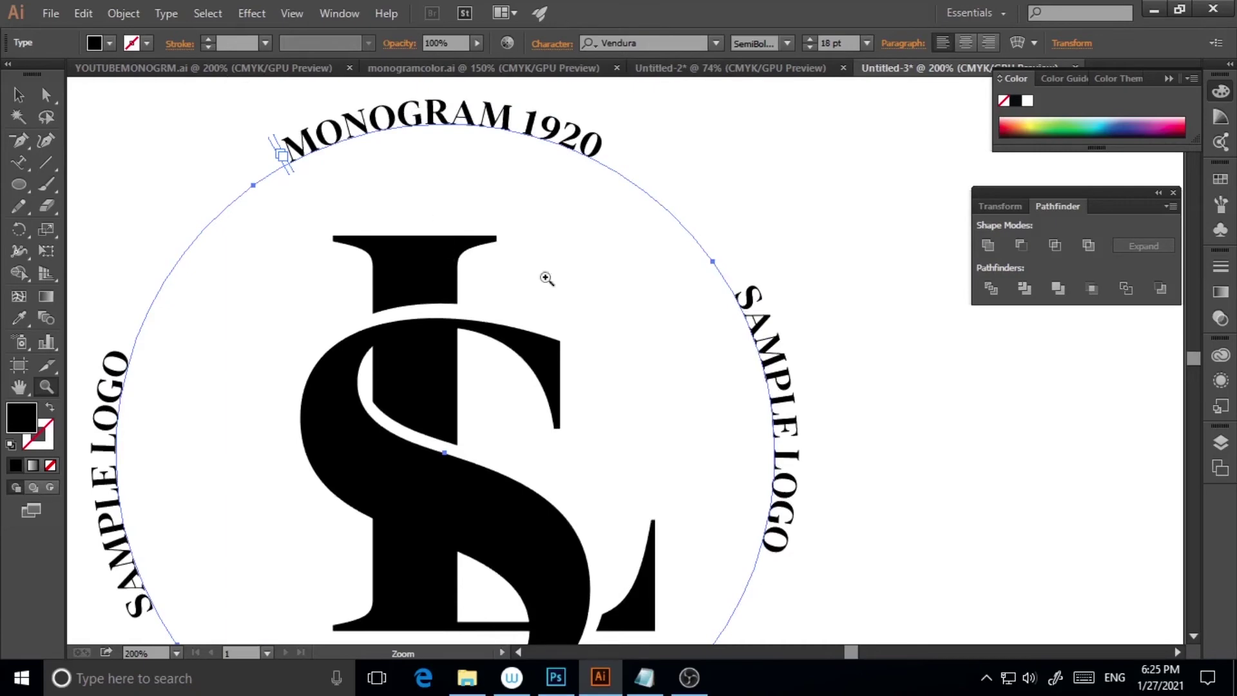
scroll(872, 464, down, 1)
key(ctrl+minus)
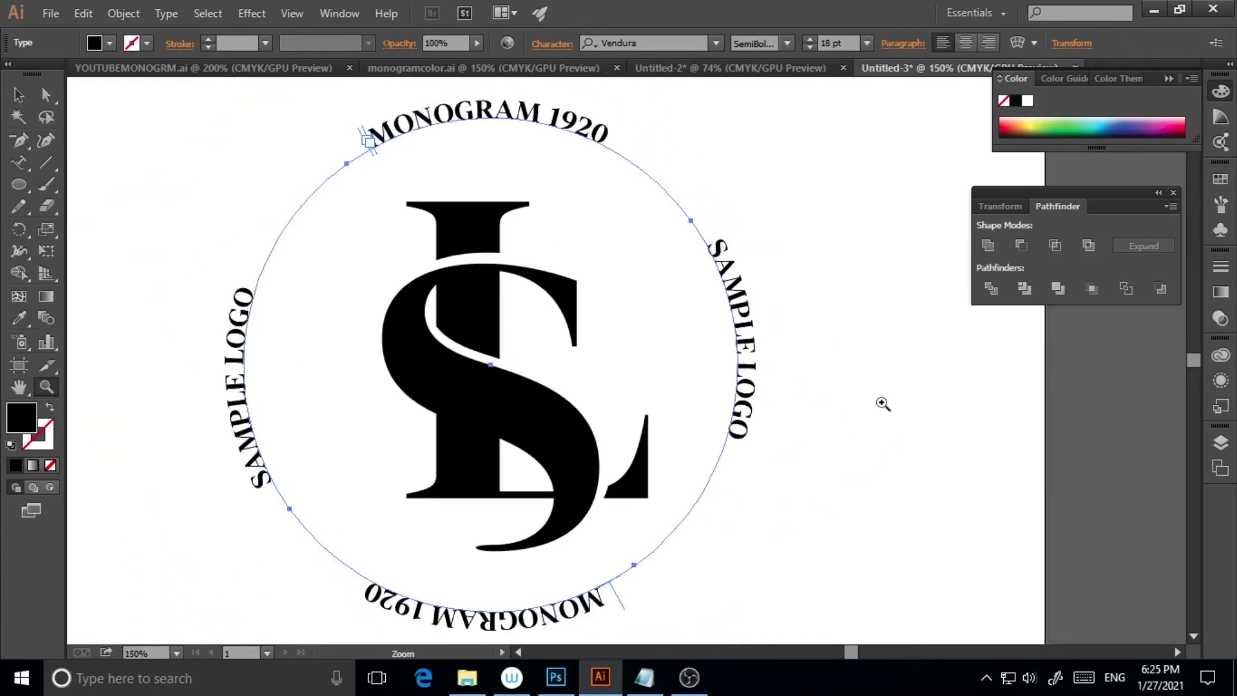
Step: Try to flip the upper "MONOGRAM 1920" text to the inside of its circular path and rotate it to the bottom
click(49, 98)
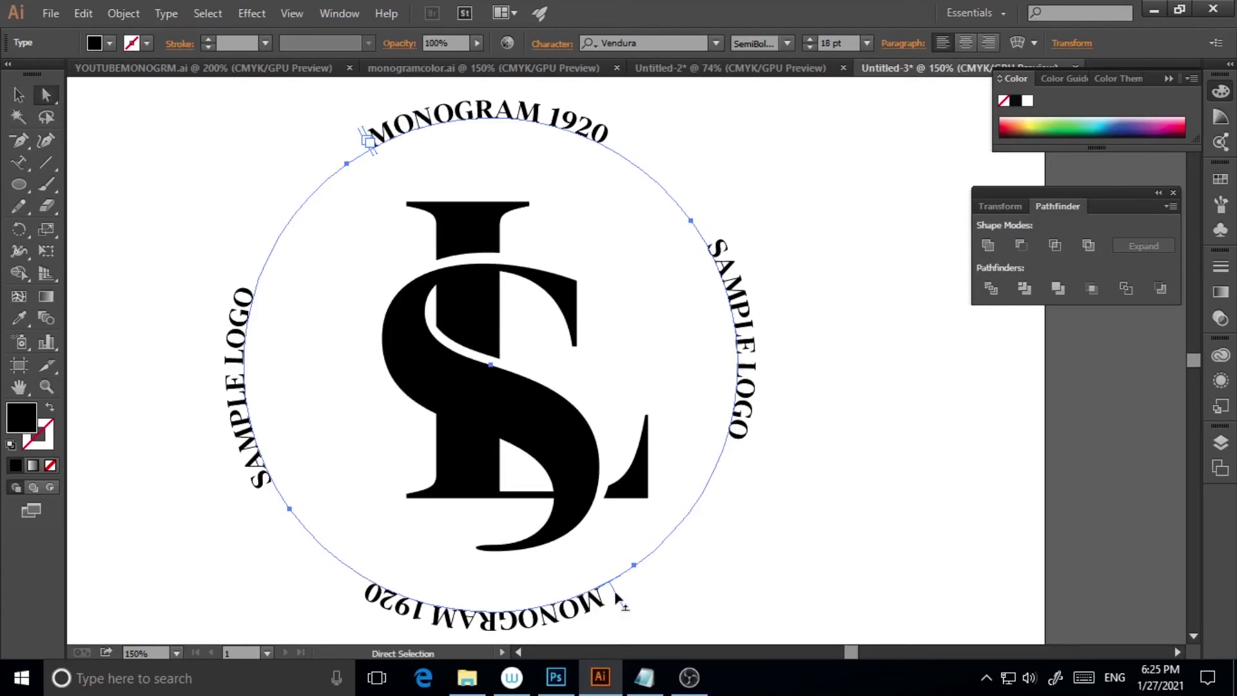
drag(613, 587, 610, 564)
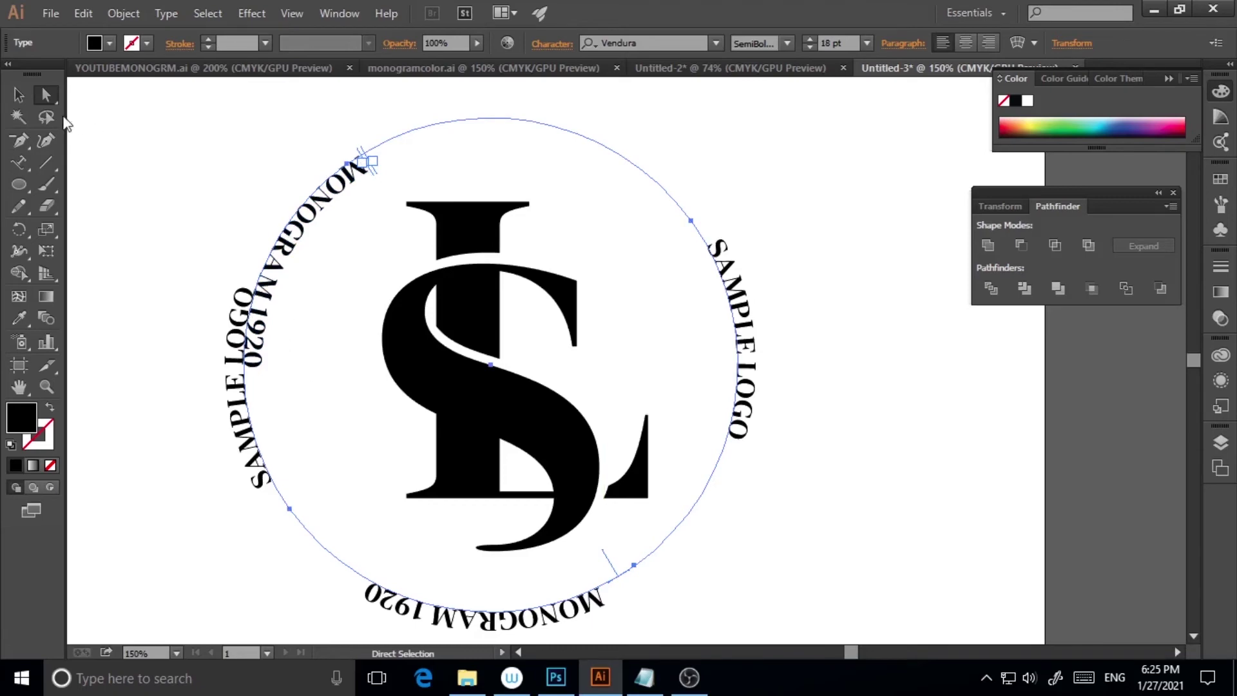
key(v)
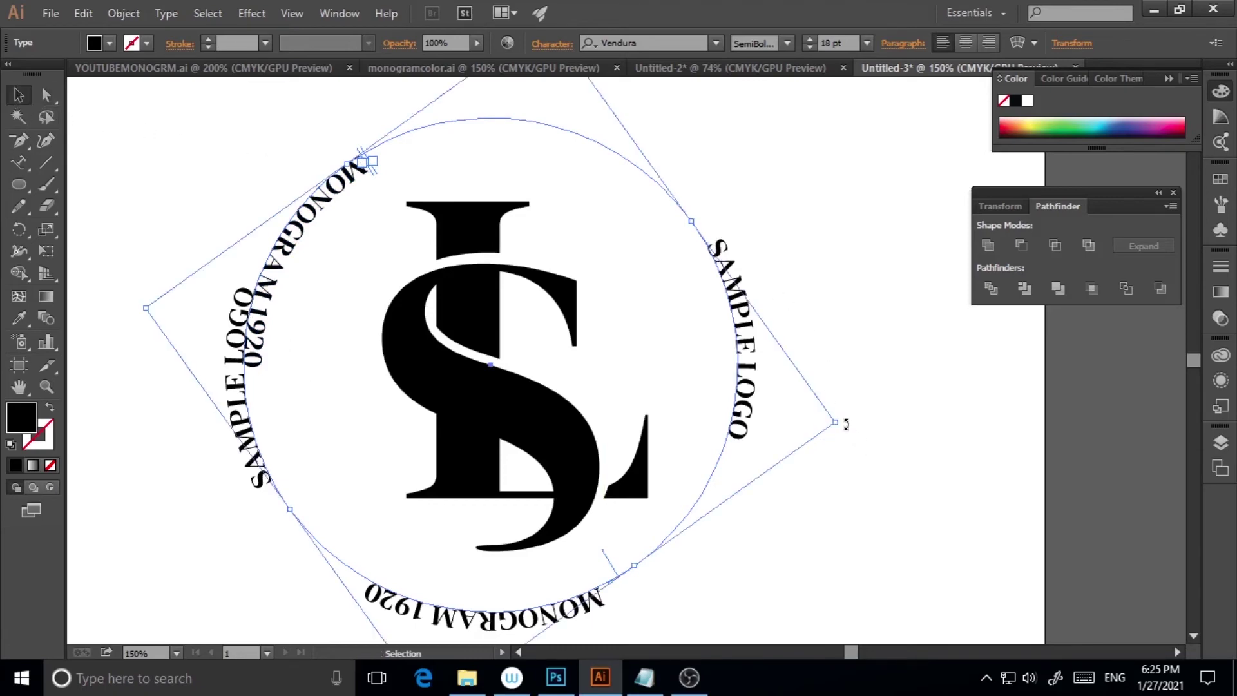
drag(846, 424, 406, 138)
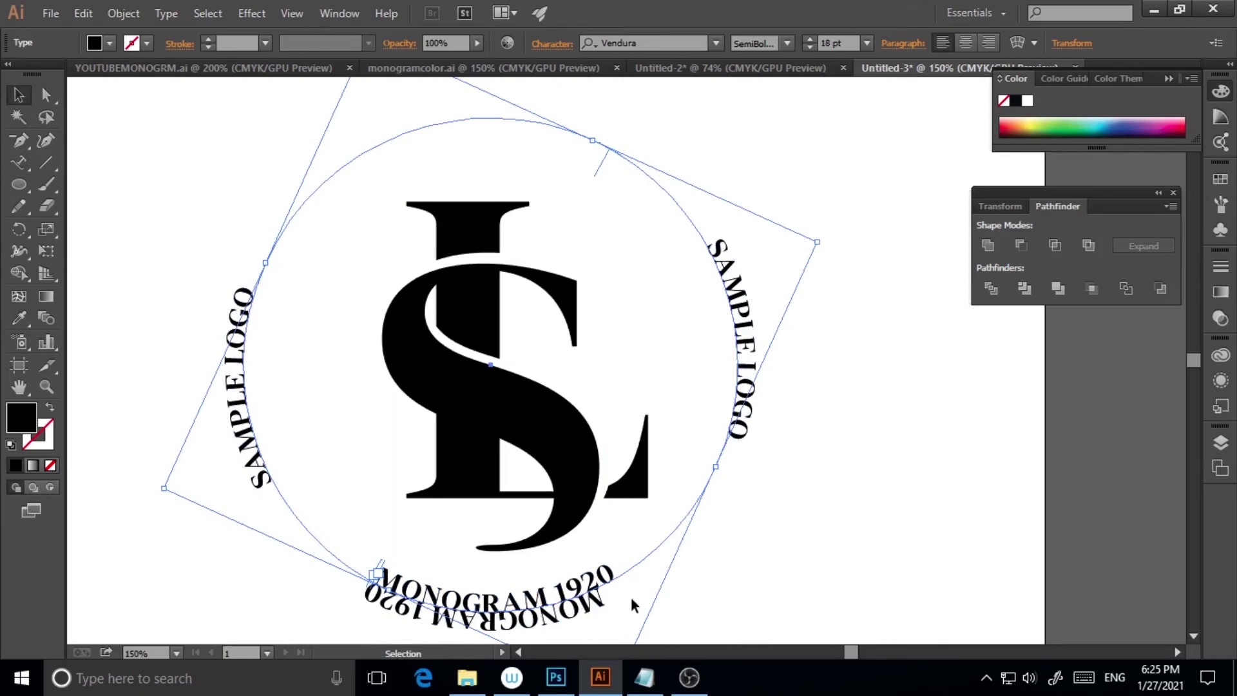
Step: Undo the flip and rotation of the "MONOGRAM 1920" text, returning to the state with nothing selected
key(ctrl+z)
key(ctrl+z)
key(ctrl+z)
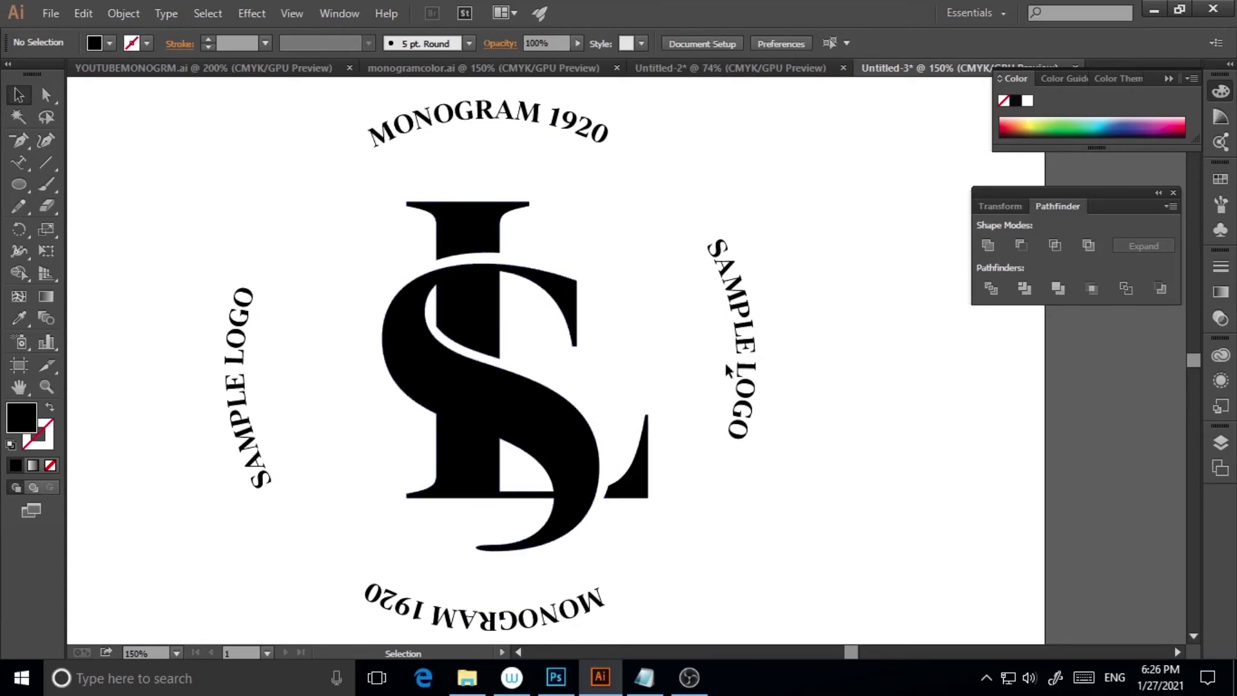
Step: Show the rulers and place a horizontal and a vertical guide crossing near the monogram's centre
key(ctrl+minus)
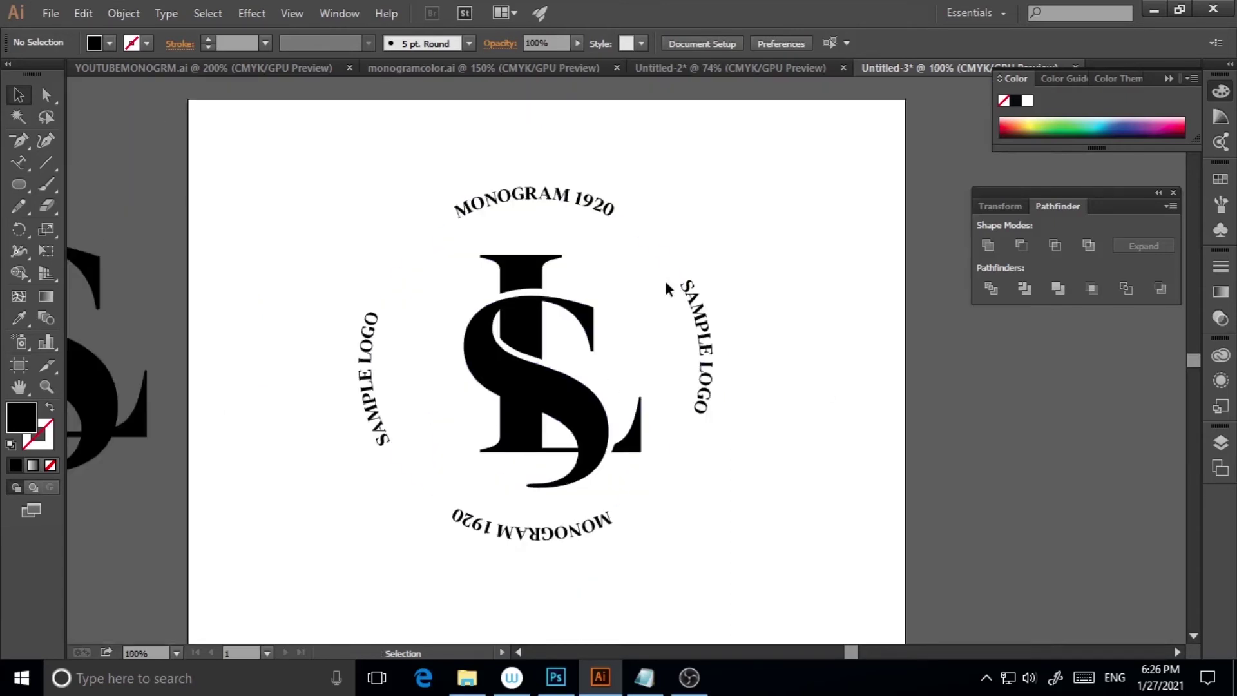
click(19, 185)
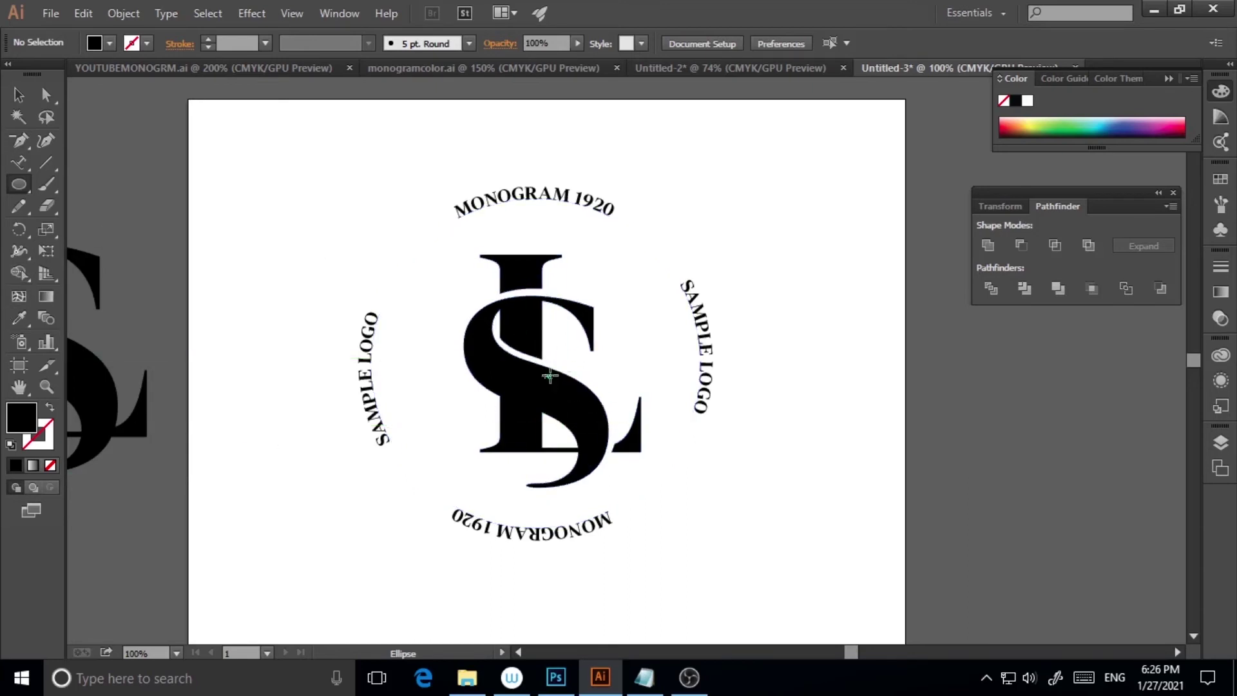
key(ctrl)
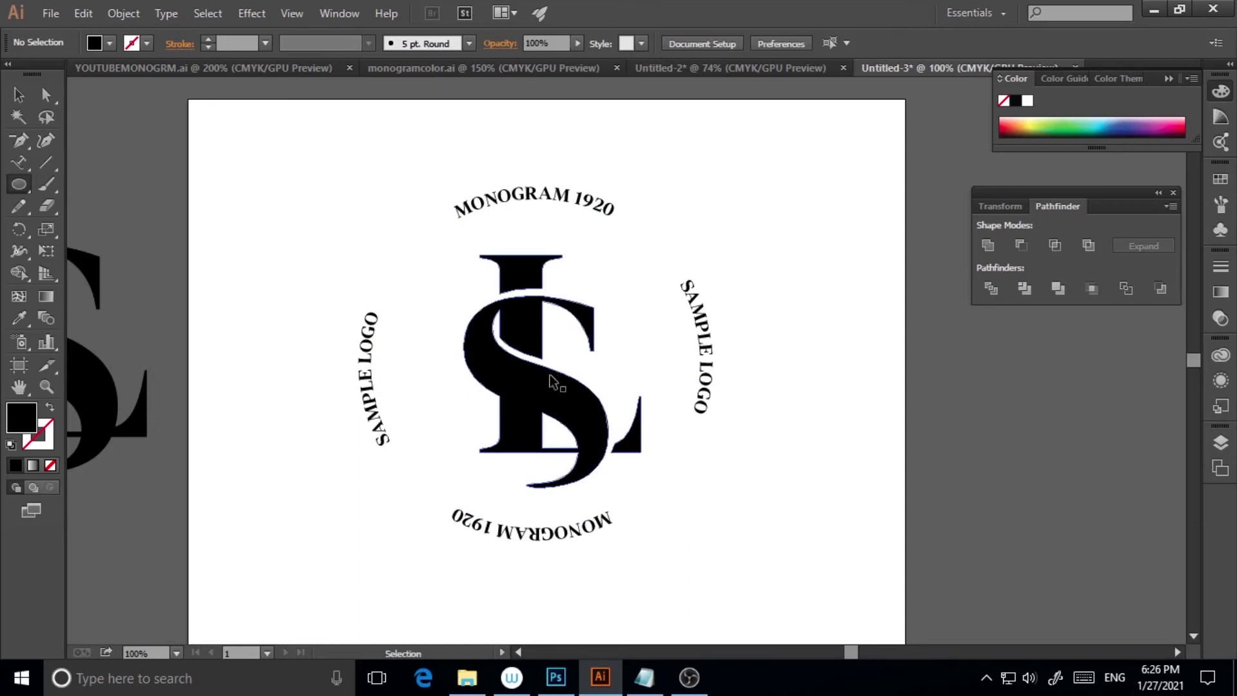
key(ctrl+r)
click(28, 101)
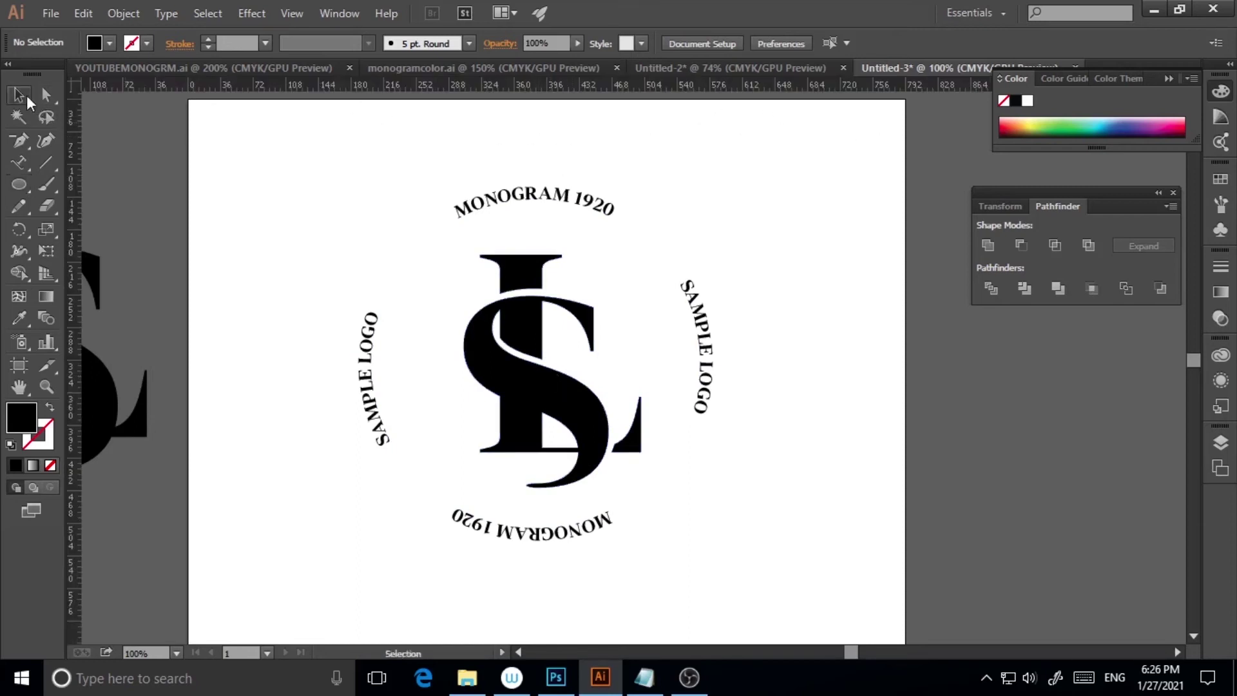
drag(623, 94, 632, 361)
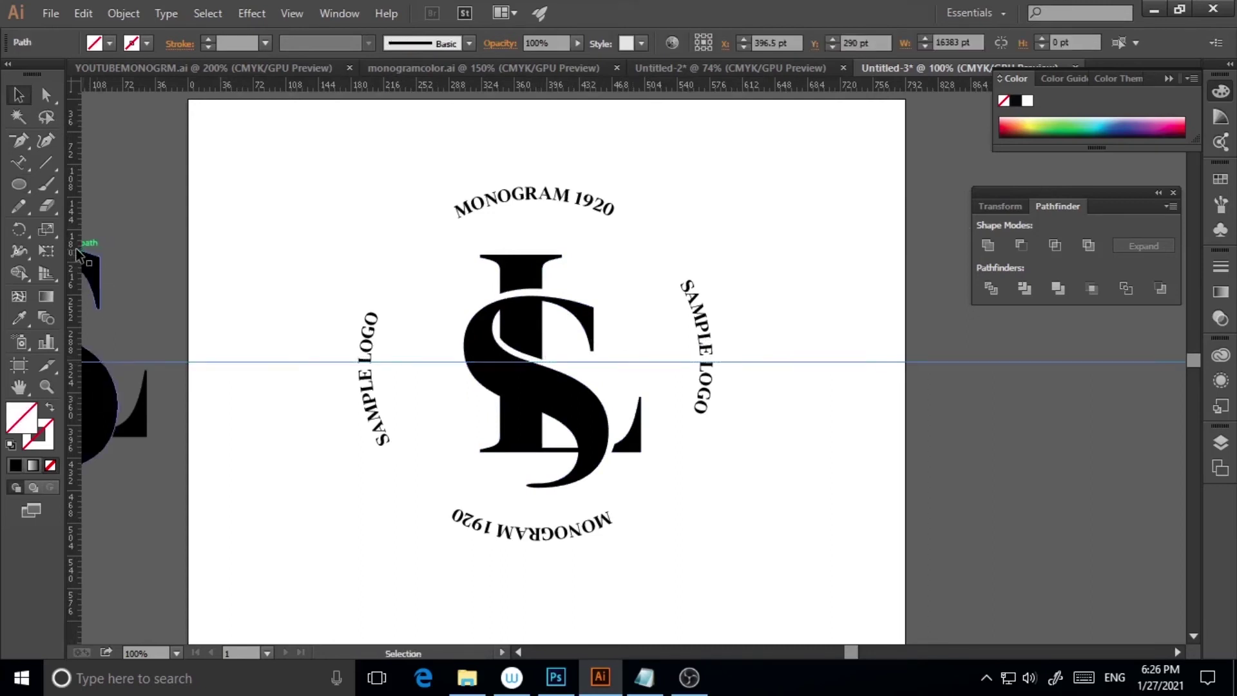
drag(76, 249, 536, 346)
Step: Move the horizontal guide down to Y 297 pt and lock the guides
drag(815, 360, 814, 368)
right_click(826, 500)
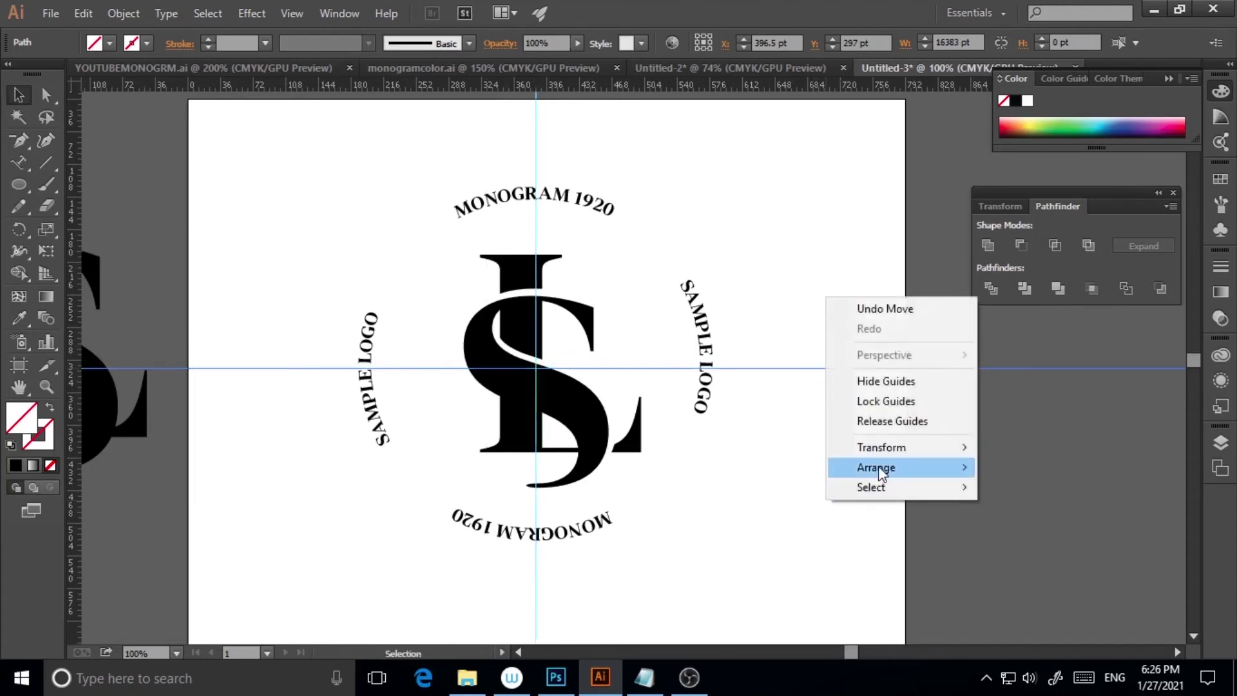
click(867, 401)
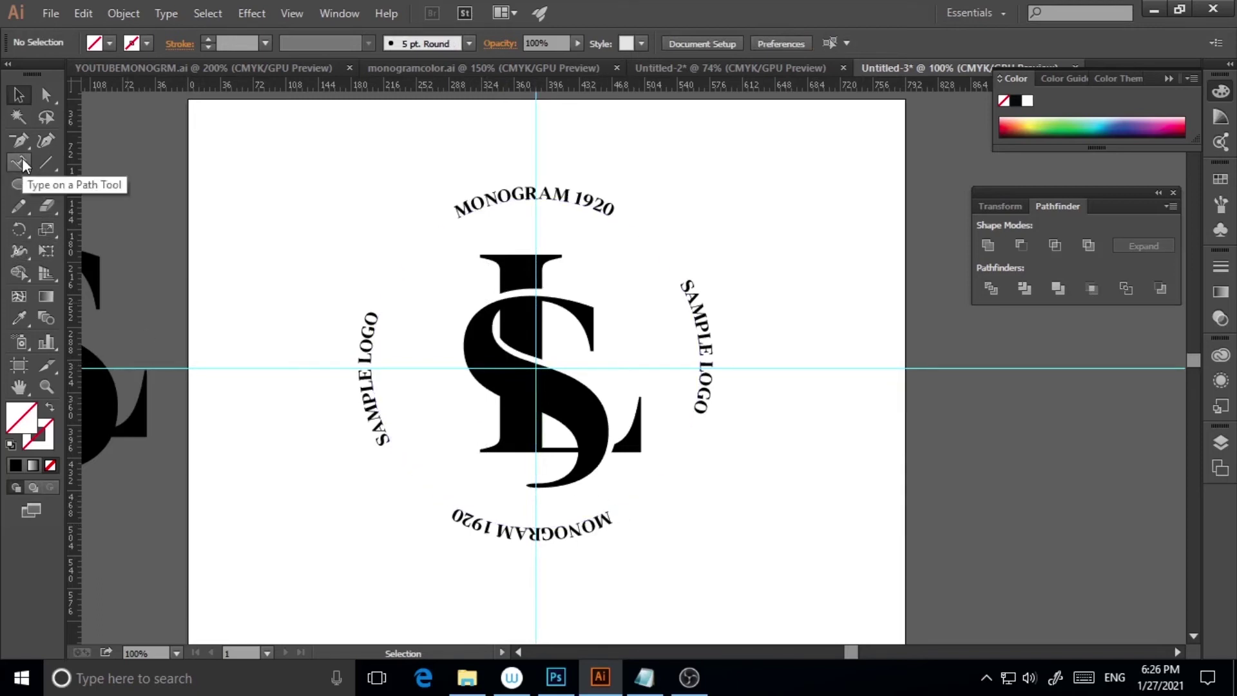
Step: Draw a circle about 328 pt in diameter centred on the guides' intersection and give it a black stroke
click(17, 185)
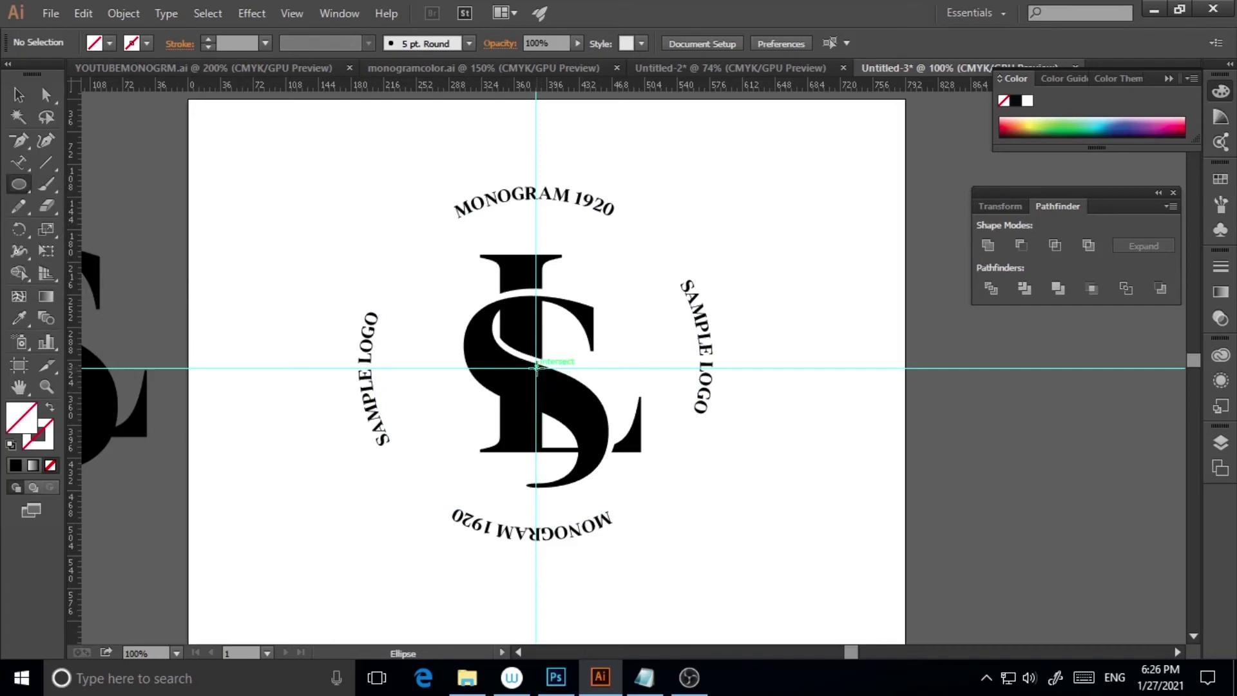
drag(536, 367, 678, 517)
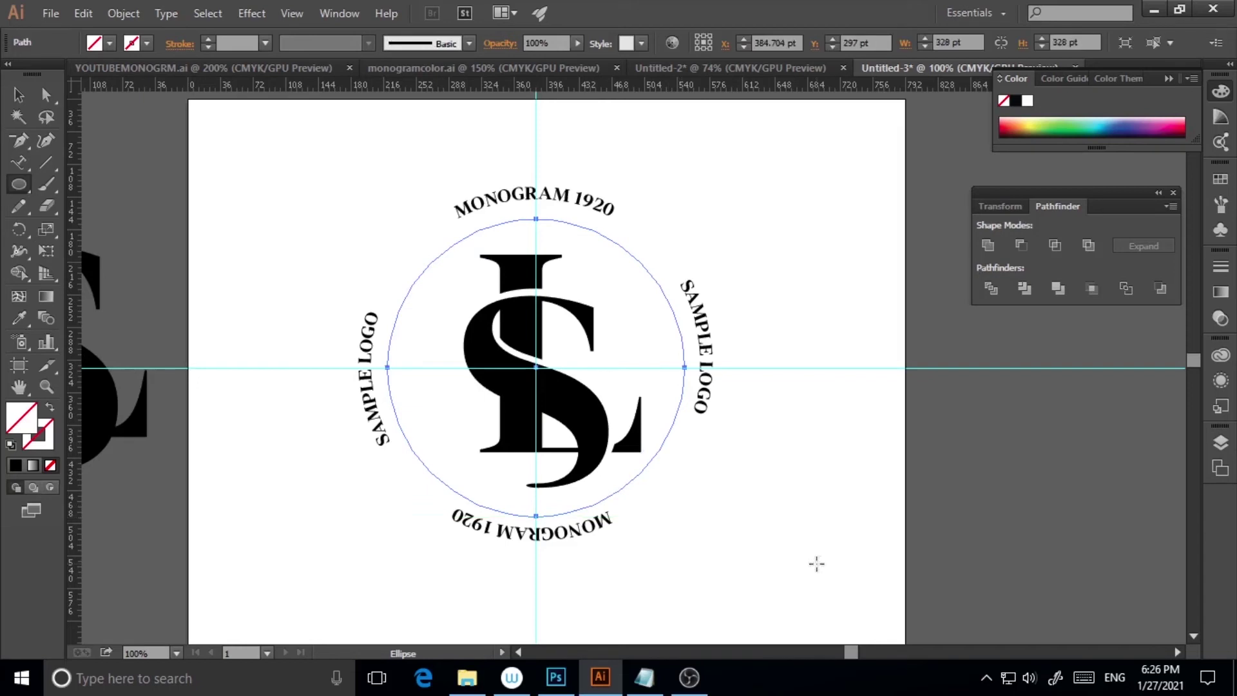
key(v)
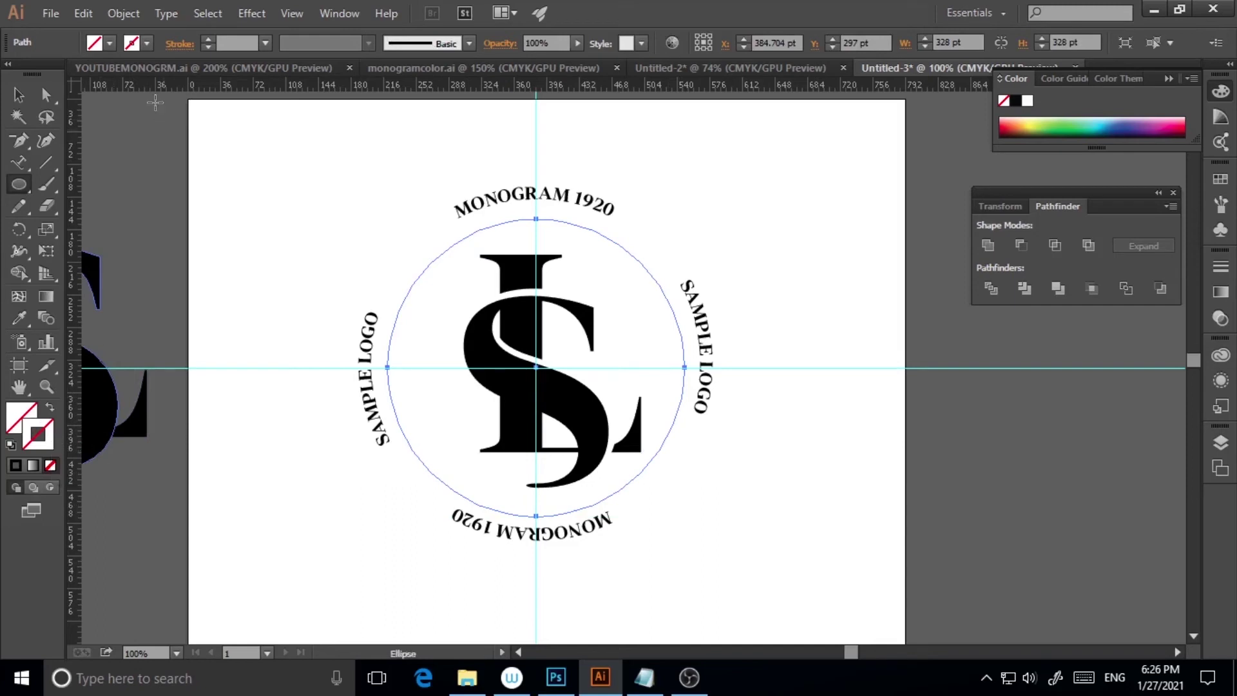
click(132, 44)
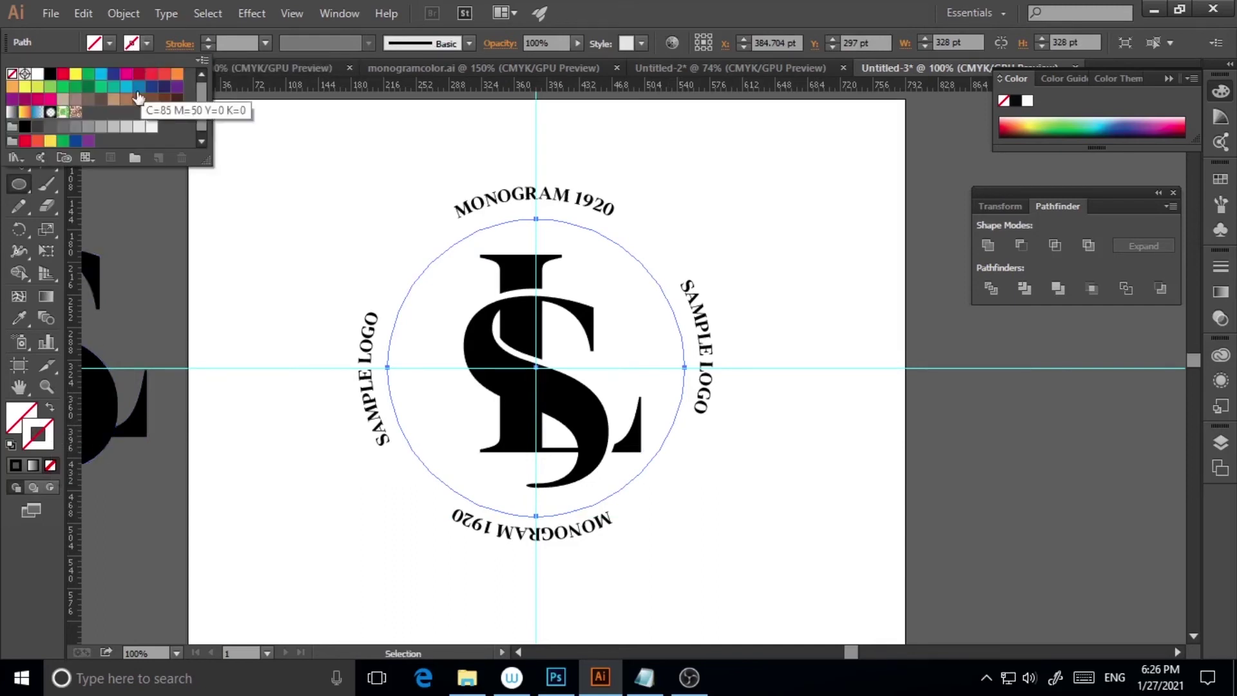
click(50, 74)
key(l)
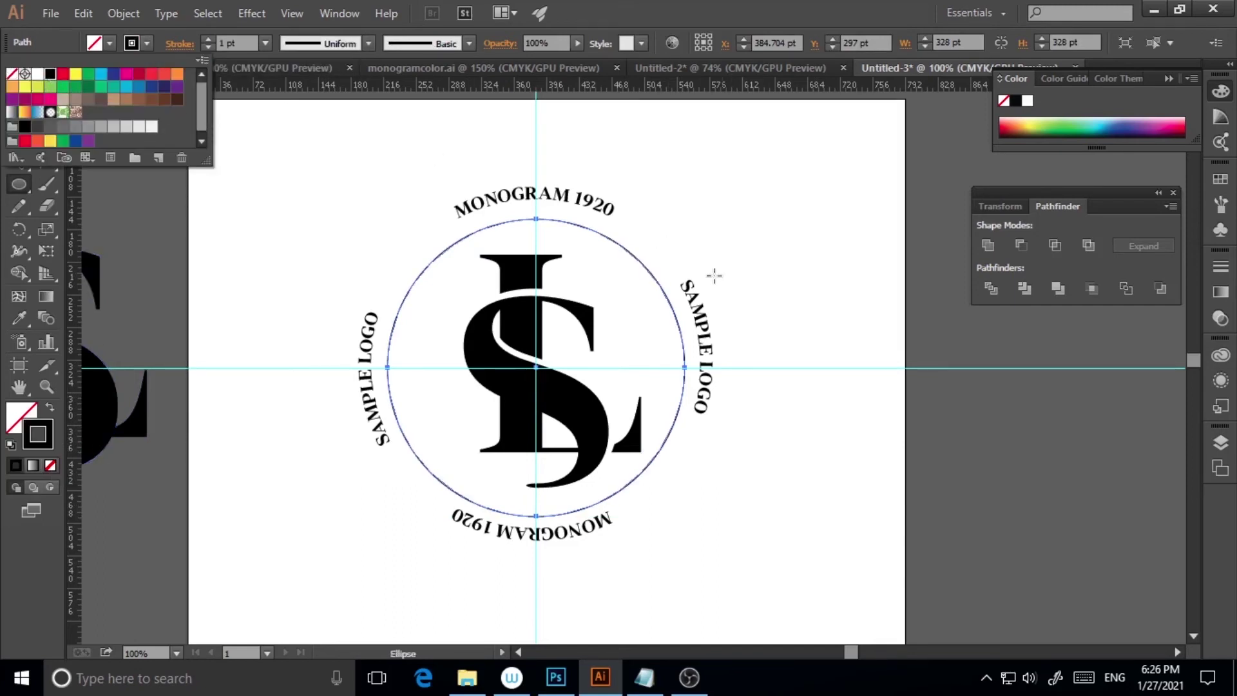
Step: Try stroke weights of 5, 7 and 9 pt on the circle and settle on 10 pt
click(267, 45)
click(266, 43)
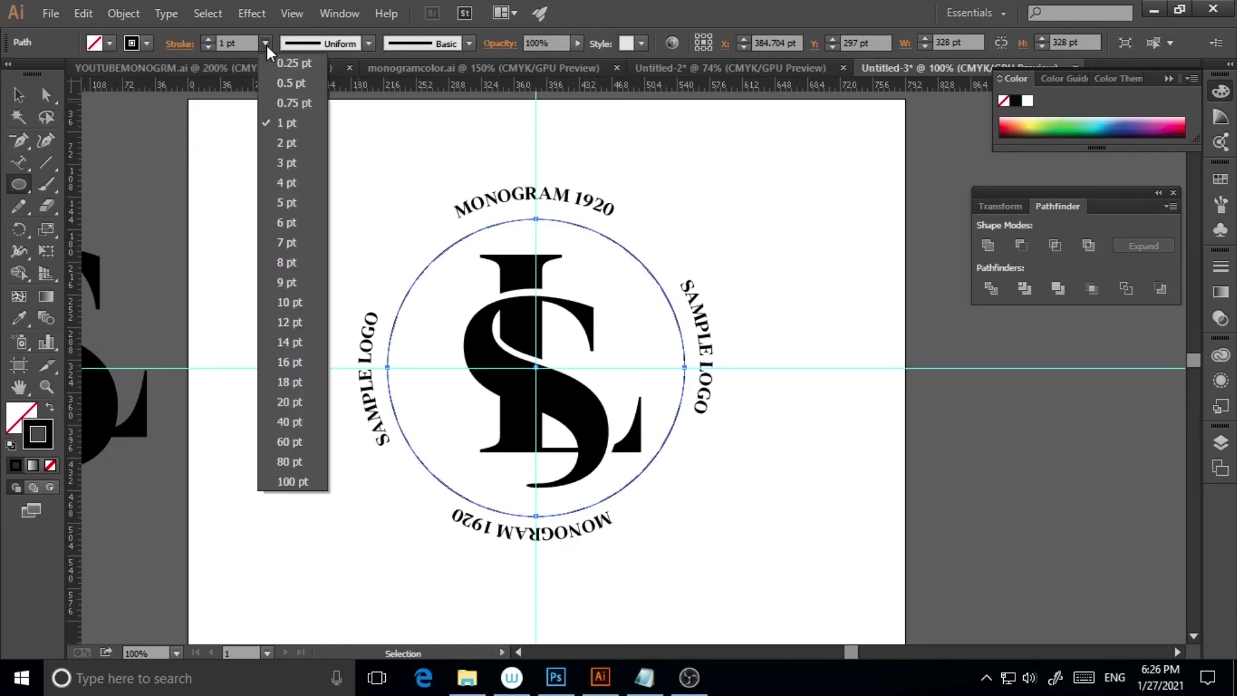
click(290, 202)
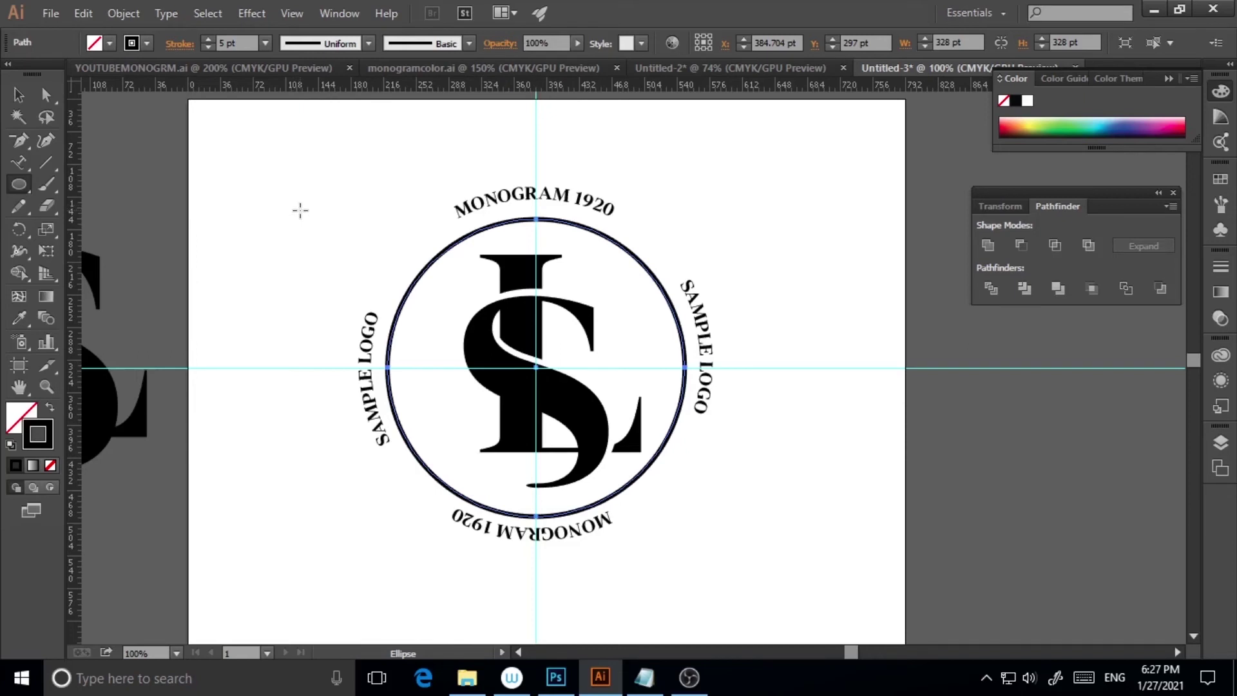
click(266, 44)
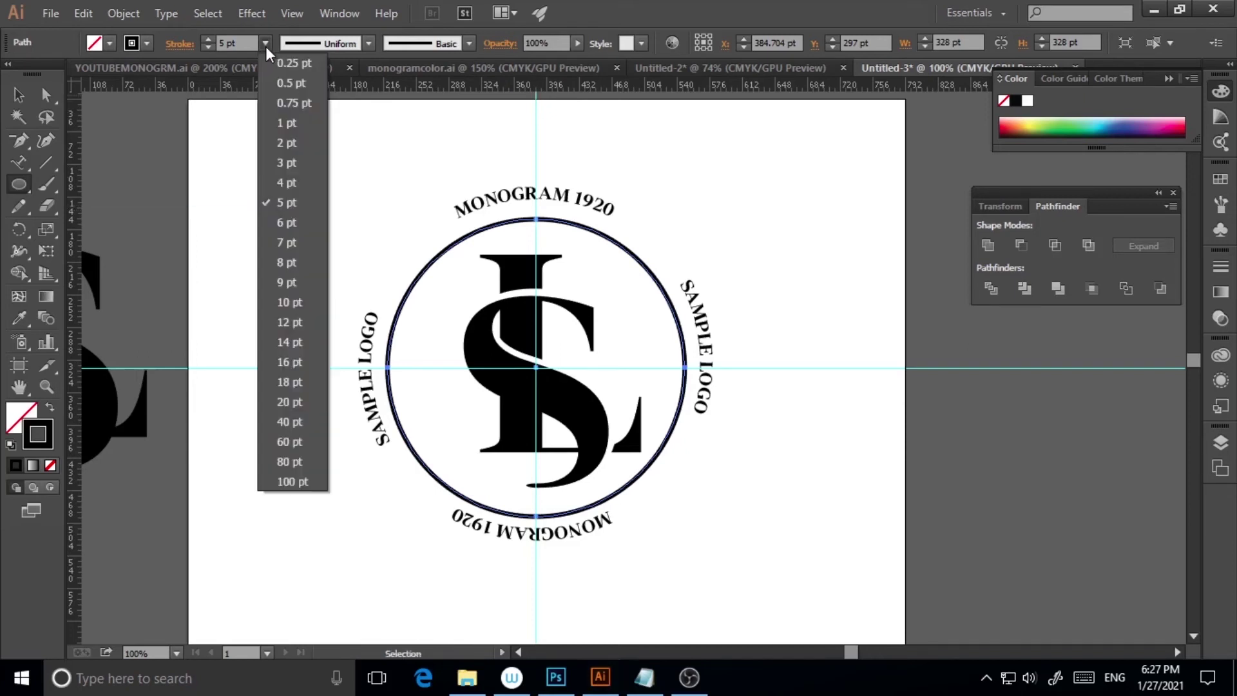
click(288, 242)
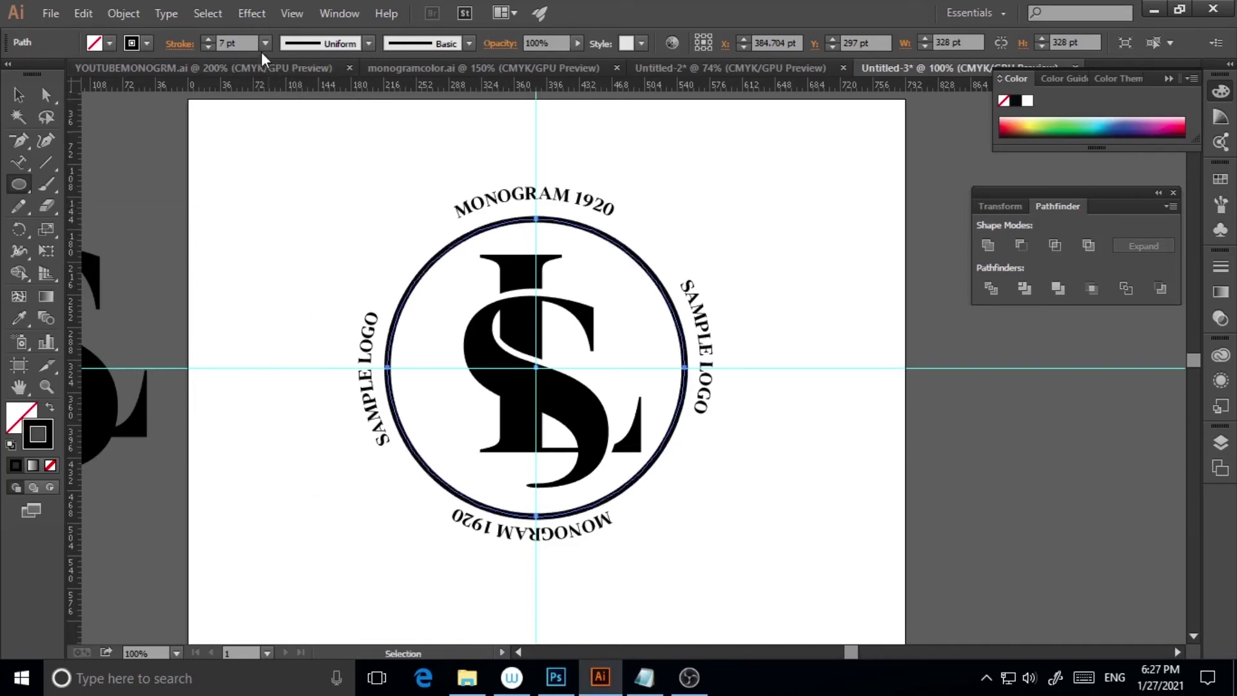
click(266, 44)
click(295, 286)
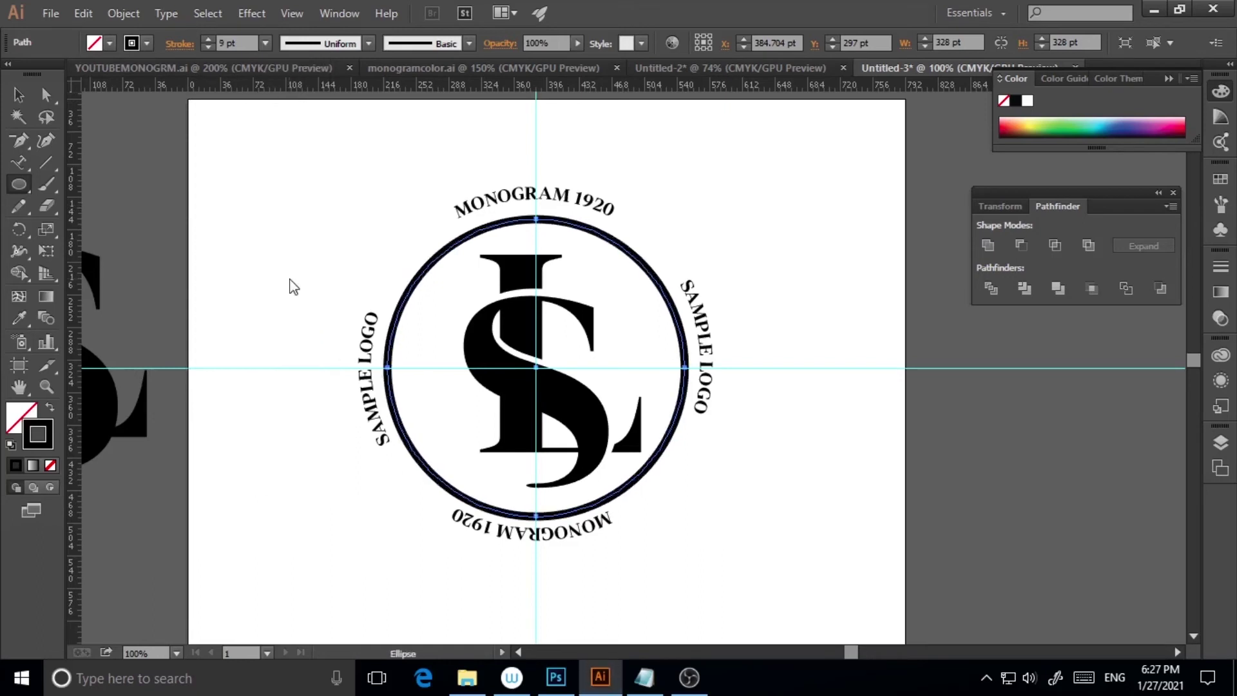
click(265, 43)
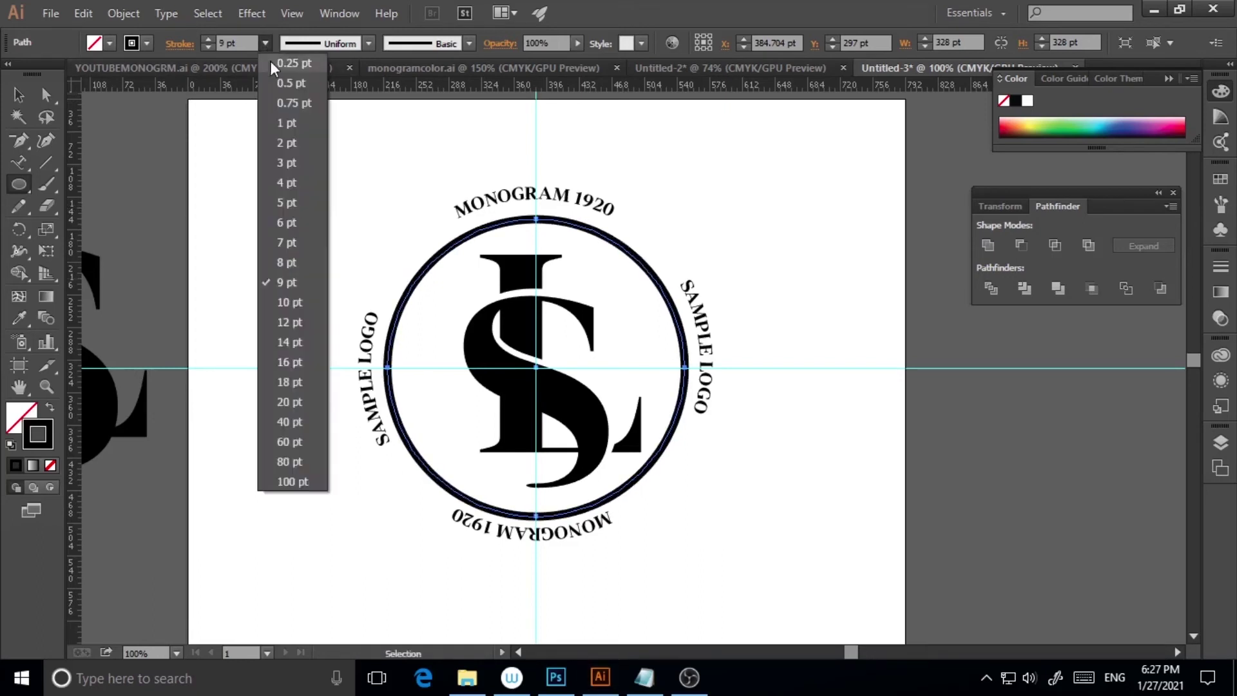
click(297, 302)
Step: Nudge the circle slightly upward inside the ring of curved texts and deselect it
click(20, 94)
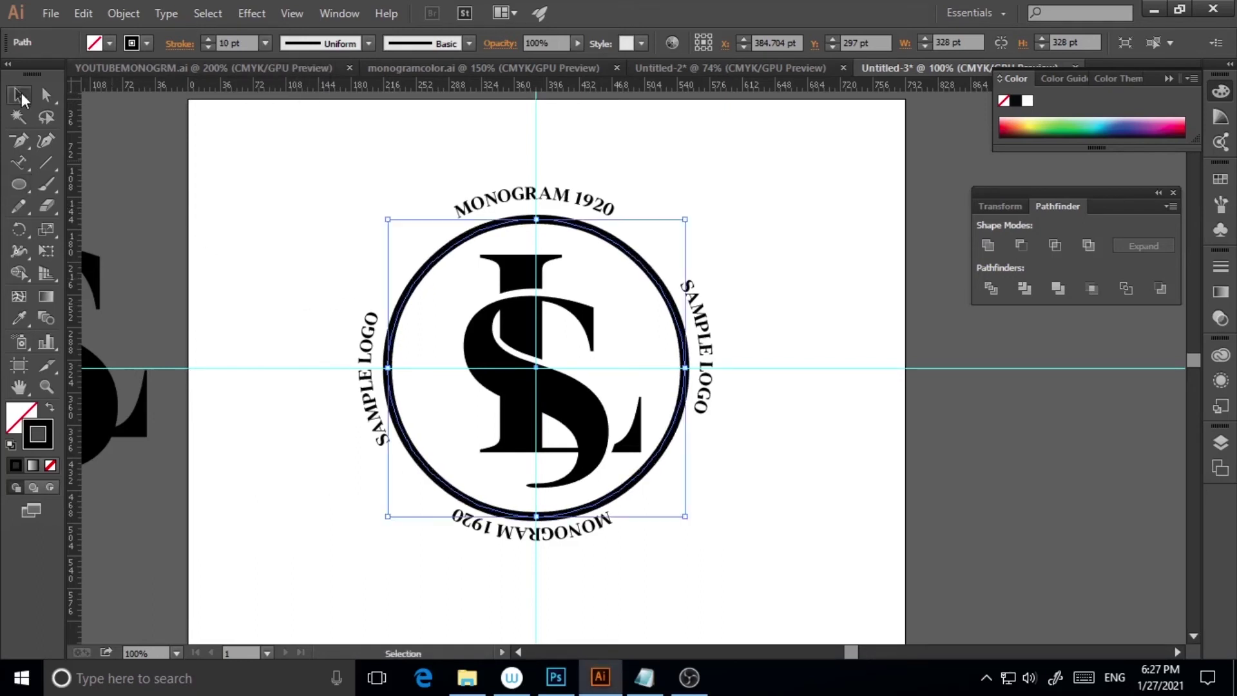
click(714, 551)
click(608, 238)
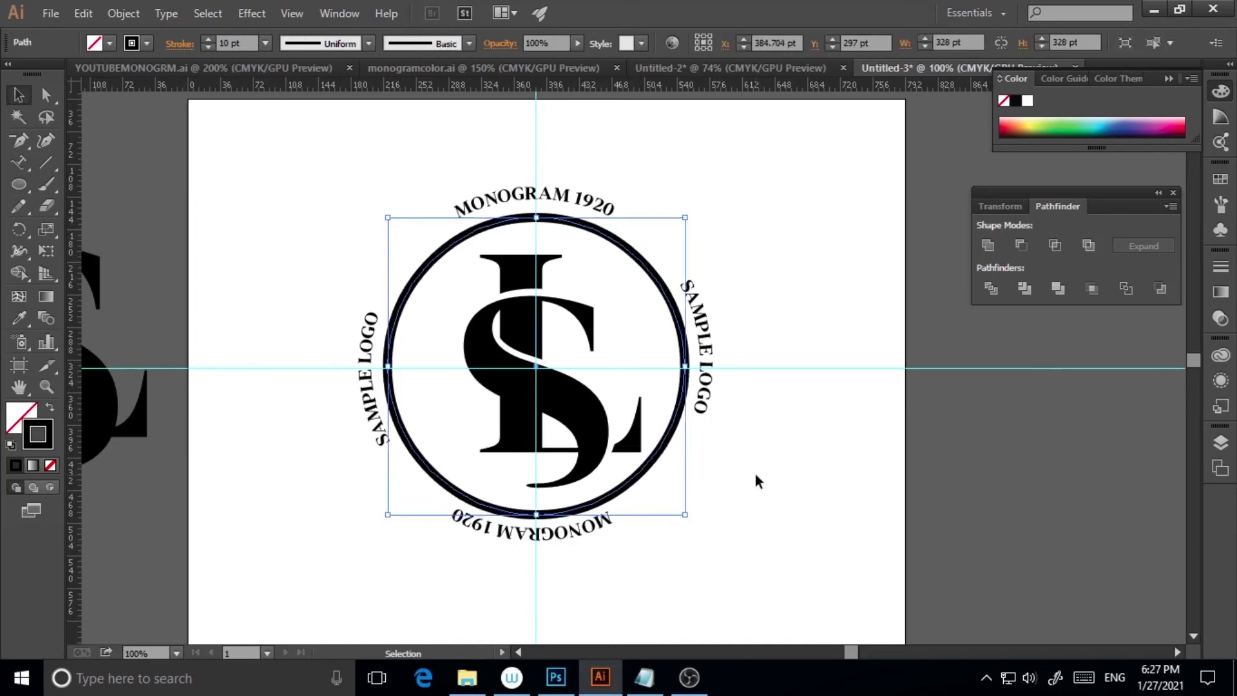
click(845, 565)
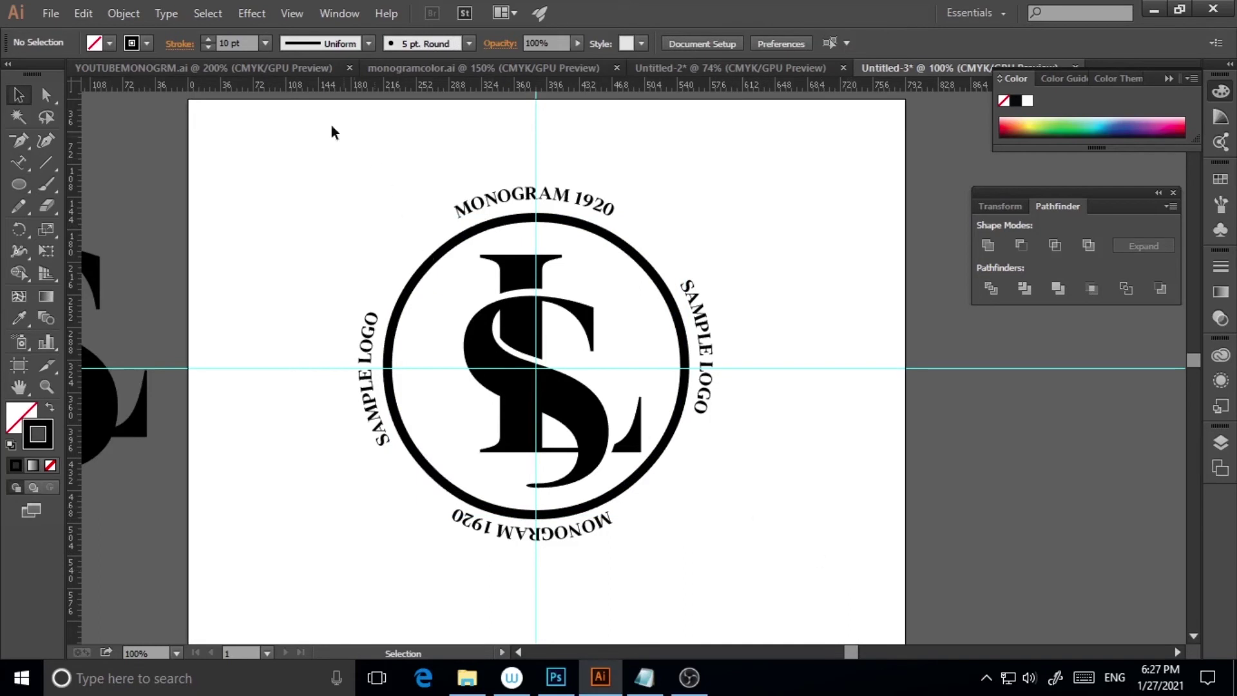
Step: Compare with the reference logo in YOUTUBEMONOGRM.ai, and set the upper MONOGRAM 1920 text to 24 pt in the working document
click(264, 63)
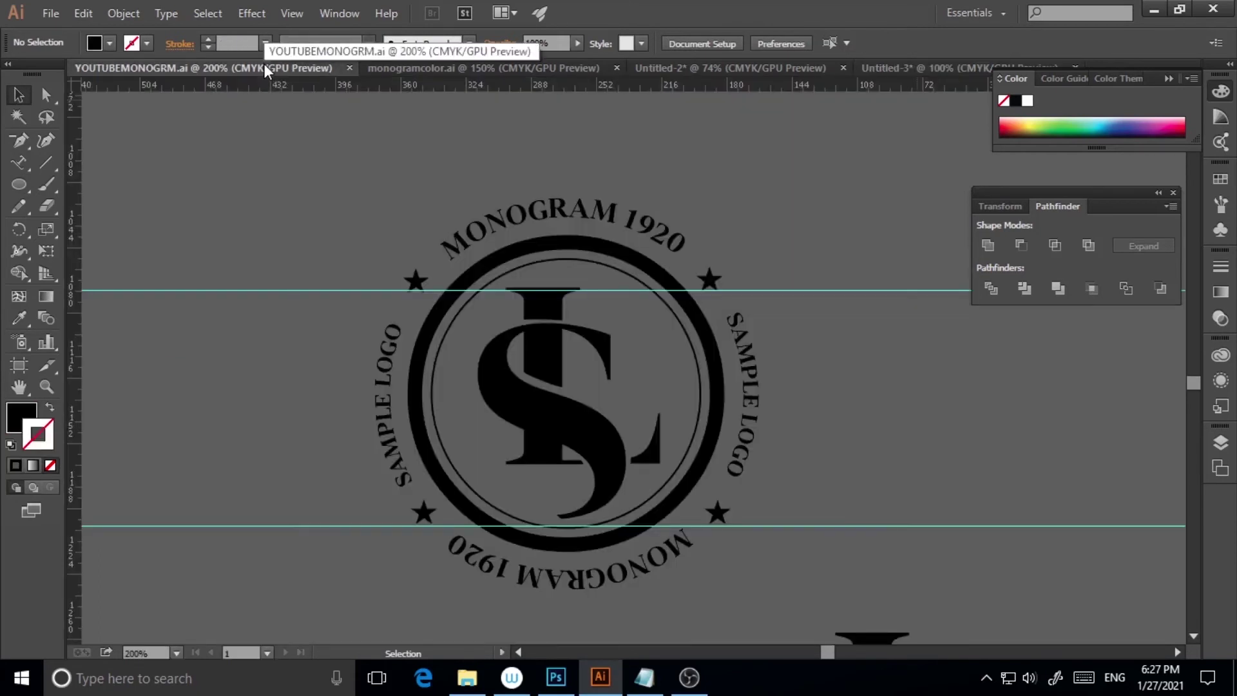
click(741, 67)
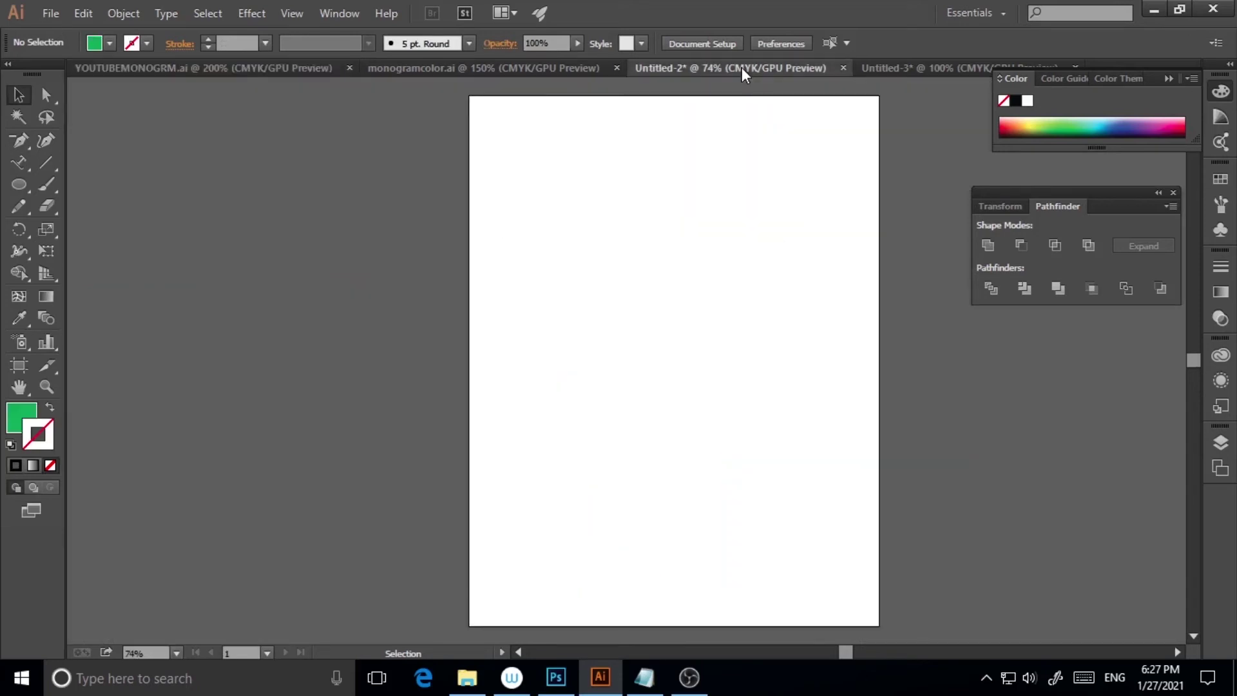
click(892, 68)
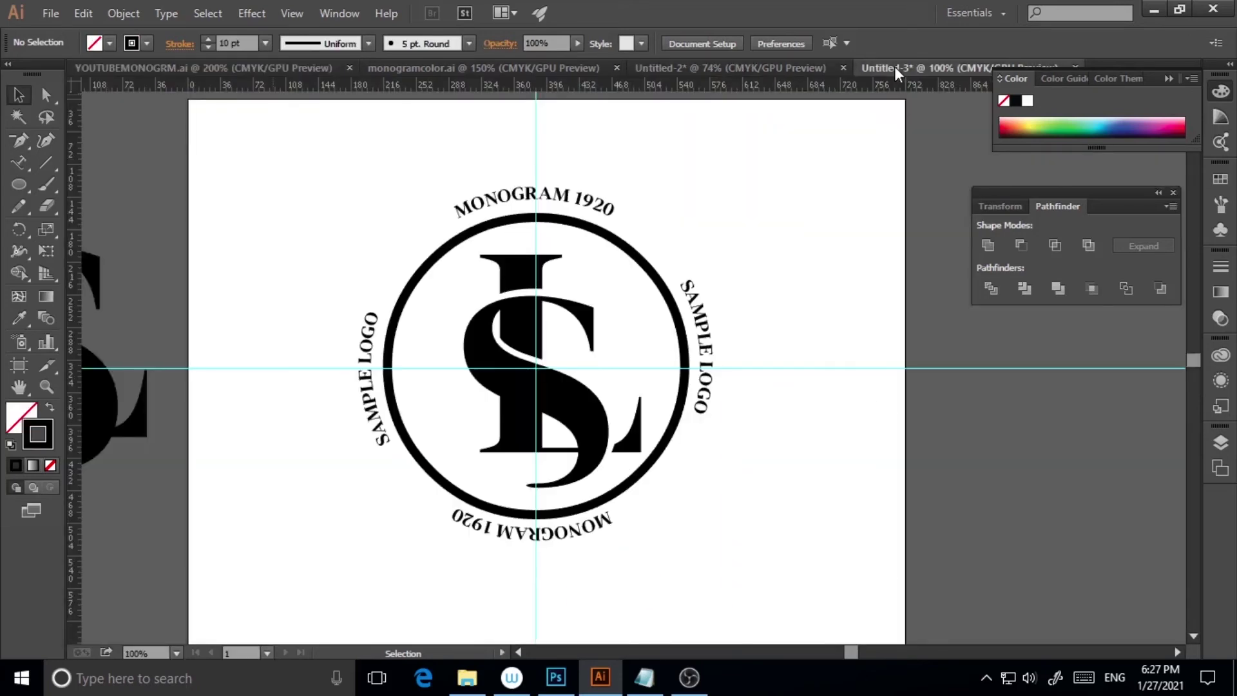
click(513, 197)
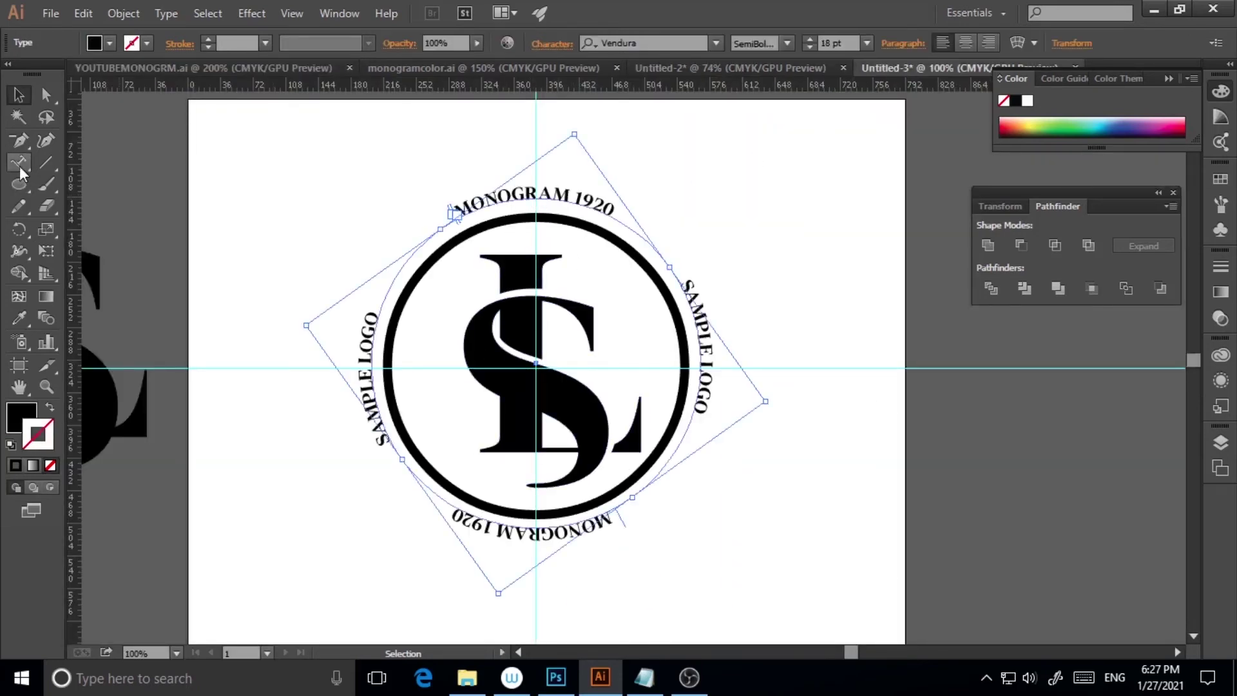
click(20, 166)
mouse_move(614, 215)
mouse_down()
mouse_move(575, 198)
mouse_move(456, 210)
mouse_move(580, 194)
mouse_move(620, 214)
mouse_up()
key(Escape)
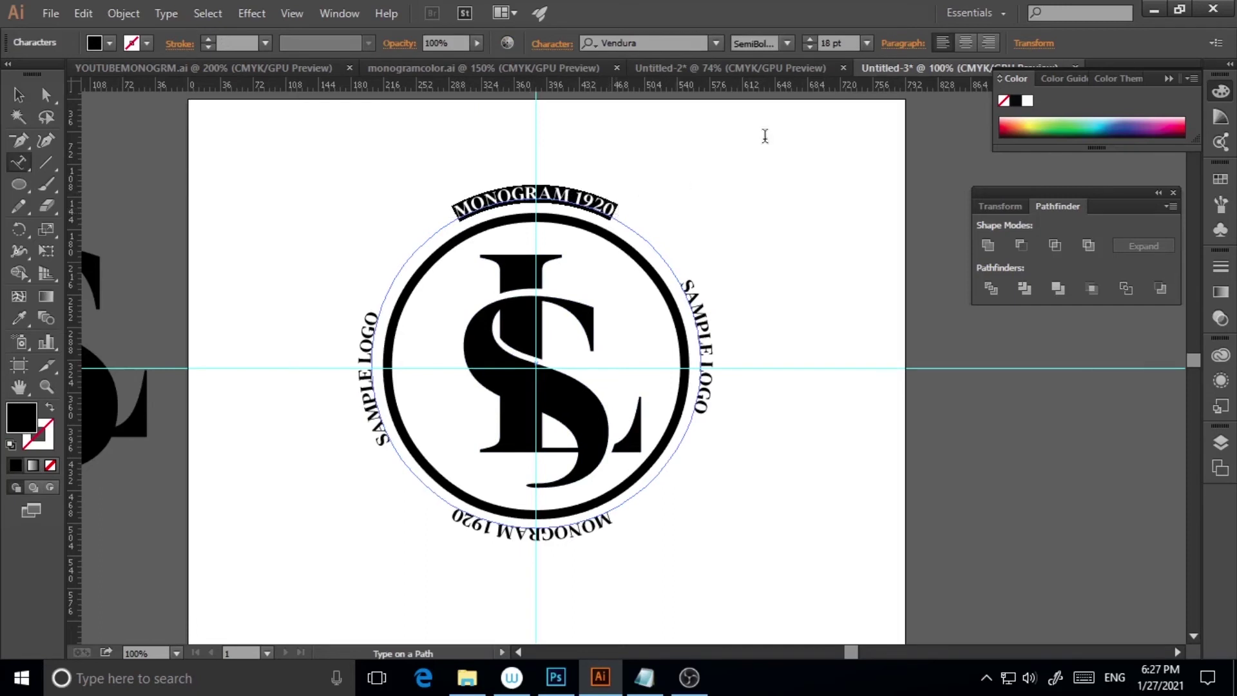
click(867, 43)
click(884, 287)
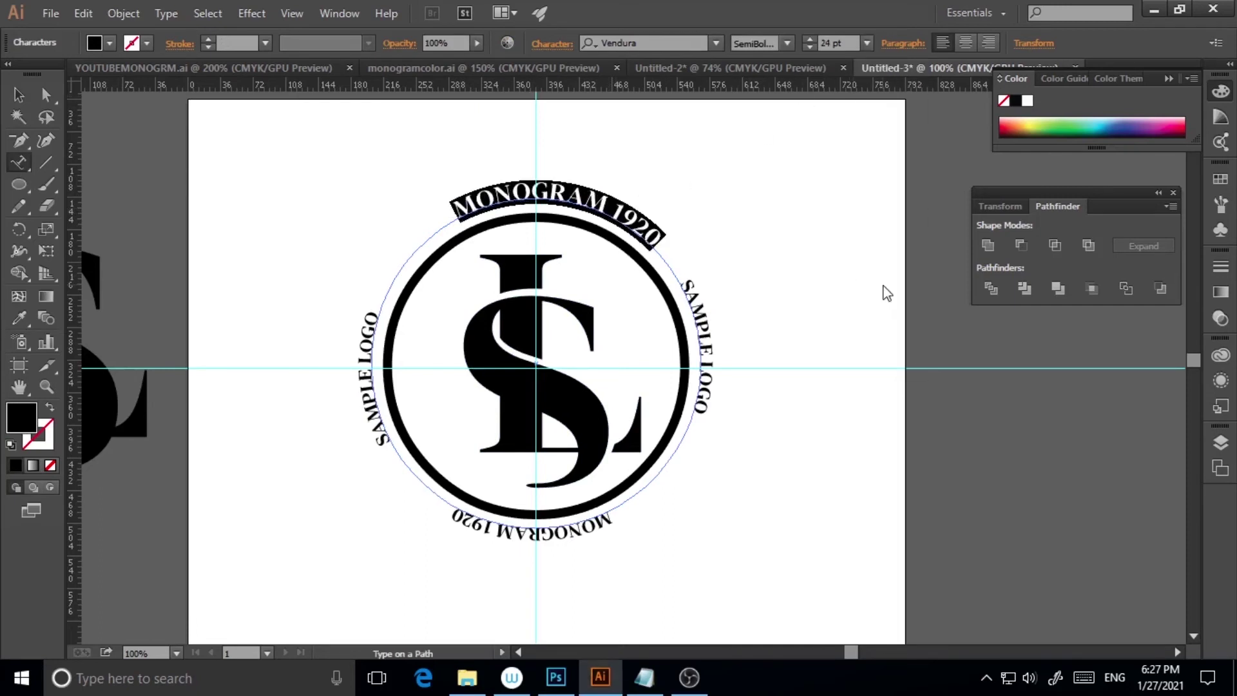
Step: Rotate the upper MONOGRAM 1920 text counter-clockwise until it is centred on the vertical guide
click(19, 97)
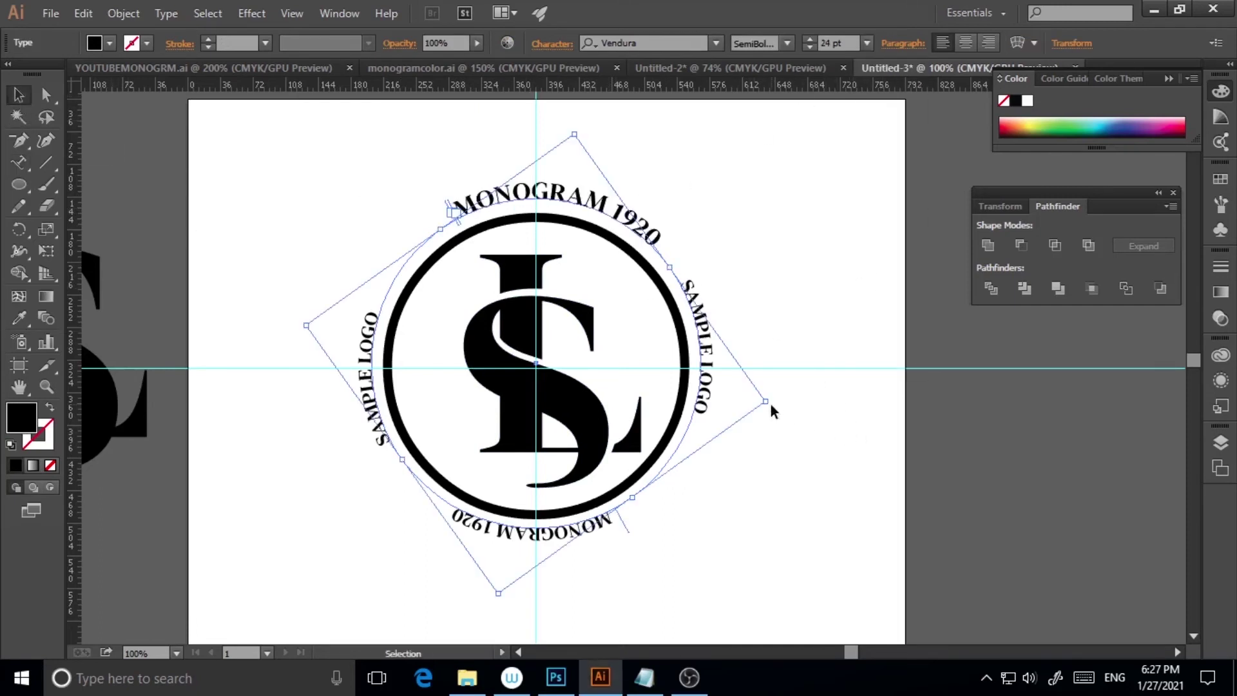
drag(776, 407, 759, 355)
click(772, 470)
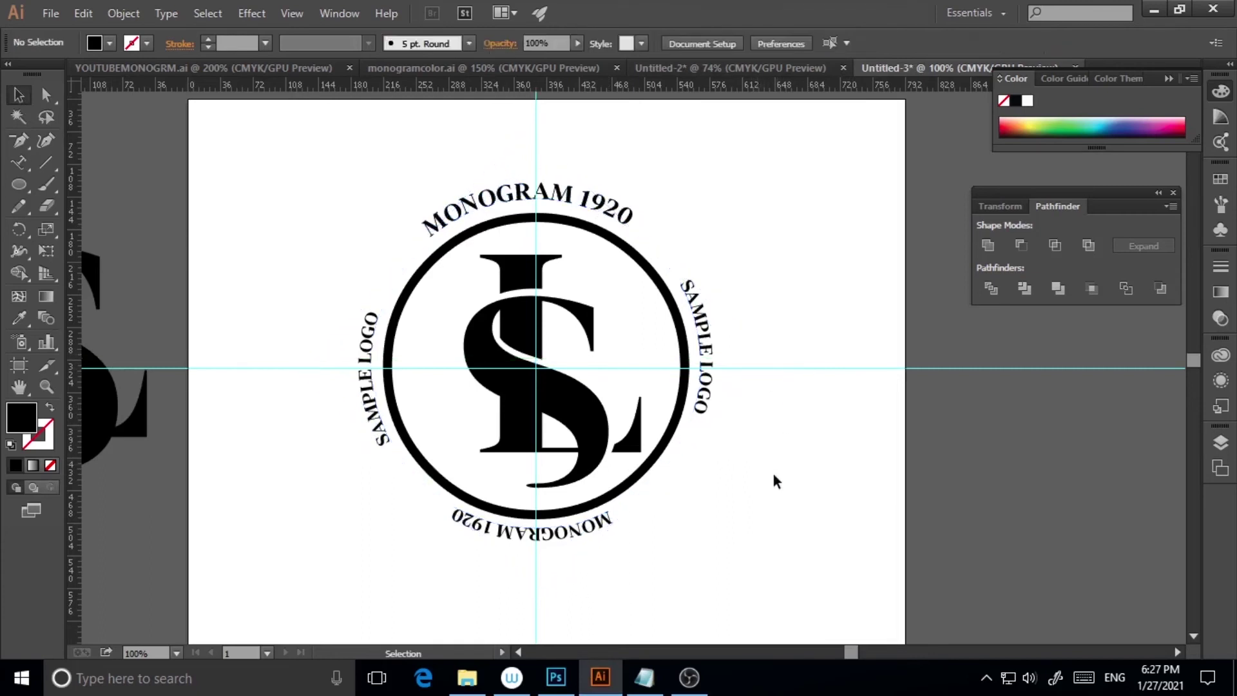
click(628, 217)
click(834, 406)
Step: Set the font size of the SAMPLE LOGO text on the right side of the ring to 24 pt
click(709, 365)
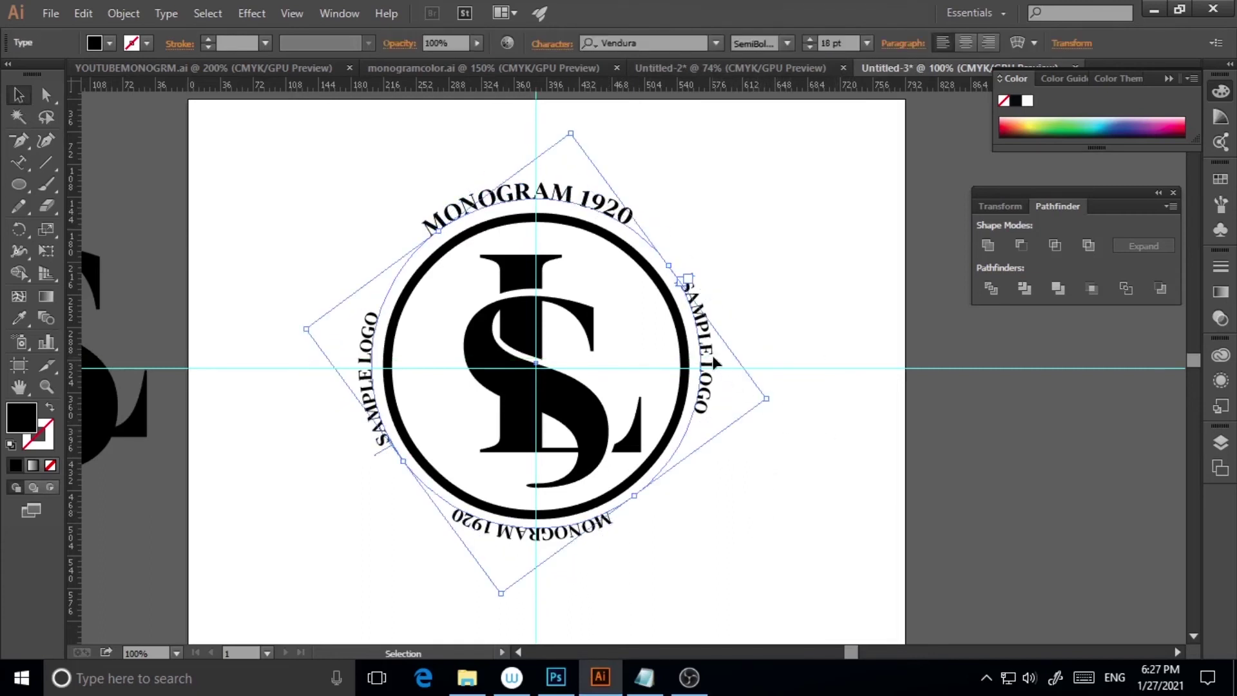
click(19, 162)
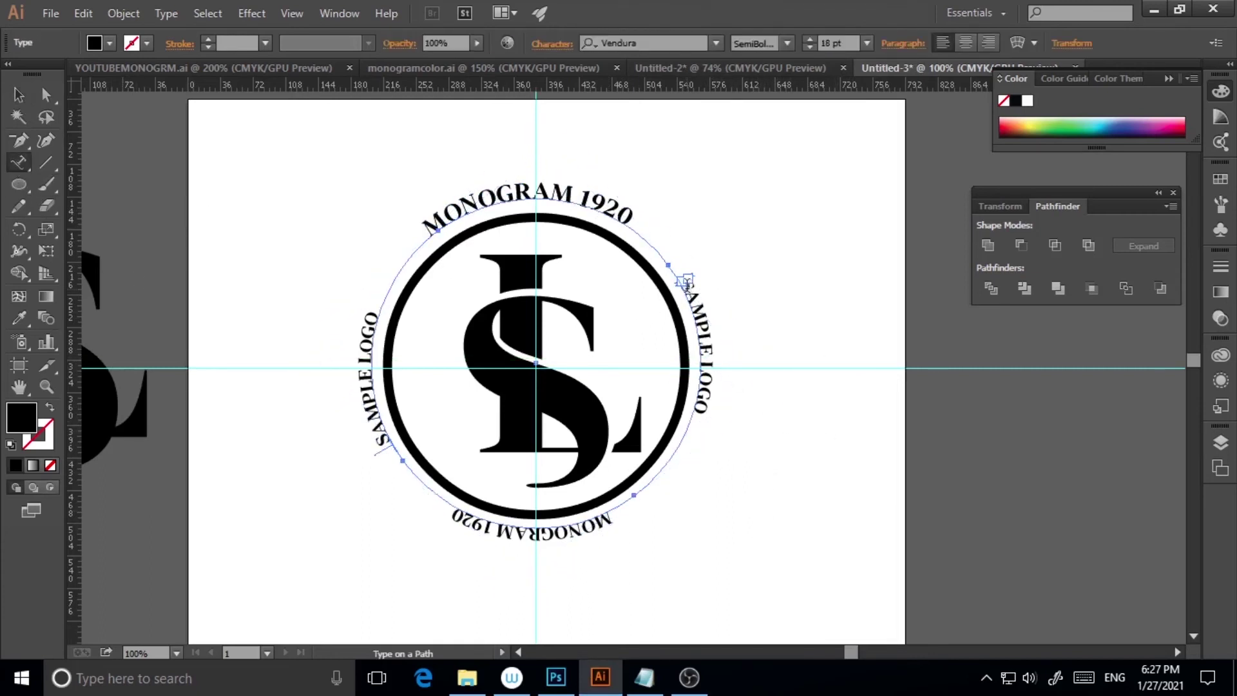
mouse_move(687, 283)
mouse_down()
mouse_move(717, 347)
mouse_move(720, 412)
mouse_move(704, 413)
mouse_move(717, 345)
mouse_move(693, 281)
mouse_up()
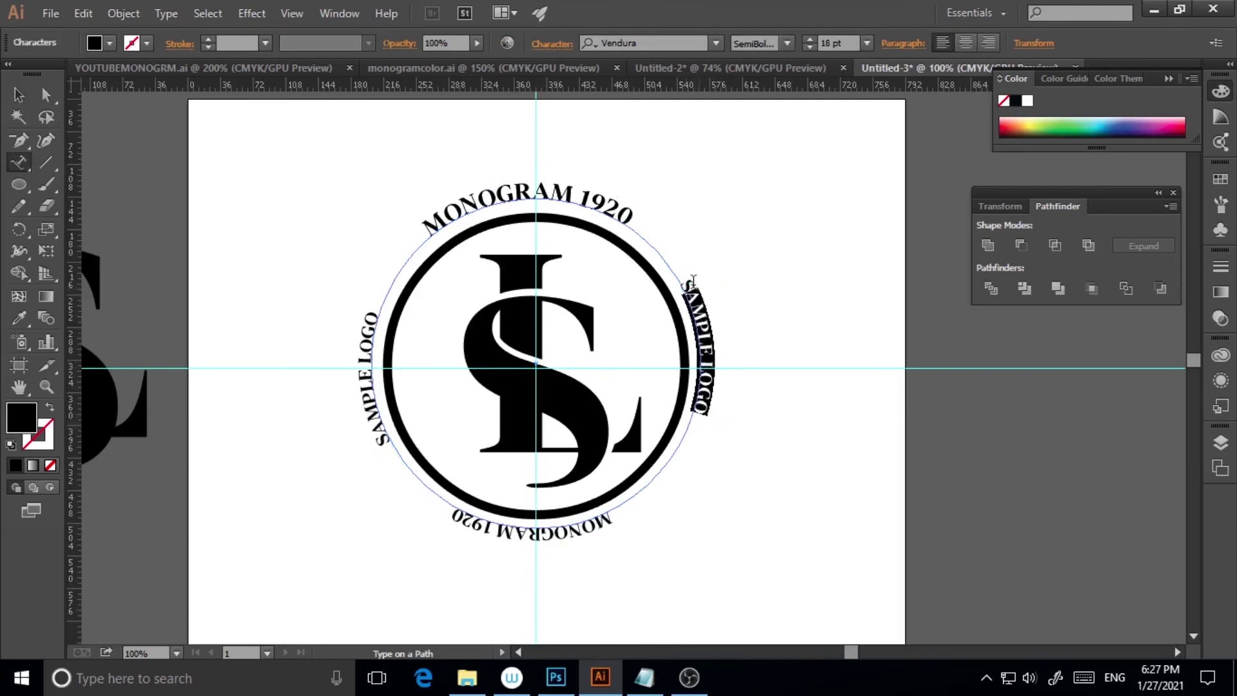
click(867, 43)
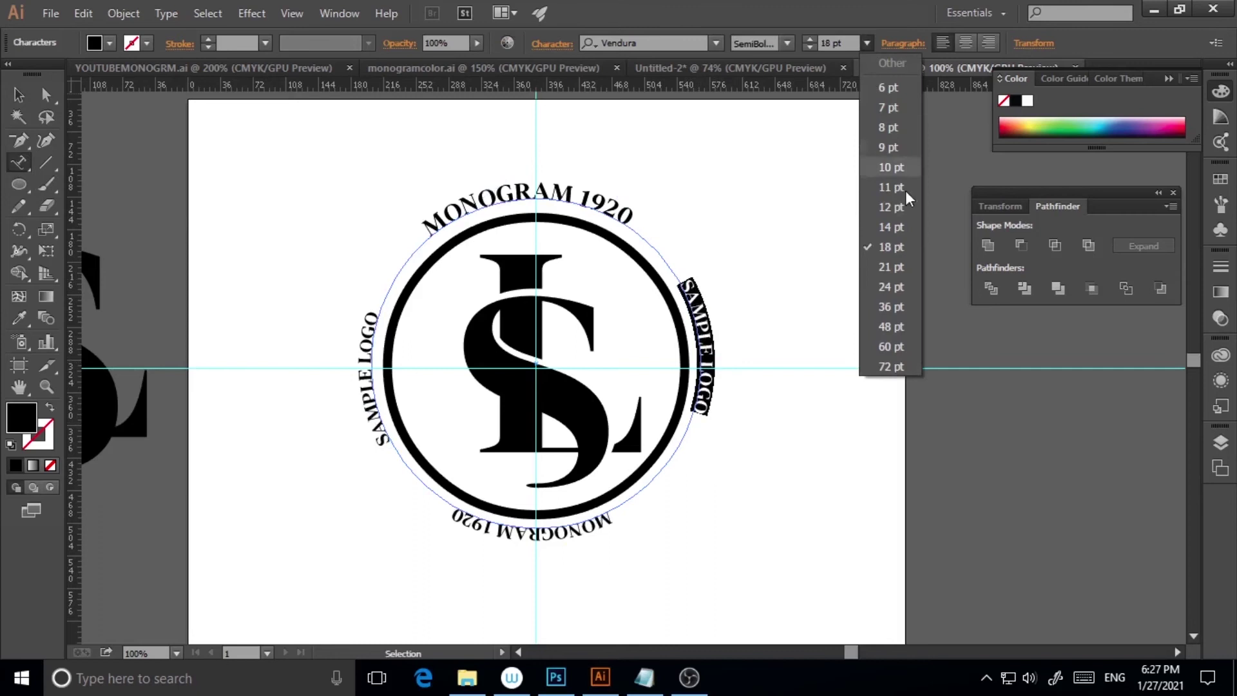
click(887, 287)
key(Escape)
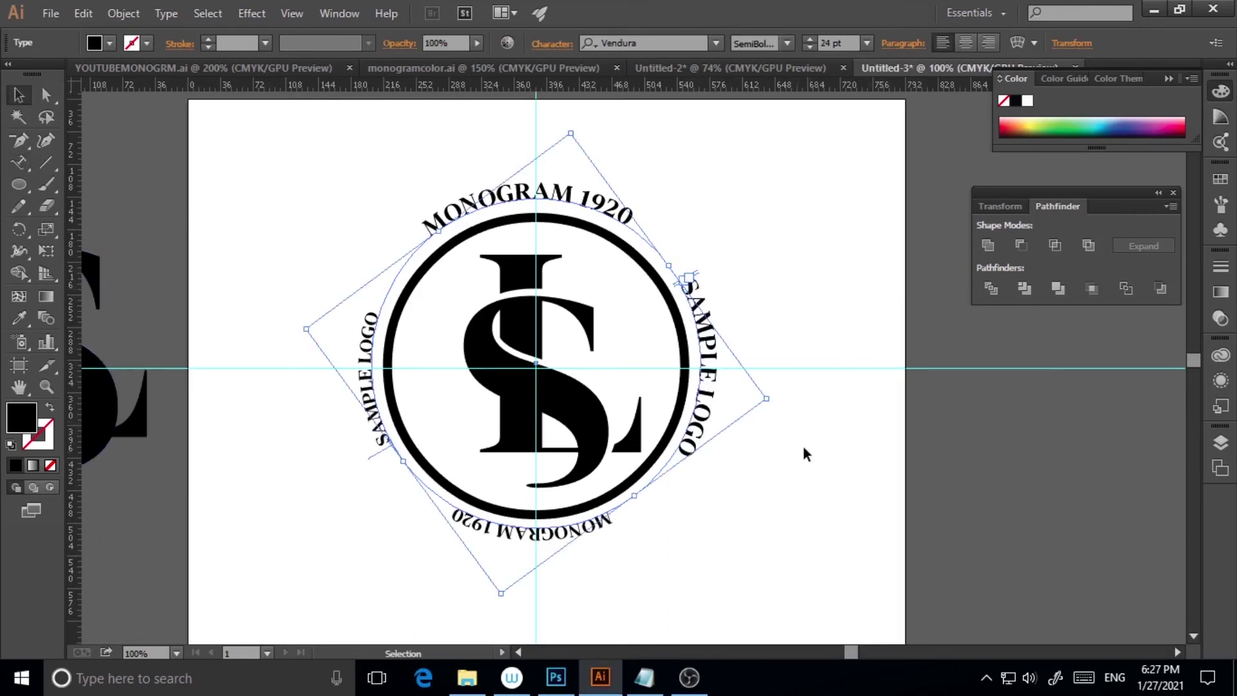
click(803, 455)
Step: Set the font size of the SAMPLE LOGO text on the left side of the ring to 24 pt
click(368, 393)
click(19, 162)
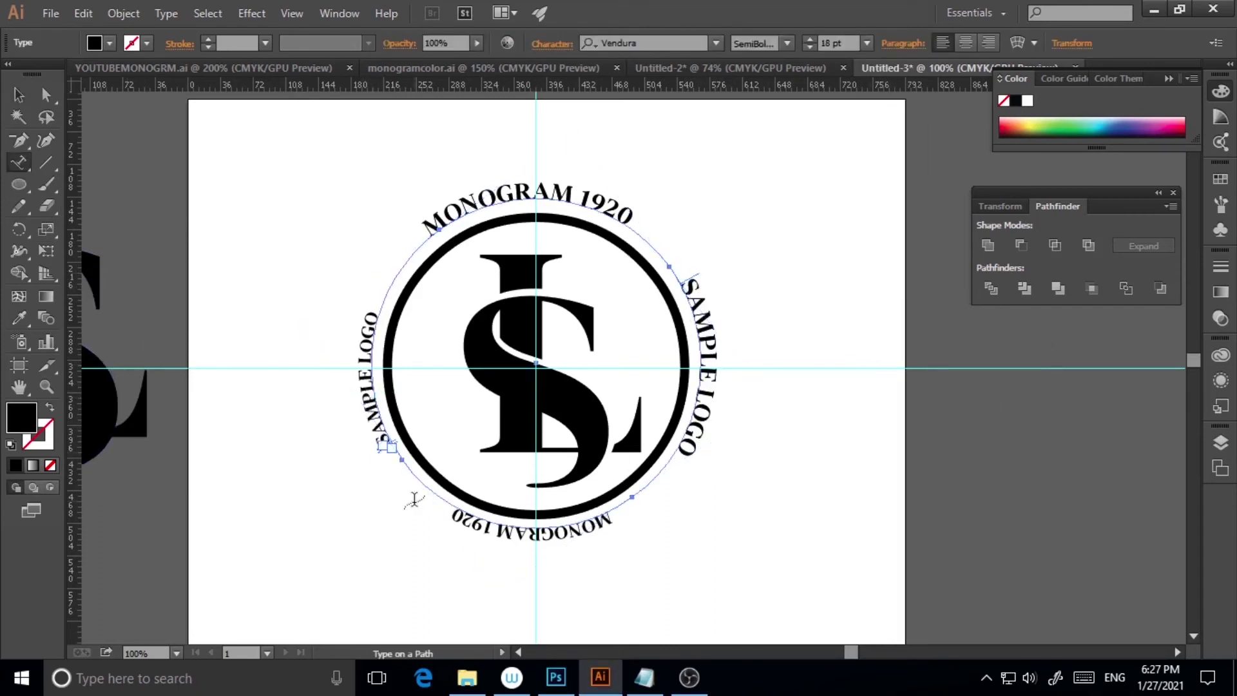
triple_click(383, 433)
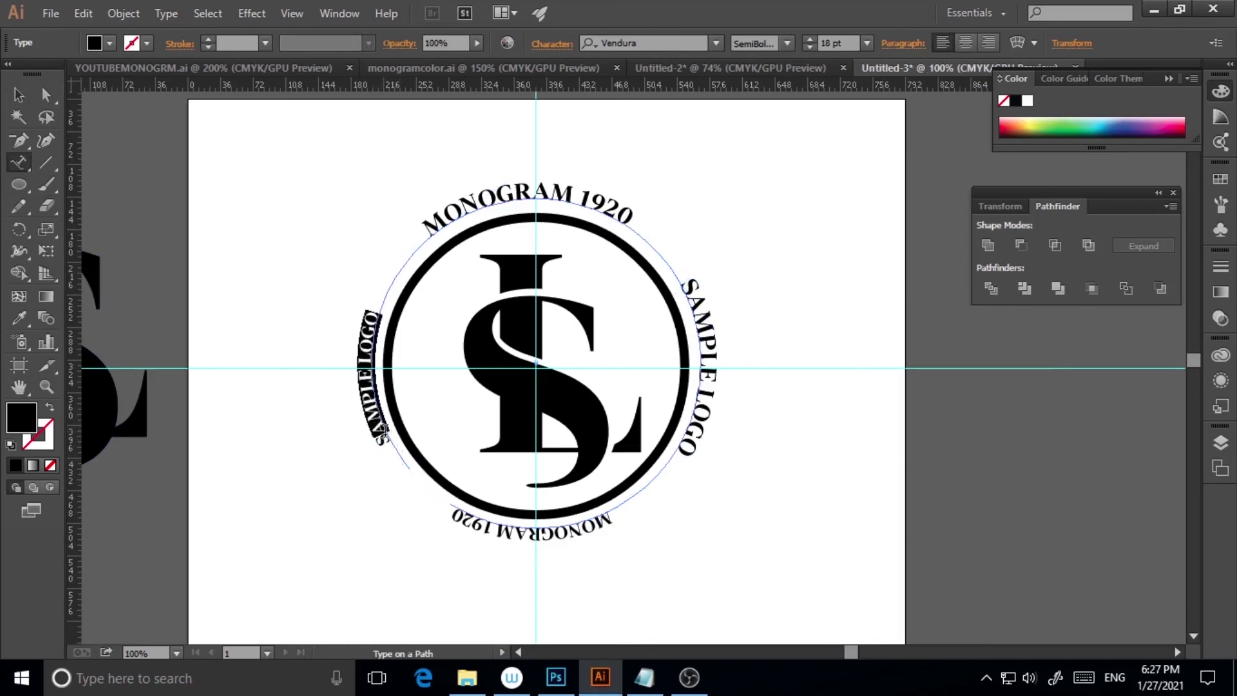
click(393, 445)
triple_click(383, 441)
click(867, 43)
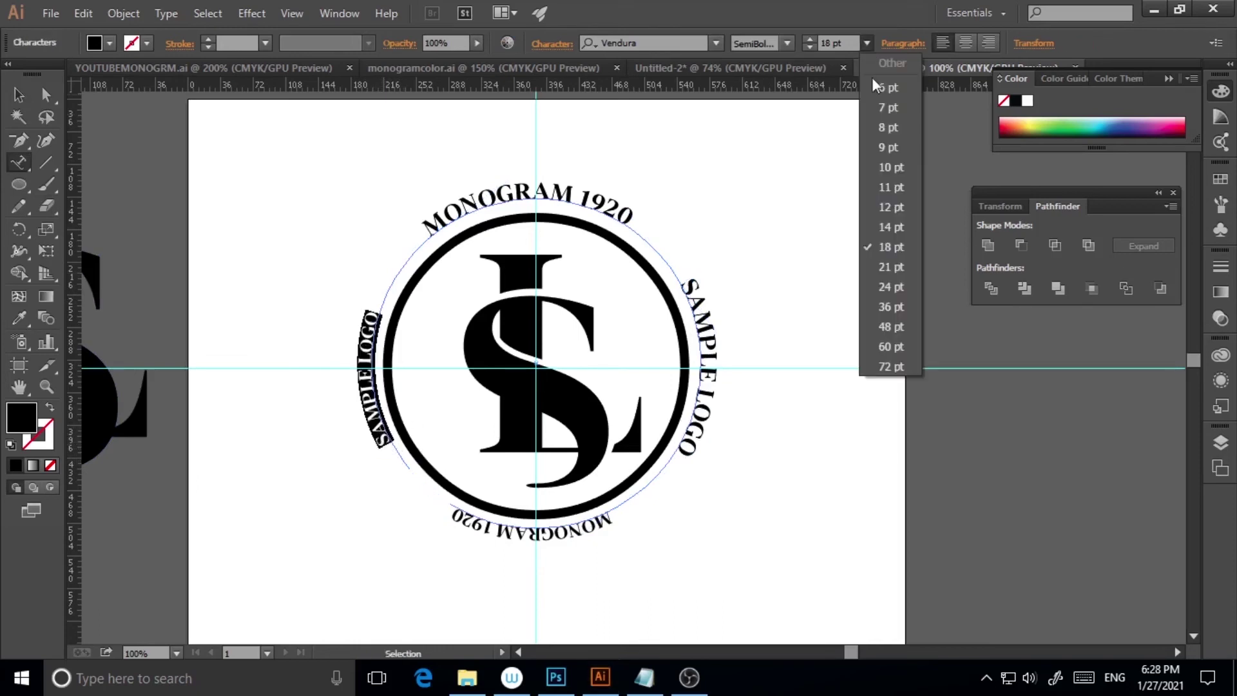
click(891, 287)
click(19, 95)
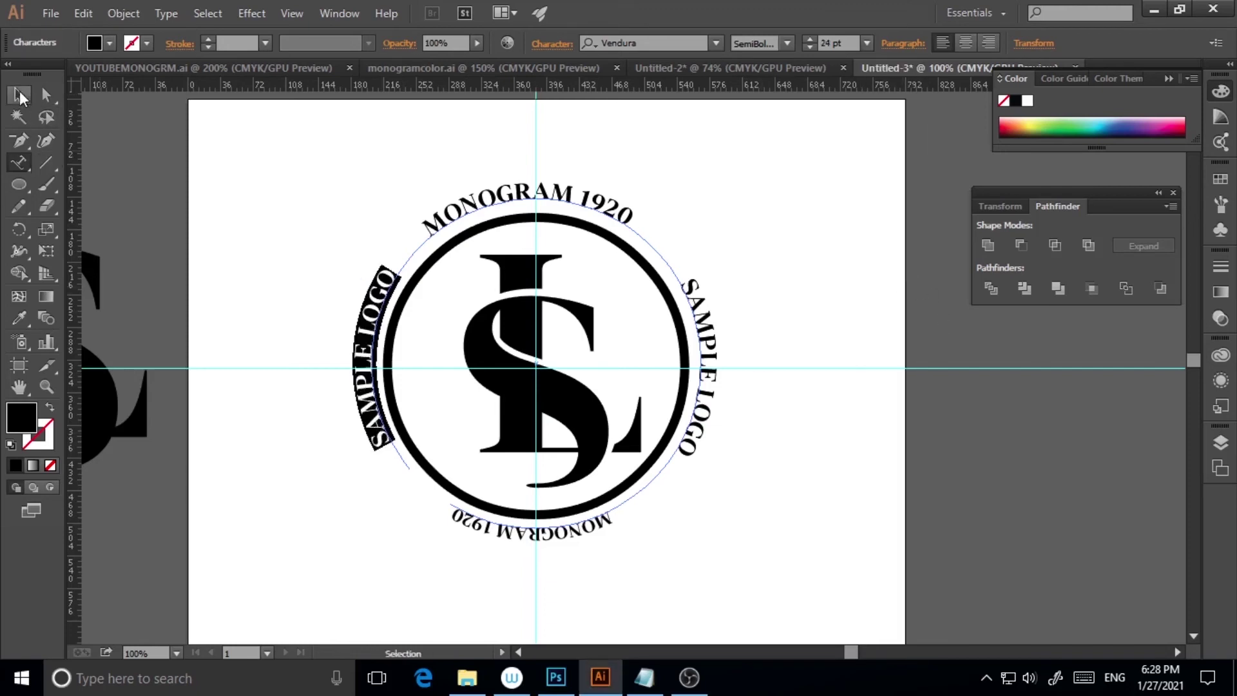
click(783, 531)
Step: Set the font size of the MONOGRAM 1920 text below the circle to 24 pt
click(553, 543)
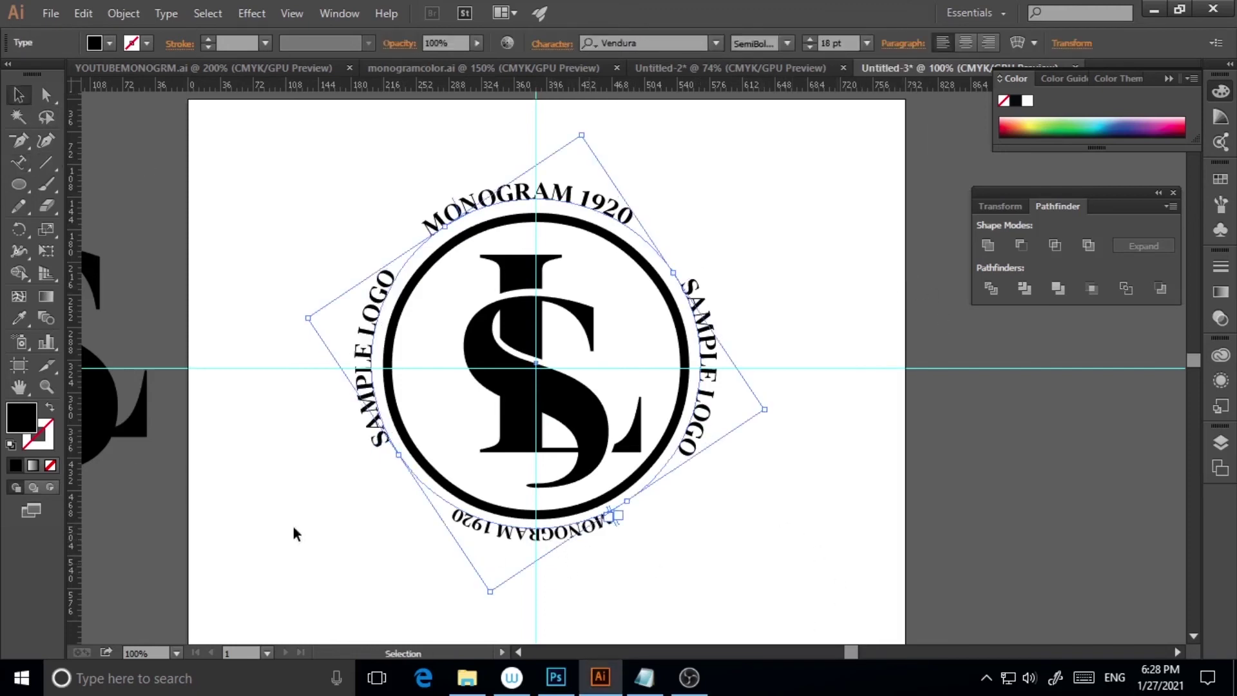
click(19, 162)
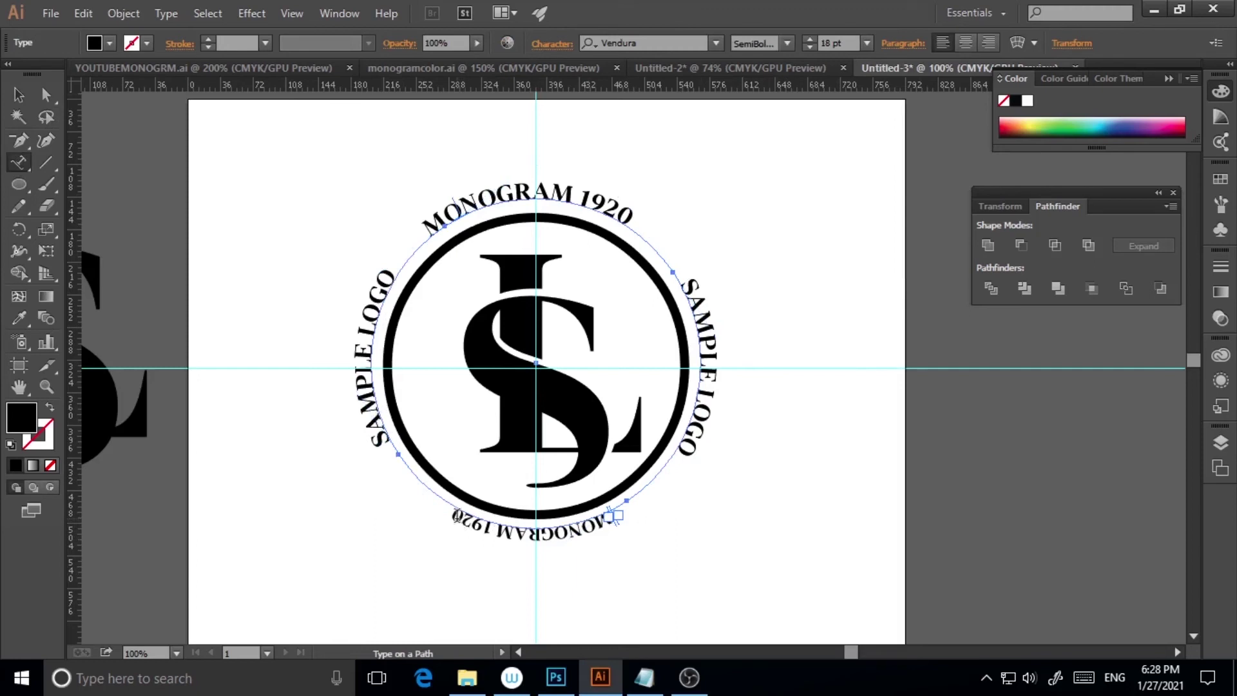
click(457, 516)
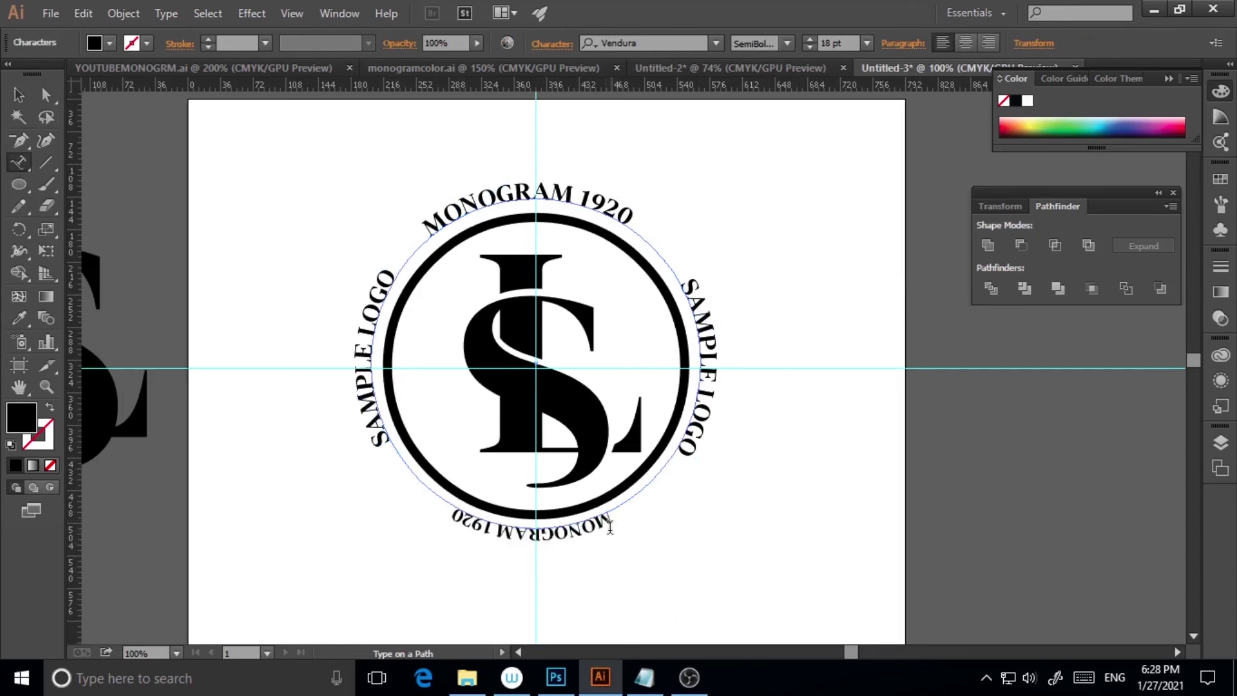
drag(610, 527, 451, 518)
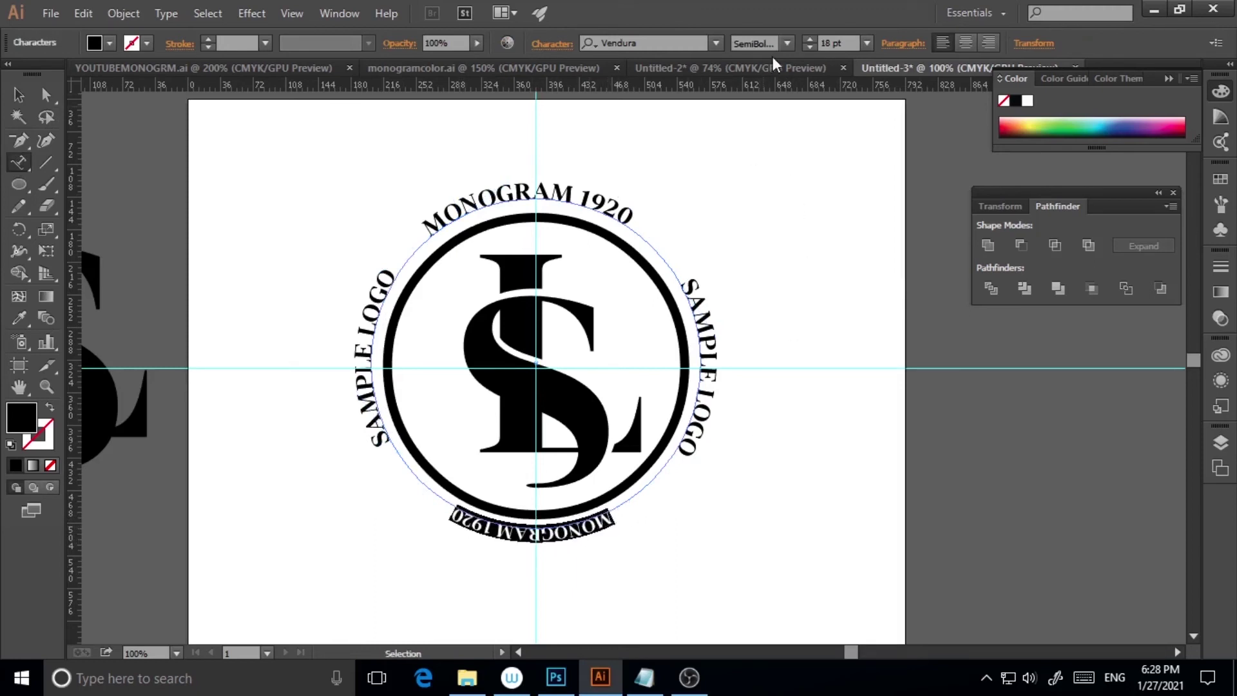
click(869, 42)
click(906, 281)
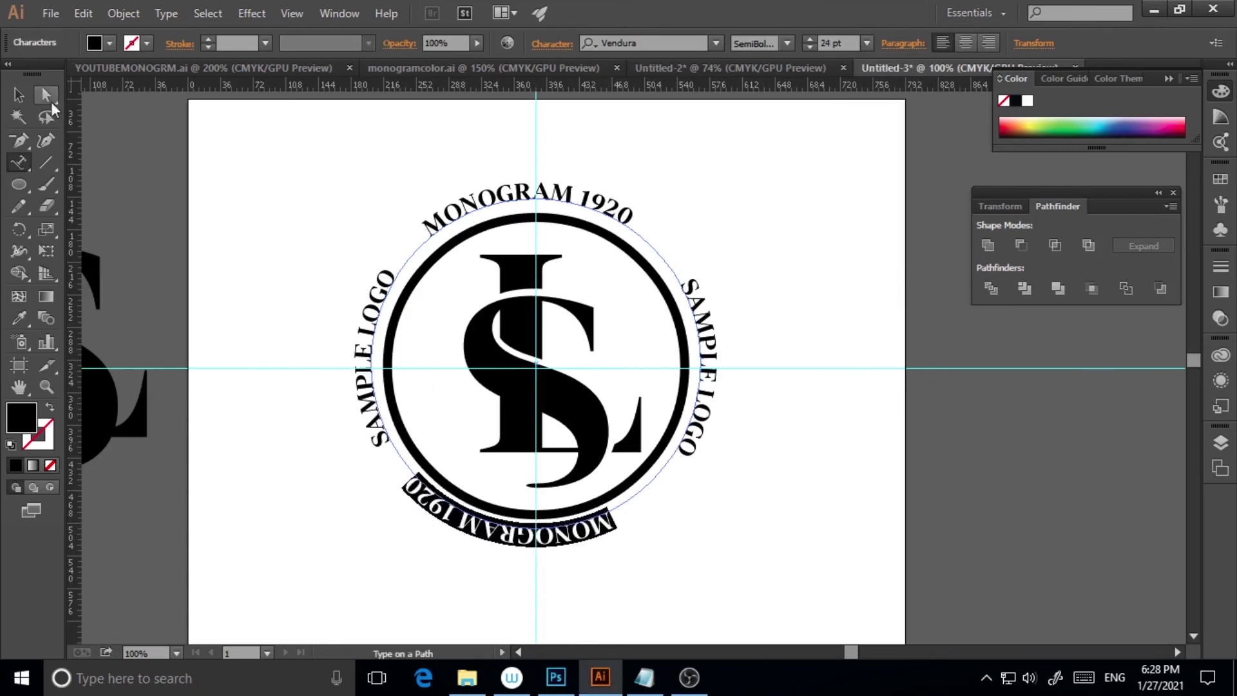
Step: Rotate the lower MONOGRAM 1920 text counter-clockwise until it is centred on the vertical guide
click(20, 95)
drag(775, 412, 801, 411)
click(804, 613)
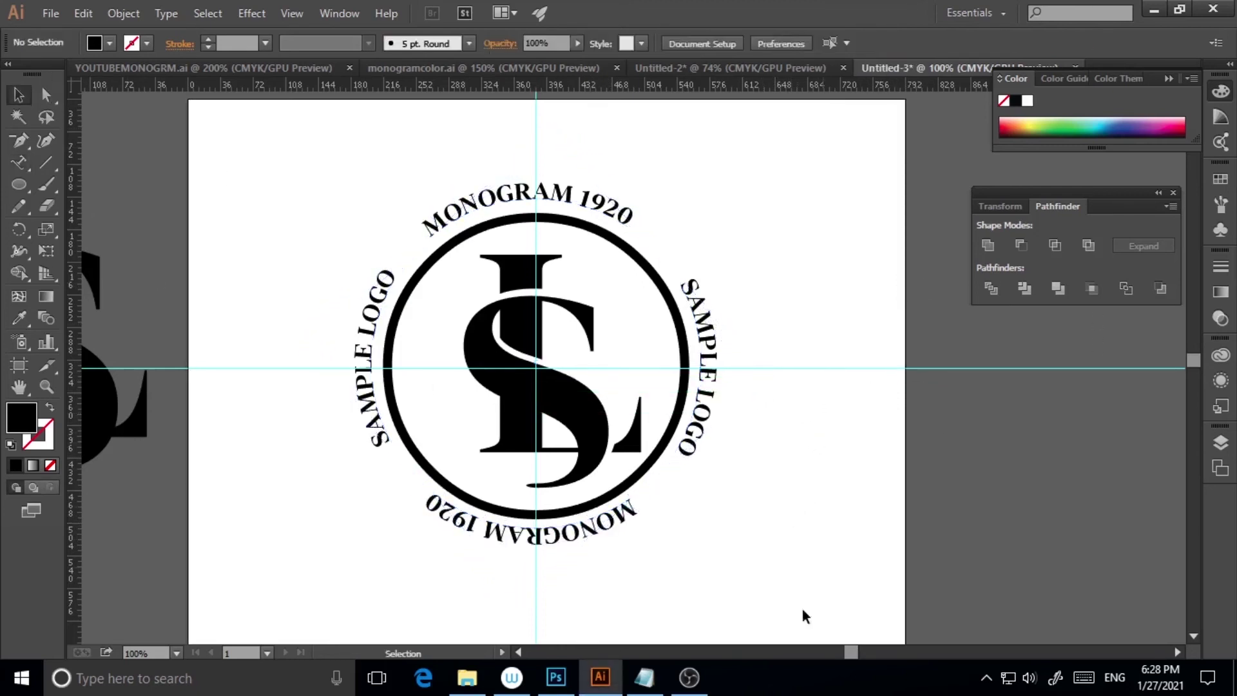
click(709, 435)
click(836, 451)
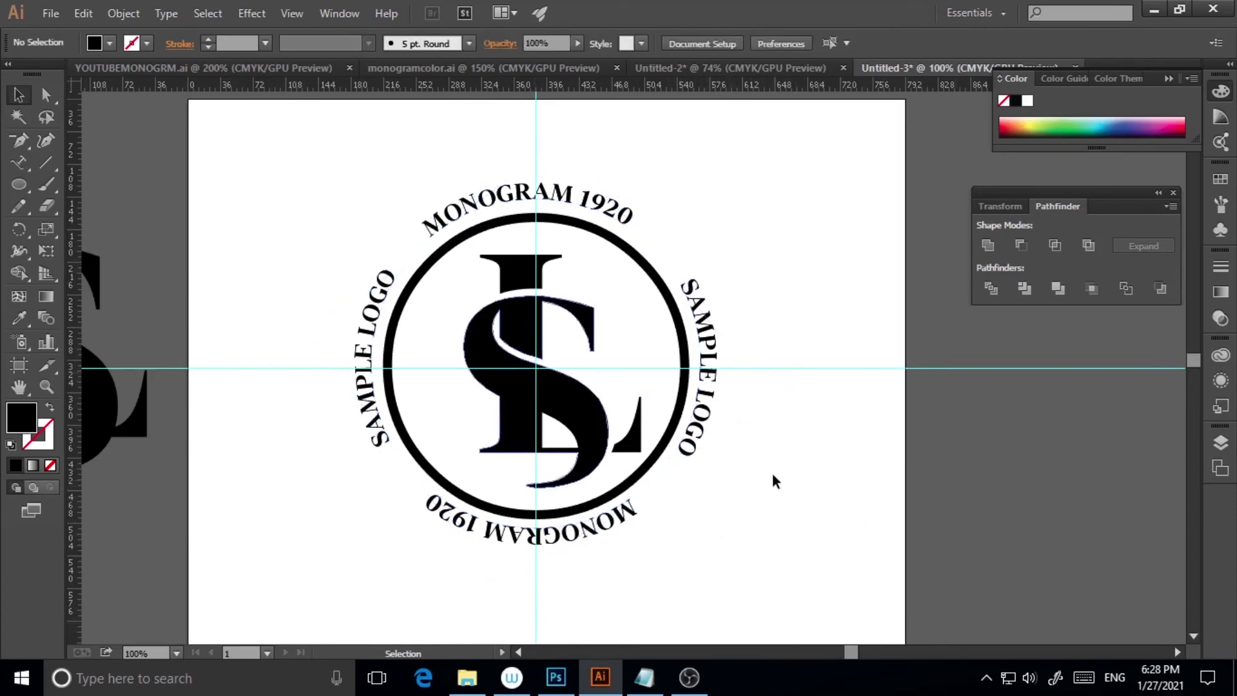
Step: Copy the thick circle around the monogram and paste the duplicate in place
click(603, 243)
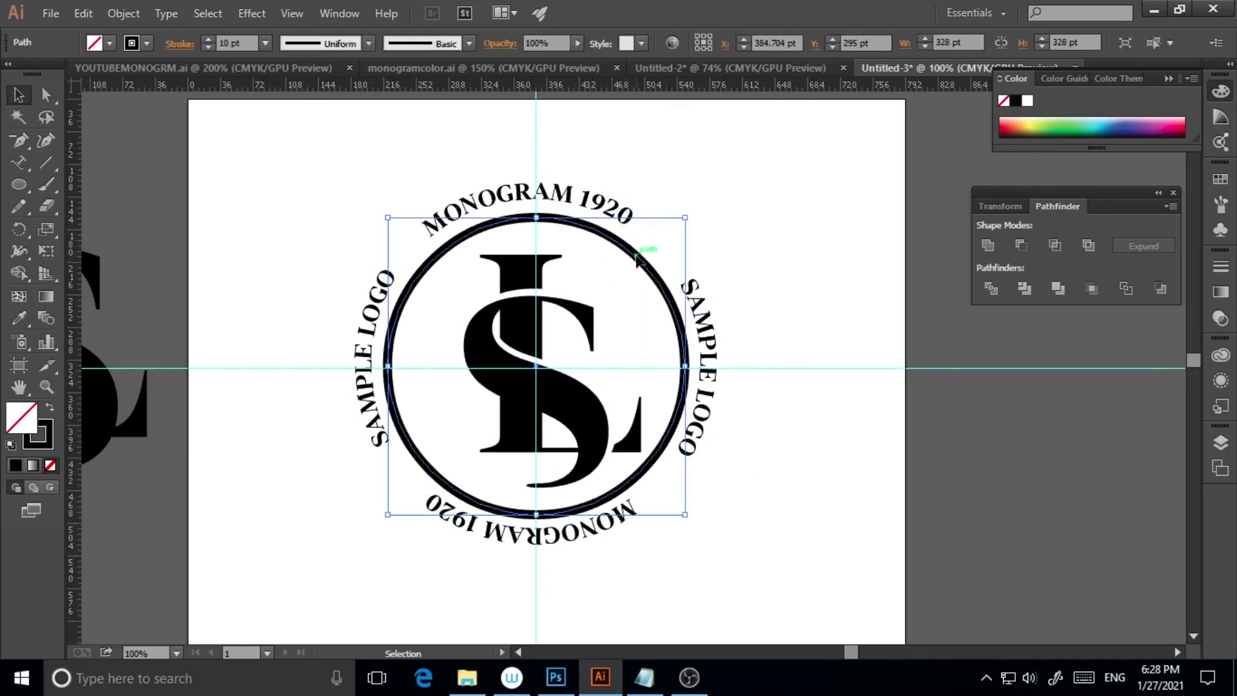
click(762, 439)
click(669, 284)
click(677, 349)
click(652, 277)
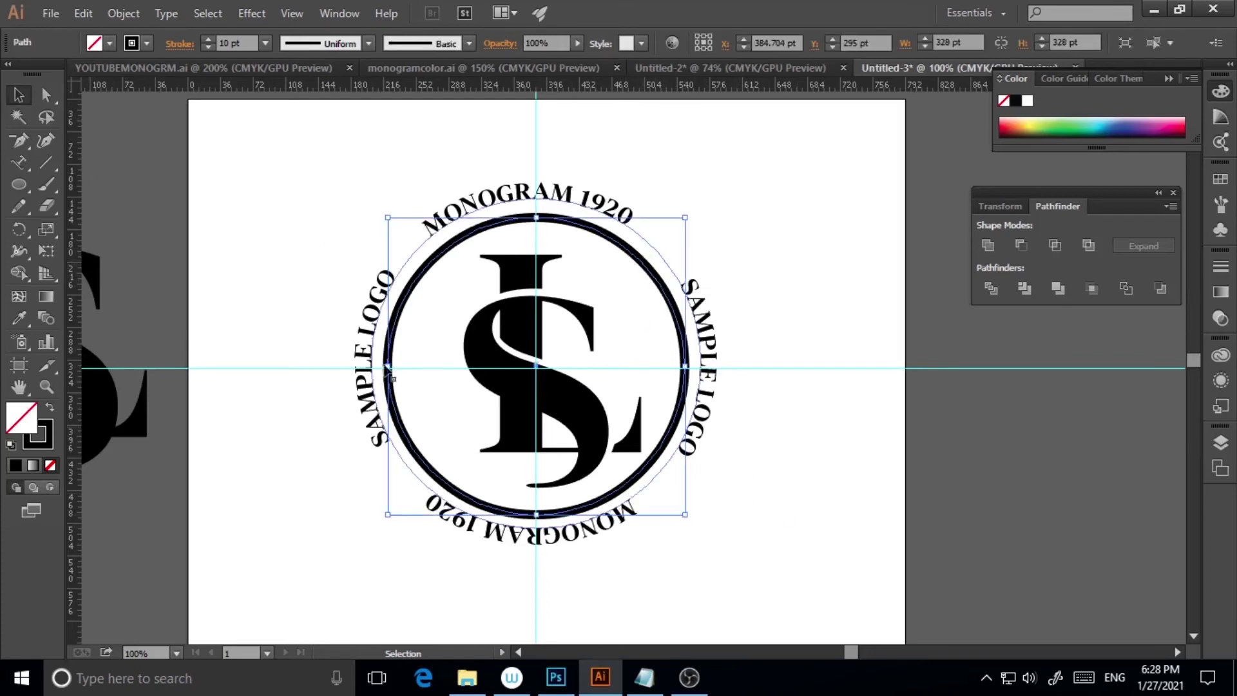
click(83, 13)
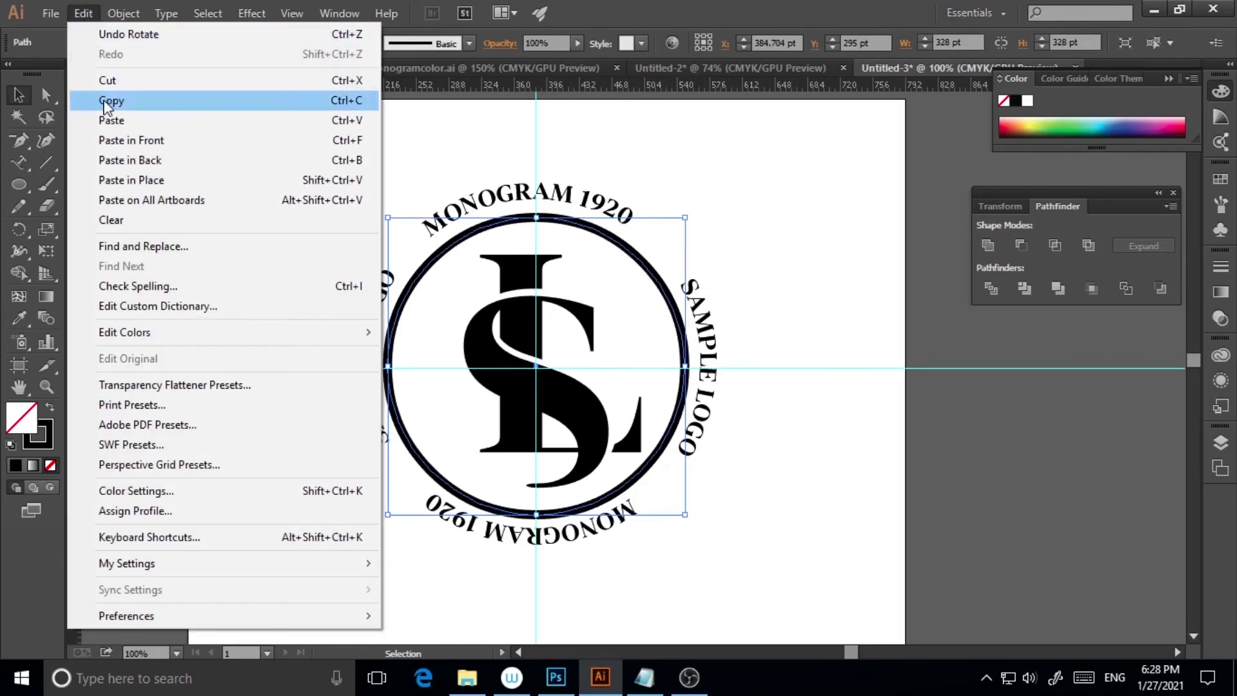
click(107, 102)
click(83, 11)
click(135, 180)
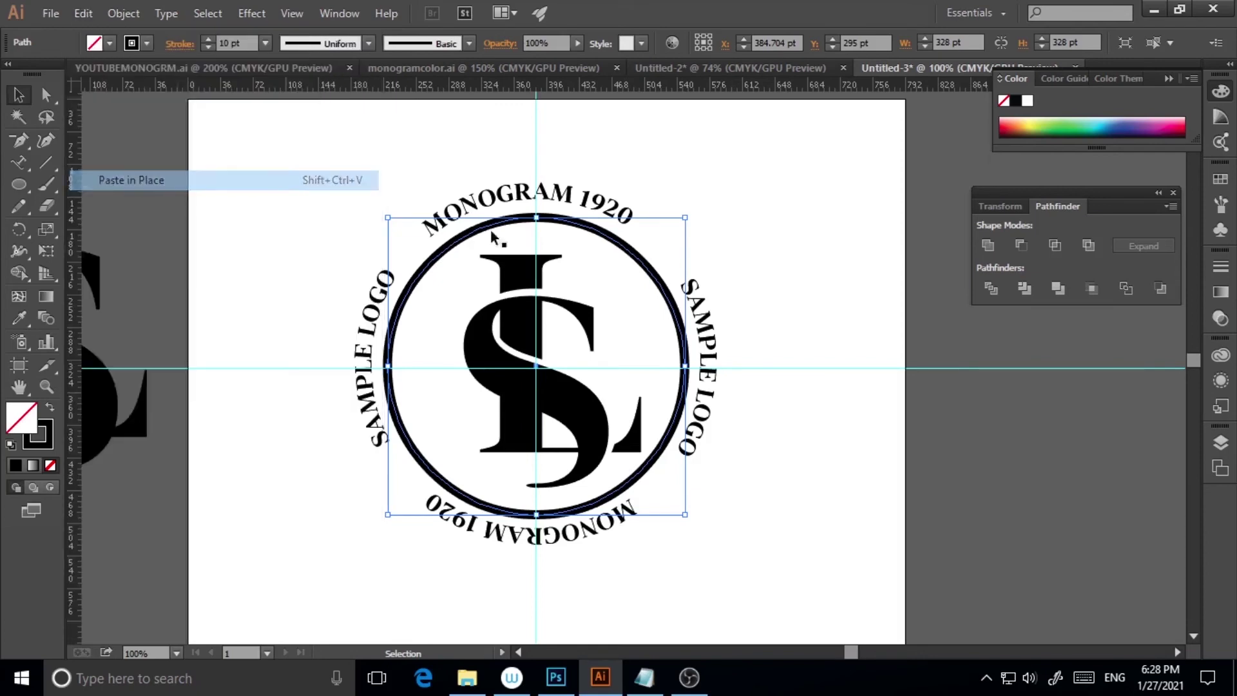
Step: Shrink the duplicate circle around its centre to about 285 pt in diameter and set its stroke weight to 3 pt
drag(687, 218, 676, 221)
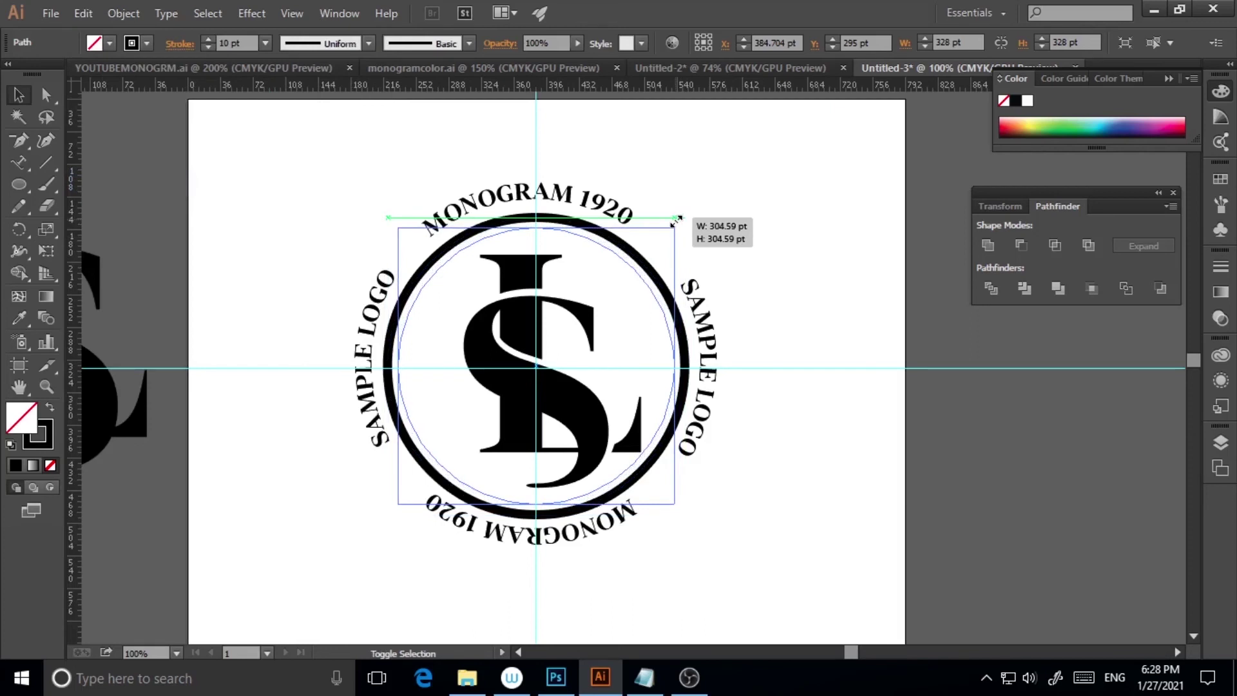
drag(676, 221, 667, 230)
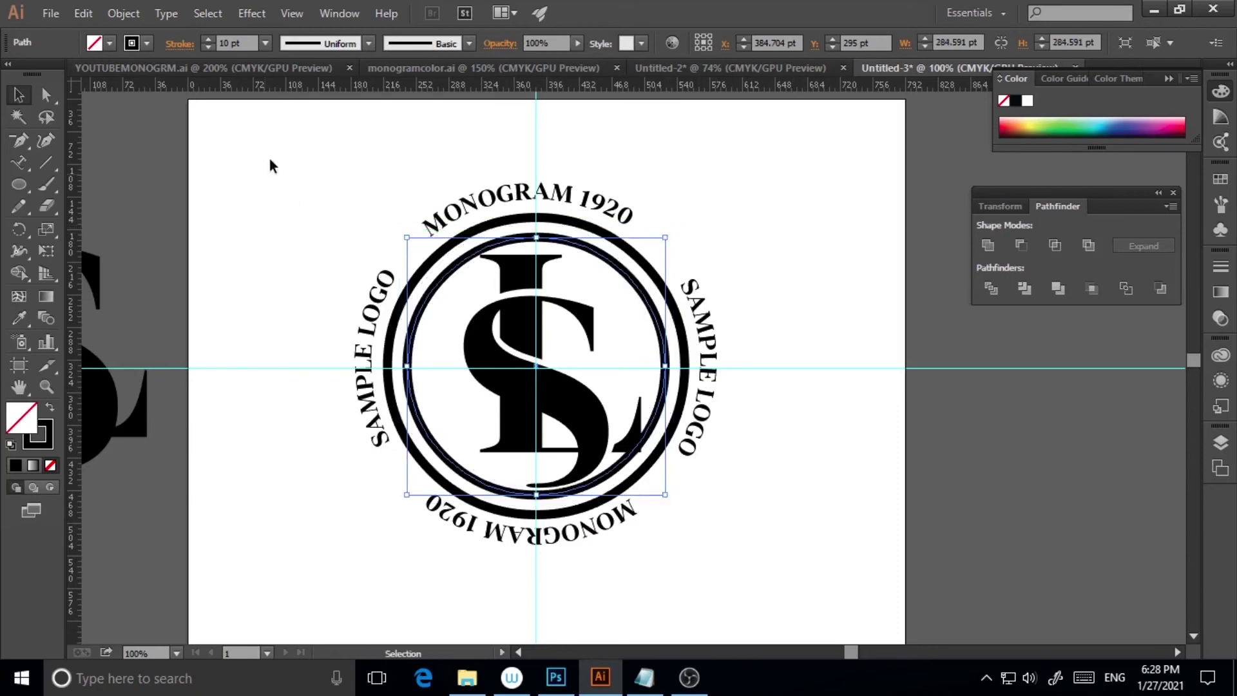
click(264, 43)
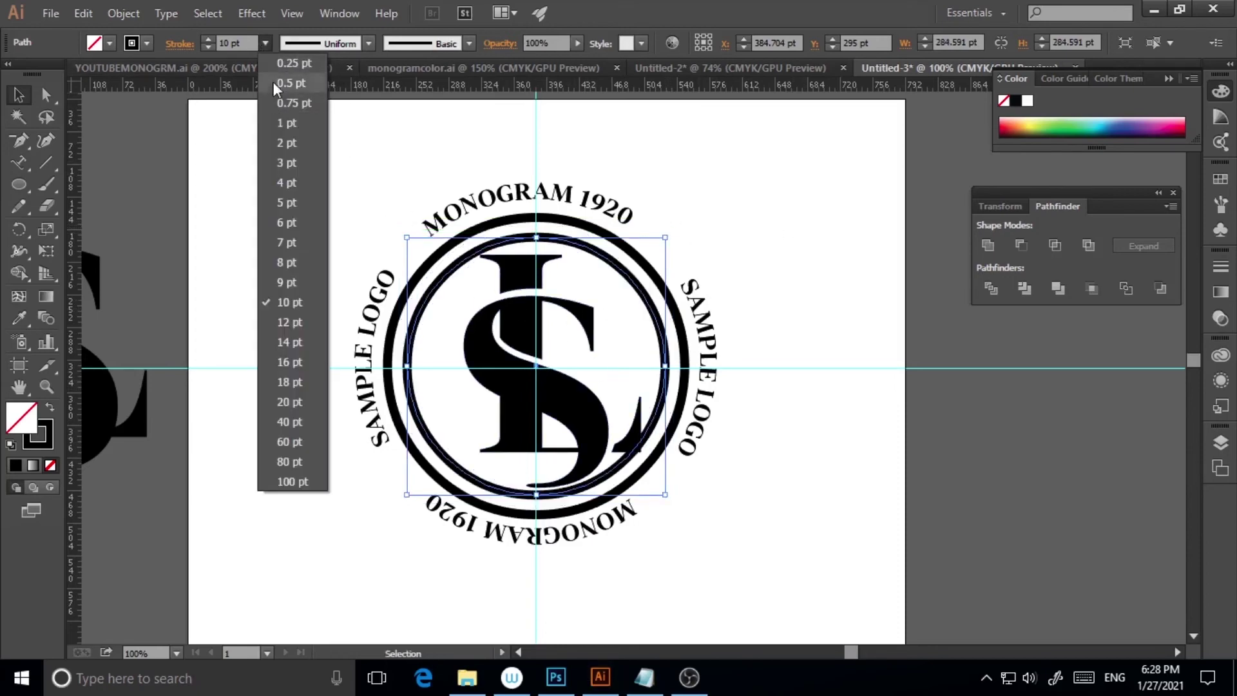
click(283, 163)
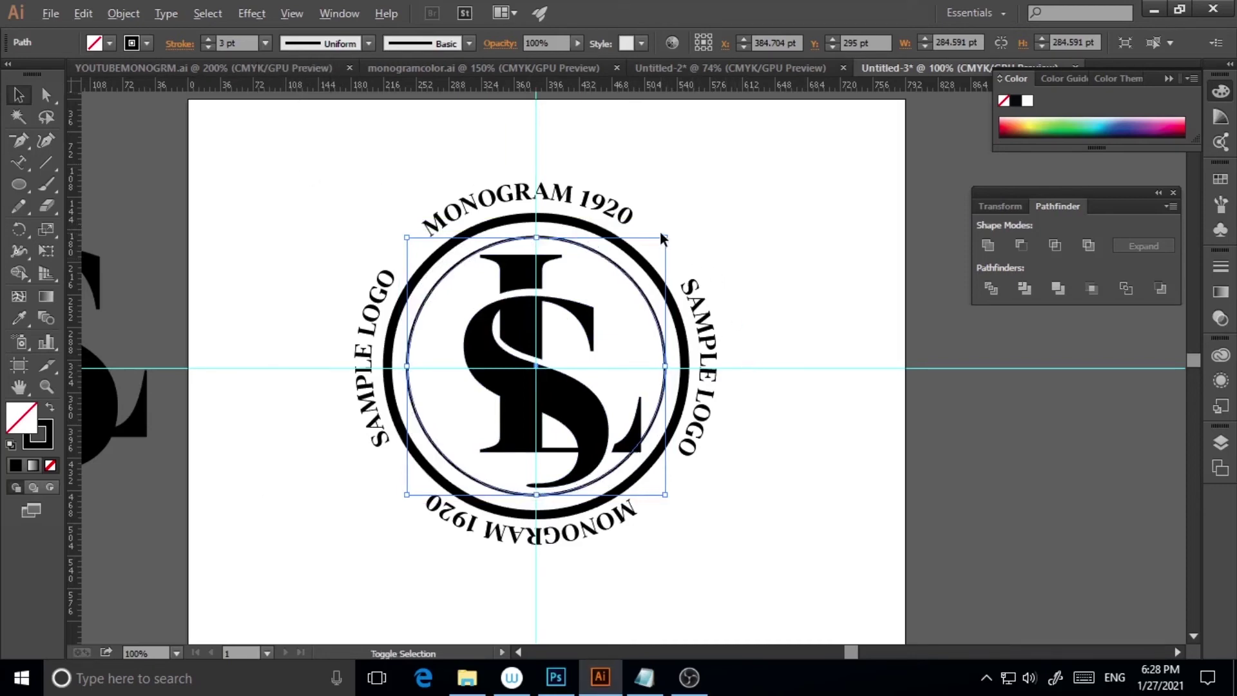
Step: Enlarge the thin inner circle around its centre to about 303 pt in diameter and deselect it
drag(665, 237, 674, 229)
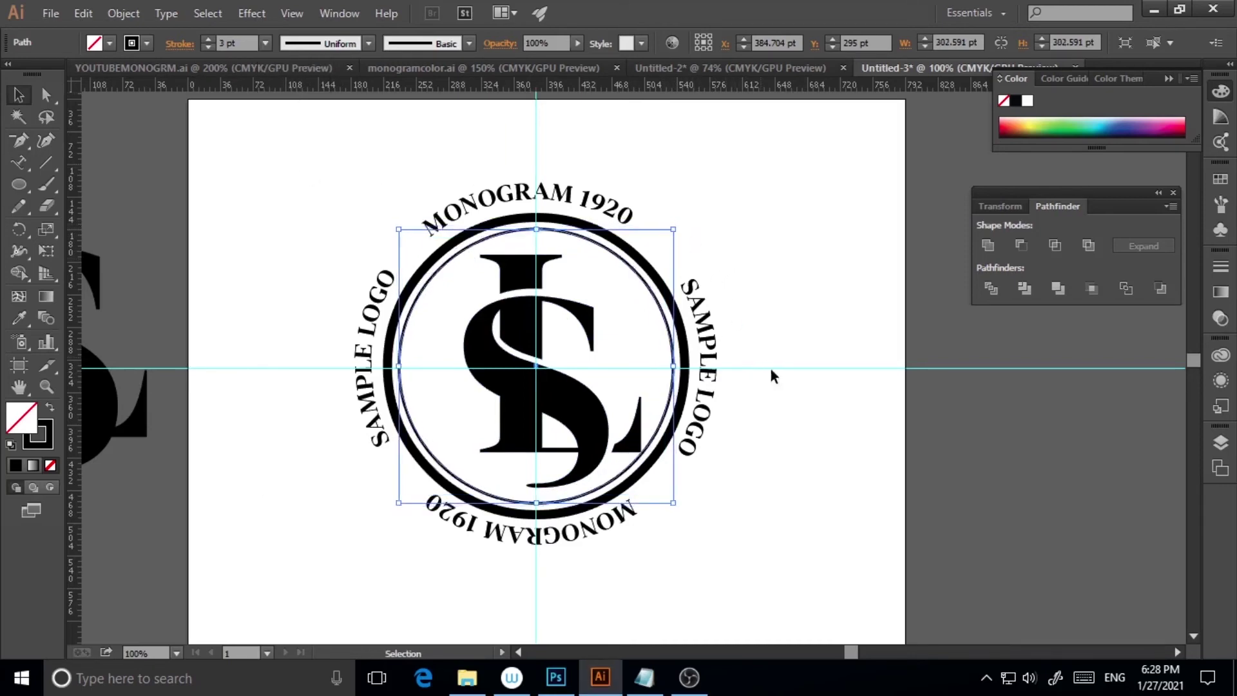
click(798, 449)
key(ctrl+z)
click(814, 387)
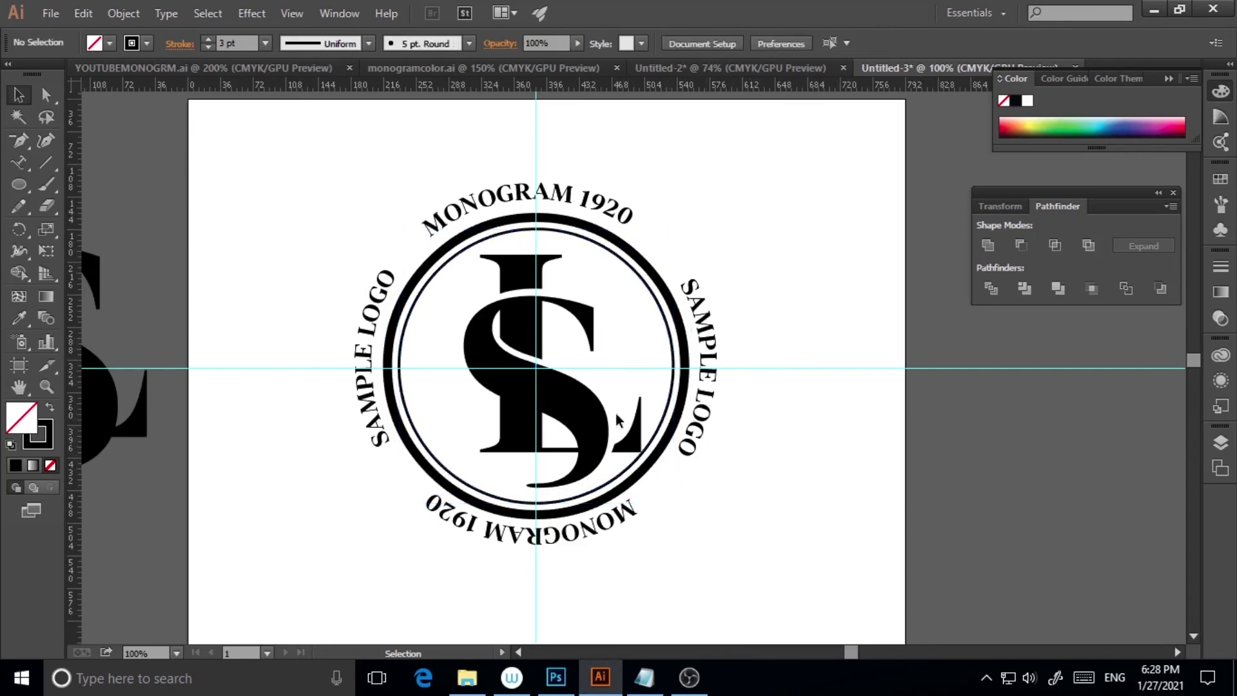
Step: Nudge the LS monogram slightly to the left within the circles and deselect it
click(617, 420)
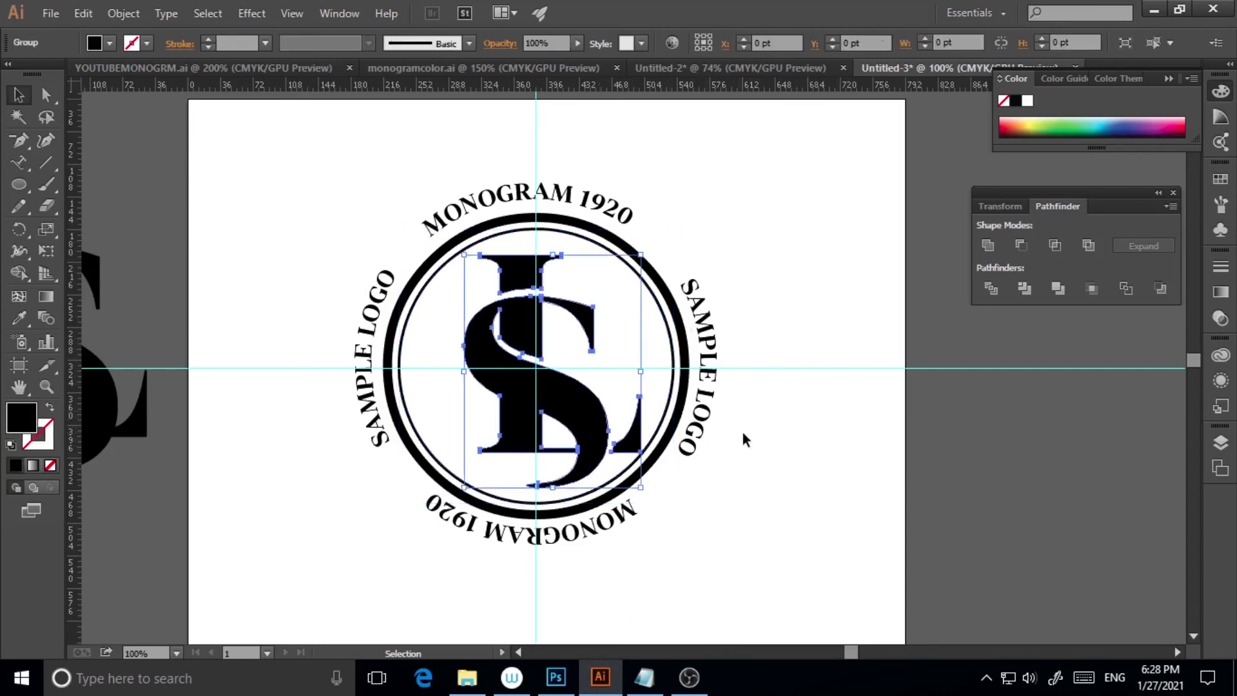
click(793, 537)
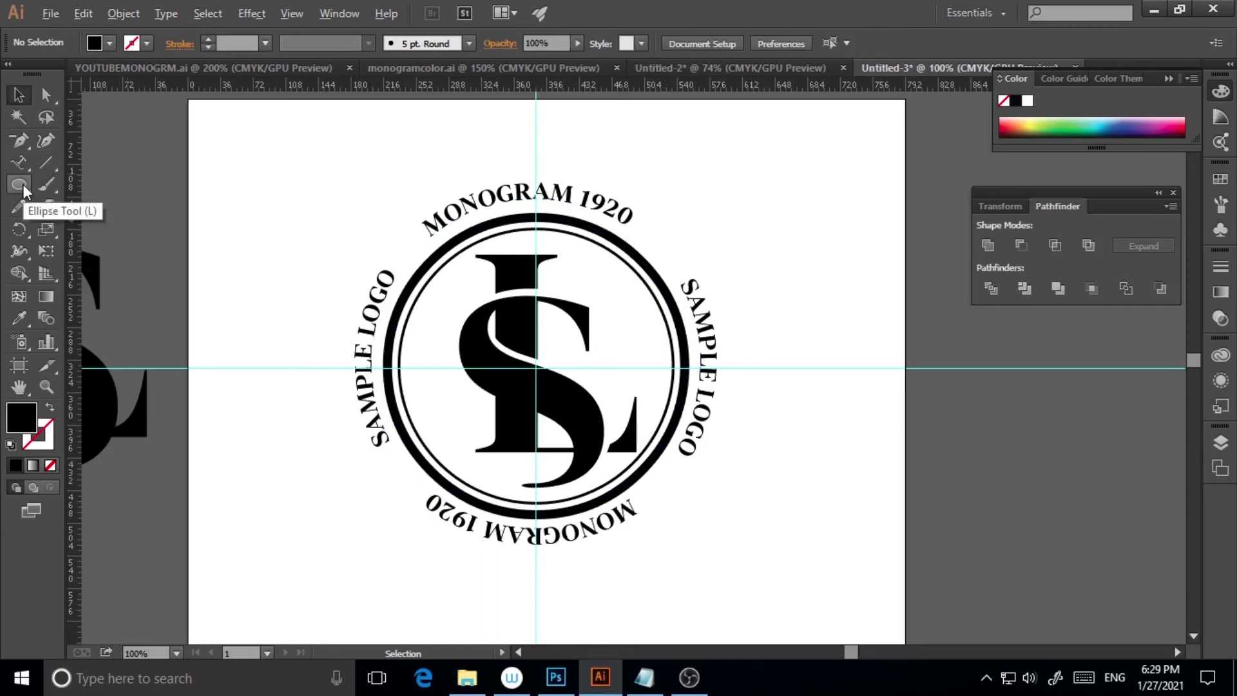
Step: Activate the Star tool and place a horizontal guide across the upper part of the circles, near the top of the monogram
key(alt)
alt+click(22, 183)
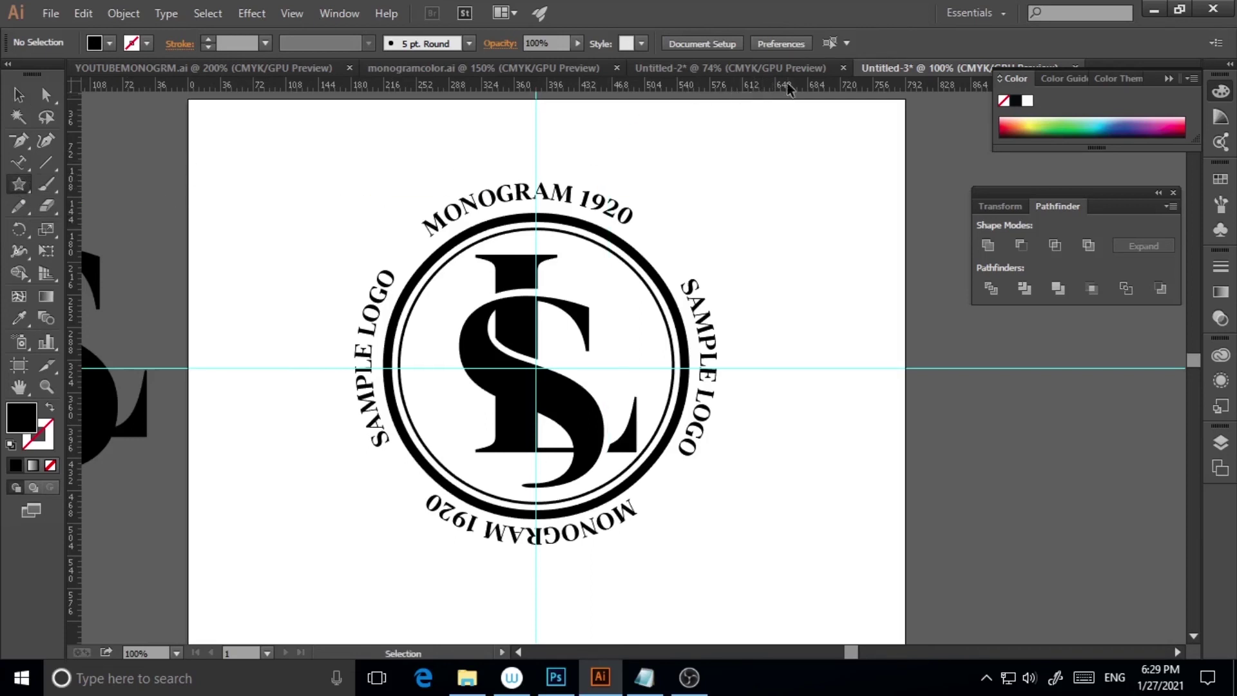
drag(787, 83, 800, 251)
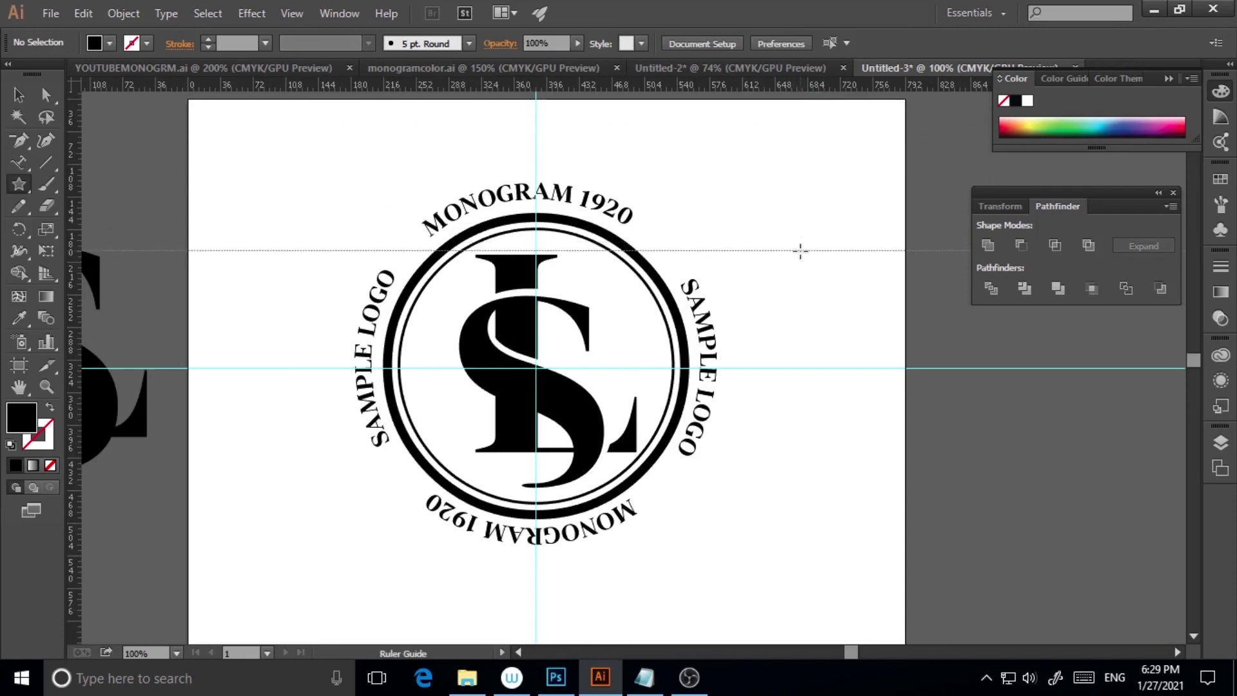
drag(801, 251, 800, 251)
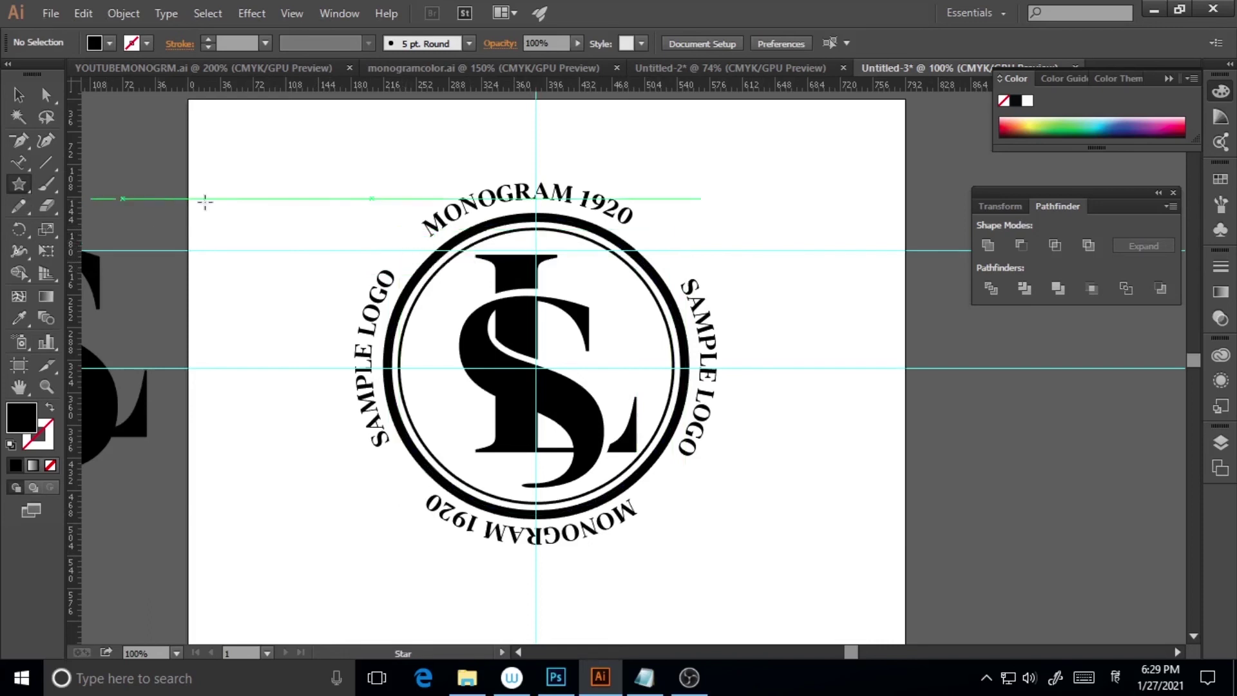
Step: Unlock the guides, lower the upper horizontal guide to 177 pt, and lock the guides again
right_click(843, 430)
click(847, 366)
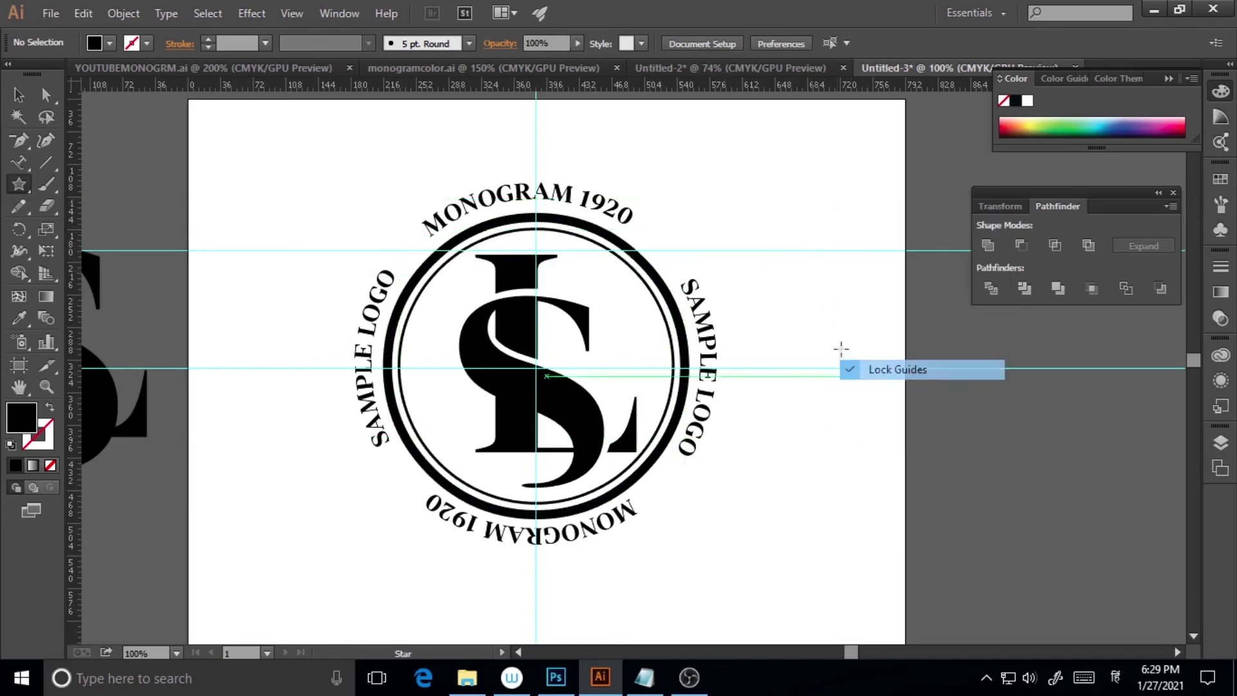
drag(812, 250, 821, 260)
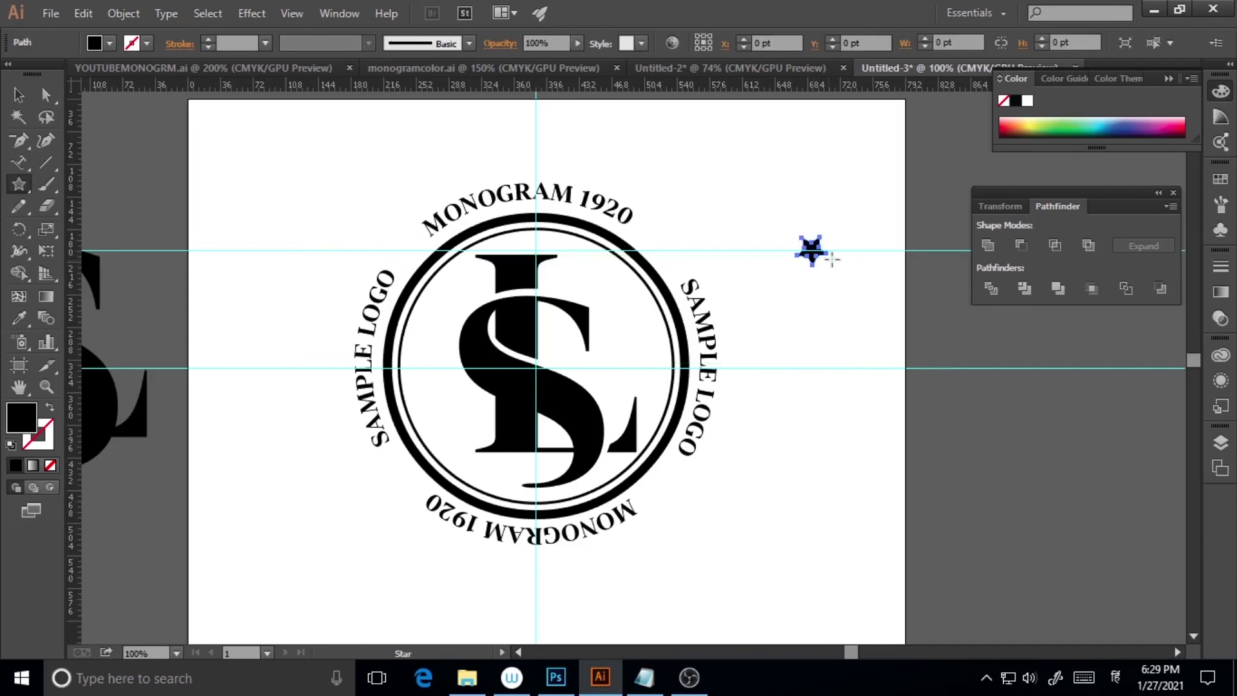
key(ctrl+z)
key(v)
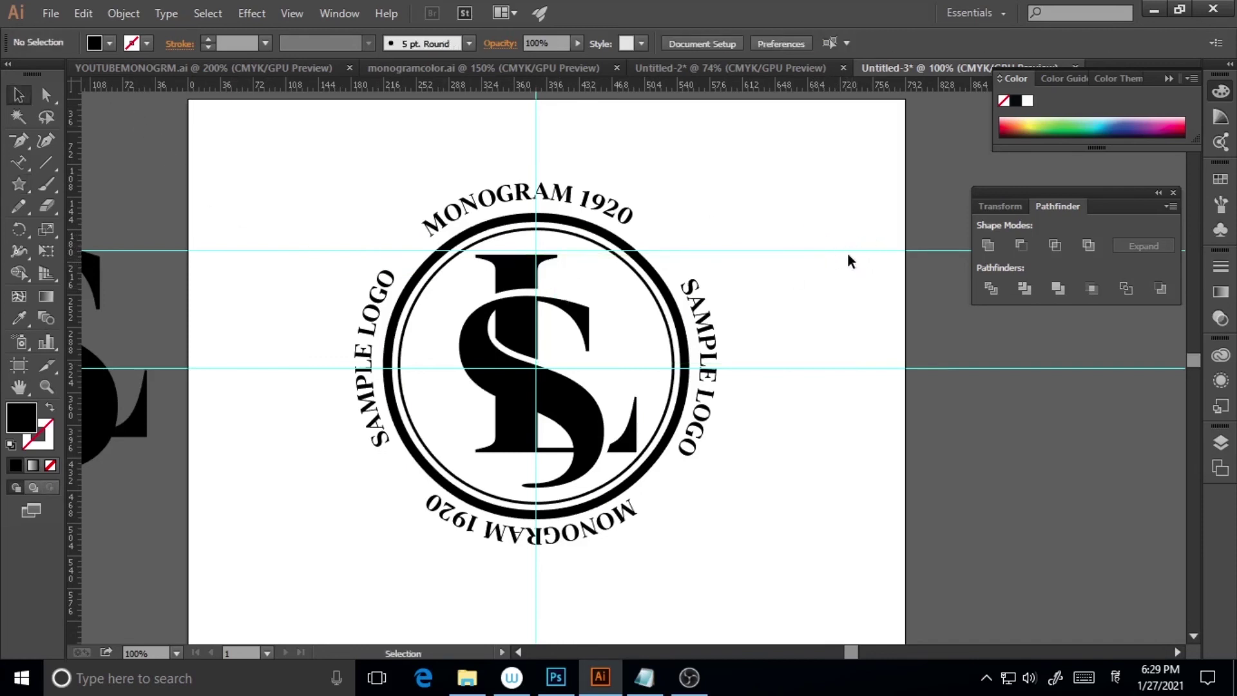
drag(852, 252, 853, 259)
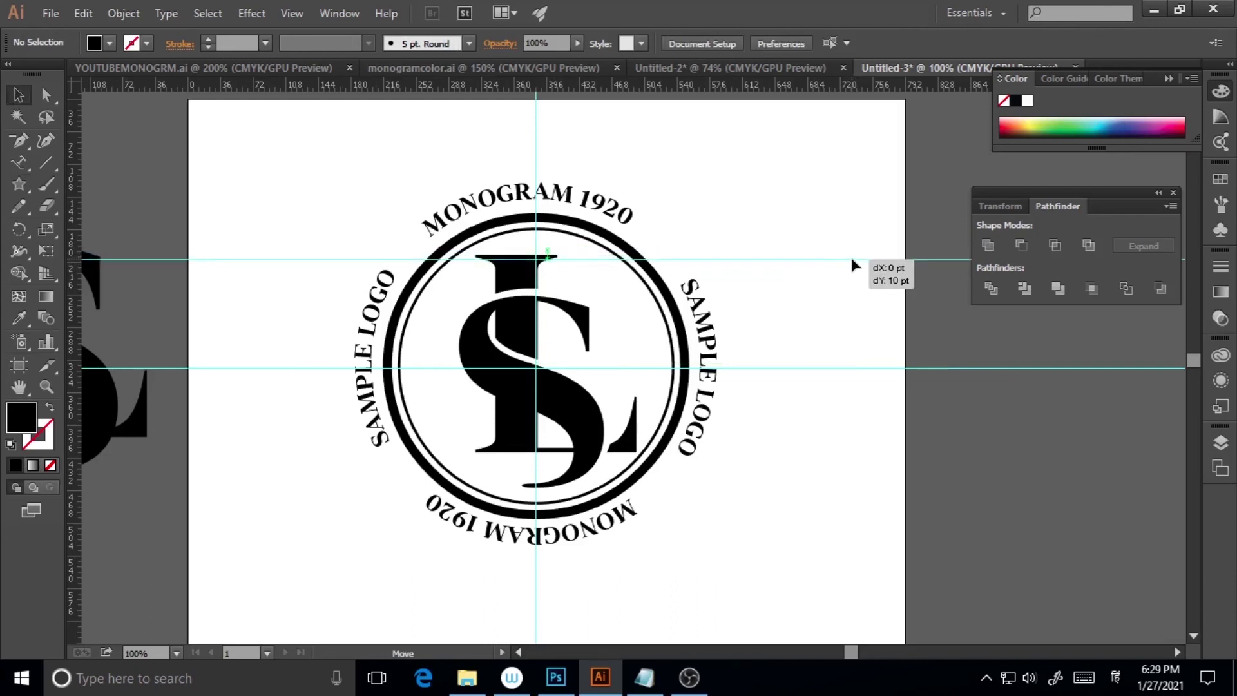
drag(853, 259, 853, 259)
right_click(825, 416)
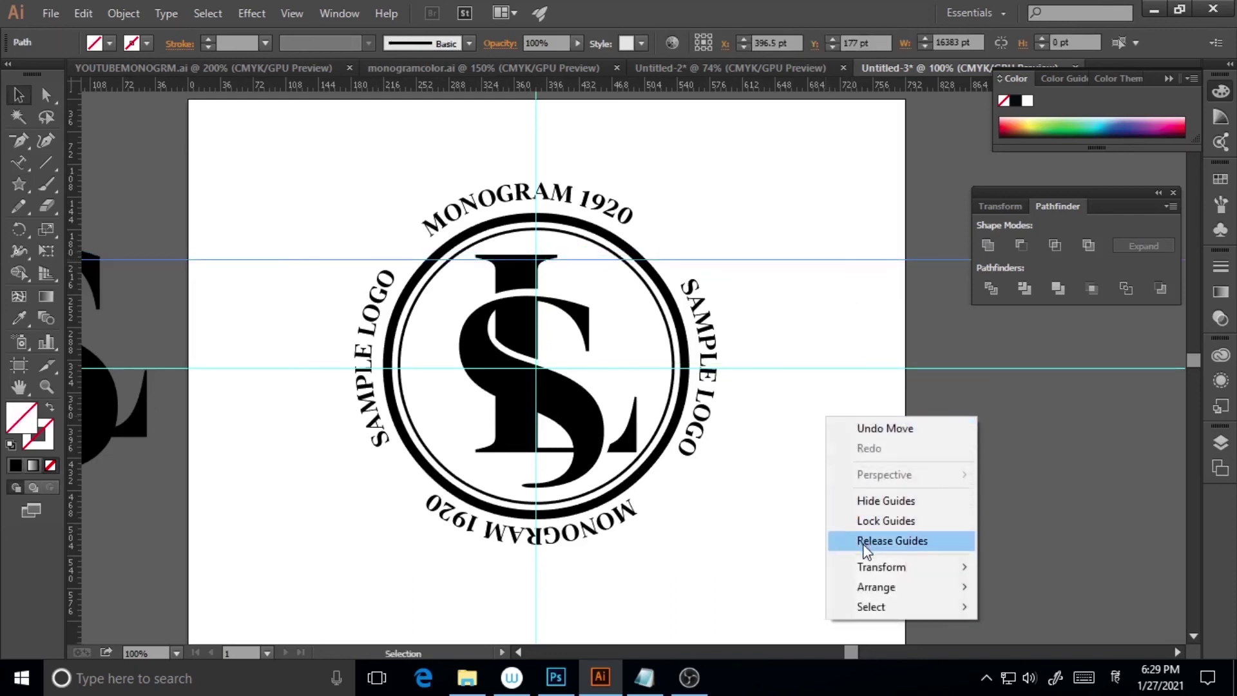
click(886, 521)
Step: Draw a five-pointed star about 31 pt wide in the gap between the left SAMPLE LOGO and the upper MONOGRAM 1920, and fill it black
click(19, 183)
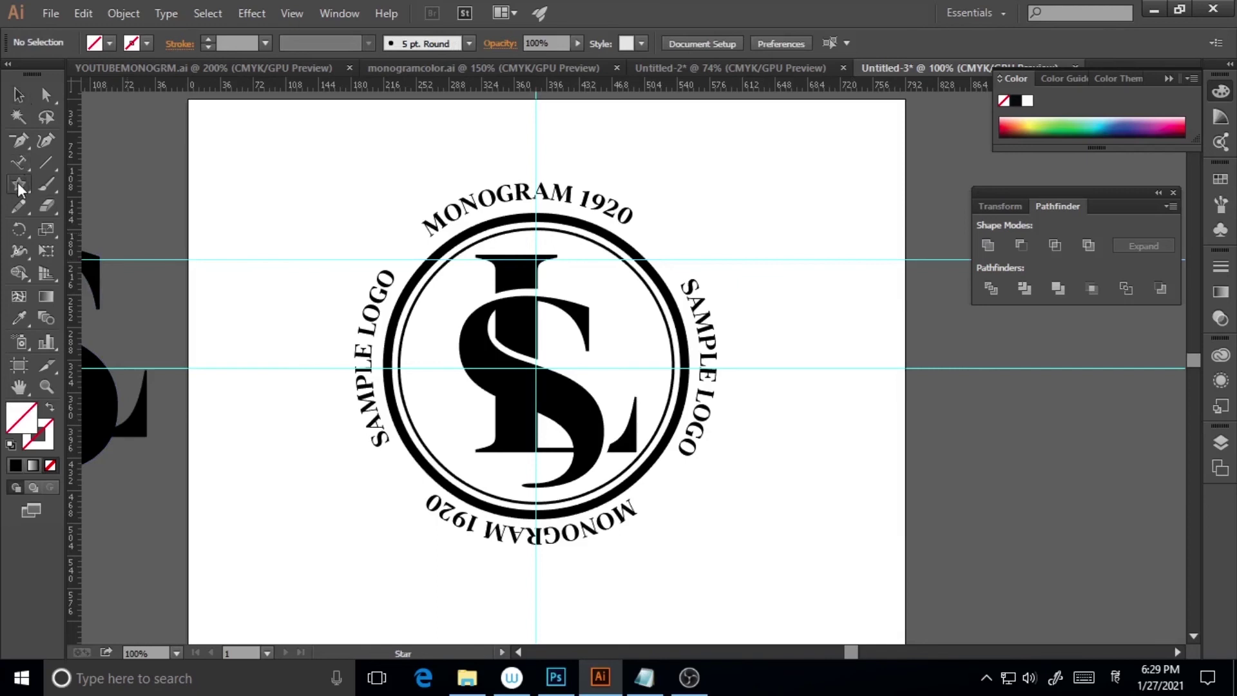
drag(404, 243, 413, 257)
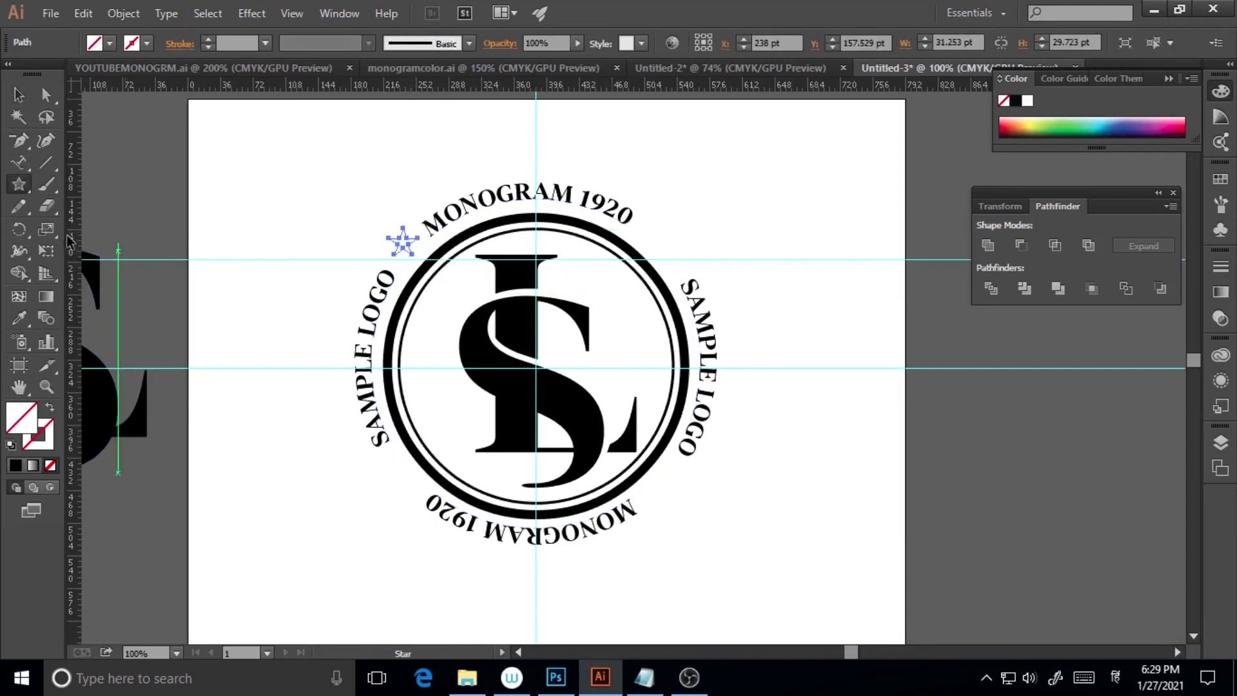
click(110, 44)
click(50, 87)
click(51, 74)
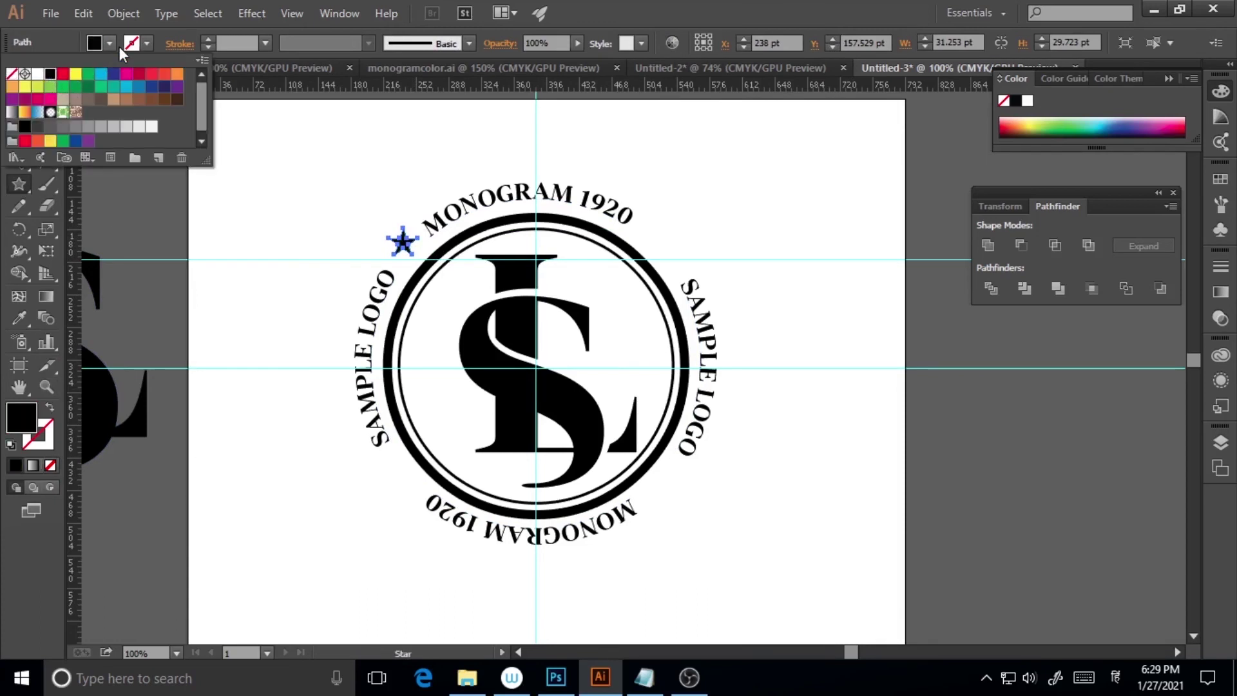
key(Escape)
Step: Duplicate the star horizontally into the gap between the upper MONOGRAM 1920 and the right SAMPLE LOGO text
key(v)
drag(402, 242, 406, 245)
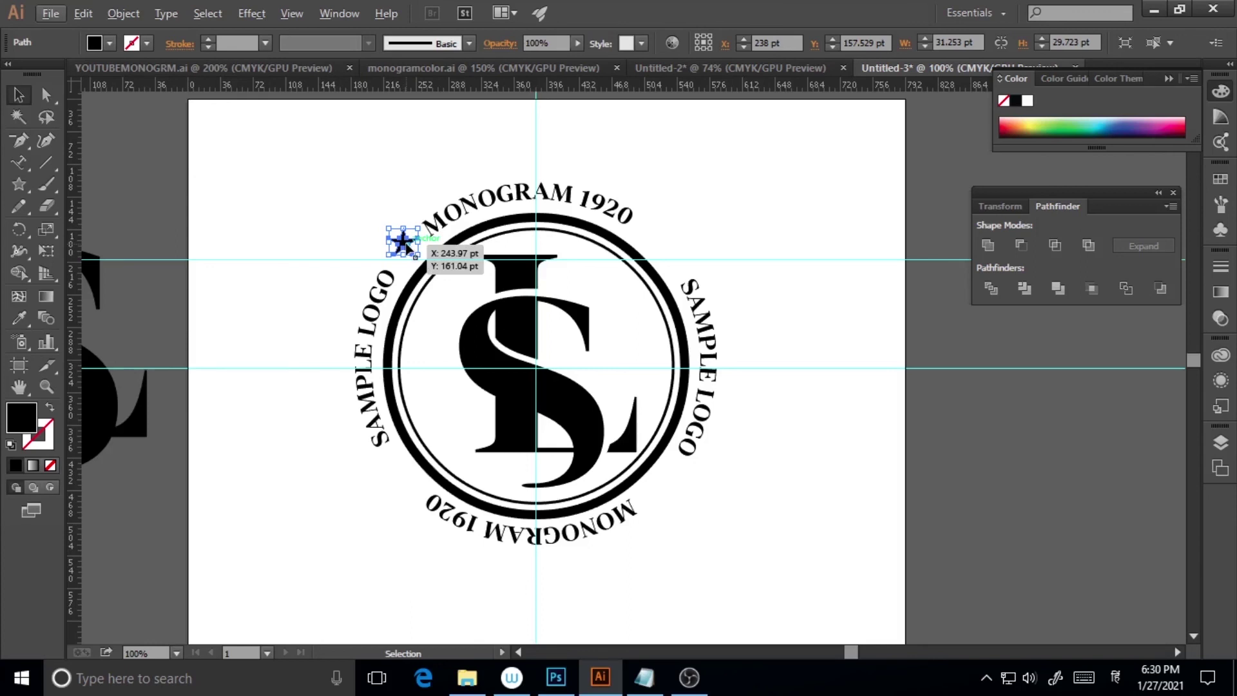
drag(406, 245, 666, 246)
click(861, 385)
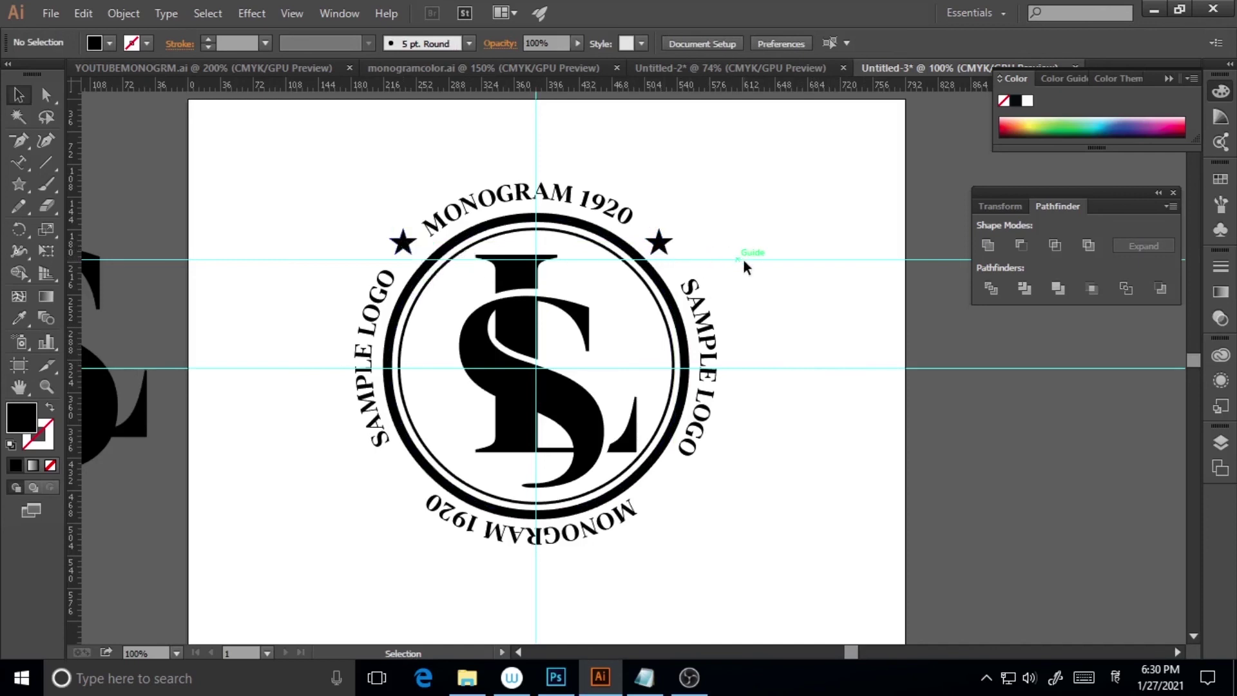
Step: Unlock the guides and raise the upper horizontal guide to about 172 pt, just below the two stars
right_click(813, 322)
click(826, 482)
drag(792, 261, 791, 254)
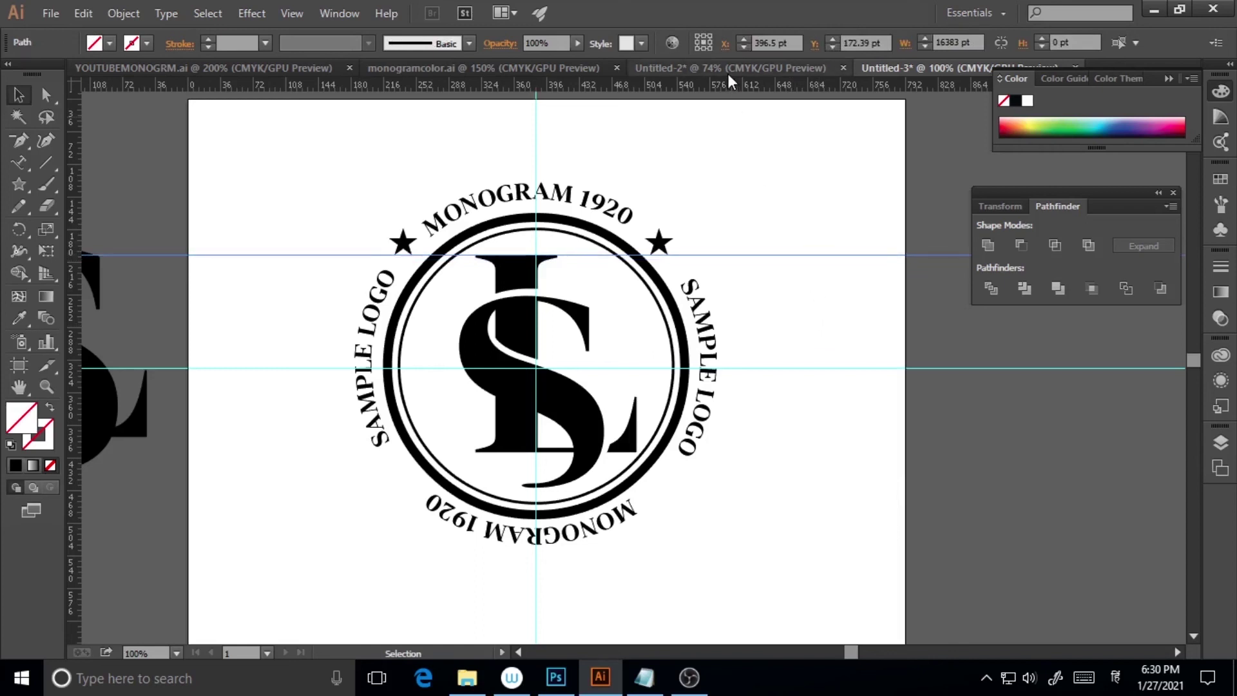
Step: Add a horizontal guide at 427 pt across the lower part of the circles and lock the guides
drag(727, 81, 778, 486)
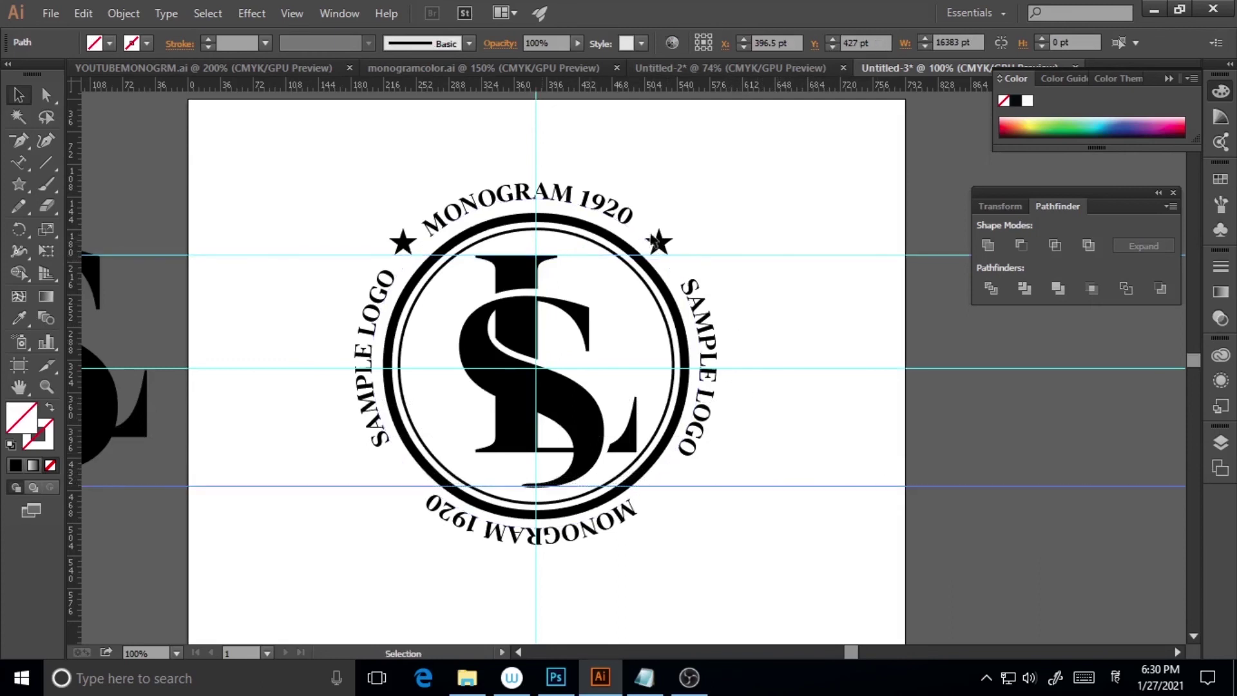
right_click(799, 226)
click(830, 324)
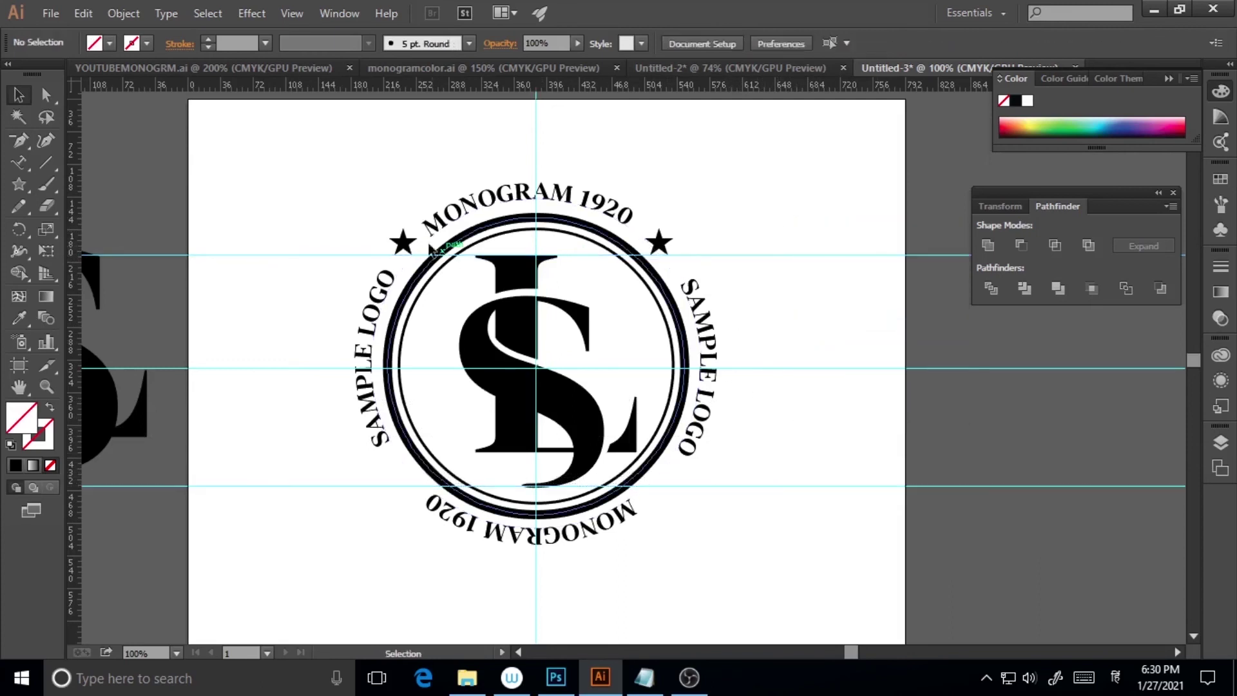
Step: Duplicate the two upper stars straight down into the gaps beside the lower MONOGRAM 1920 text
click(405, 244)
shift+click(659, 244)
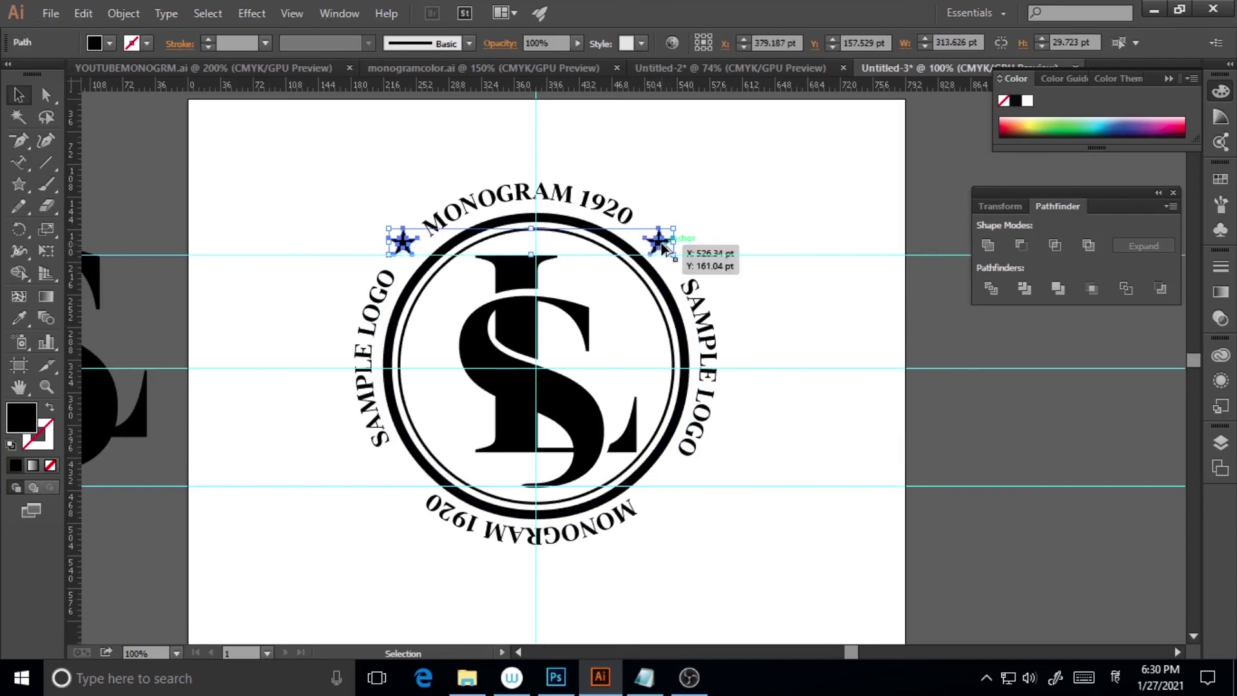
drag(662, 246, 661, 483)
click(752, 538)
Step: Nudge the lower-right star right and slightly down to centre it in the gap between the two texts
click(657, 475)
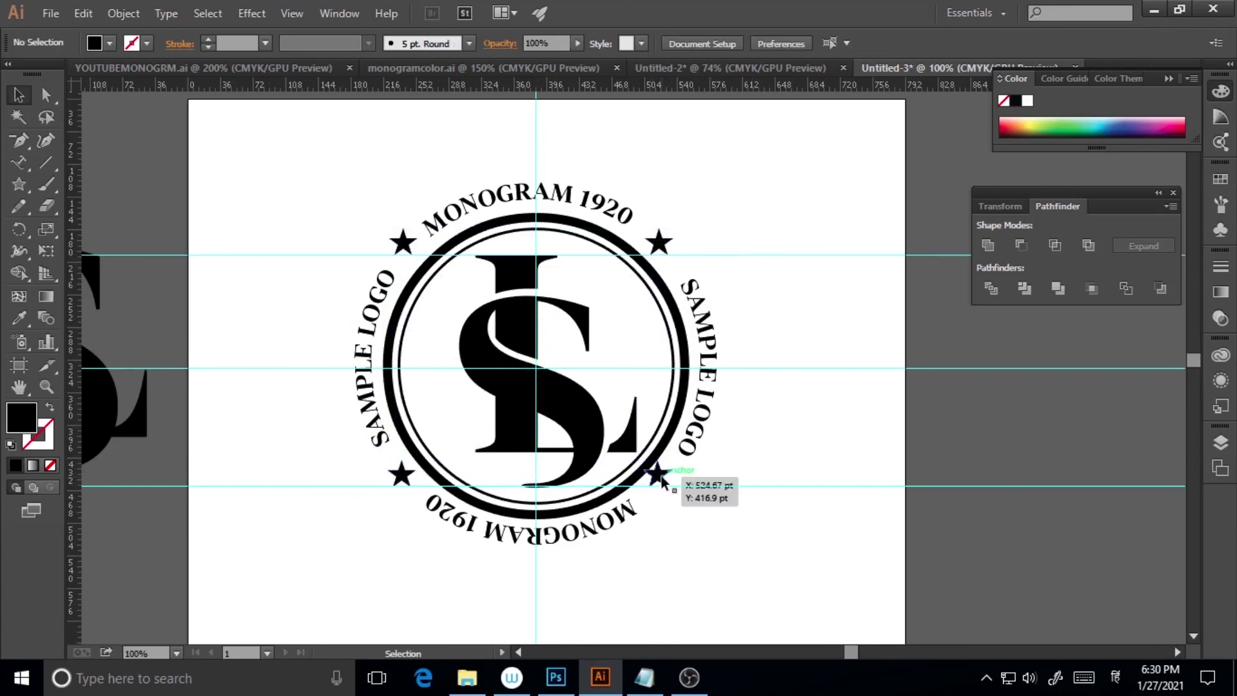
key(Right)
key(Right)
key(Right)
key(Right)
key(Right)
key(Right)
key(Right)
key(Right)
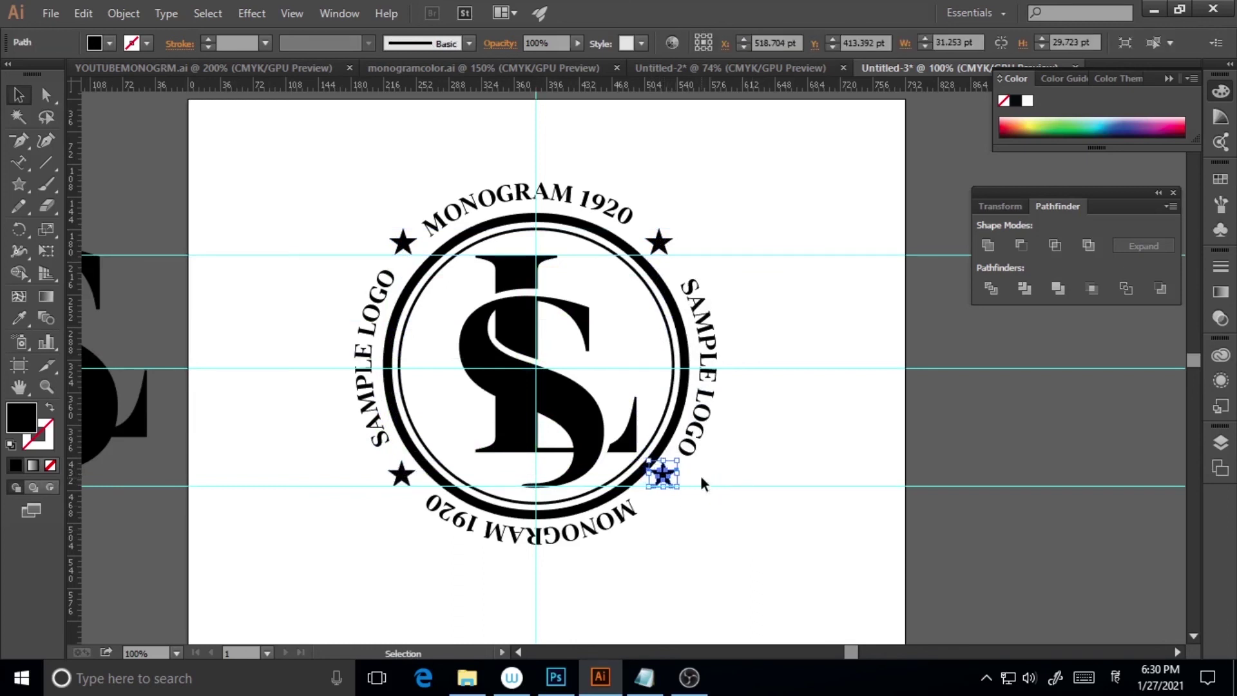
key(Right)
key(Right)
key(Down)
key(Down)
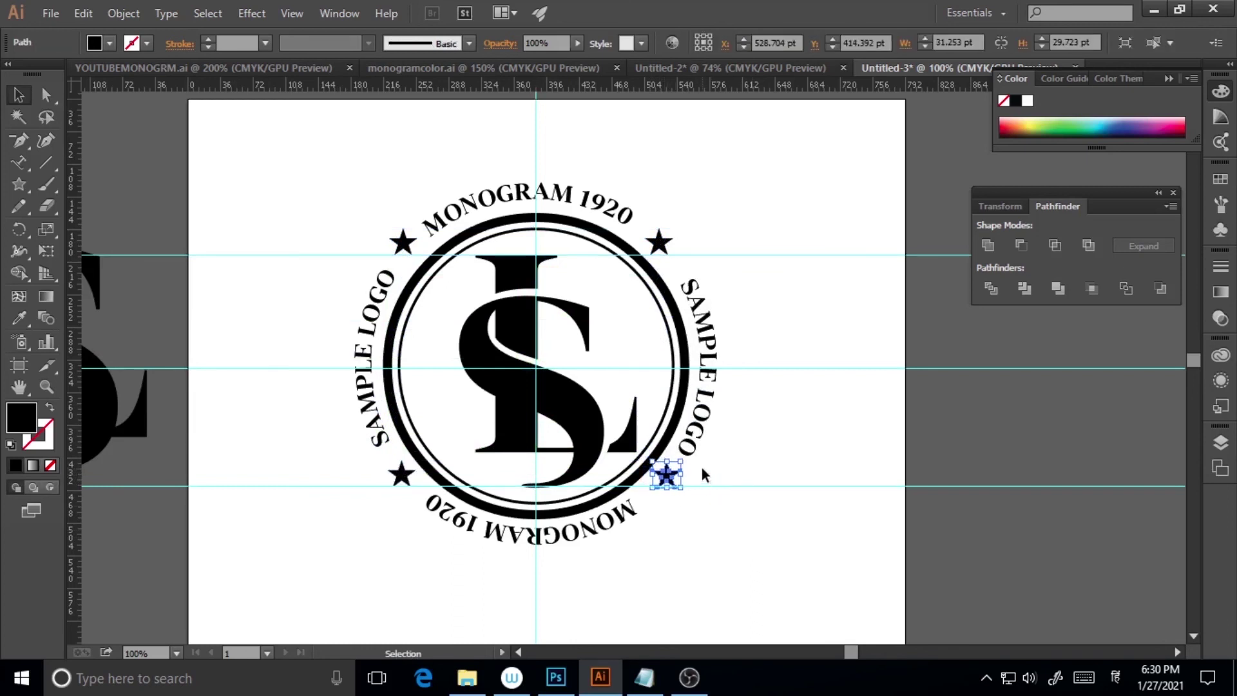
click(693, 540)
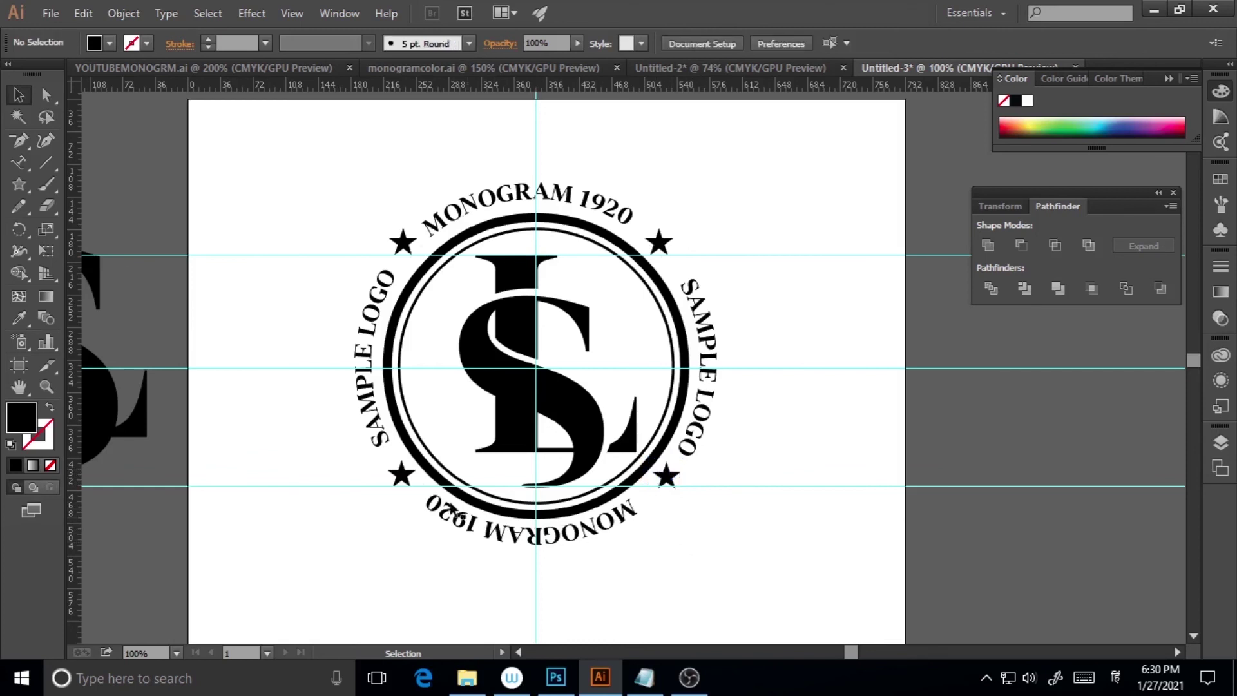
click(674, 483)
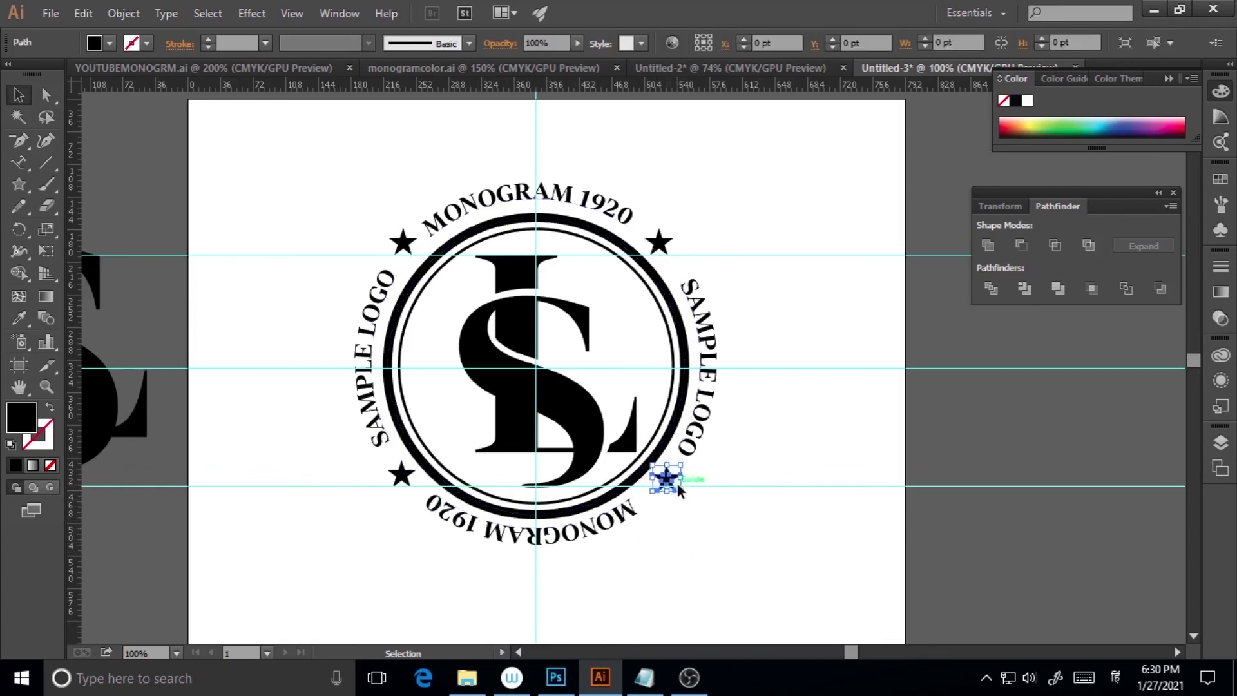
click(684, 522)
Step: Nudge the lower-left star down to fit its gap between the texts and line up with the lower-right star
click(403, 477)
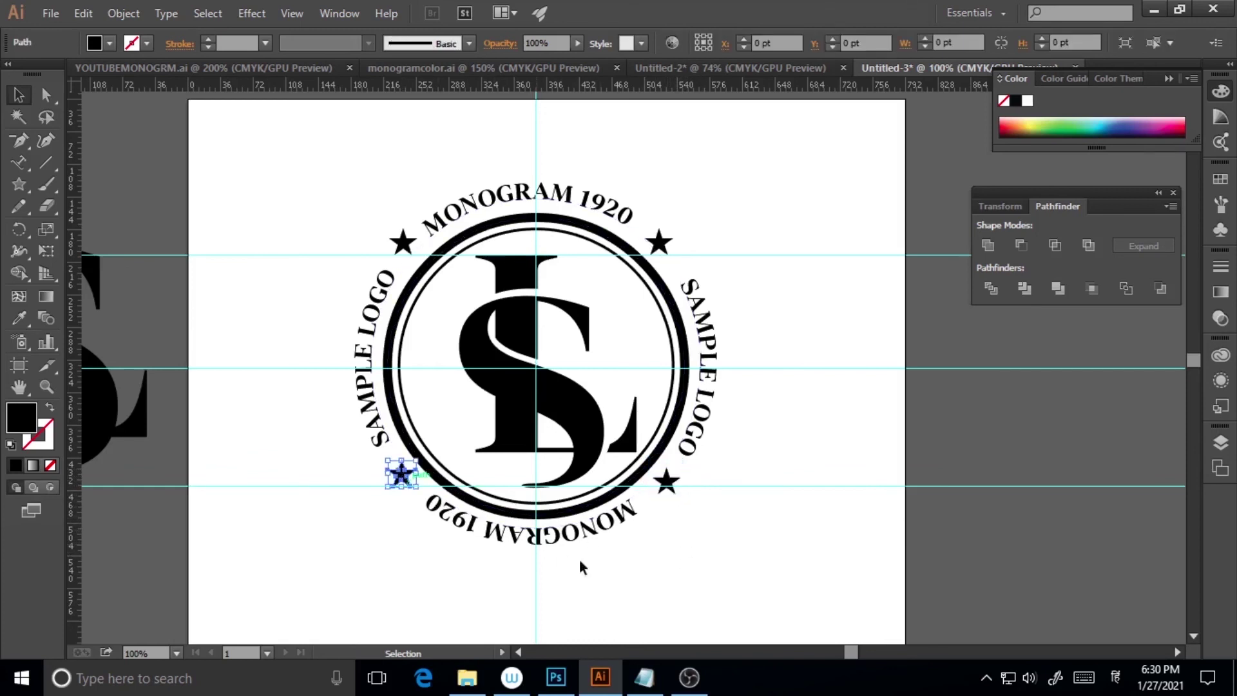
key(Down)
key(Down)
key(Down)
key(Down)
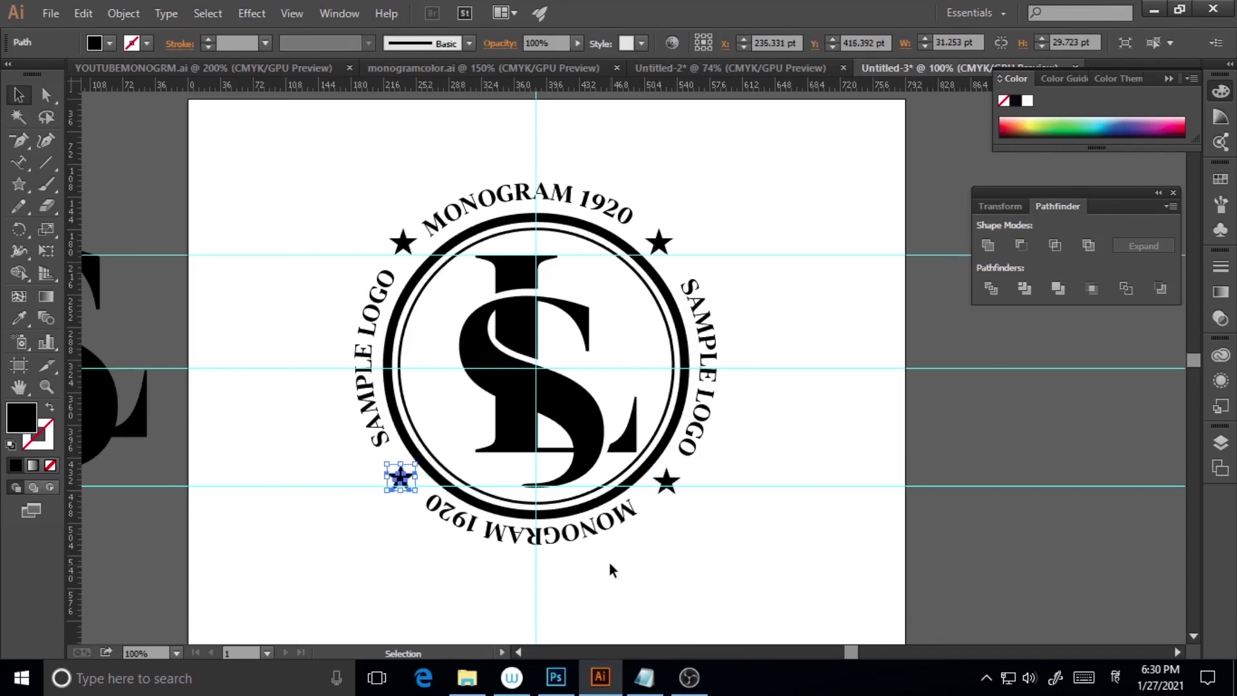
key(Down)
key(Down)
key(Down)
click(697, 574)
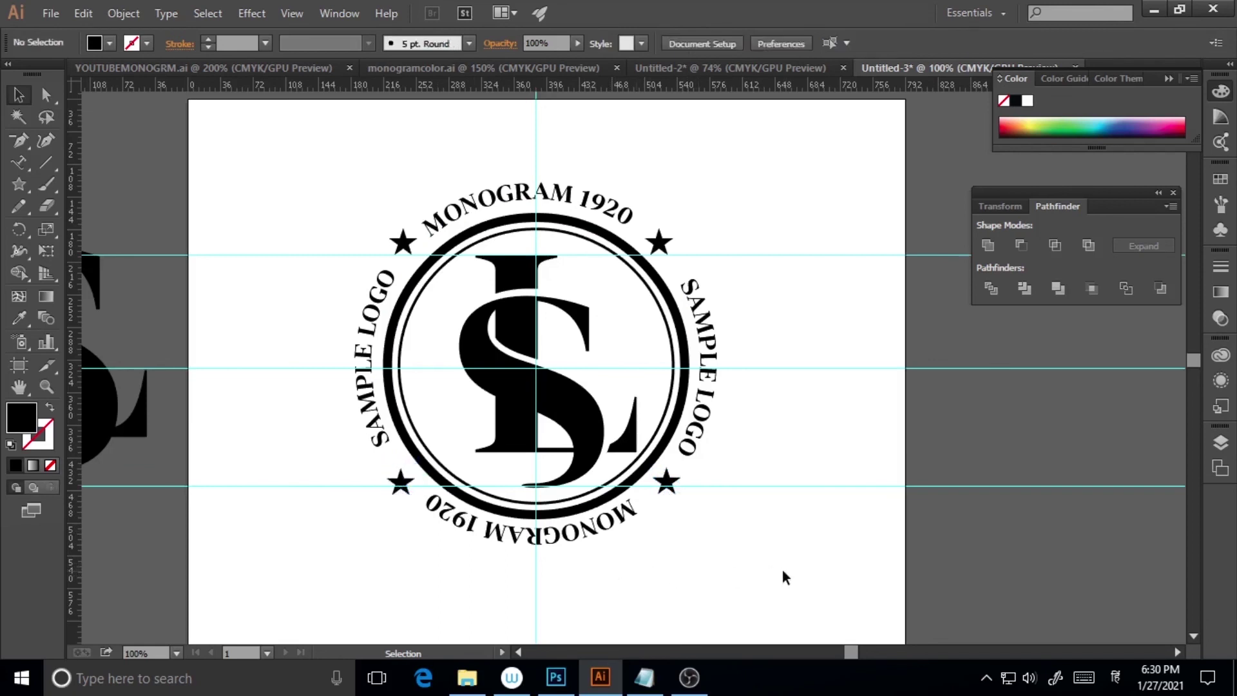
click(403, 483)
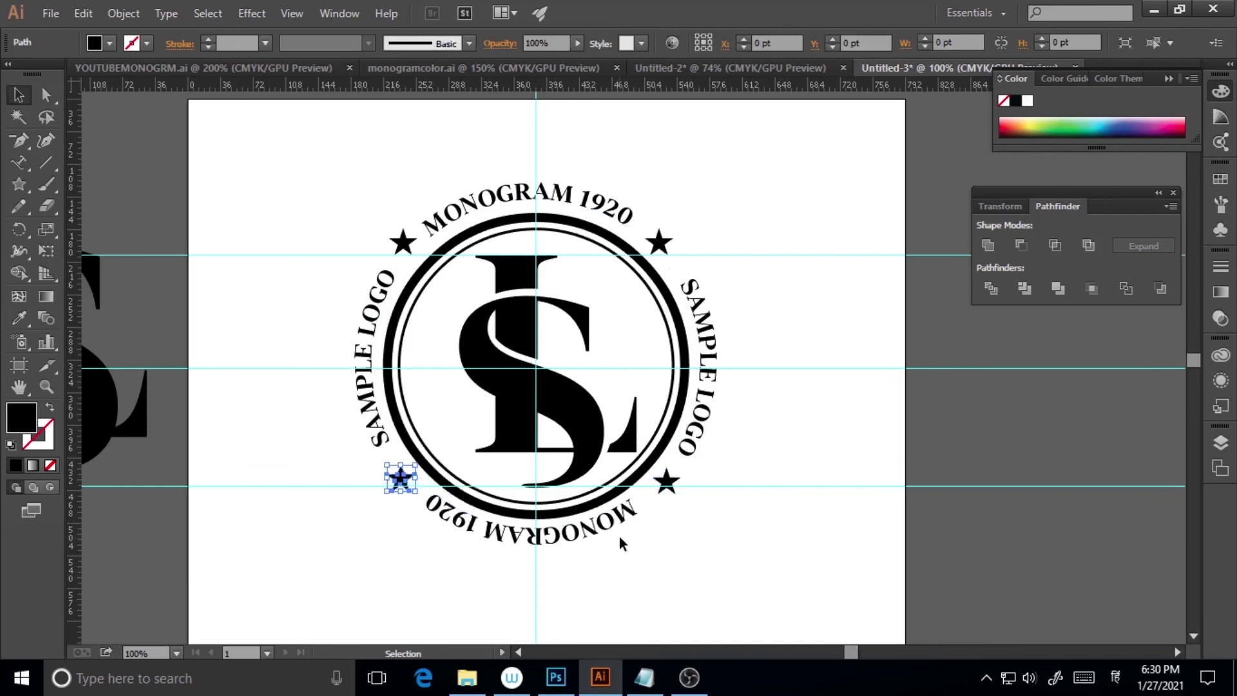
click(711, 549)
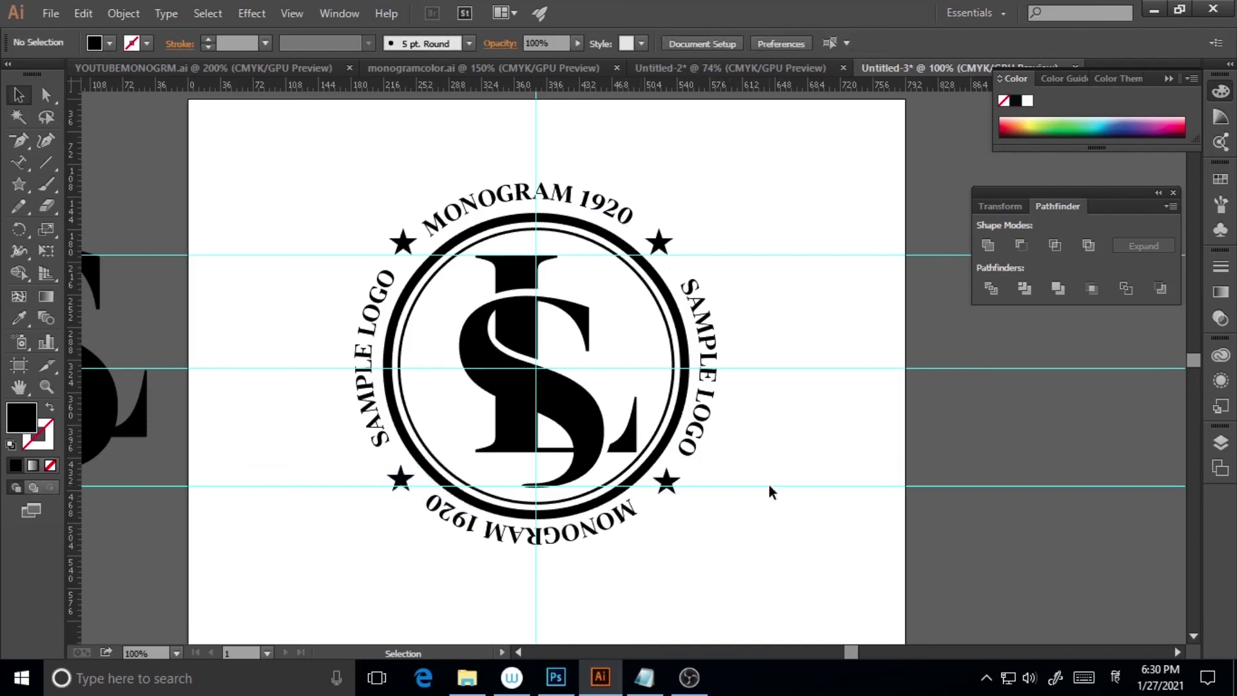
Step: Rotate the right SAMPLE LOGO text slightly counter-clockwise to even out its spacing from the stars
click(717, 384)
drag(776, 399, 782, 388)
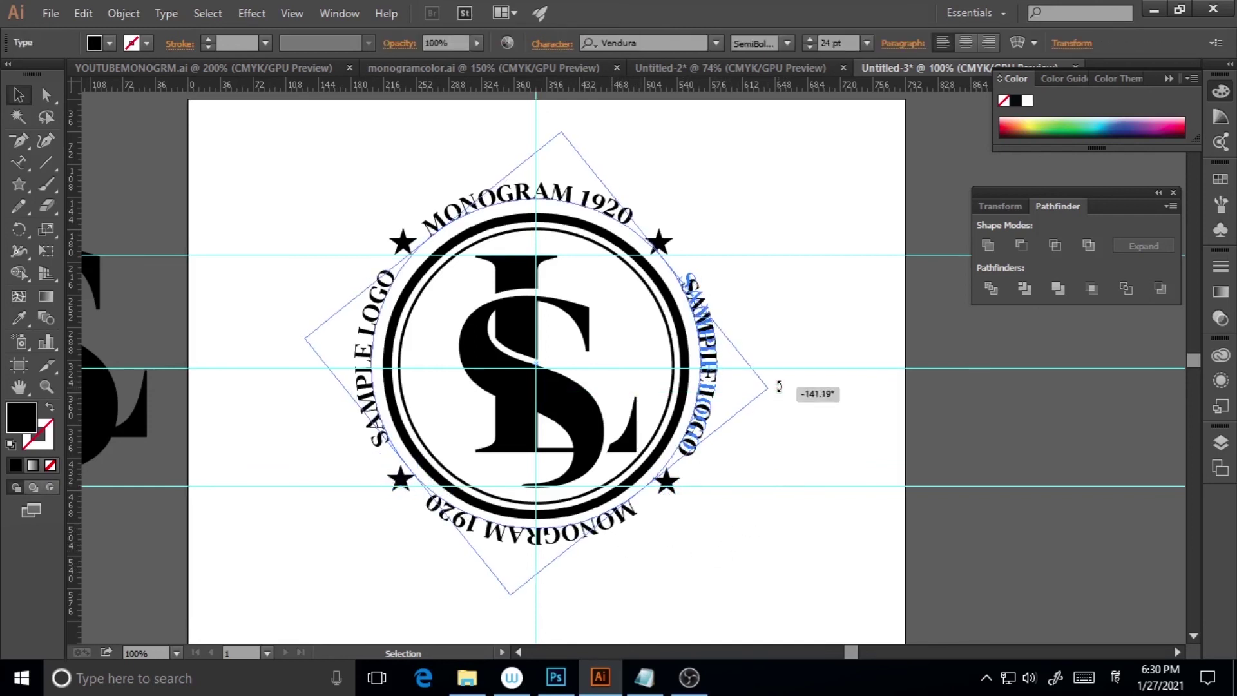
click(763, 513)
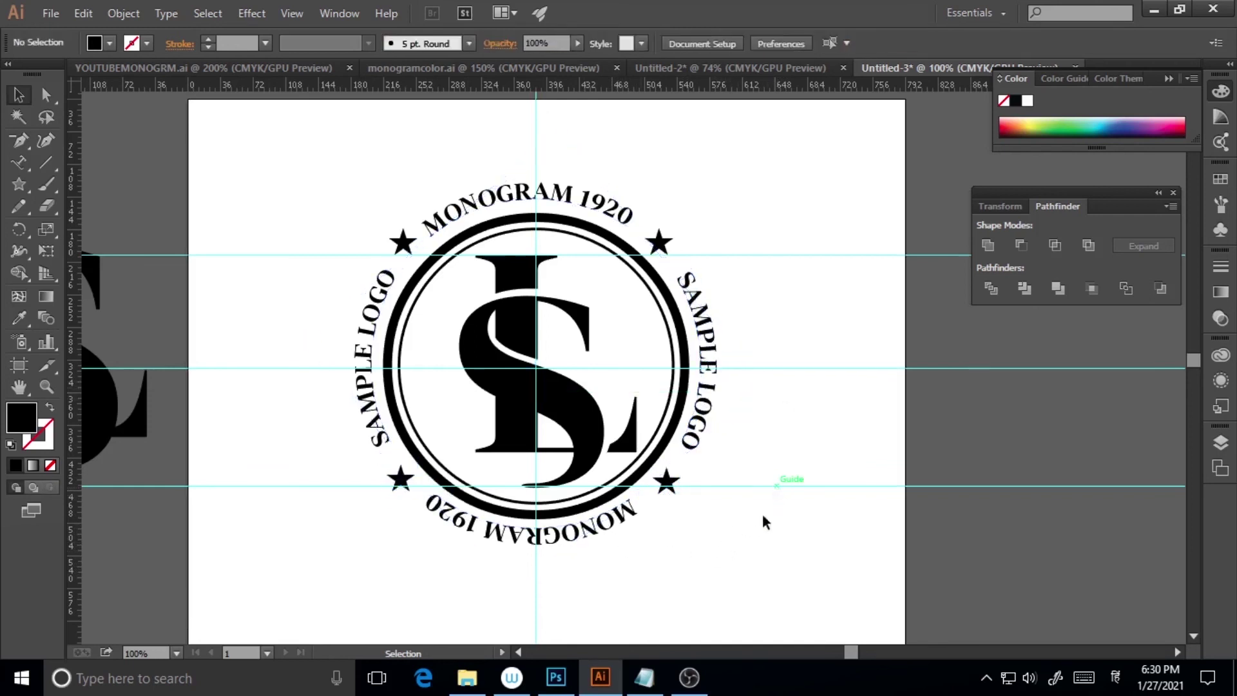
Step: Nudge both lower stars slightly up so they sit level with each other, and zoom in on the logo
click(671, 482)
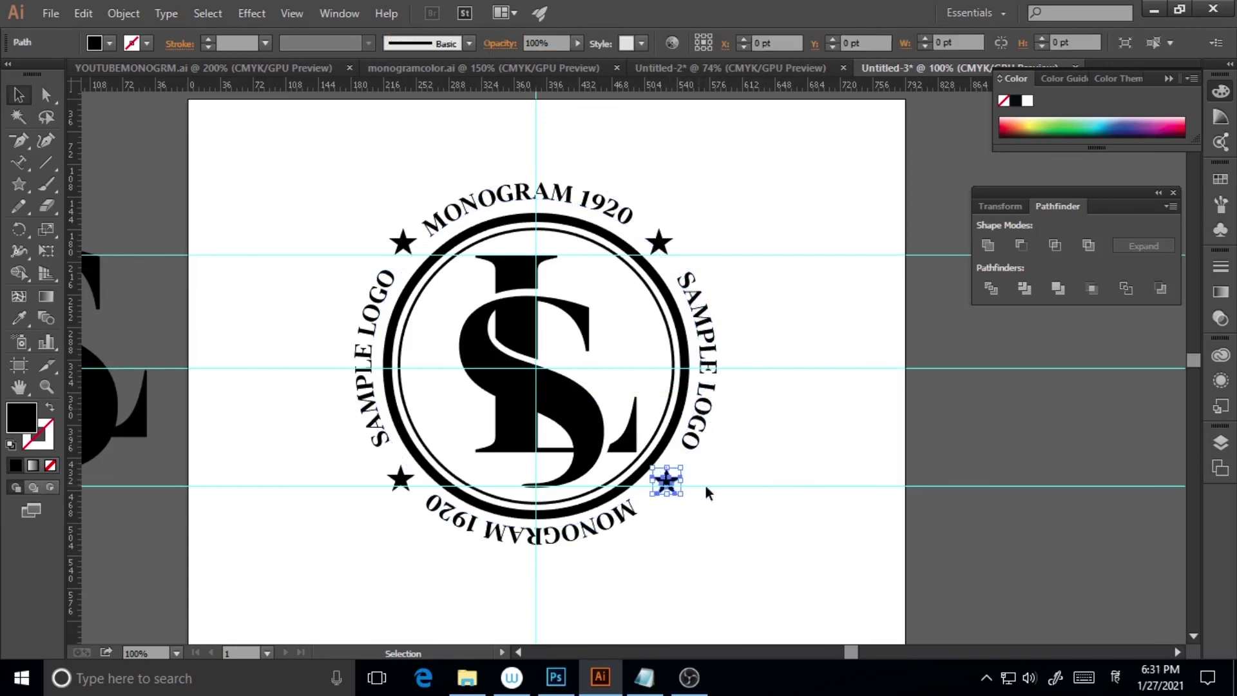
click(728, 512)
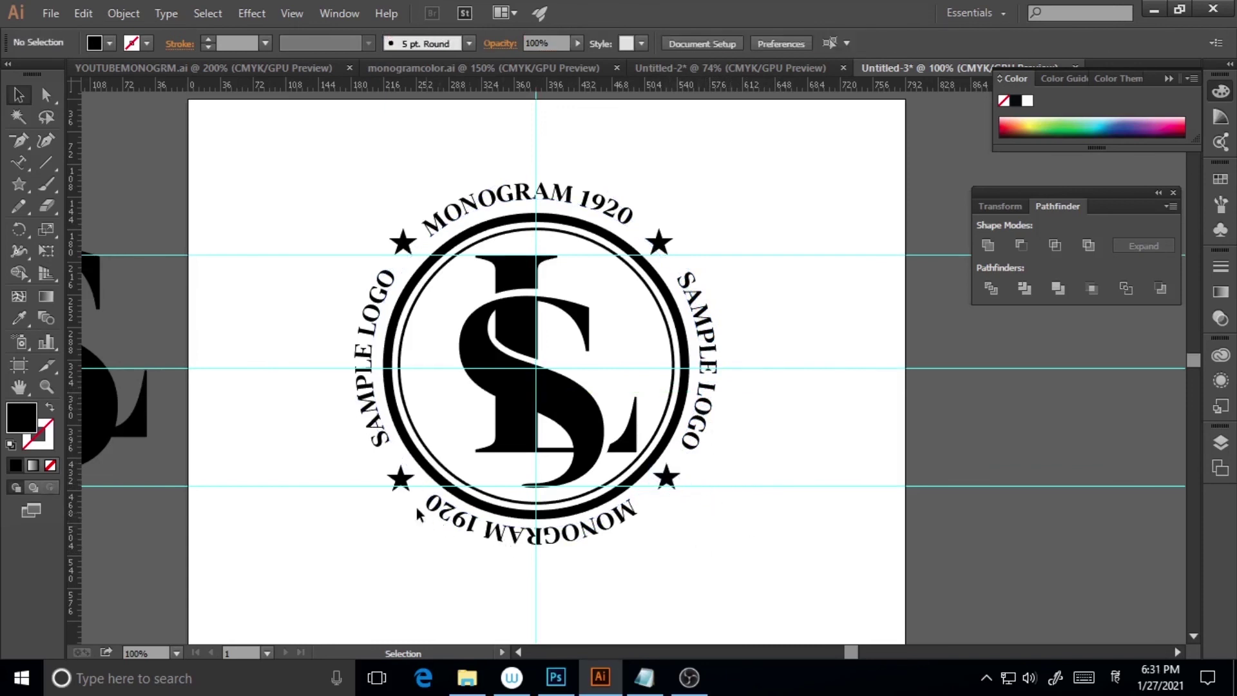
click(401, 480)
click(764, 570)
key(z)
click(502, 366)
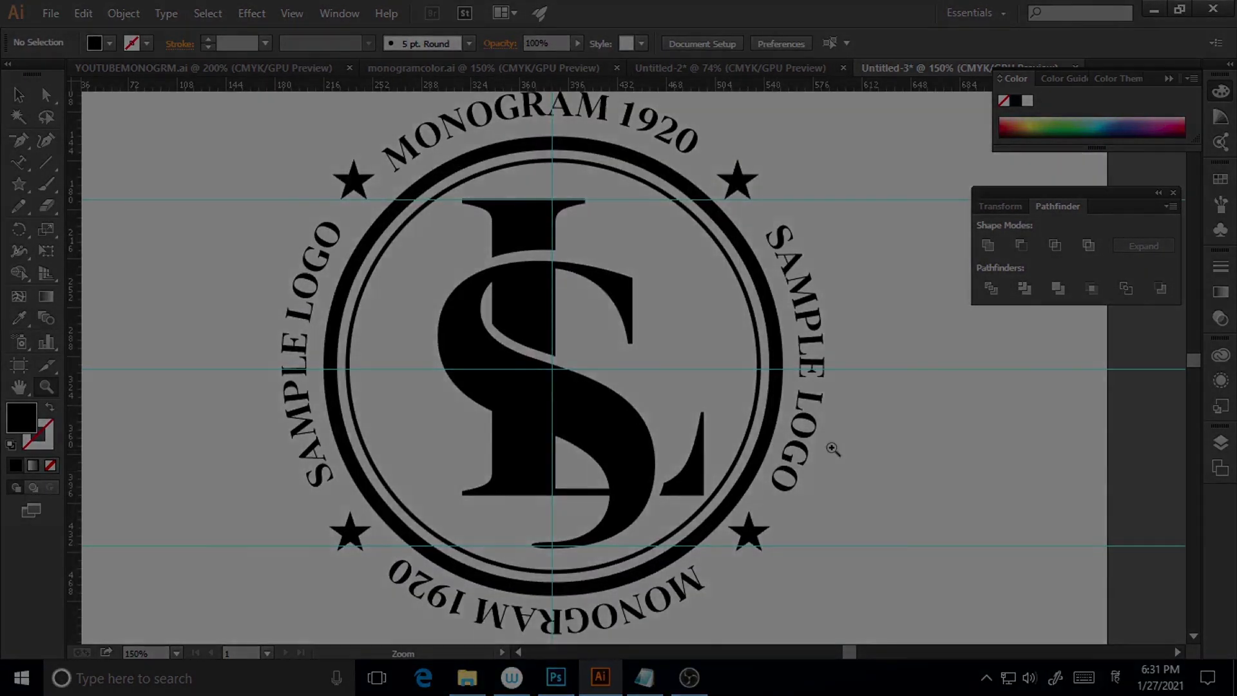